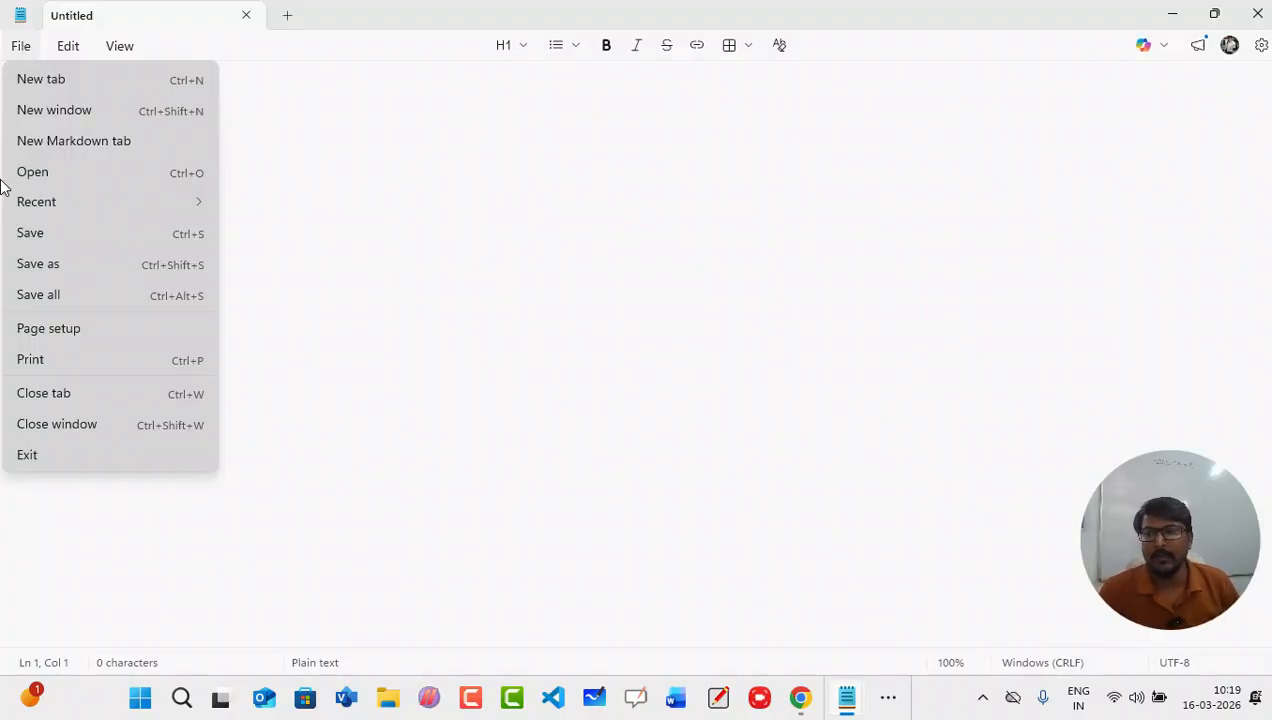
Step: Open the print settings for the blank document and choose the EPSON L3250 Series printer
left_click(47, 360)
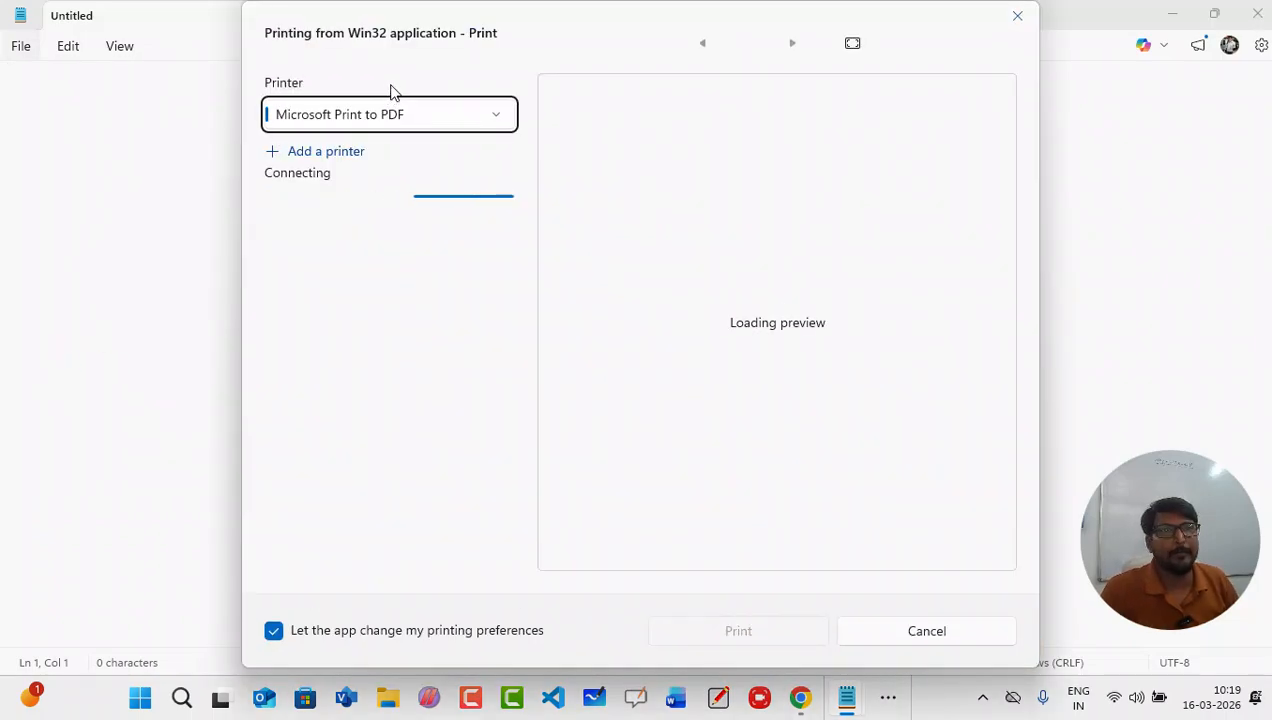
left_click(502, 119)
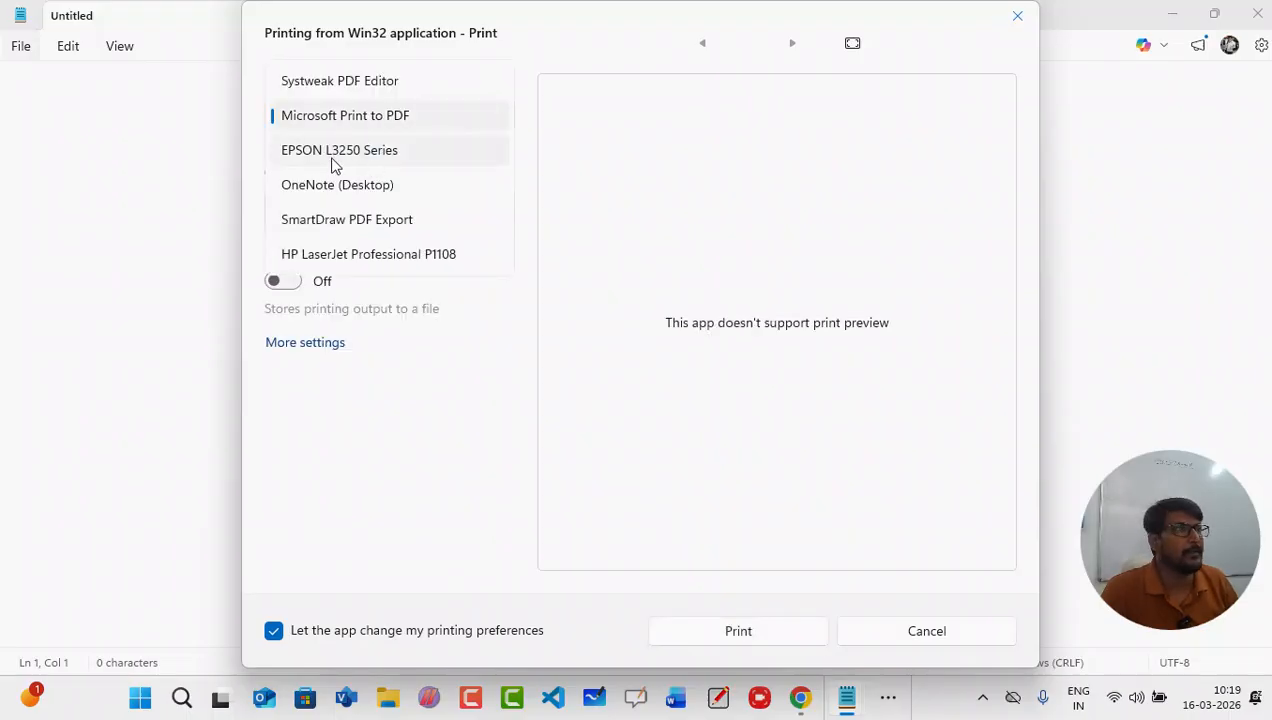
left_click(335, 160)
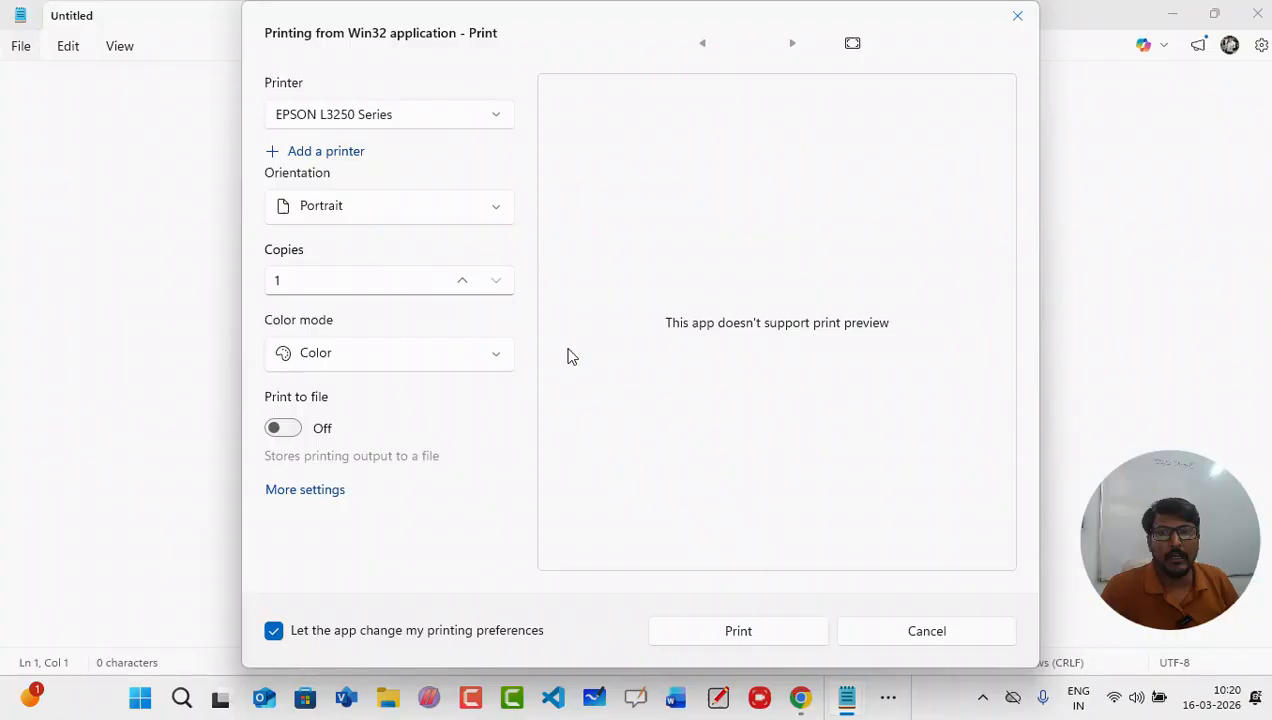
Step: Look at the color mode choices and open the printer's detailed preferences, moving their window aside
left_click(491, 356)
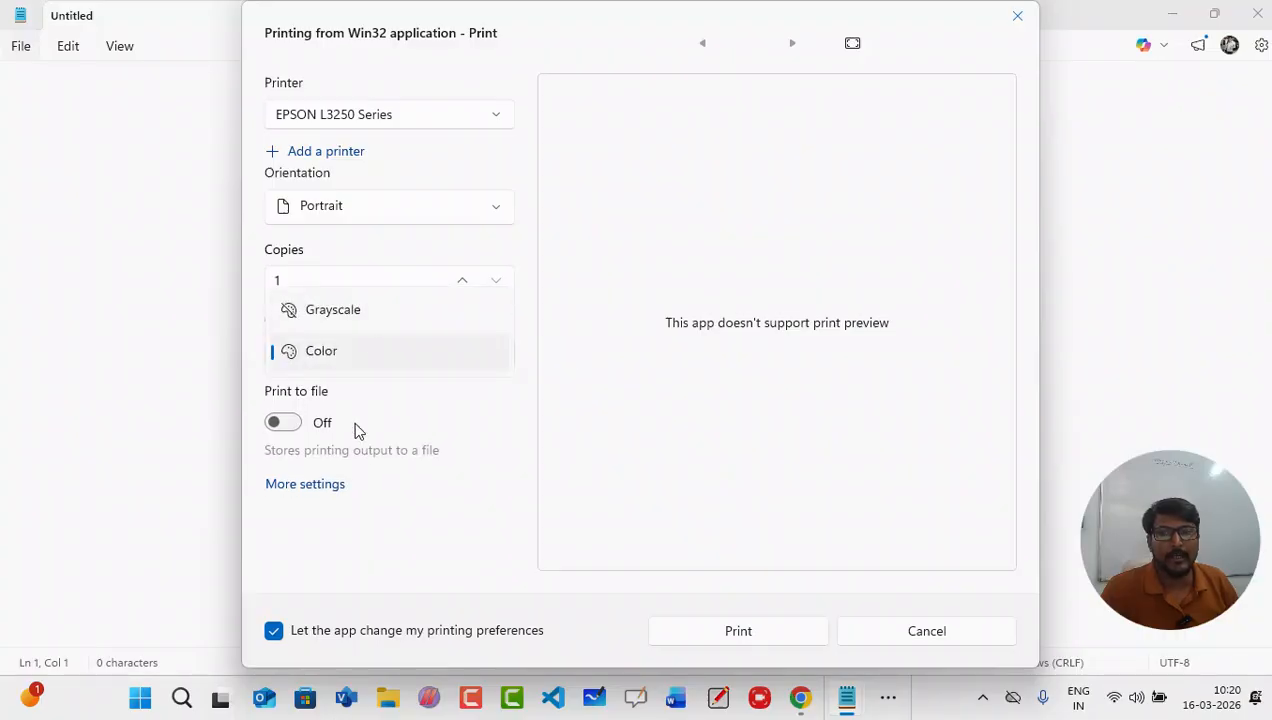
left_click(529, 422)
left_click(316, 496)
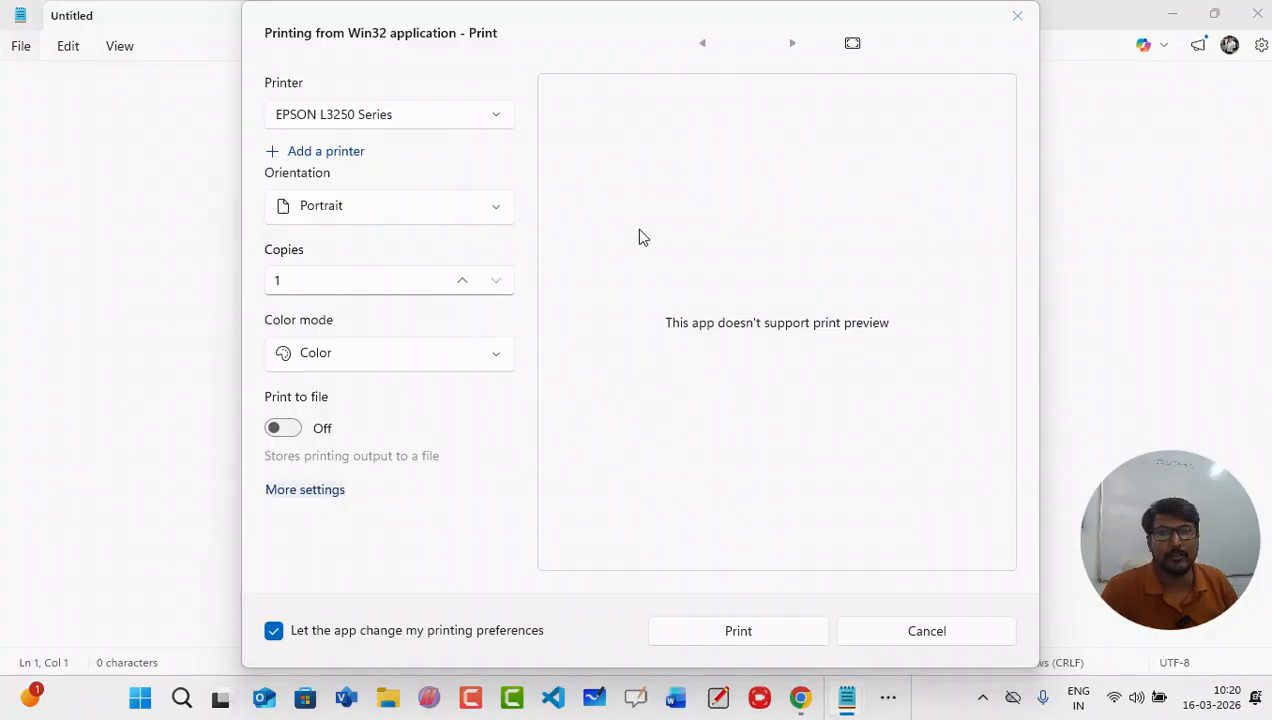
left_click_drag(338, 34, 617, 87)
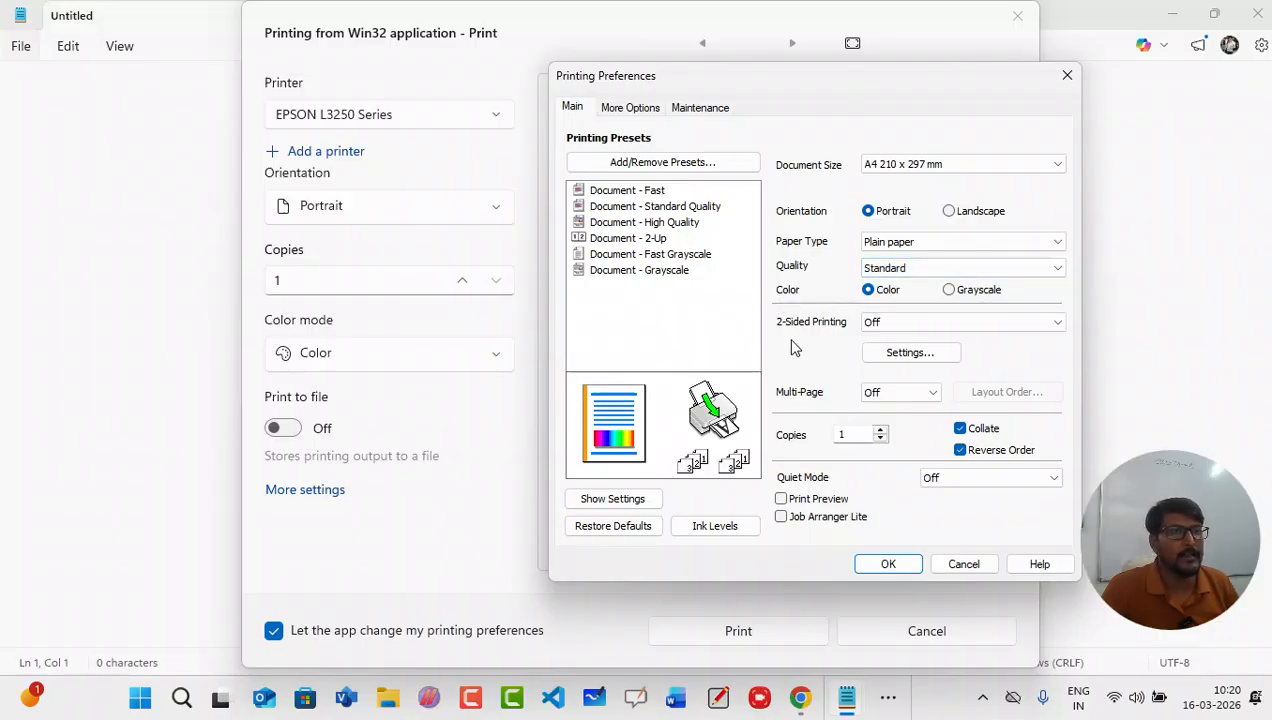
Step: Examine the 2-sided printing and multi-page choices, and switch Print Preview on and back off
left_click(966, 334)
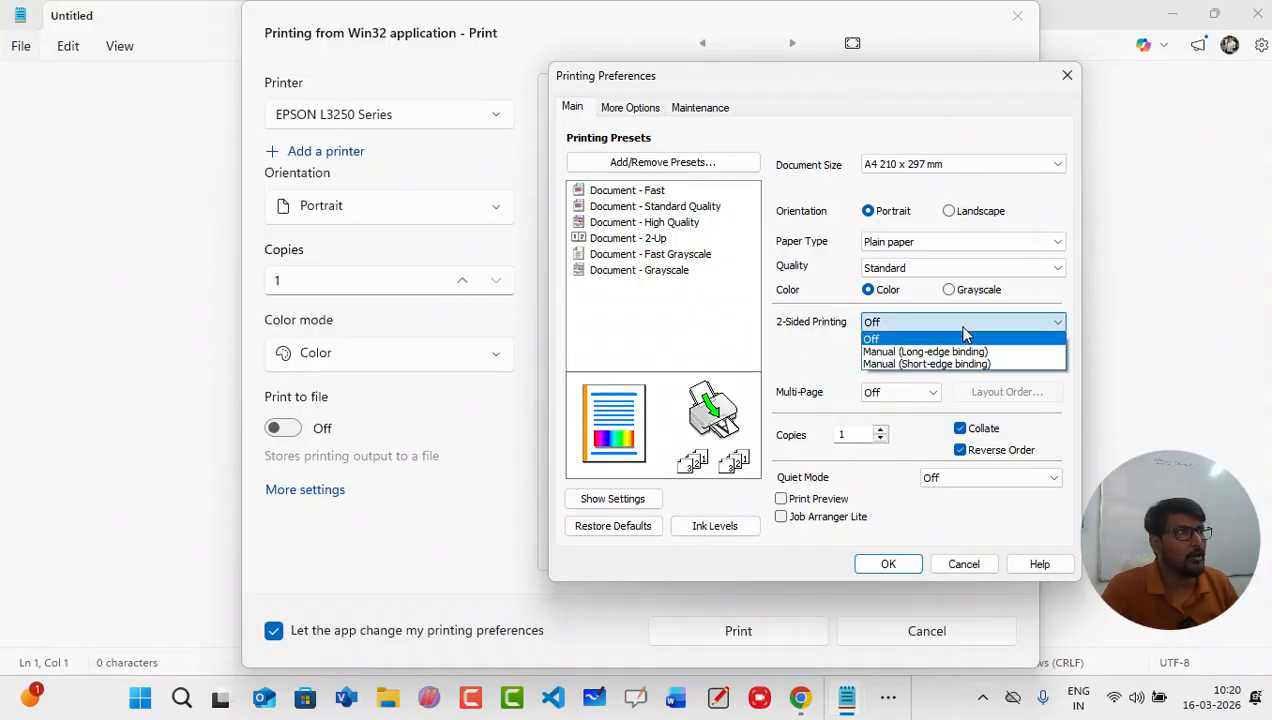
left_click(786, 349)
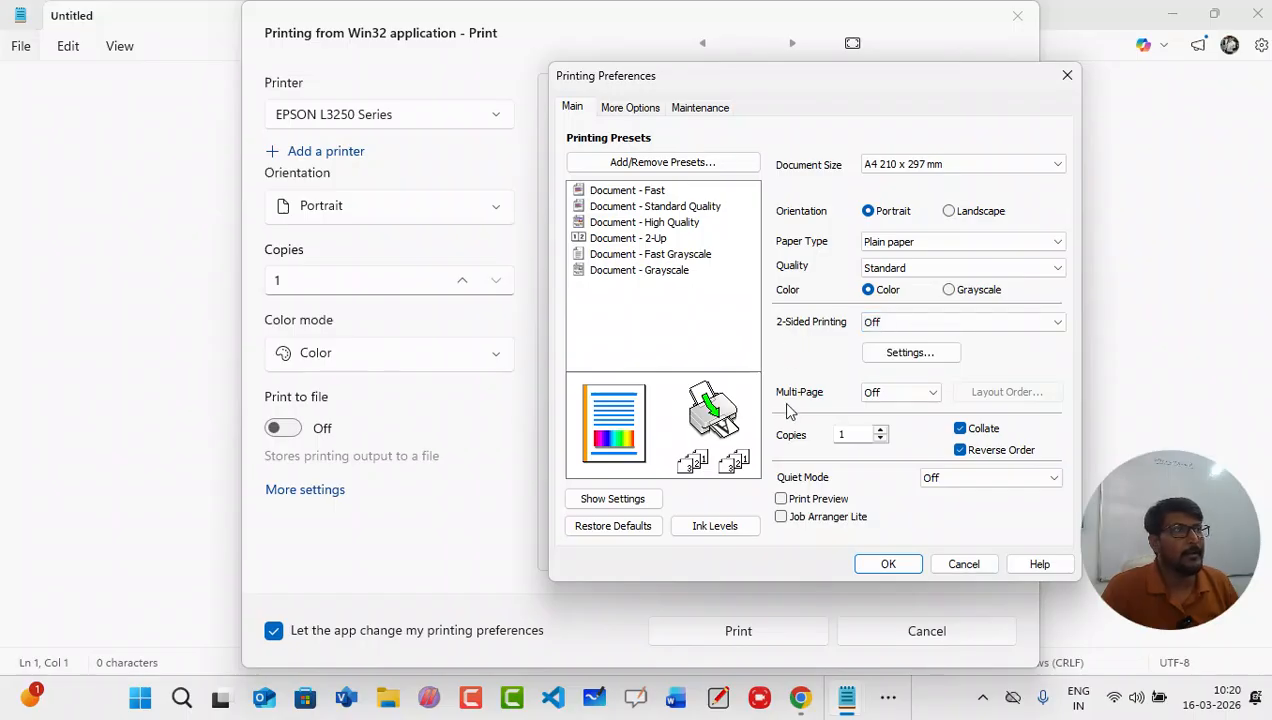
left_click(934, 394)
left_click(816, 370)
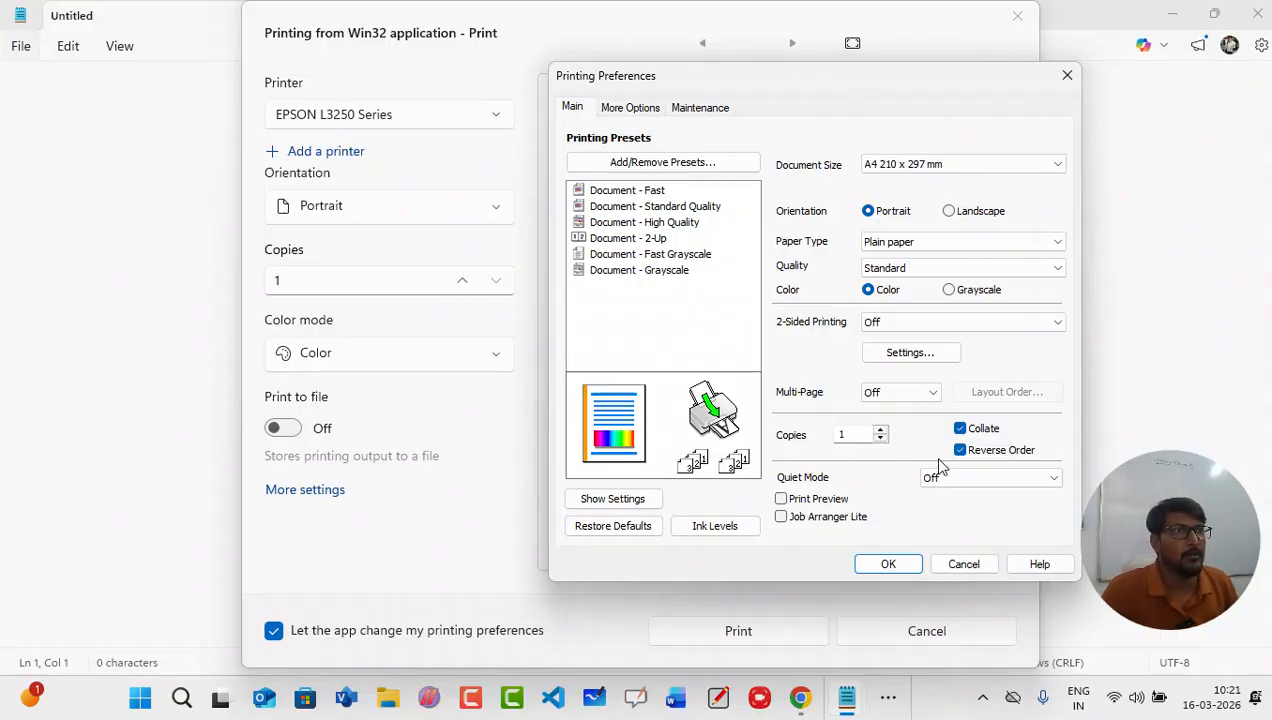
left_click(781, 498)
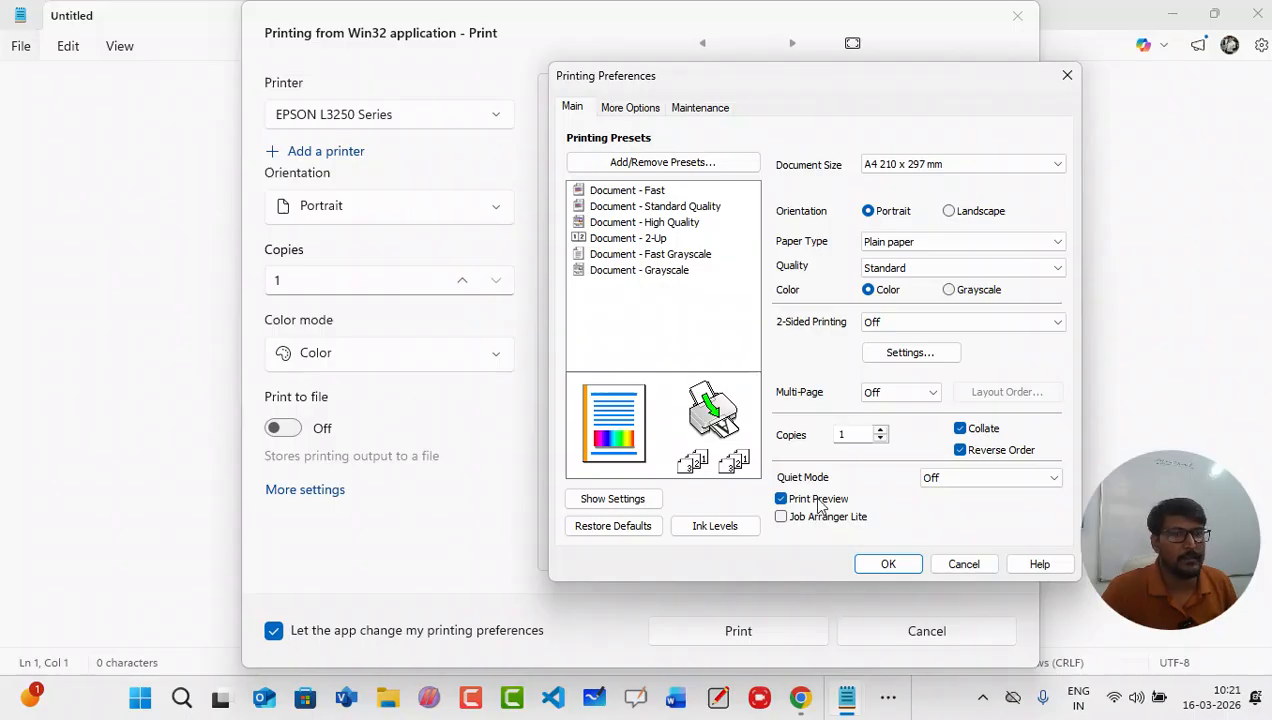
left_click(782, 500)
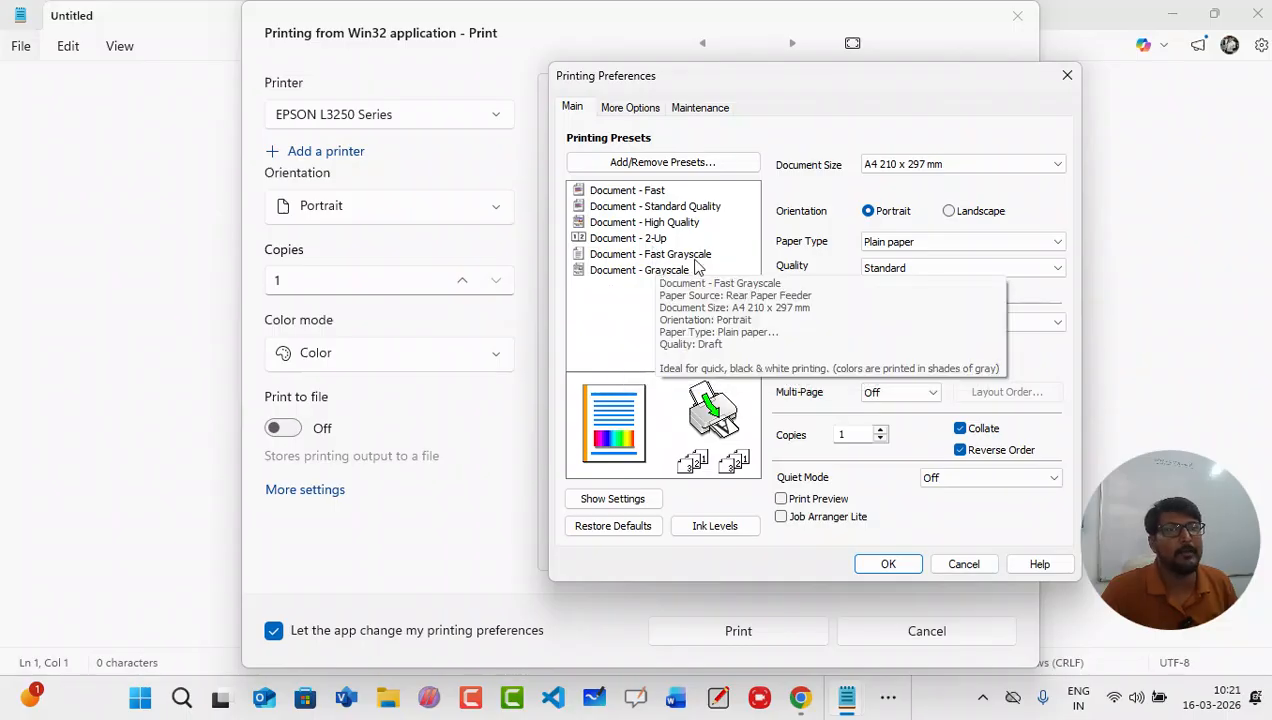
Step: Try the High Quality and Standard Quality printing presets, settling on Document - High Quality
left_click(642, 223)
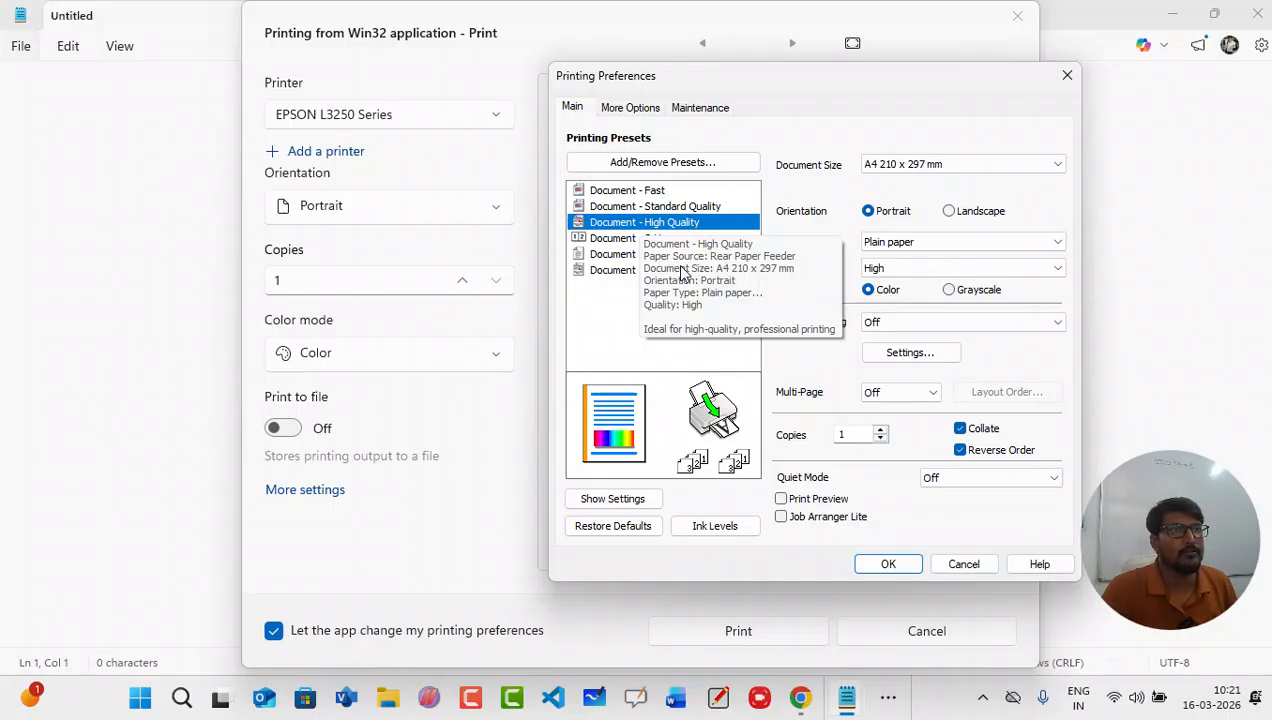
left_click(672, 210)
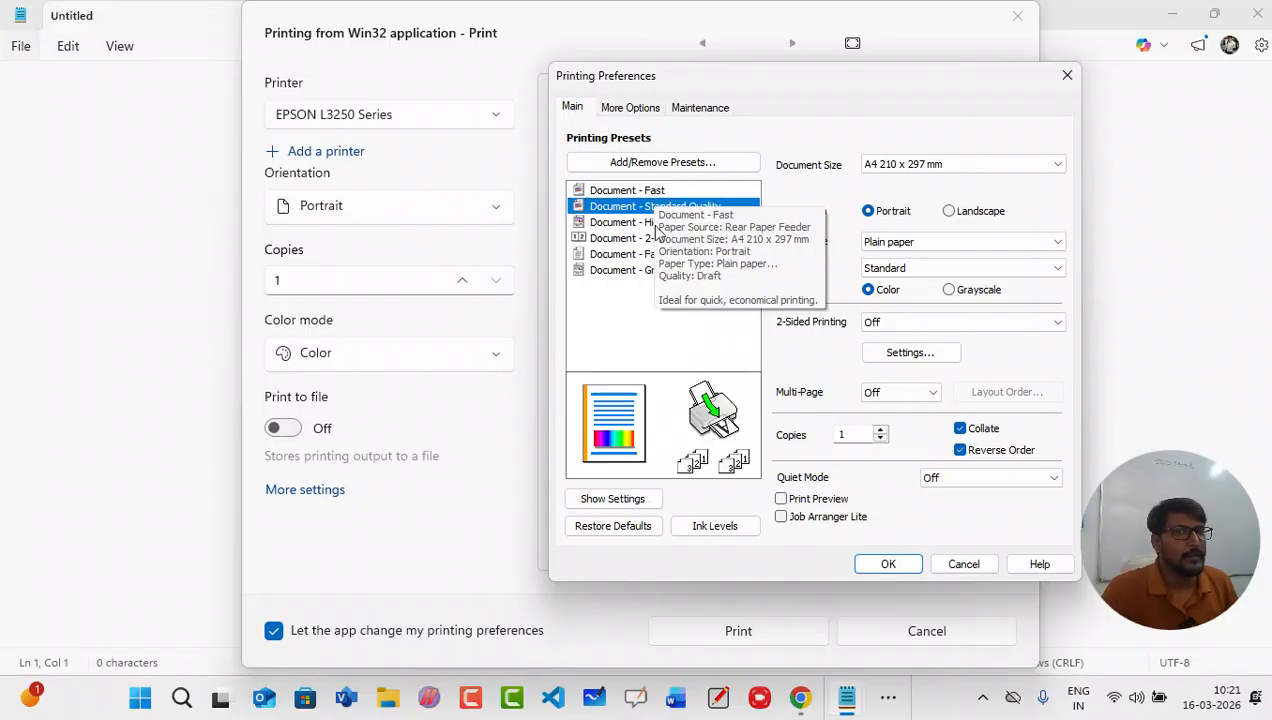
left_click(658, 222)
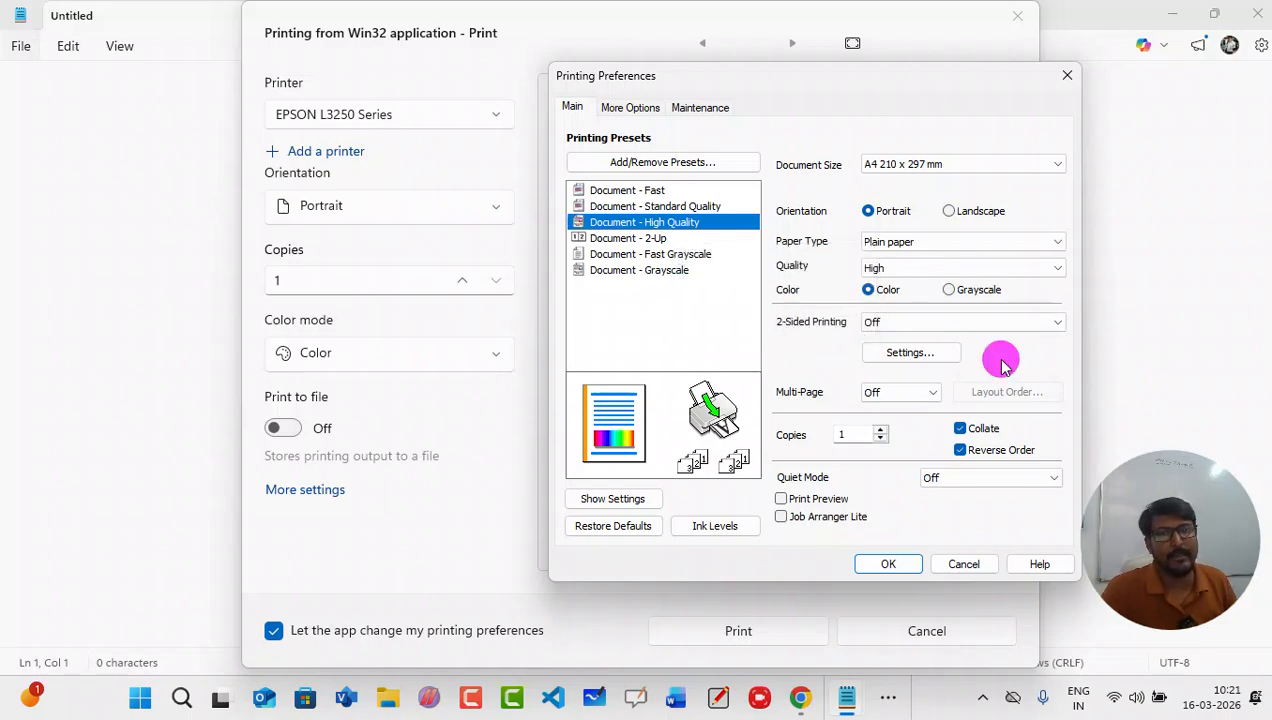
Step: Review the printer's additional options and maintenance utilities, accept the preferences and close the print dialog without printing
left_click(640, 109)
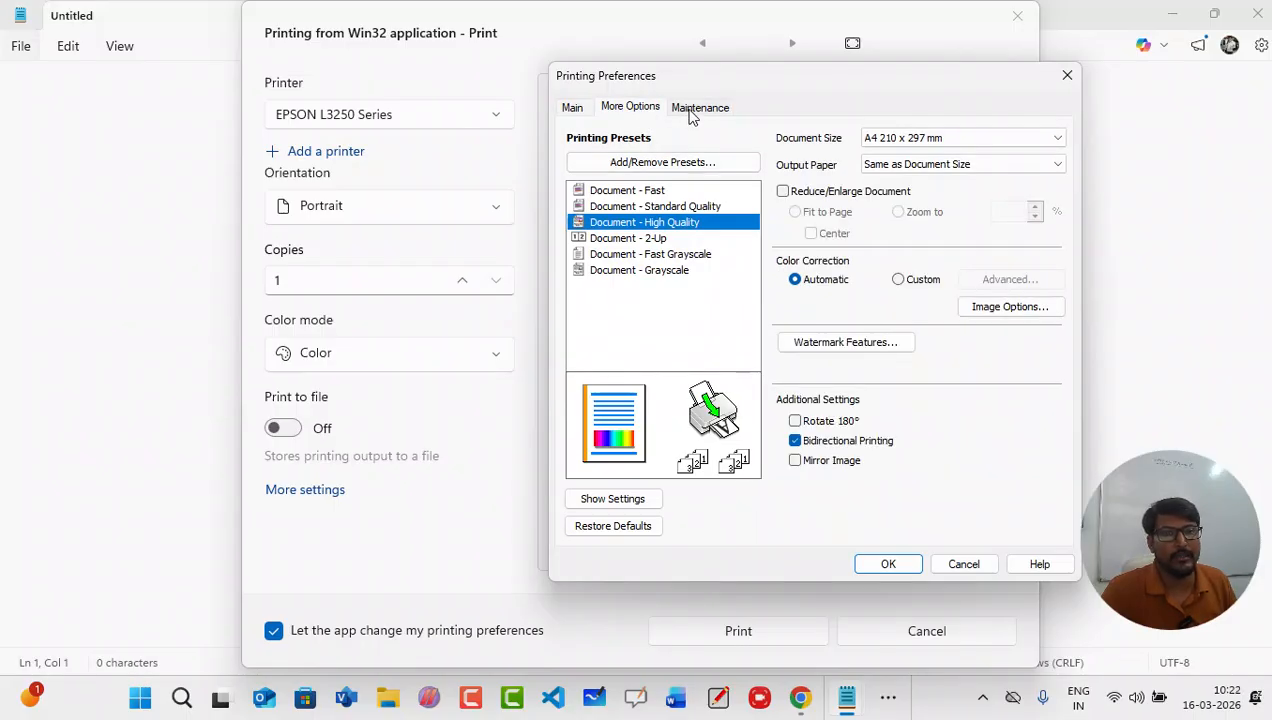
left_click(690, 112)
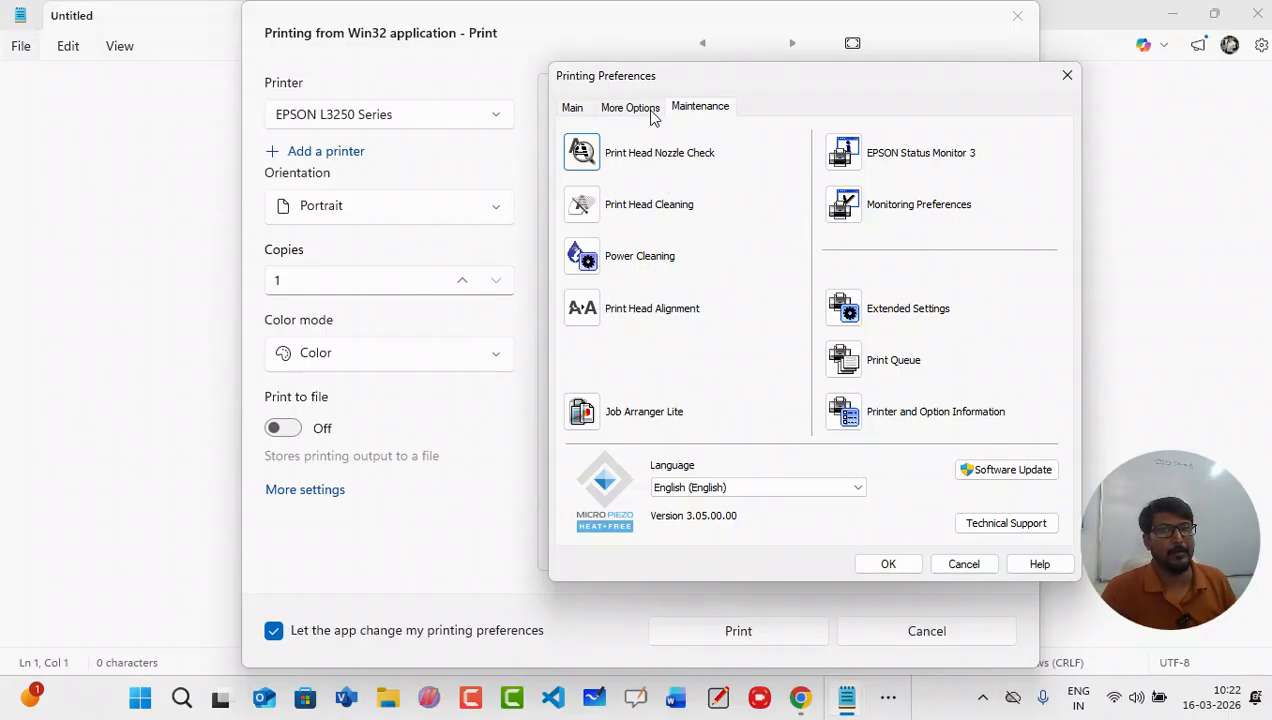
left_click(574, 108)
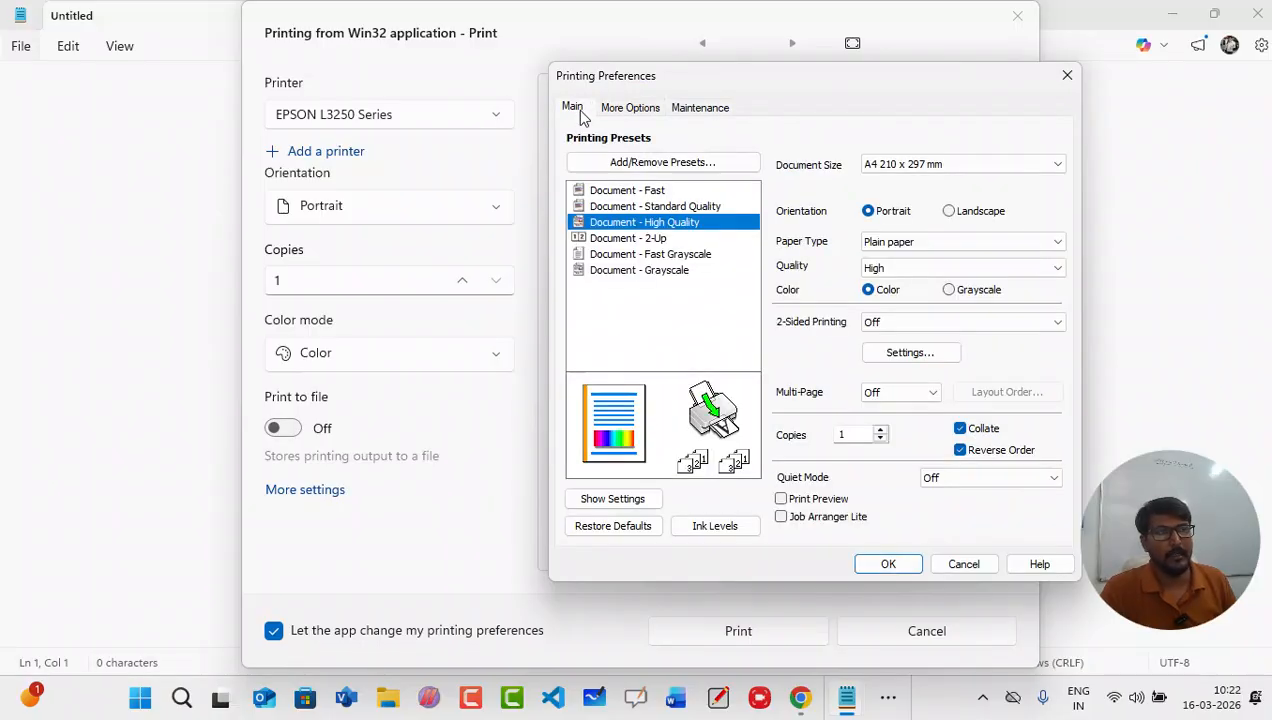
left_click(888, 564)
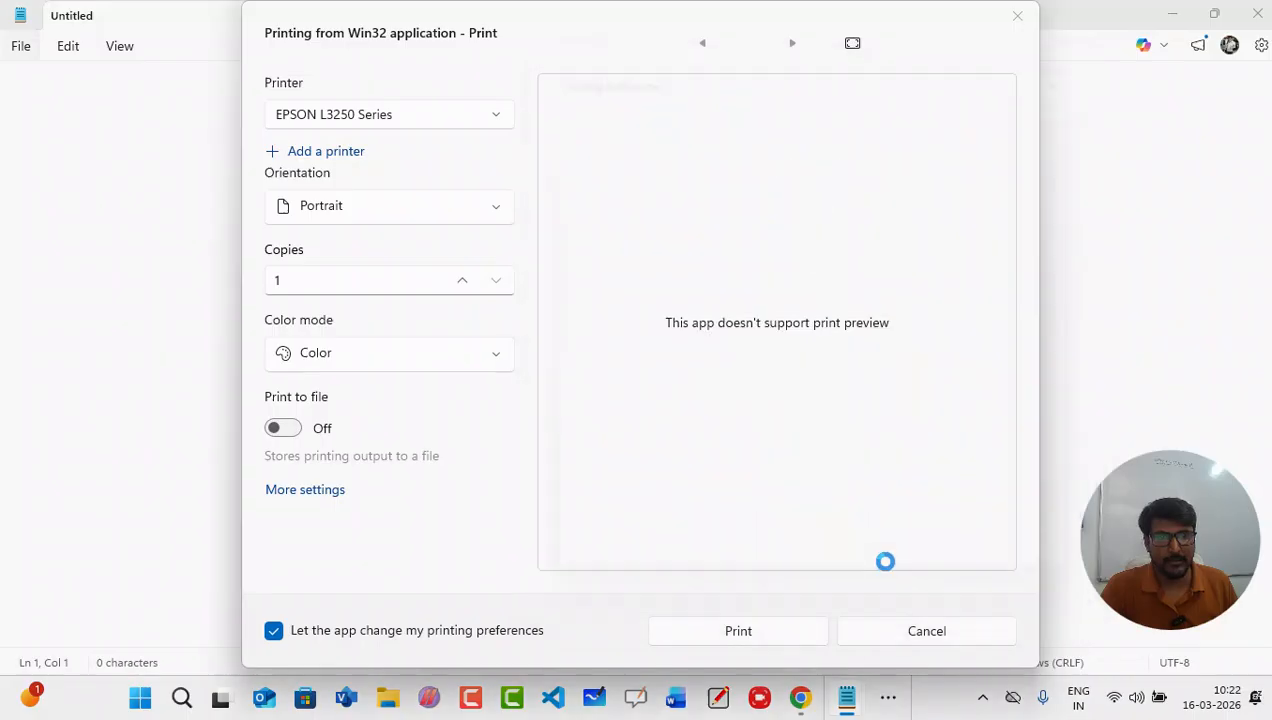
left_click(1027, 22)
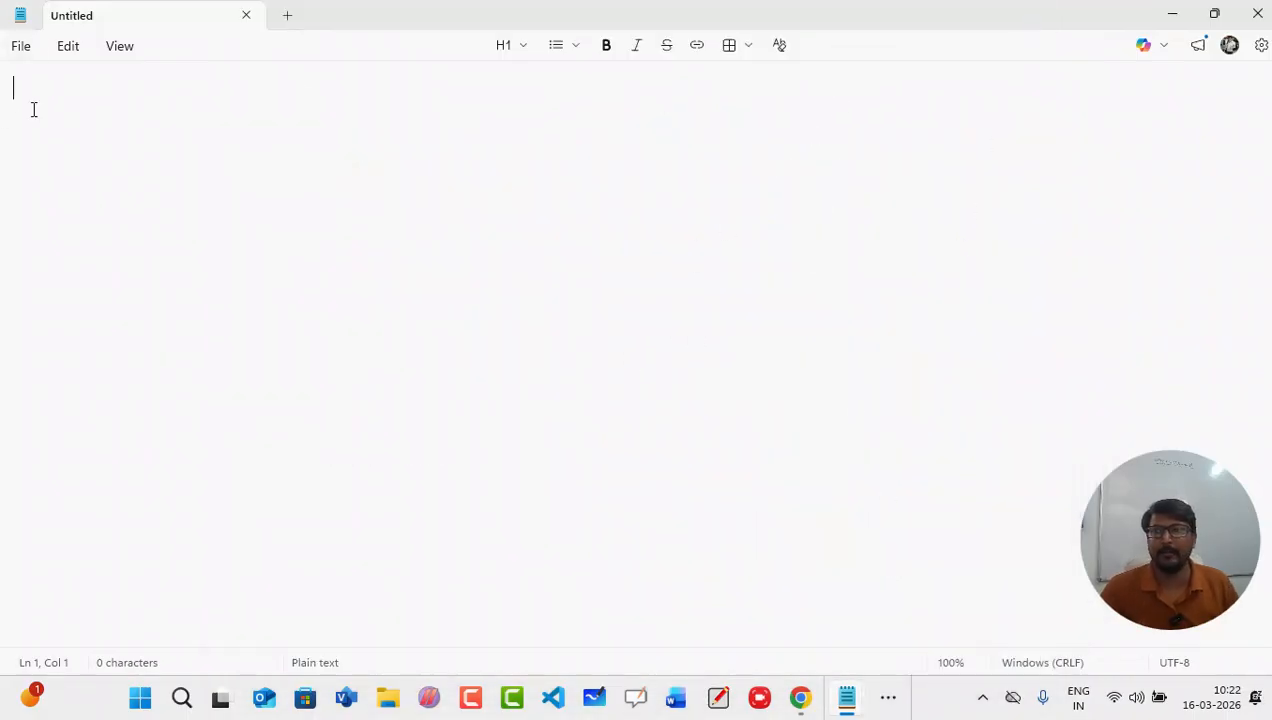
Step: Examine which editing commands are available while the document is empty
left_click(24, 46)
left_click(72, 46)
left_click(74, 47)
left_click(76, 48)
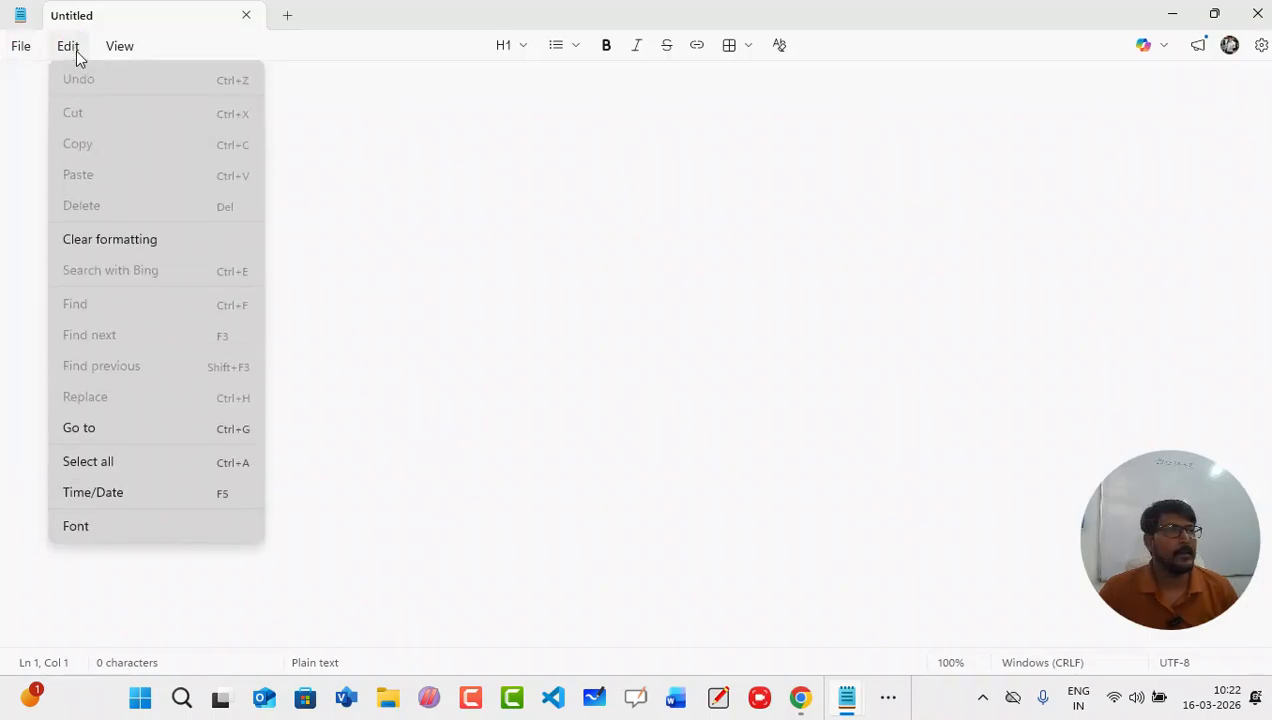
left_click(76, 50)
left_click(60, 50)
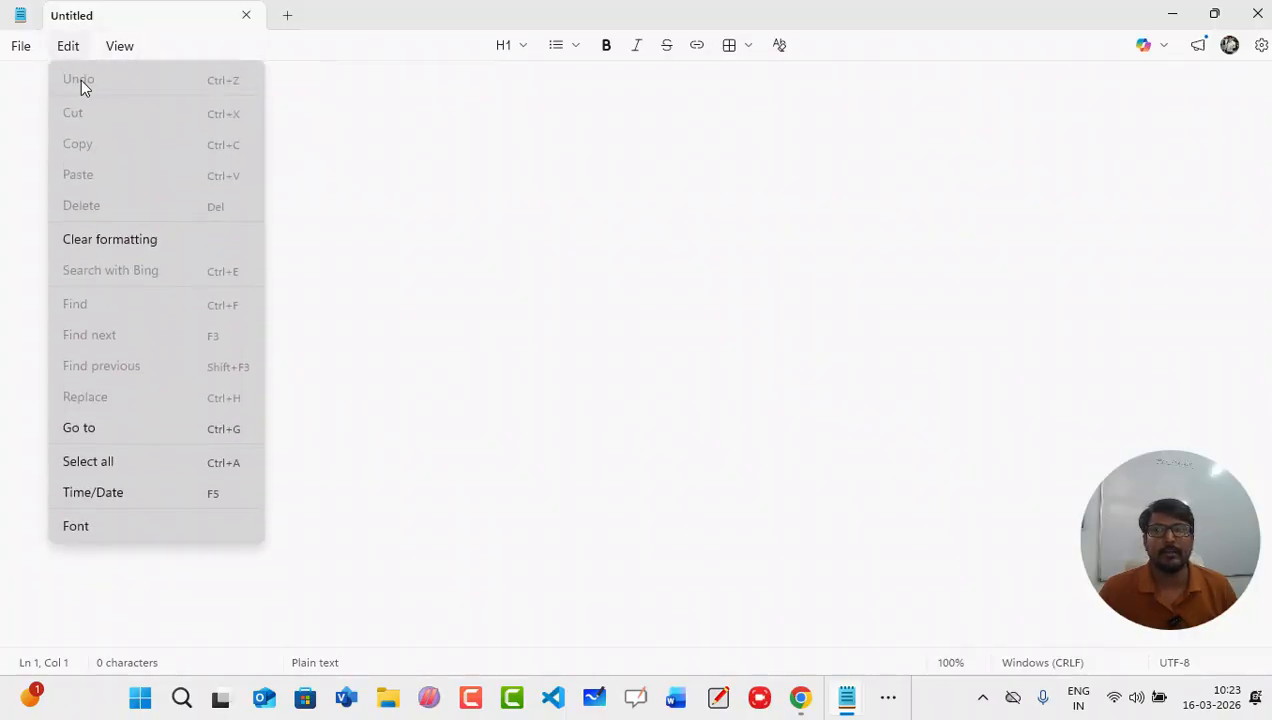
left_click(515, 139)
Step: Enter the text "Sr Gurukul" on the first line of the document
left_click(34, 91)
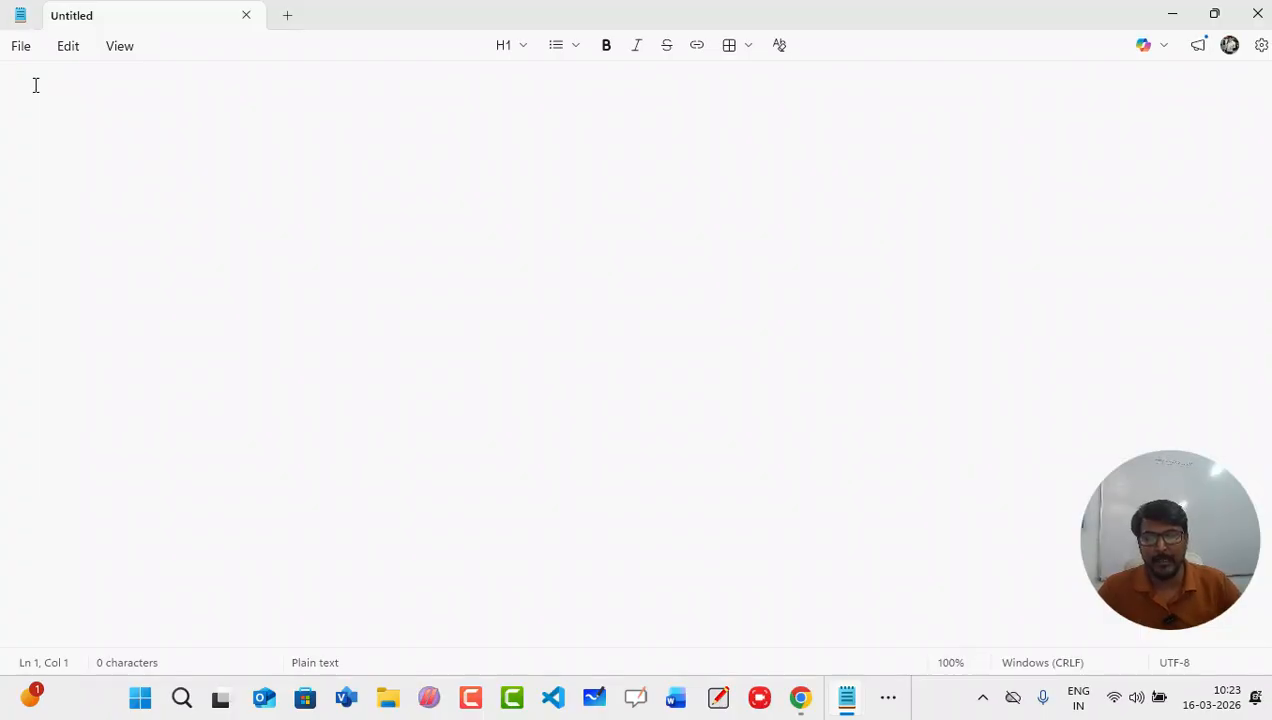
type("Sr ")
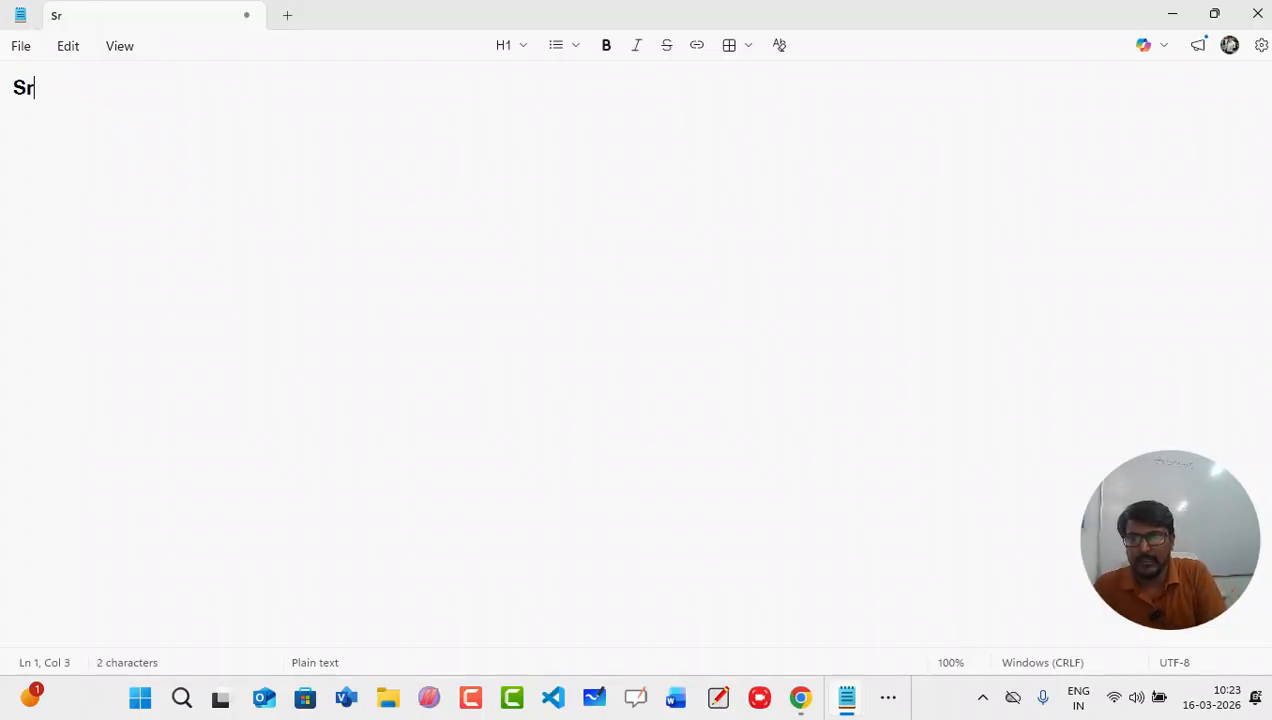
type("Guru")
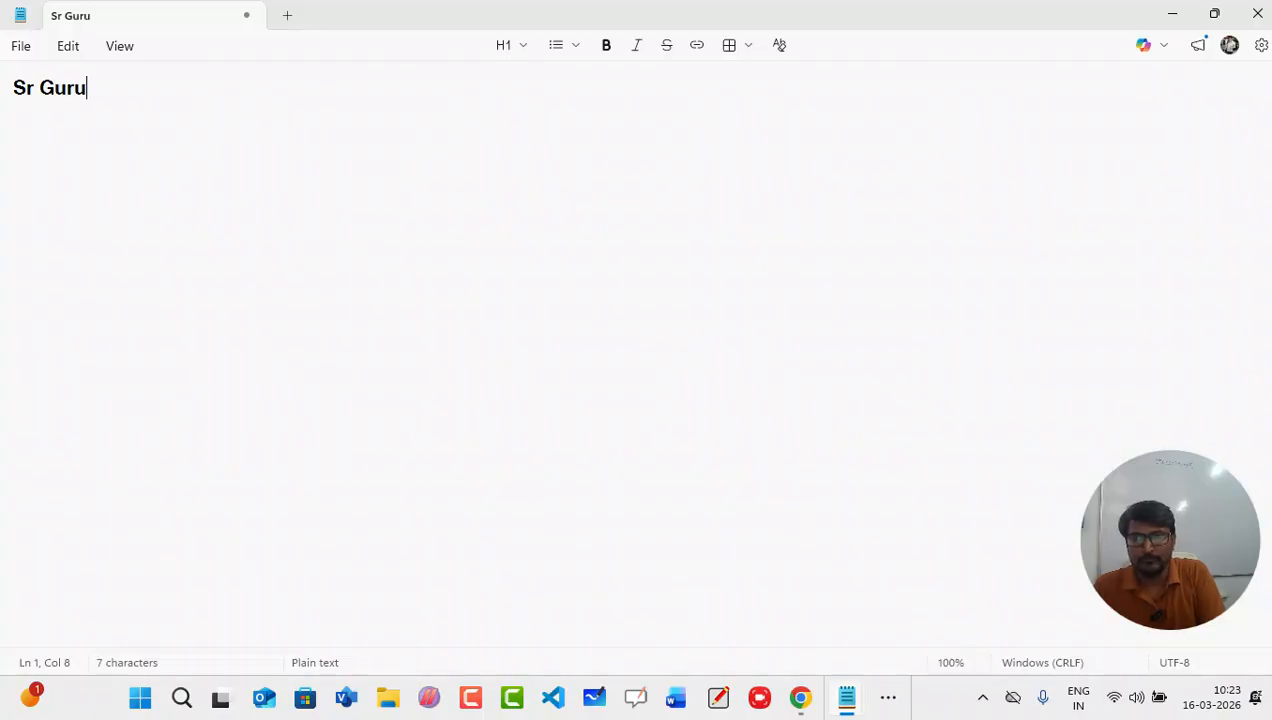
type("kul")
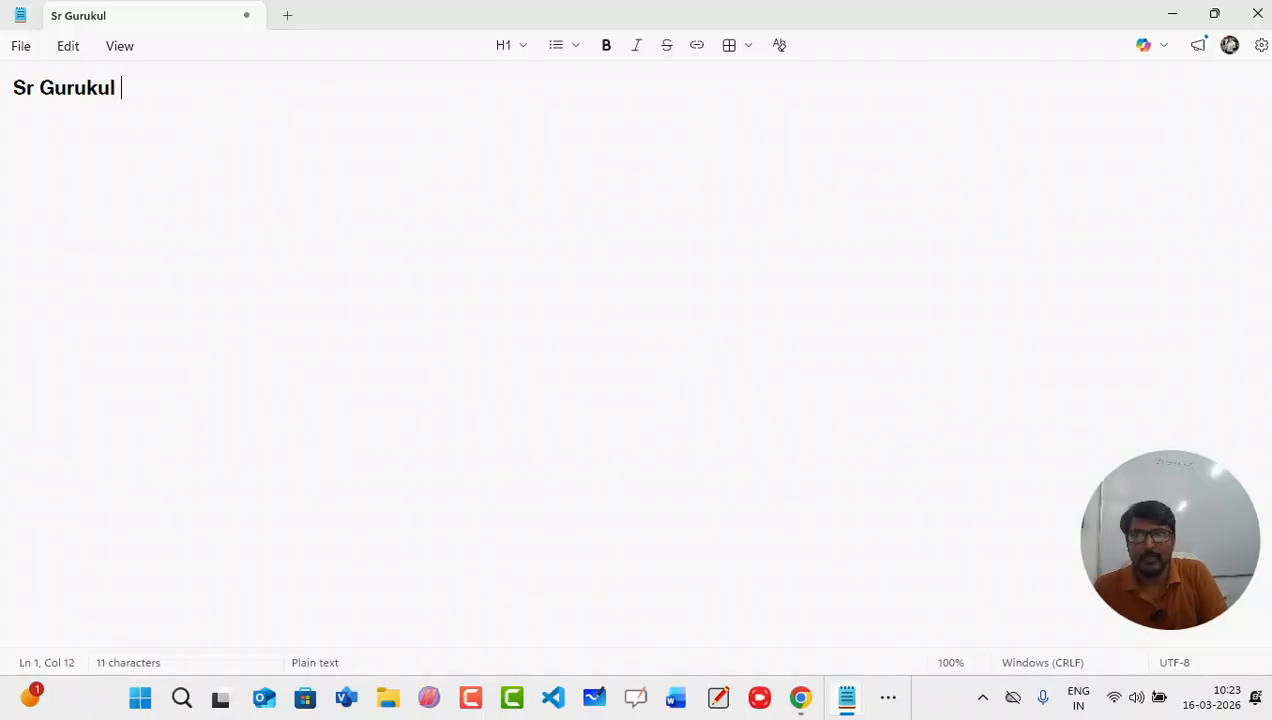
Step: Check which editing commands are available with text present but nothing selected
left_click(66, 46)
left_click(87, 52)
left_click(85, 51)
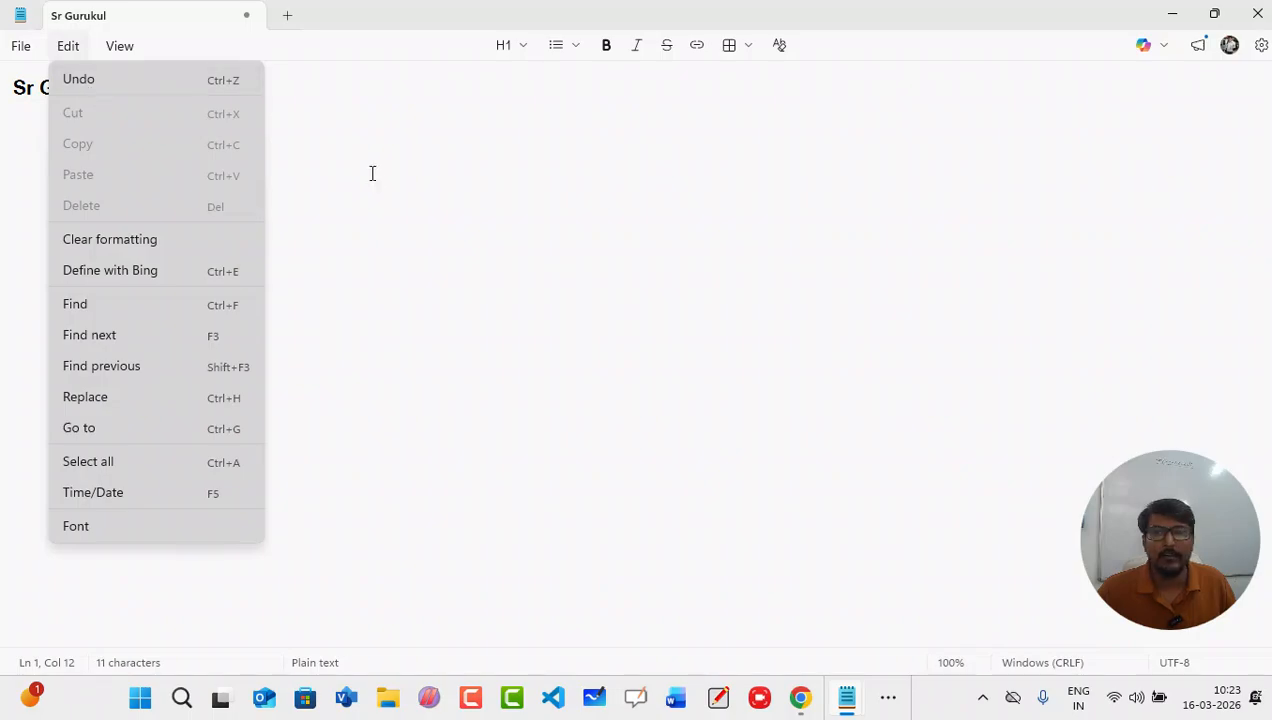
left_click(372, 175)
Step: Select and delete the whole "Sr Gurukul" line, and undo the deletion
left_click_drag(154, 96, 2, 104)
left_click(62, 47)
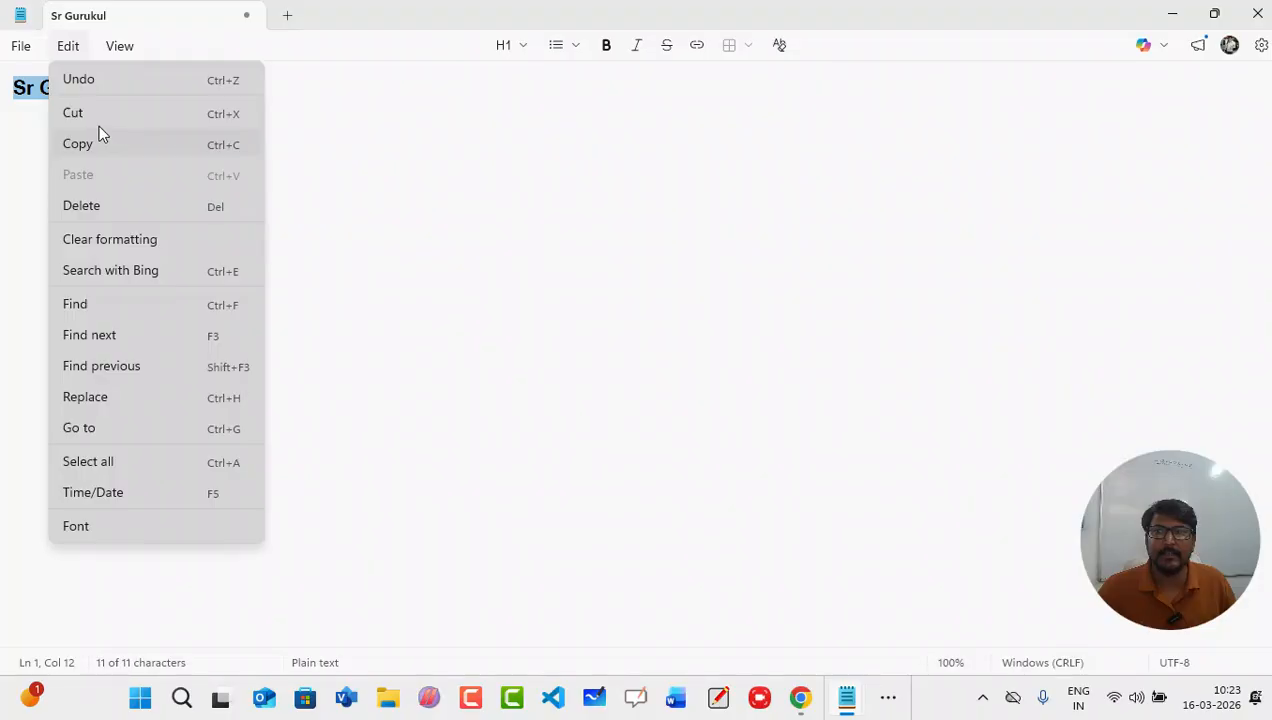
left_click(93, 206)
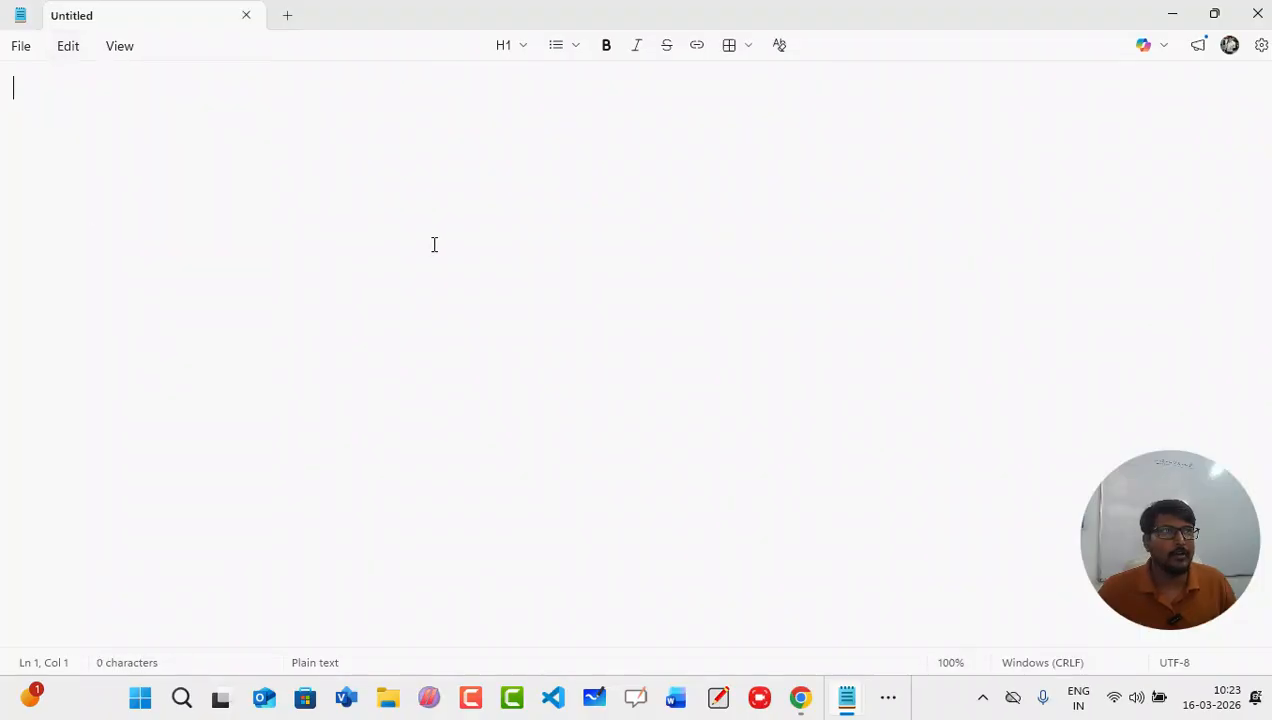
left_click(68, 46)
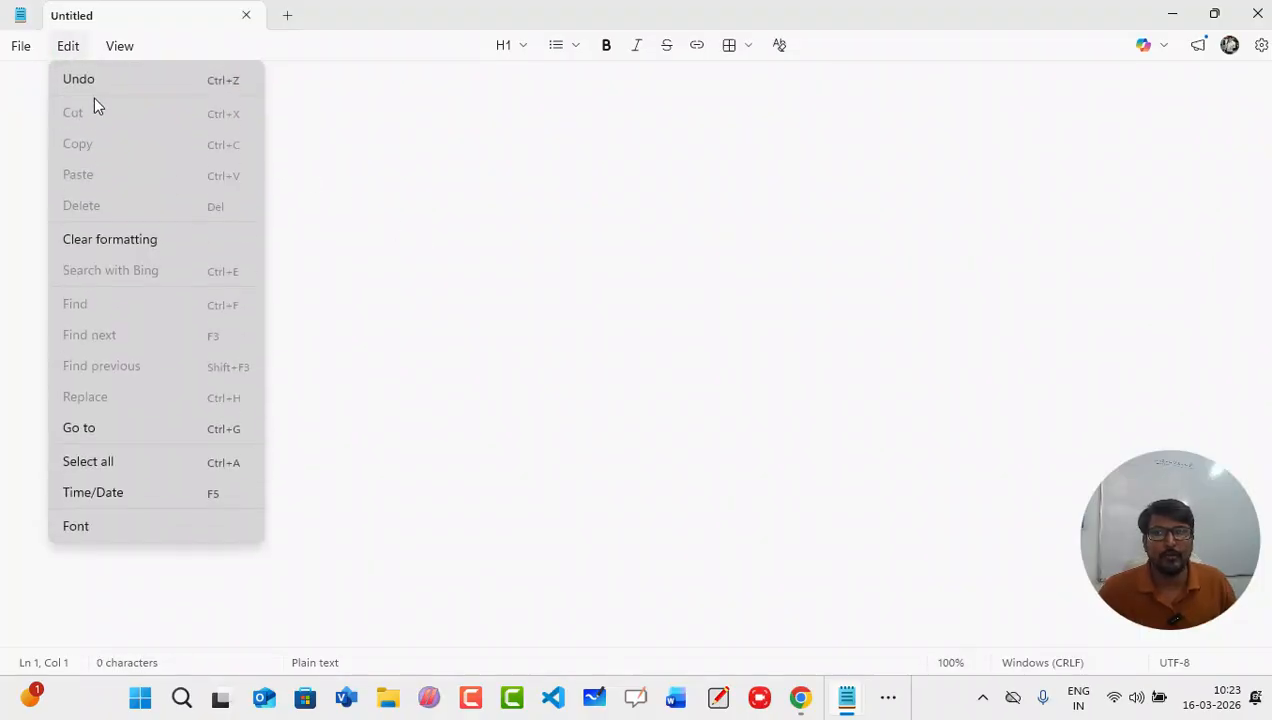
left_click(93, 84)
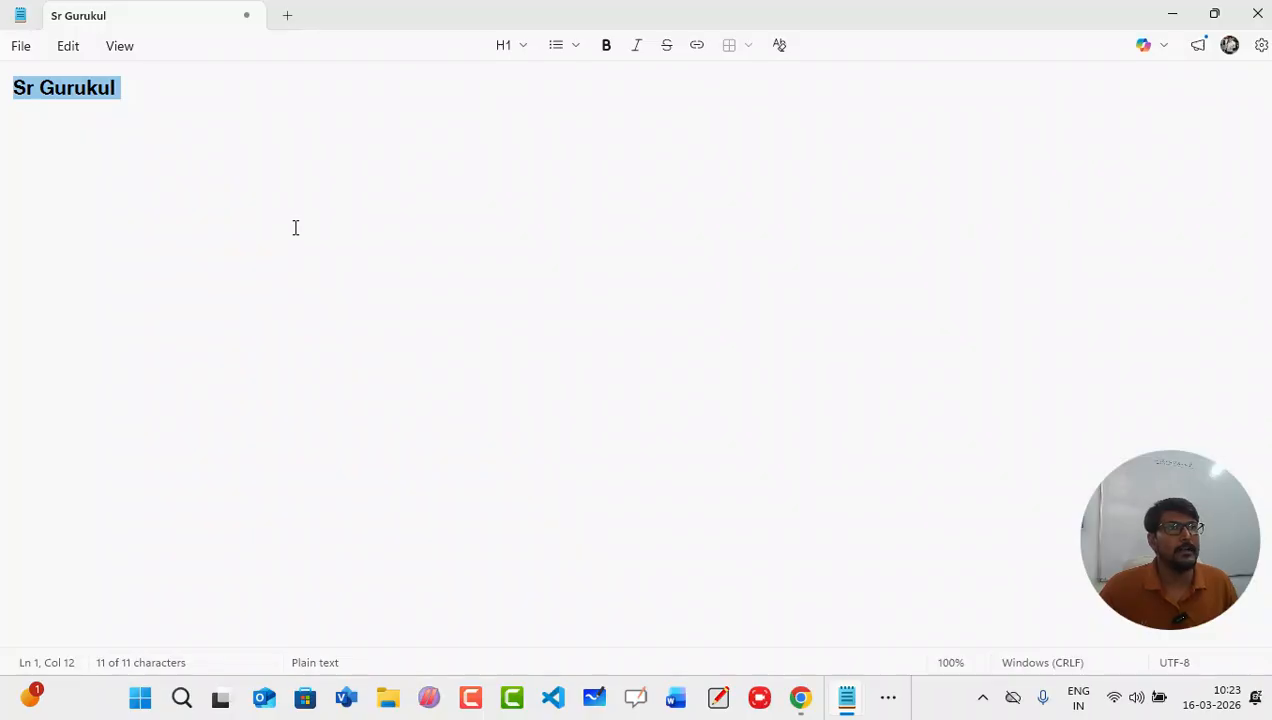
Step: Erase the last characters of the line and retype them so it reads "Sr Gurukul"
left_click(258, 185)
key("BackSpace")
key("BackSpace")
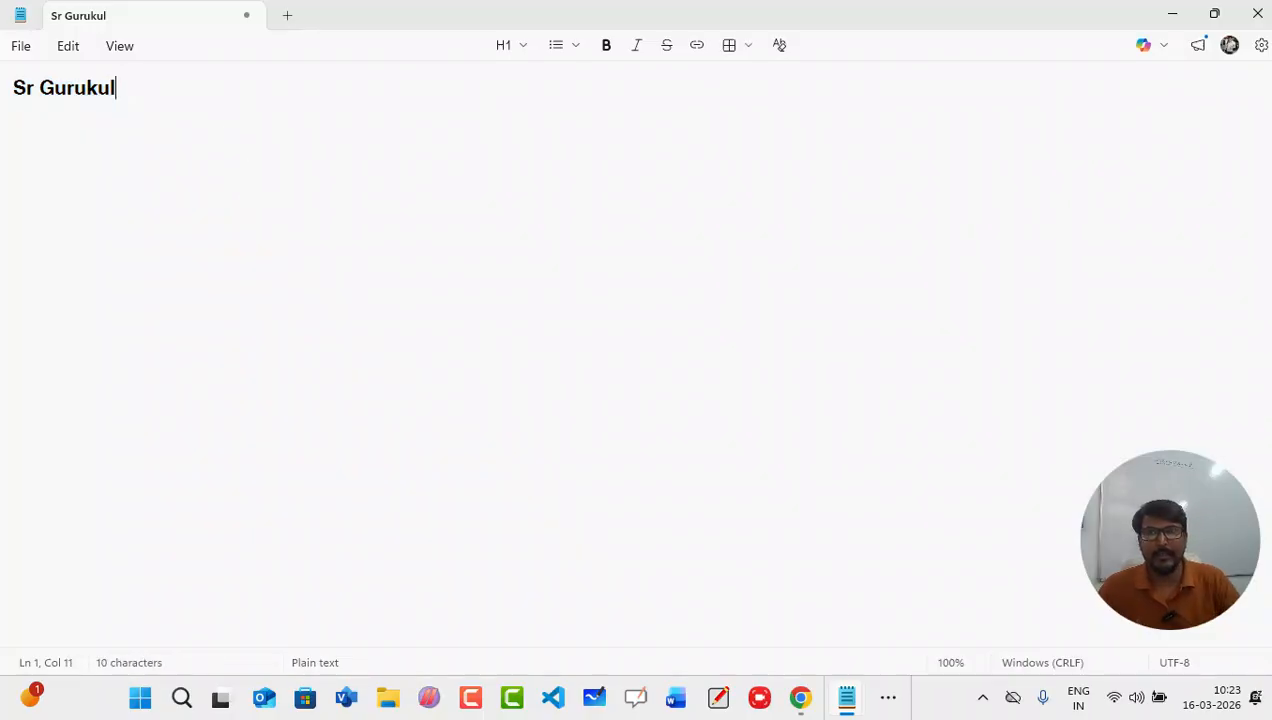
type("ul")
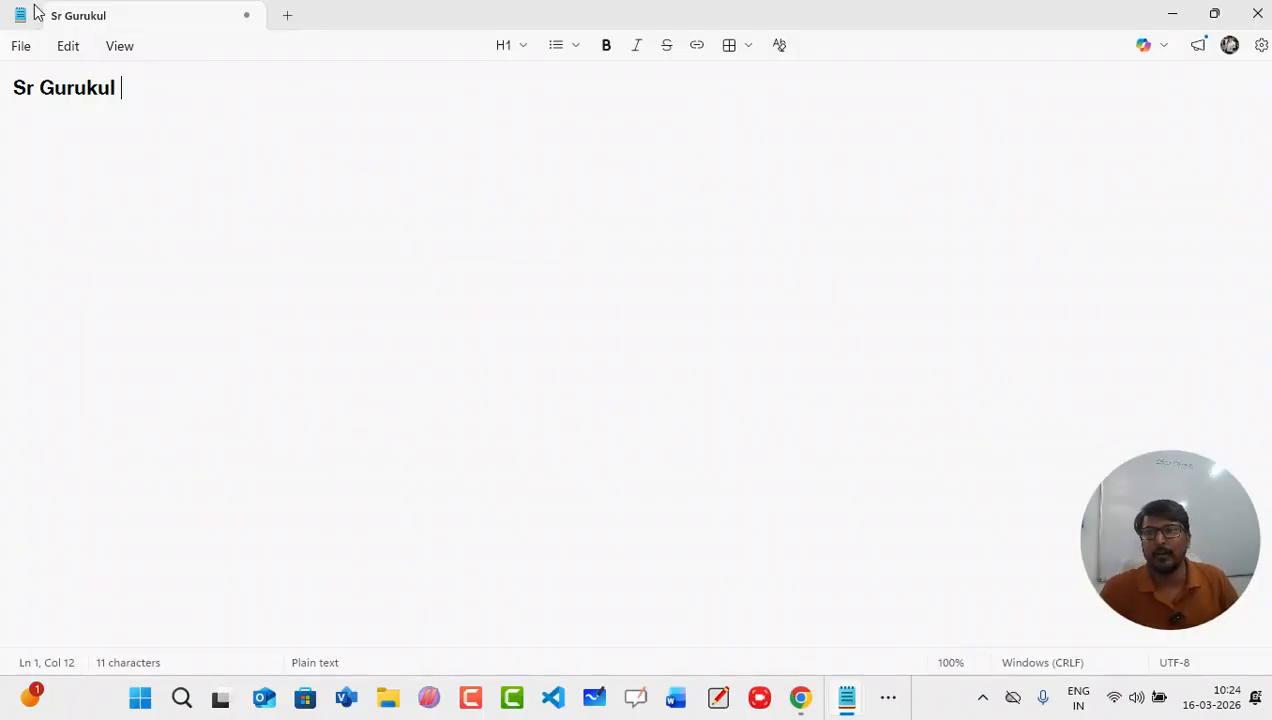
Step: Review the available editing commands and copy the whole "Sr Gurukul" line
left_click(67, 46)
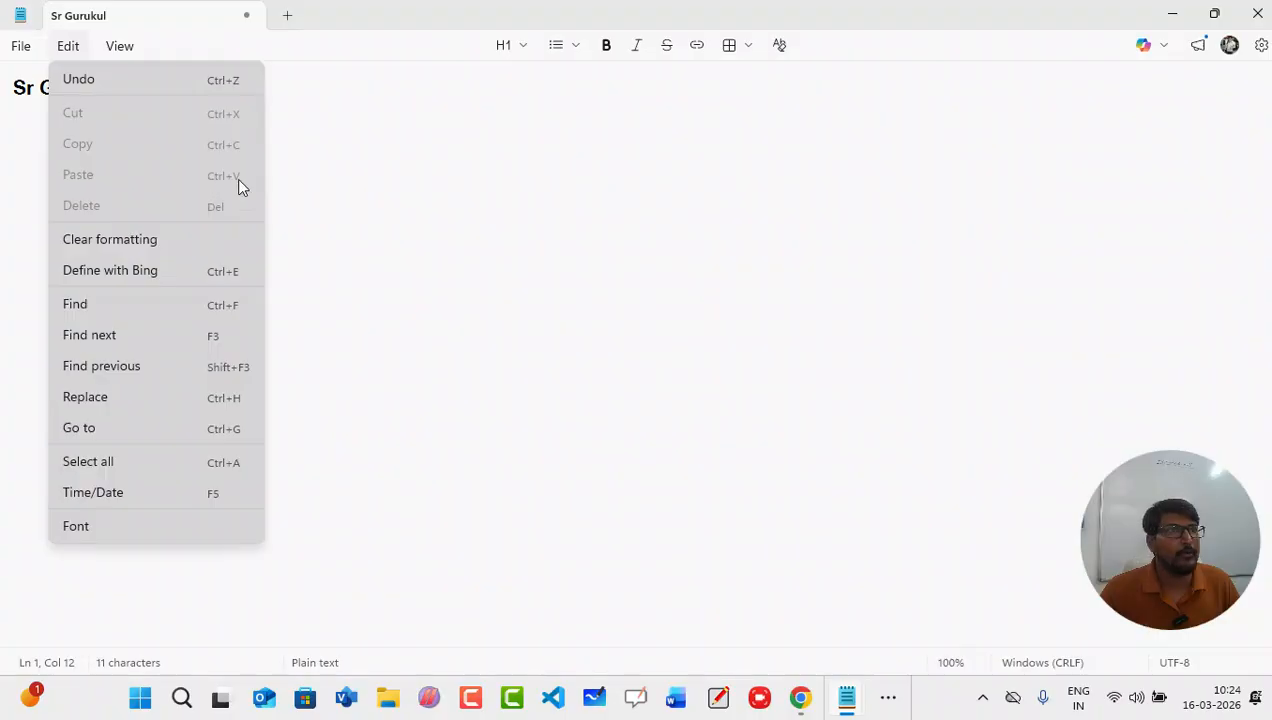
left_click(356, 150)
left_click_drag(126, 92, 5, 96)
key("ctrl+c")
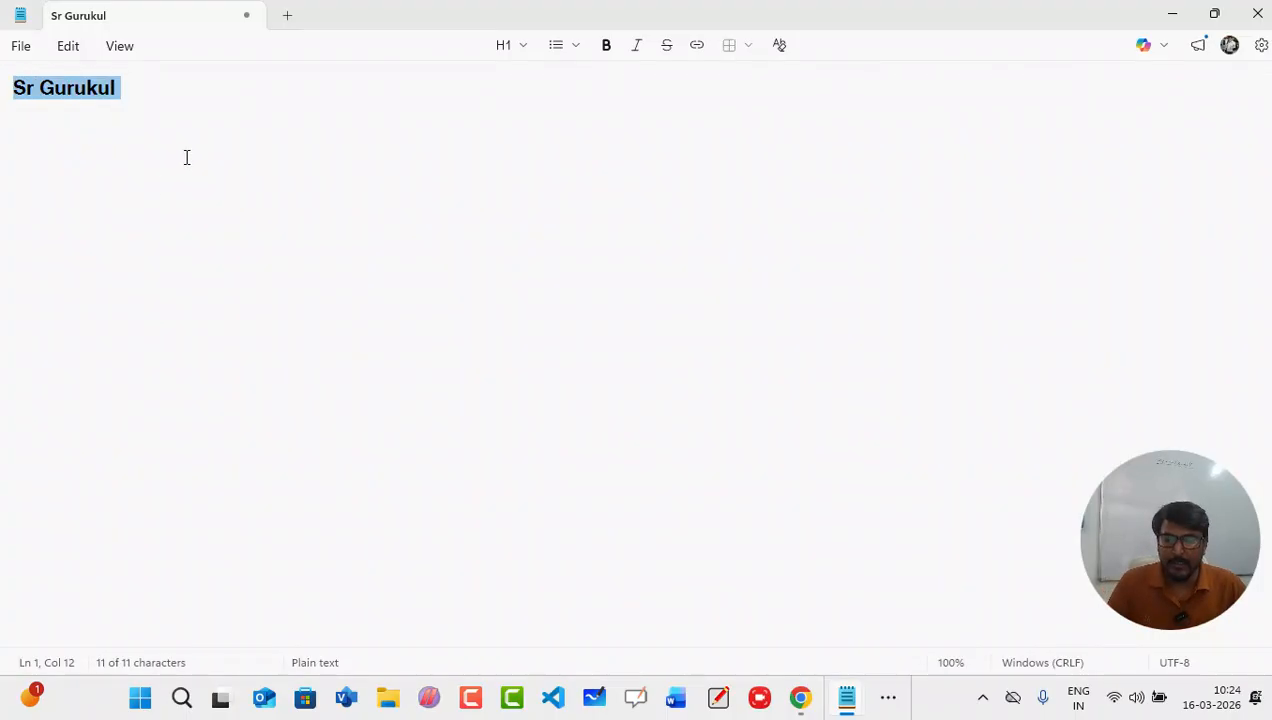
Step: Insert three line breaks after the "Sr Gurukul" text
left_click(150, 96)
key("Return")
key("Return")
key("Return")
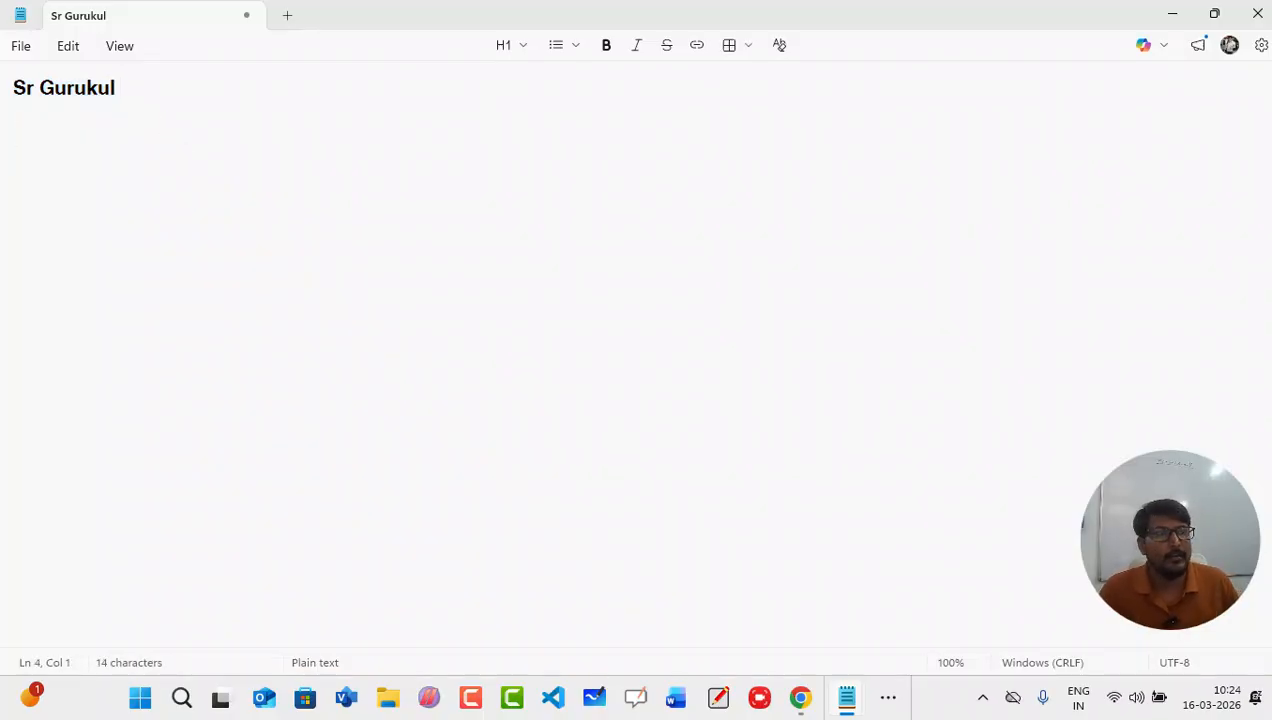
Step: Paste the copied "Sr Gurukul" text eight times below the first line, each copy on its own line
key("ctrl+v")
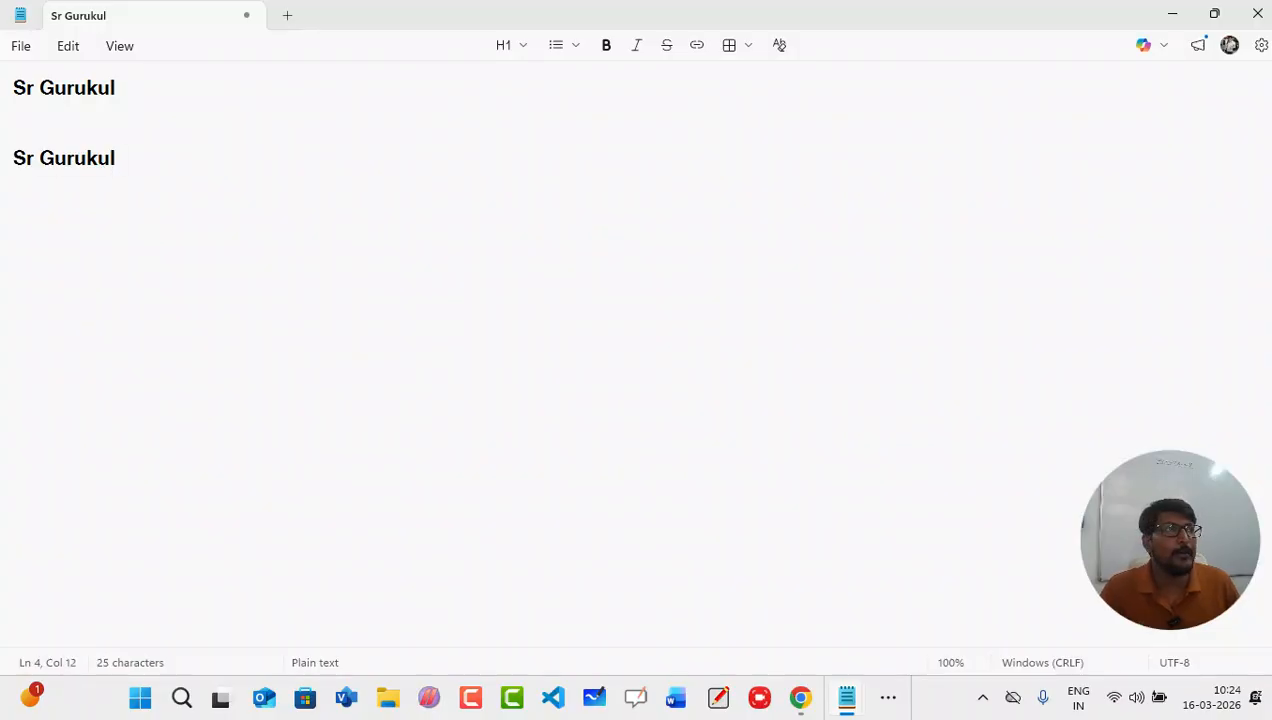
key("Return")
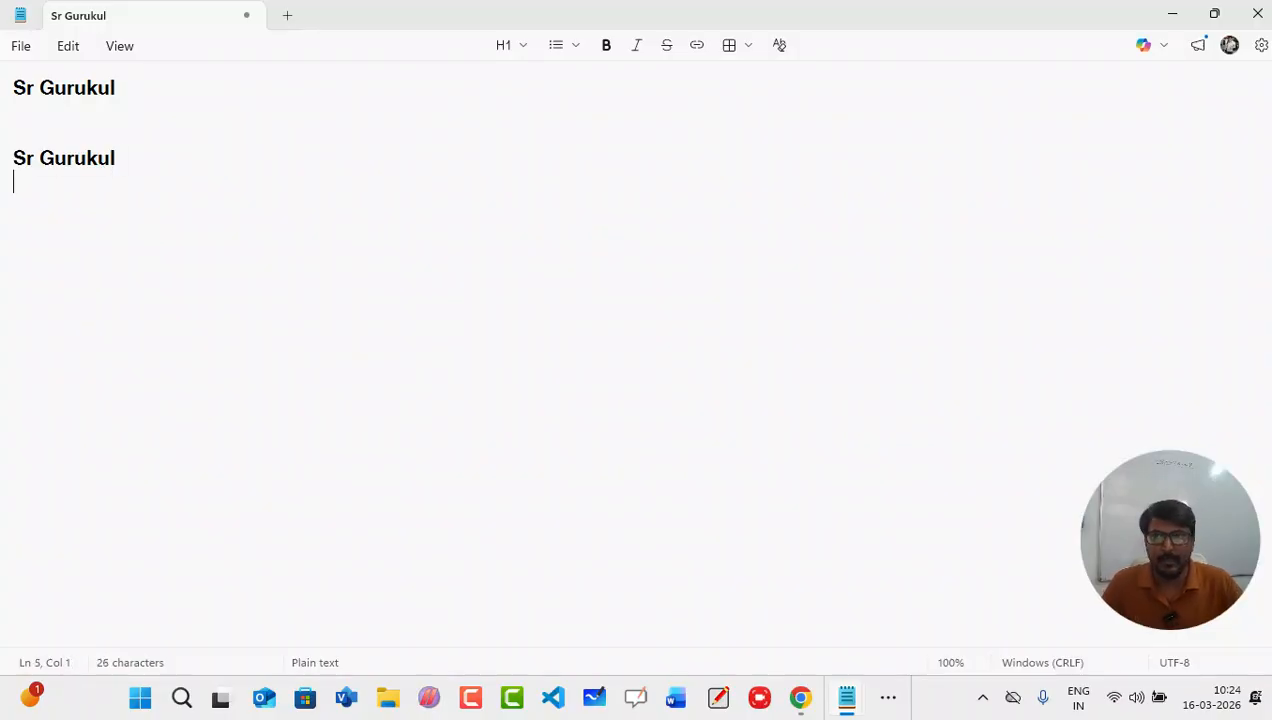
key("ctrl+v")
key("Return")
key("ctrl+v")
key("Return")
key("ctrl+v")
key("Return")
key("ctrl+v")
key("Return")
key("ctrl+v")
key("Return")
key("ctrl+v")
key("Return")
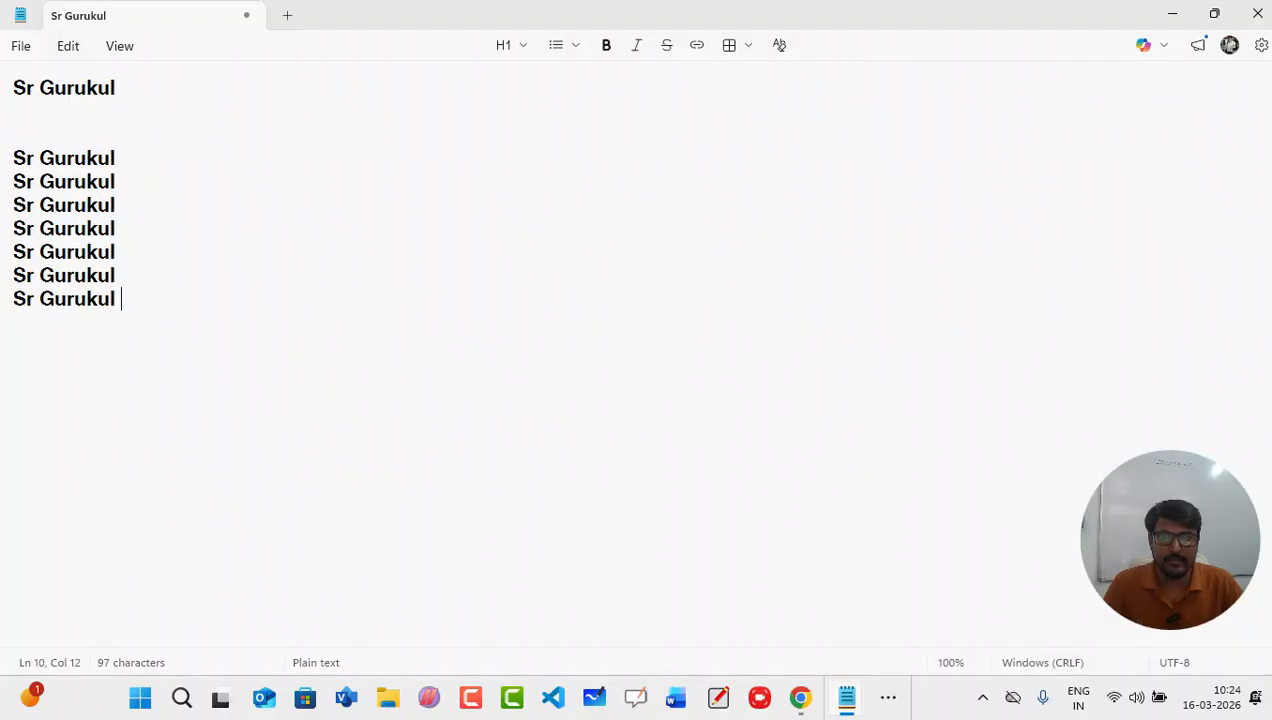
key("ctrl+v")
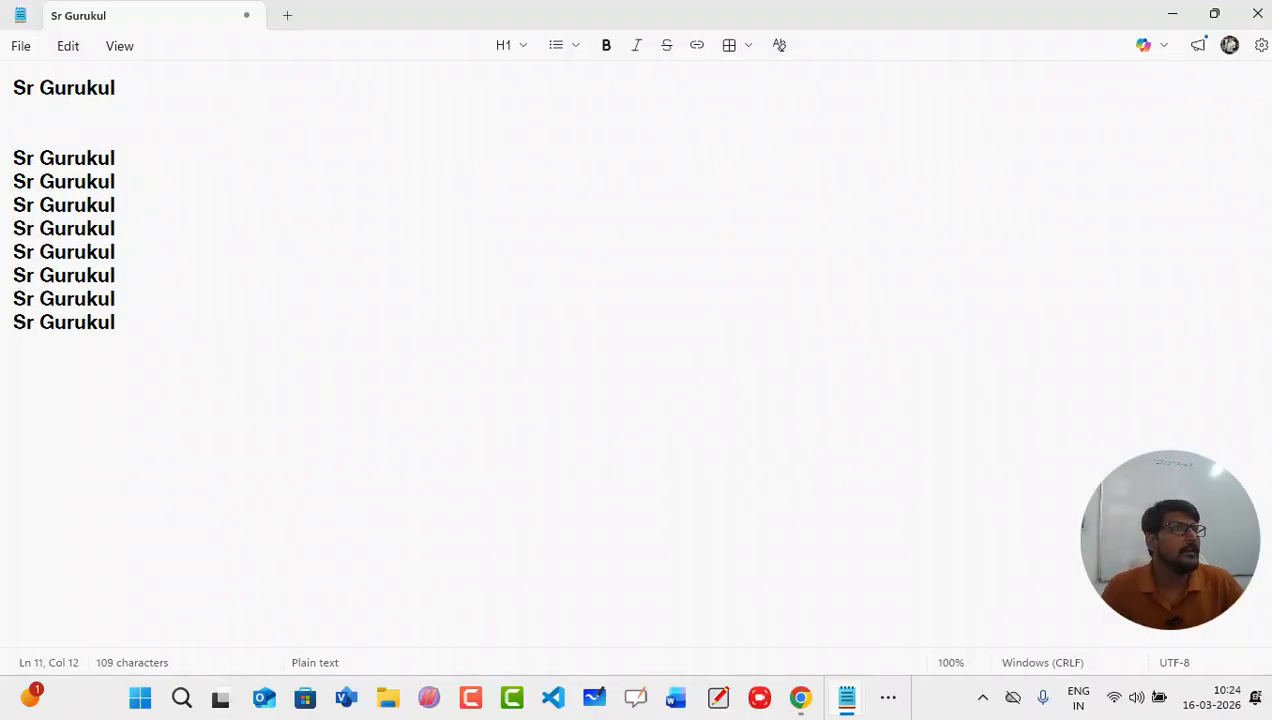
Step: Copy the last seven "Sr Gurukul" lines and delete them from the document
left_click_drag(116, 322, 6, 193)
key("ctrl+c")
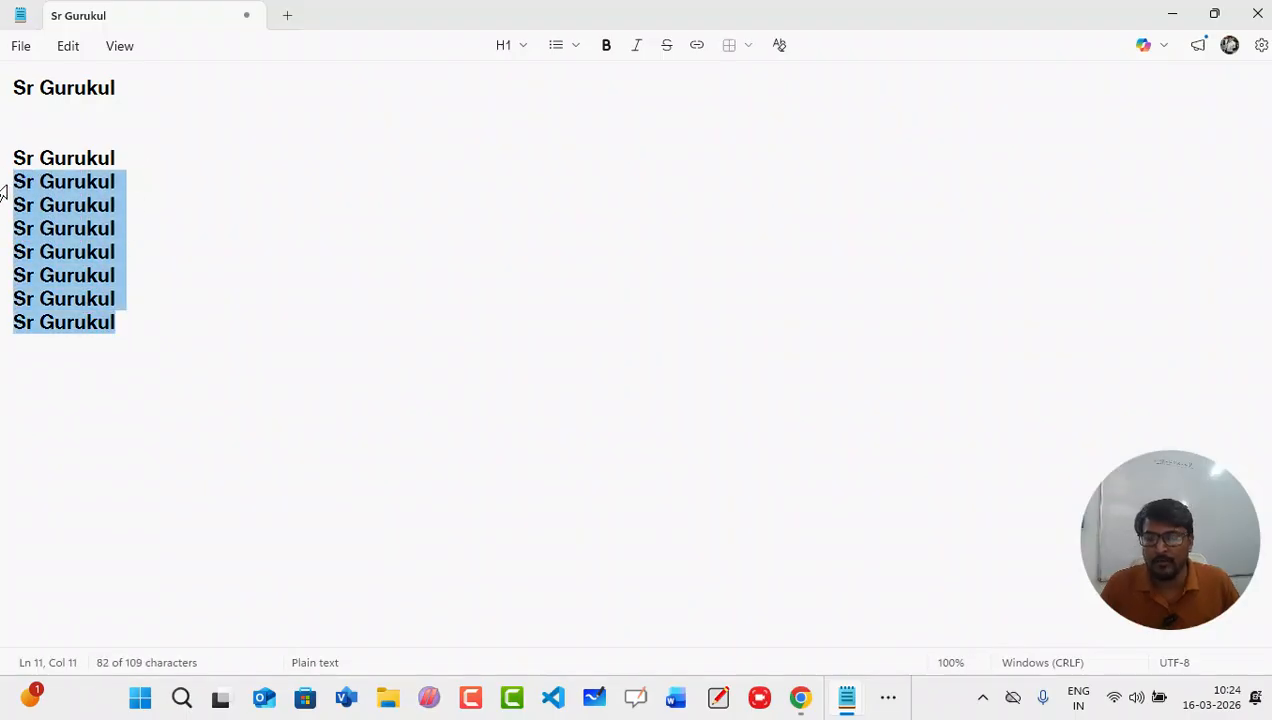
key("BackSpace")
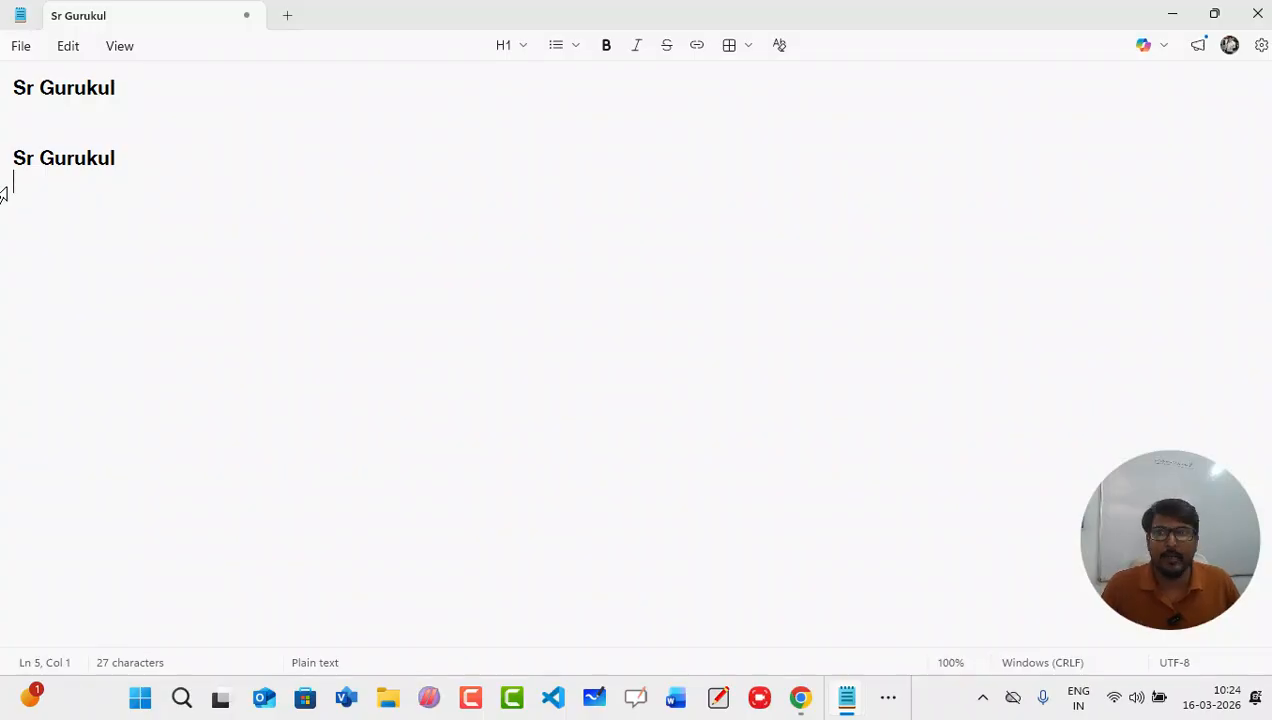
Step: Insert ten line breaks below the remaining text and paste the seven copied "Sr Gurukul" lines there
key("Return")
key("Return")
key("Return")
key("Return")
key("Return")
key("Return")
key("Return")
key("Return")
key("Return")
key("Return")
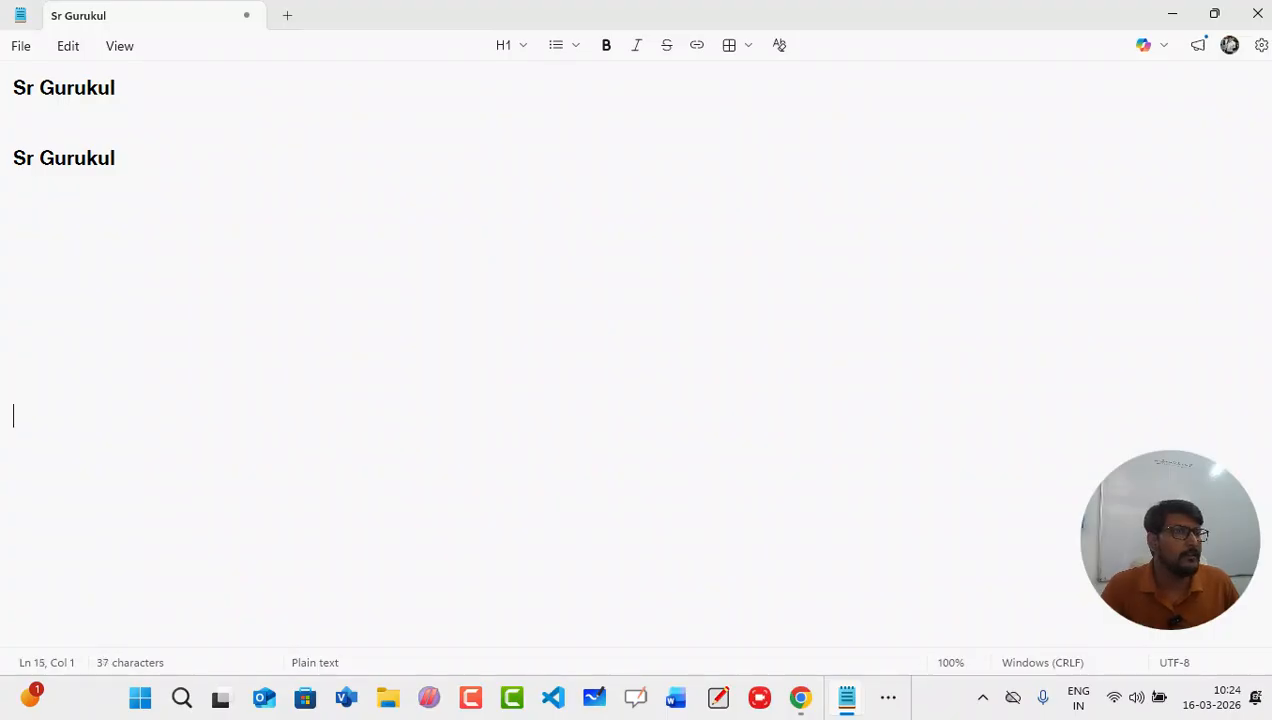
key("ctrl+v")
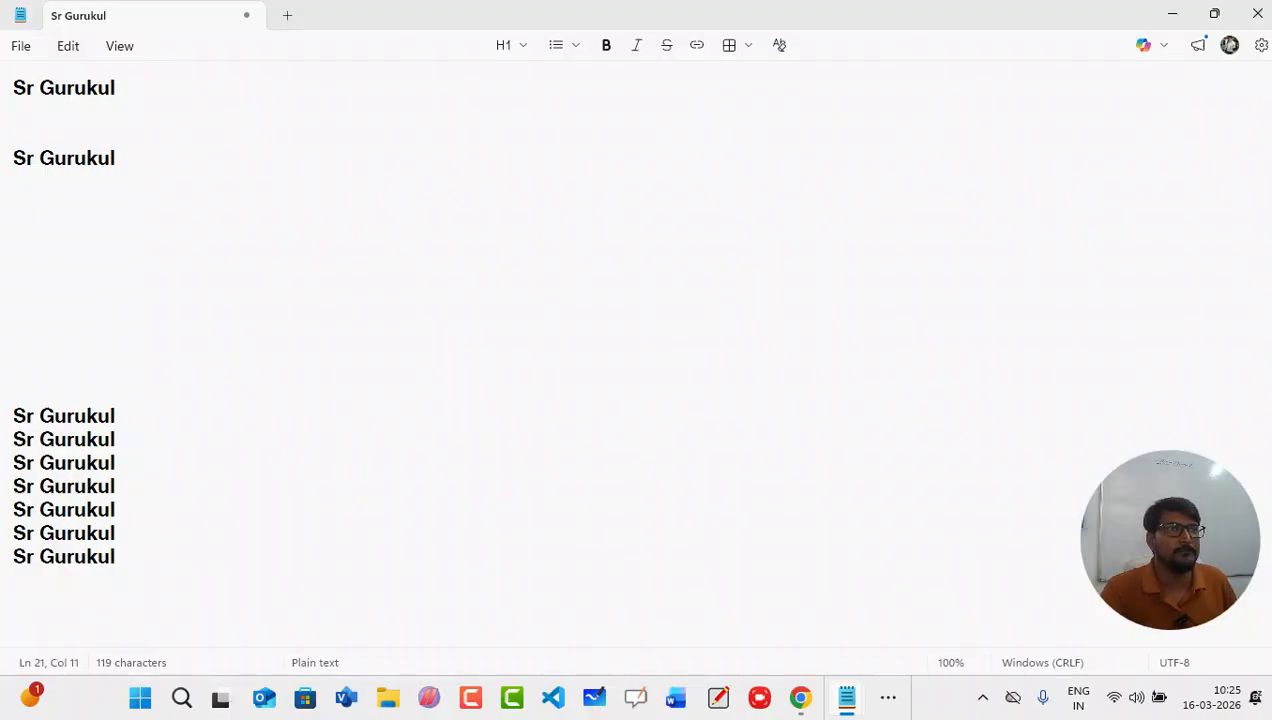
Step: Remove the extra blank lines above the pasted block, leaving one, and add a line break after the last line
left_click(16, 197)
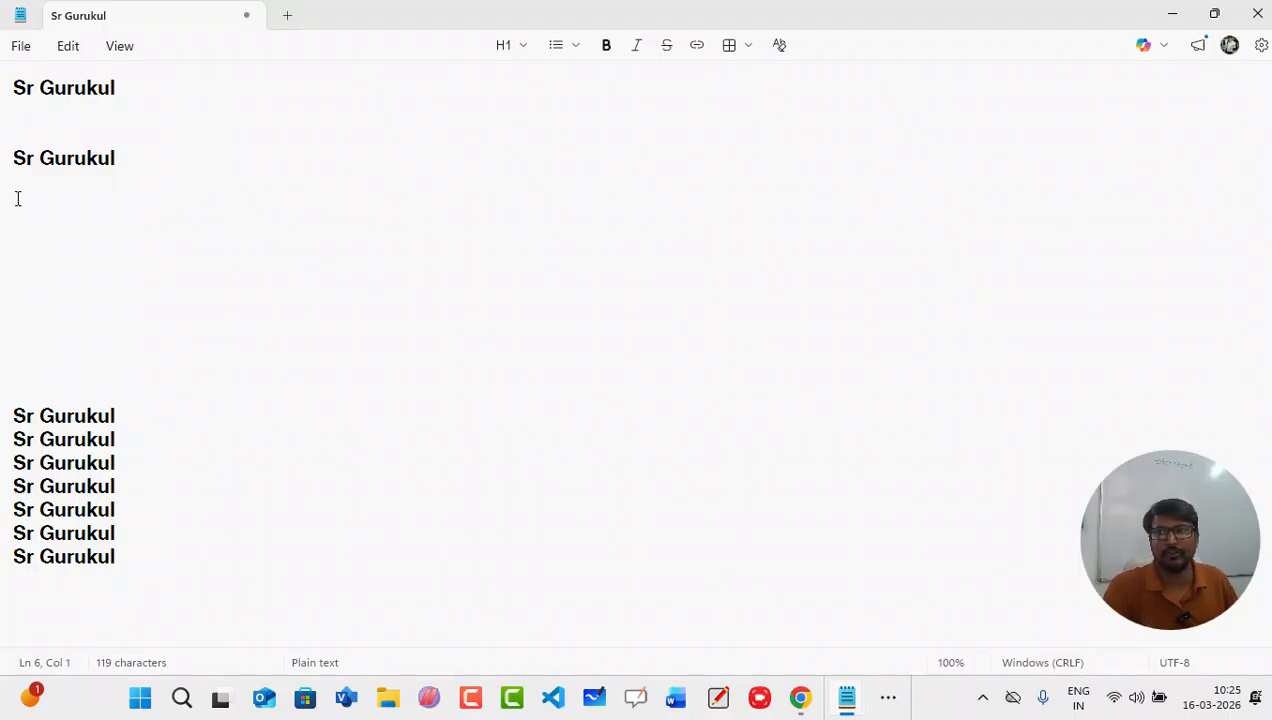
key("Delete")
key("Delete")
key("Delete")
key("Delete")
key("Delete")
key("Delete")
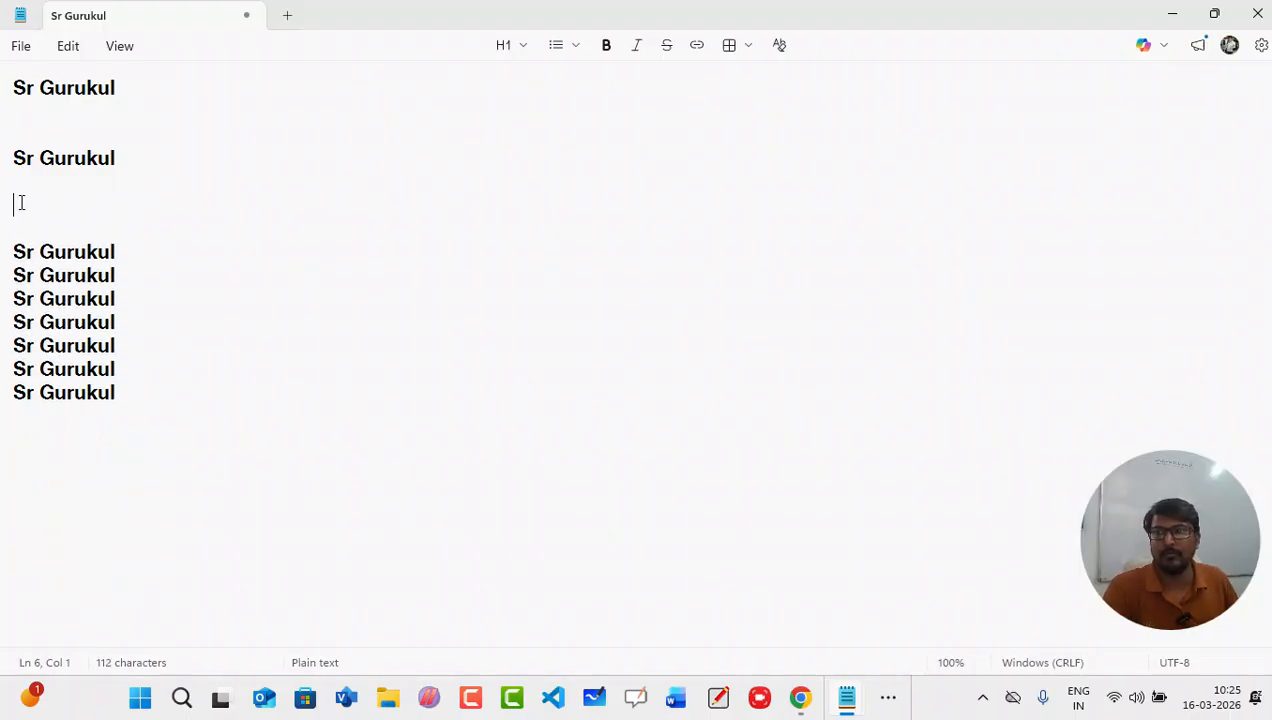
key("Delete")
key("Delete")
left_click(148, 346)
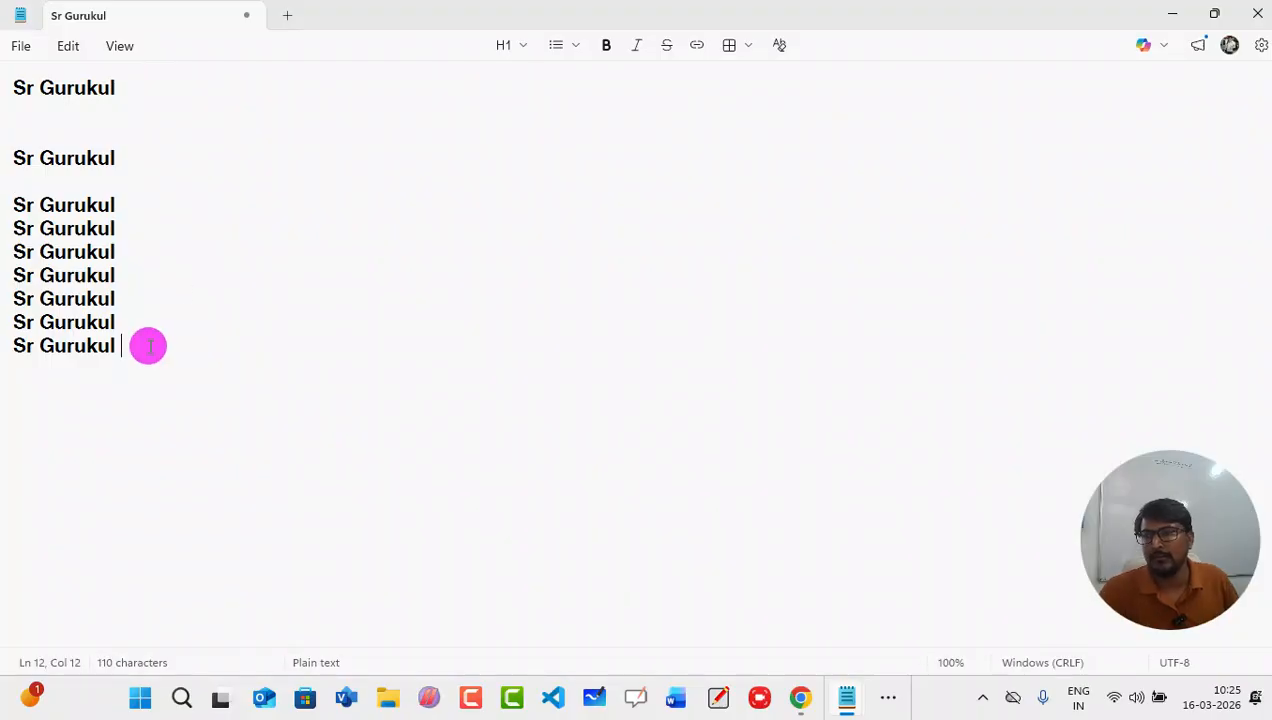
key("Return")
Step: Select and delete the block of seven "Sr Gurukul" lines at the end of the document
left_click(70, 50)
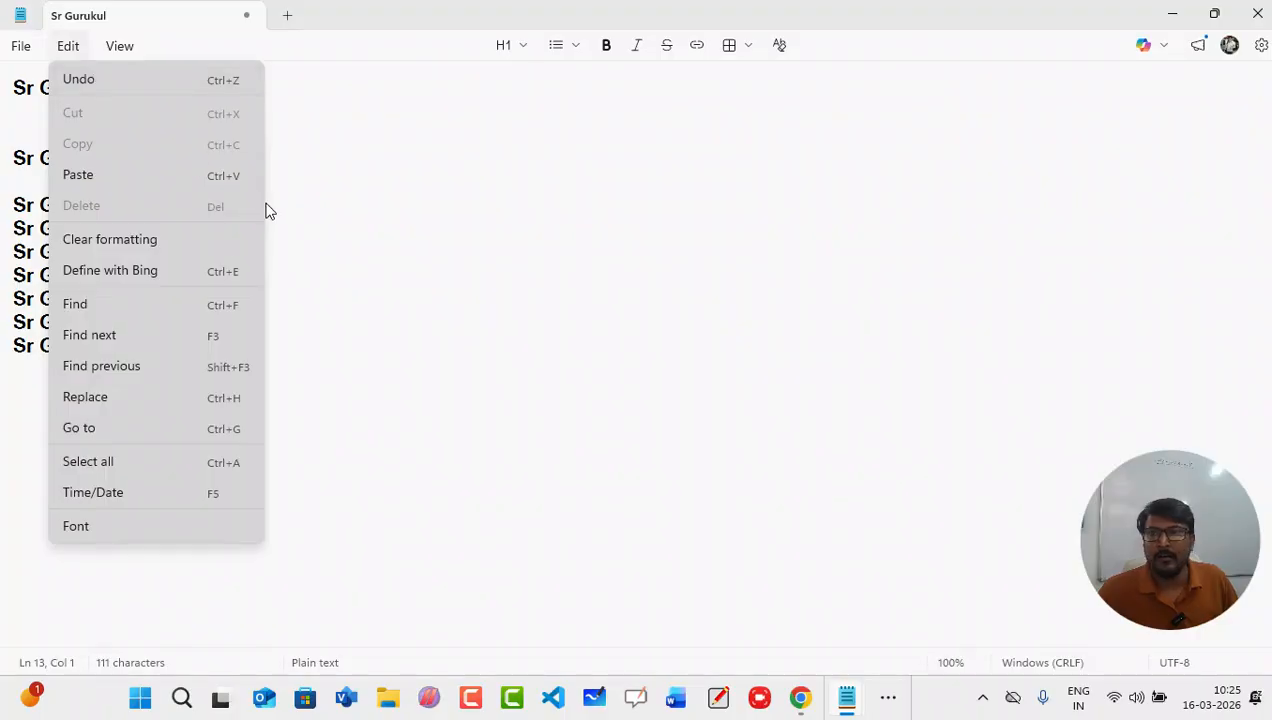
left_click(415, 276)
left_click(120, 353)
left_click_drag(120, 353, 1, 207)
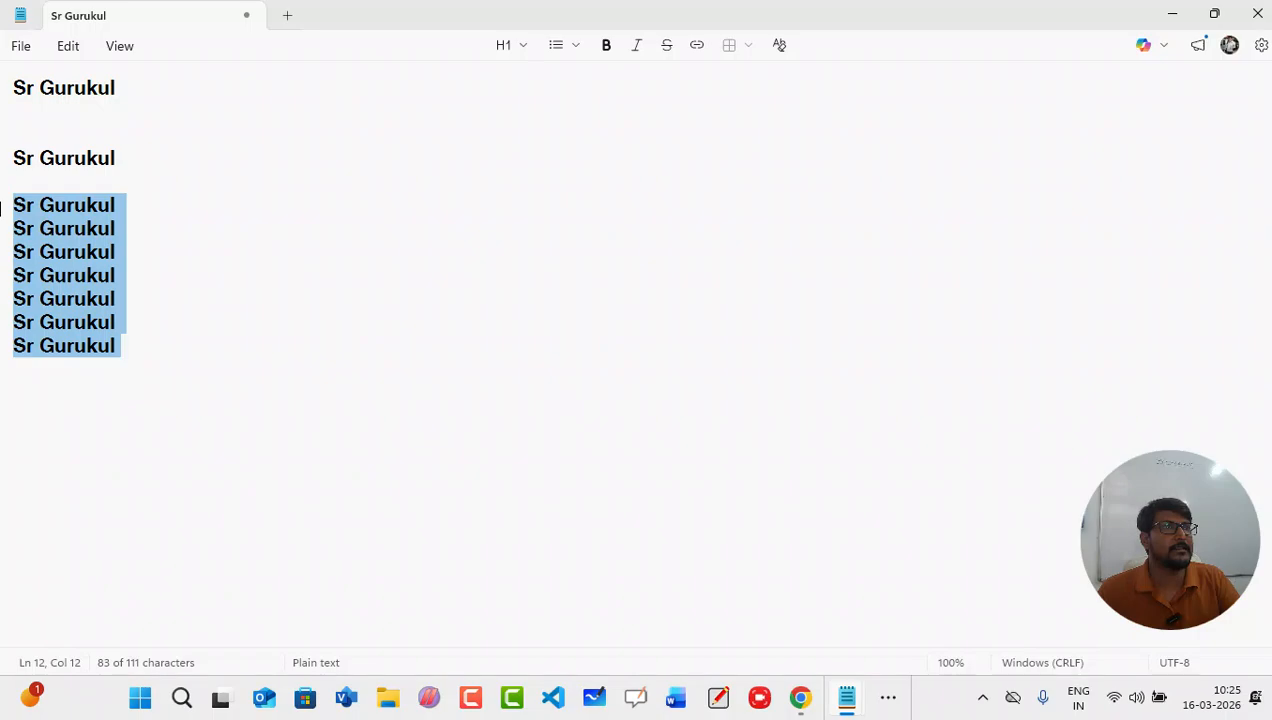
key("Delete")
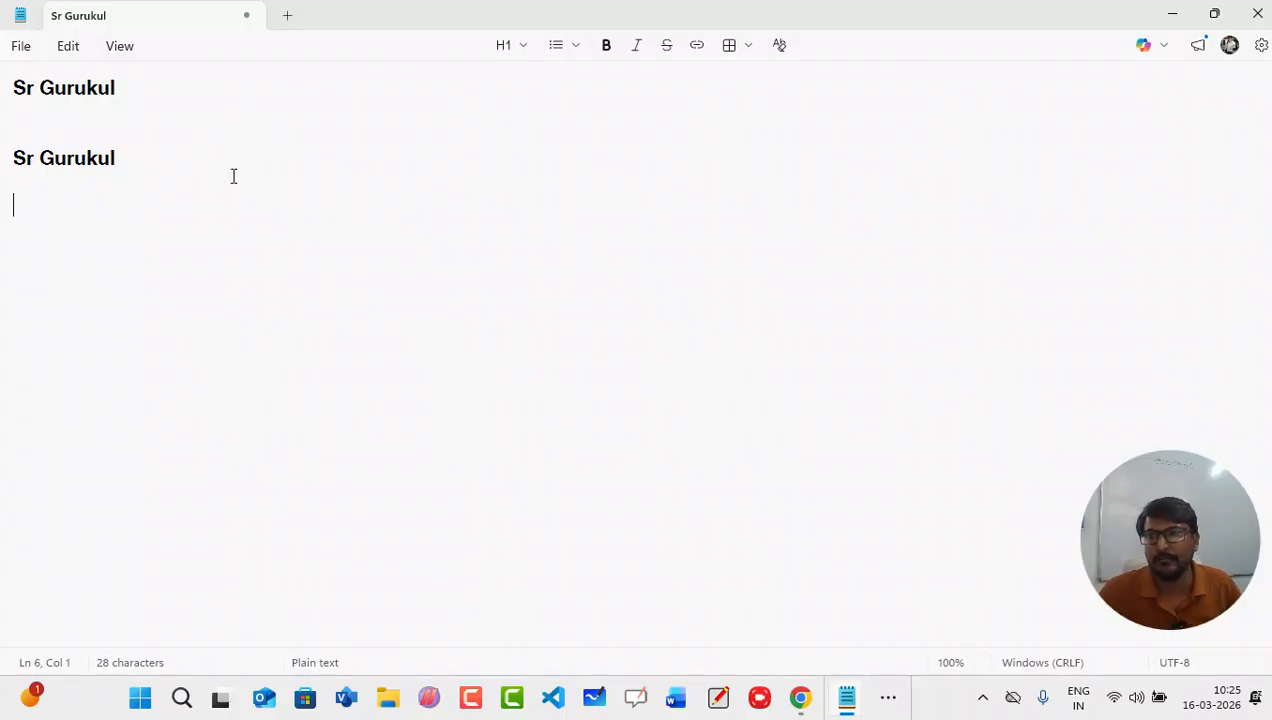
Step: Try to clear the formatting of the second "Sr Gurukul" line
left_click(60, 52)
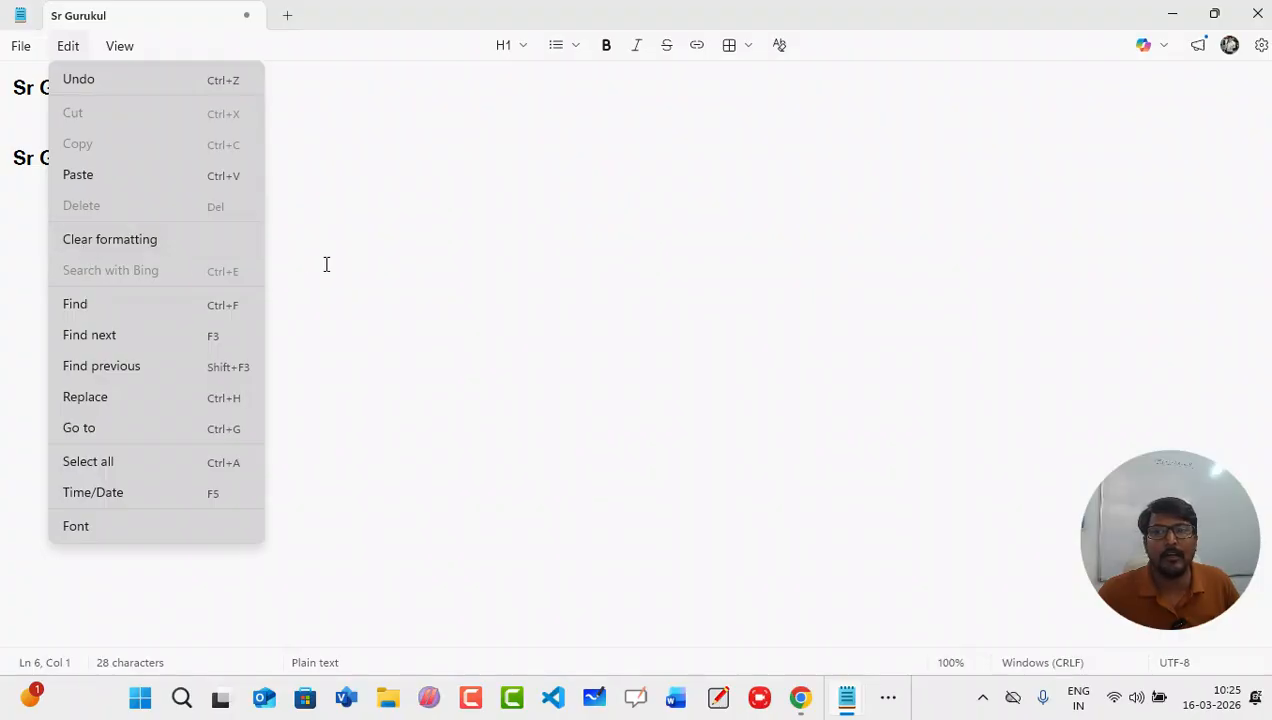
left_click(387, 262)
left_click(121, 157)
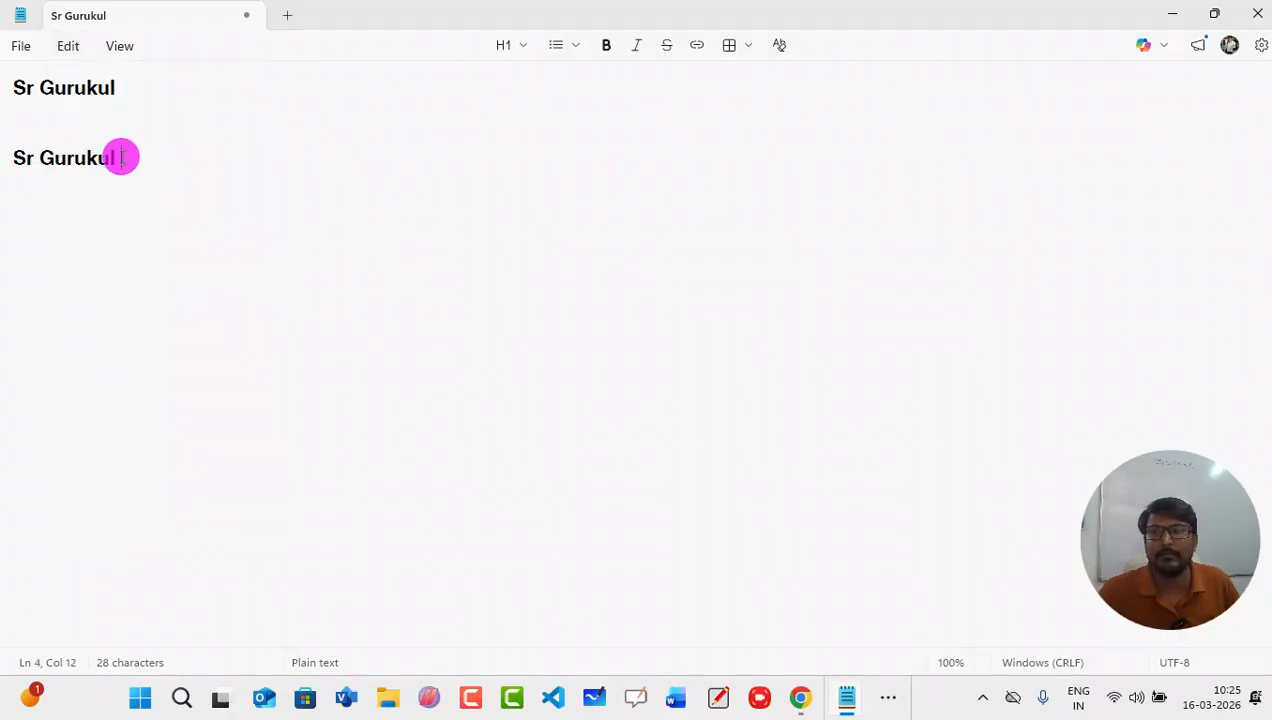
left_click_drag(121, 157, 2, 156)
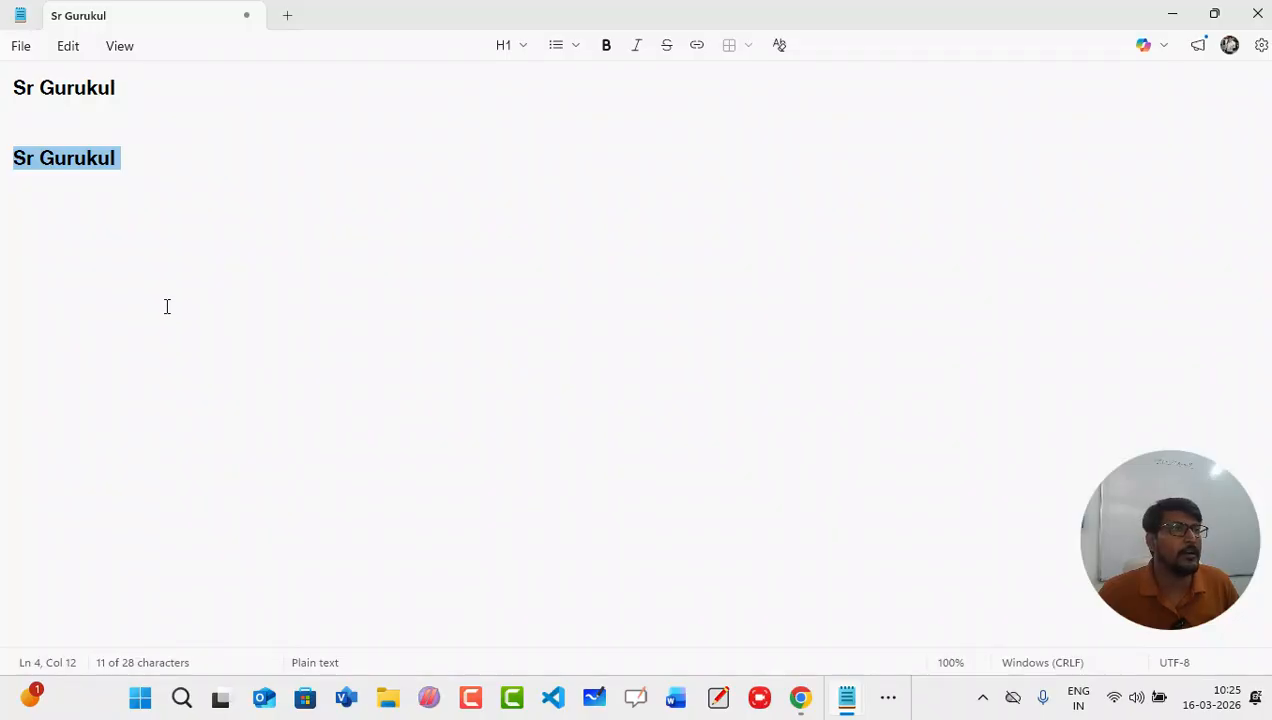
left_click(70, 48)
left_click(119, 242)
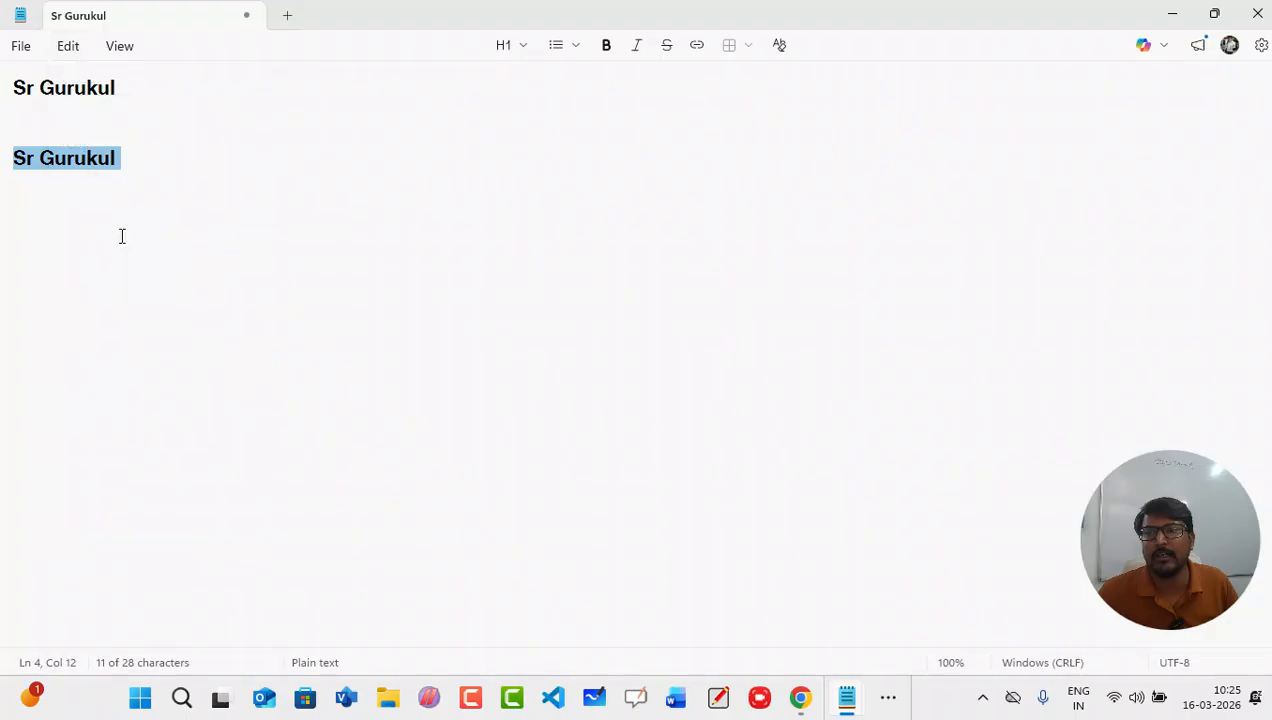
Step: Select the first "Sr Gurukul" line and review the editing commands available for it
left_click(116, 88)
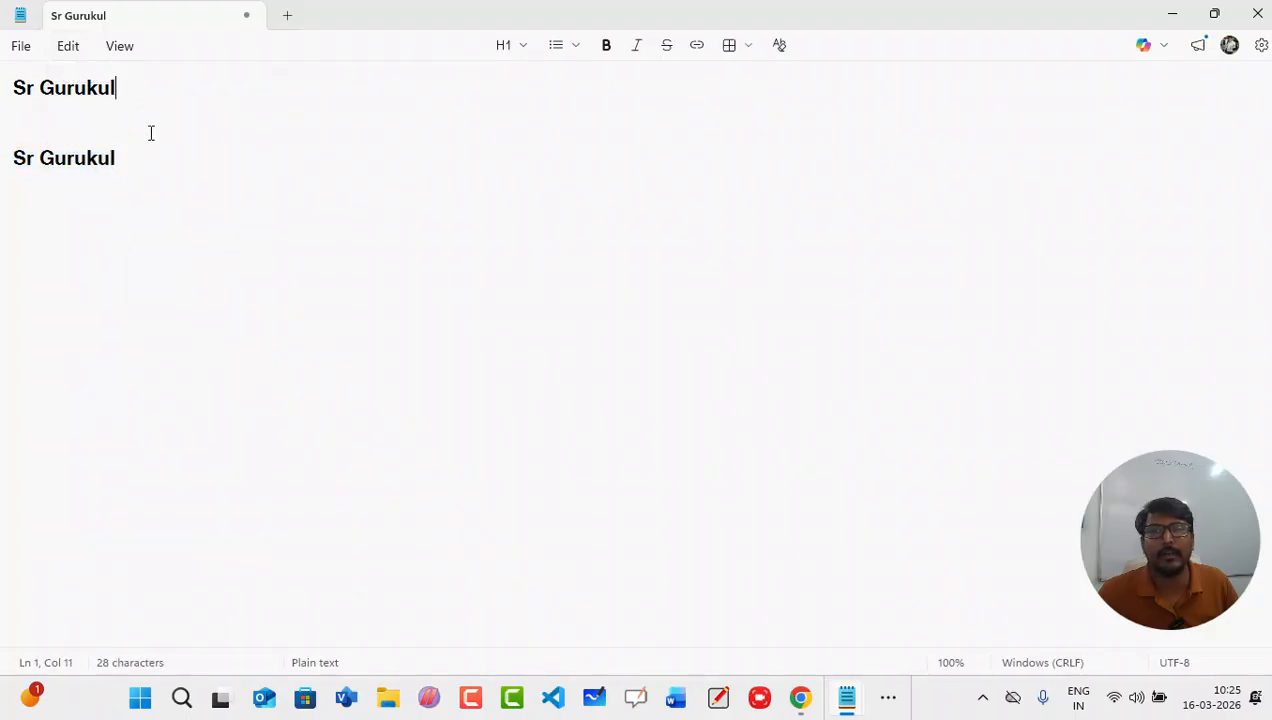
left_click(73, 52)
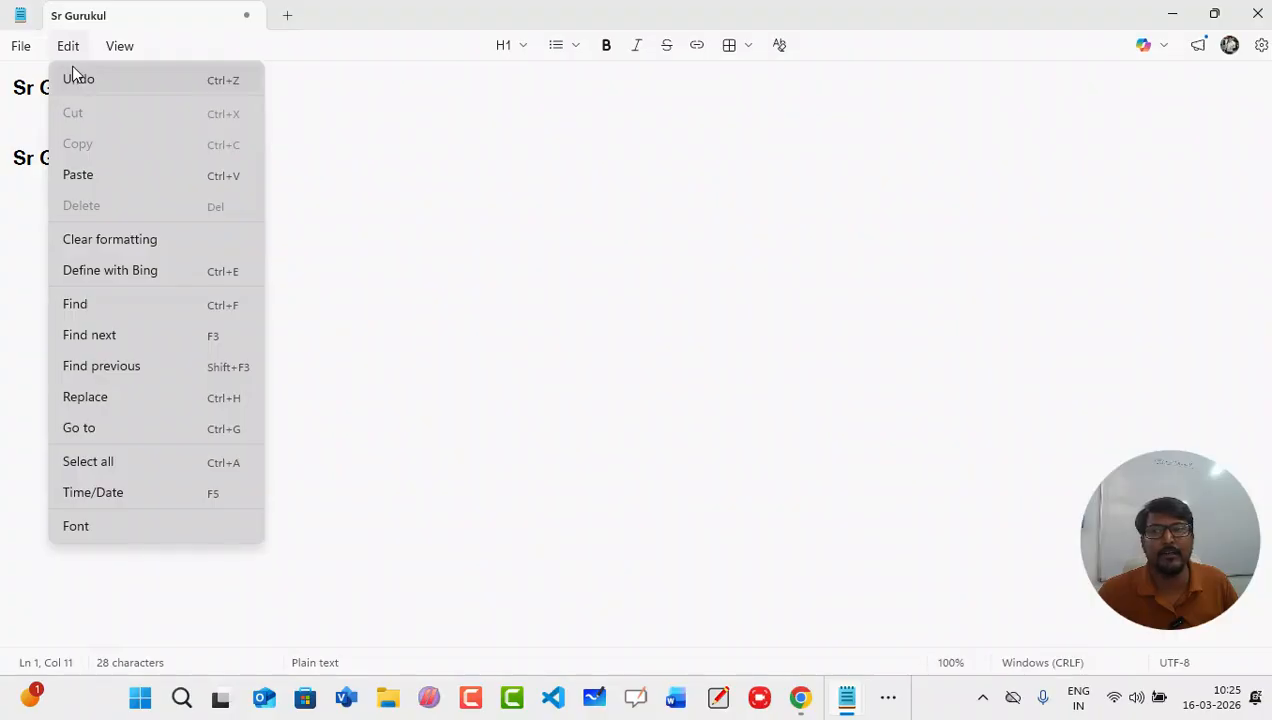
left_click(355, 165)
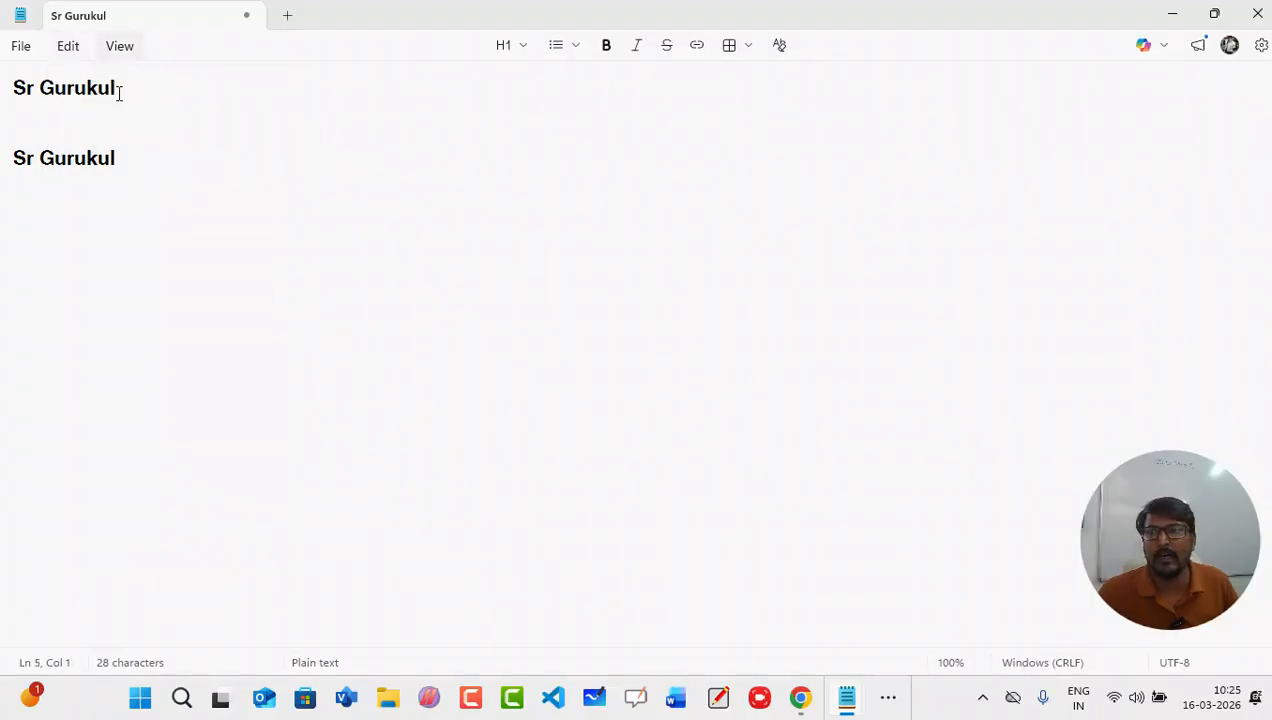
left_click_drag(116, 88, 8, 88)
left_click(72, 46)
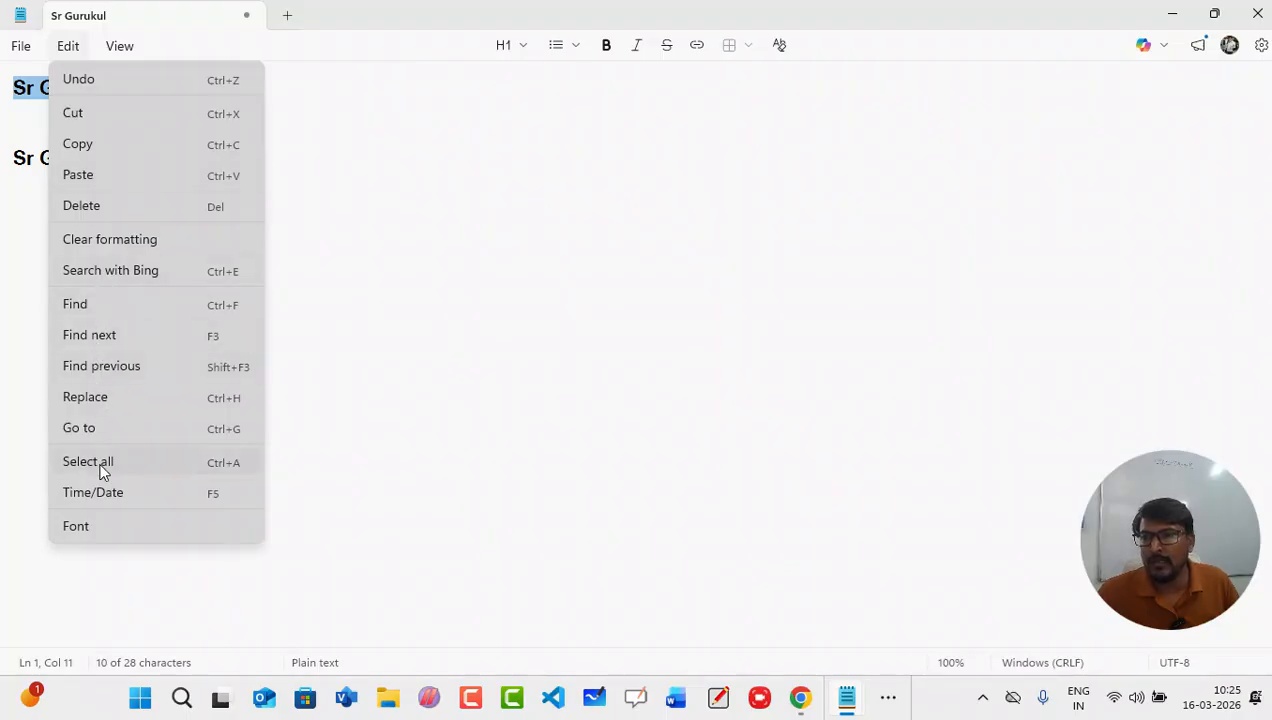
left_click(109, 44)
Step: Set the font size to 10 in the font settings and return to the document
mouse_move(68, 46)
left_click(76, 526)
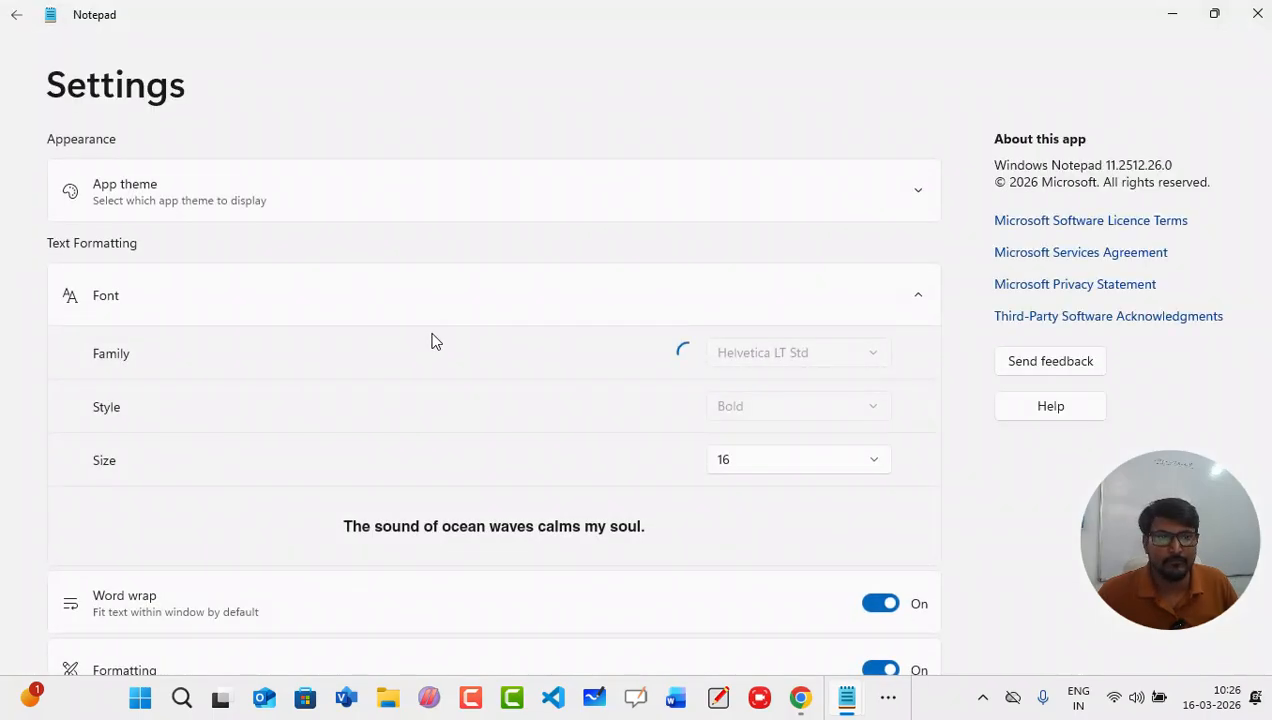
left_click(875, 464)
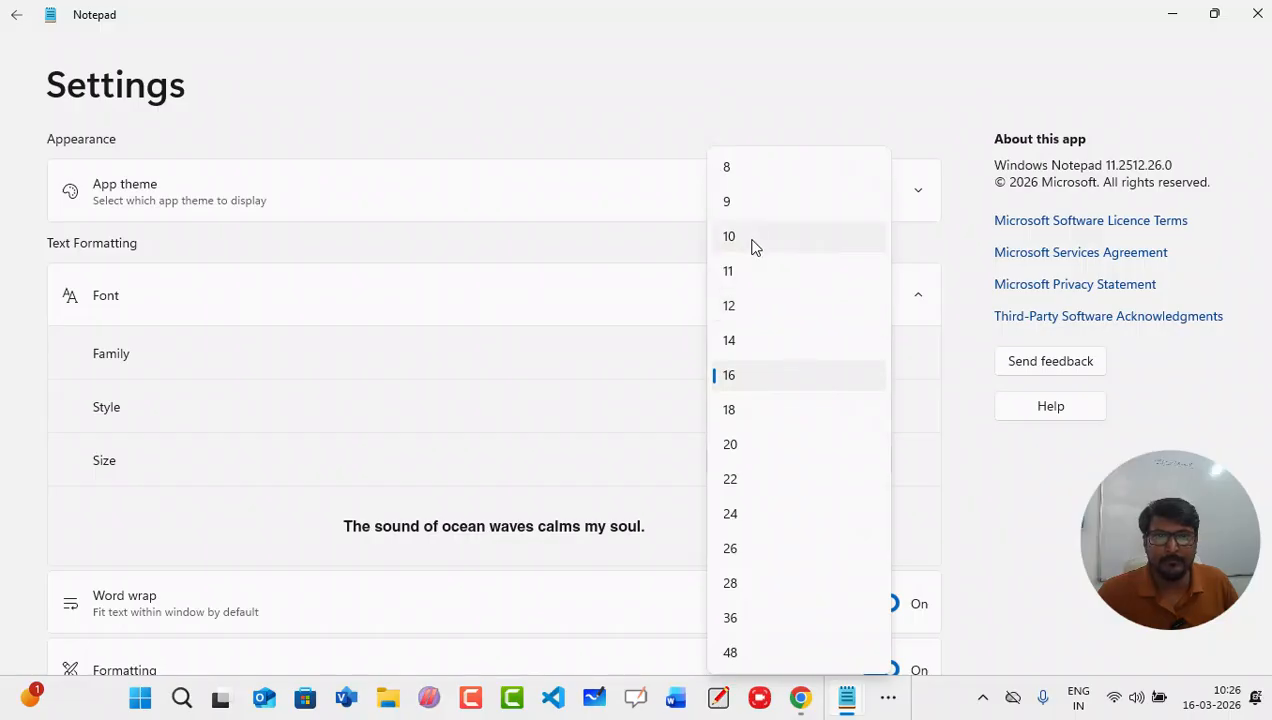
left_click(754, 246)
left_click(874, 462)
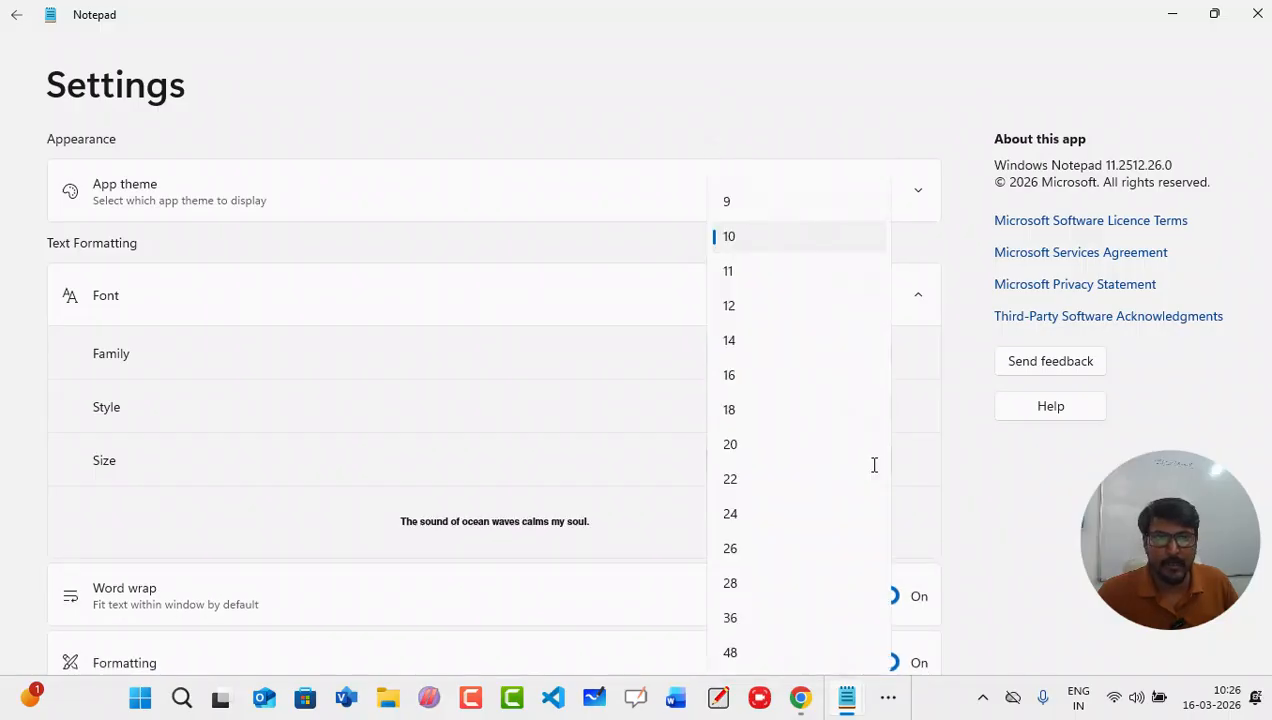
left_click(744, 236)
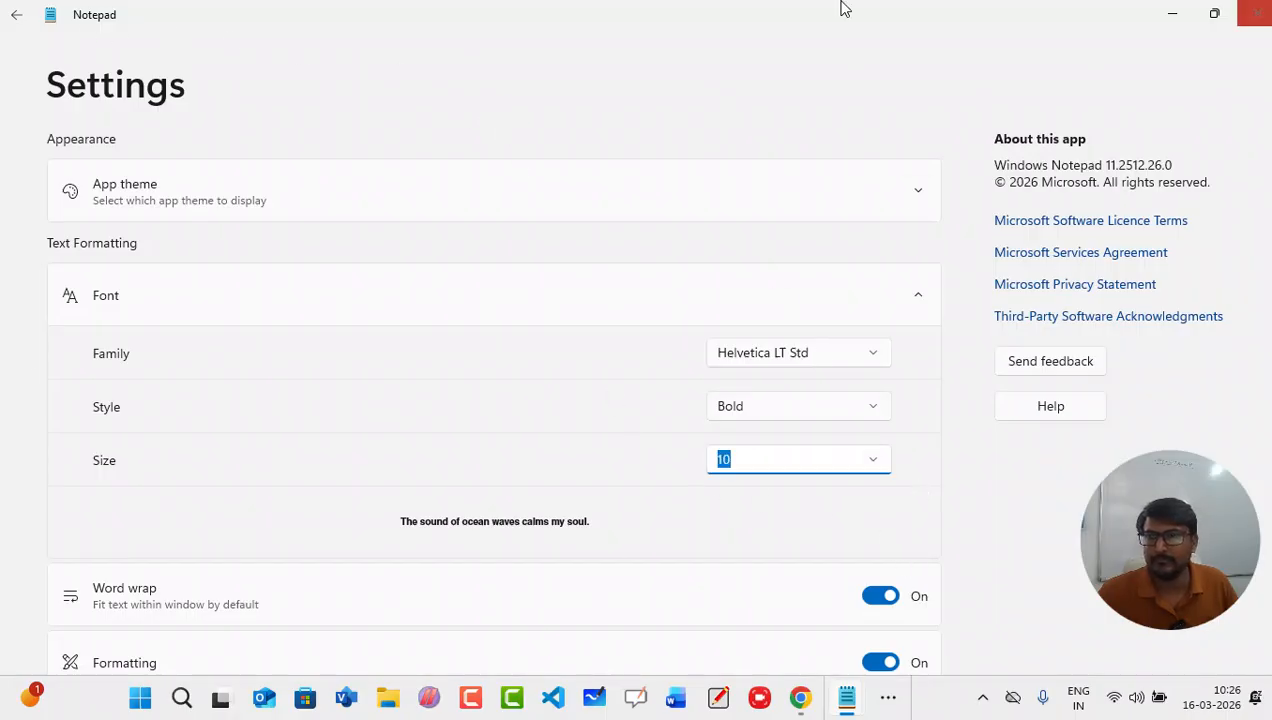
left_click(16, 16)
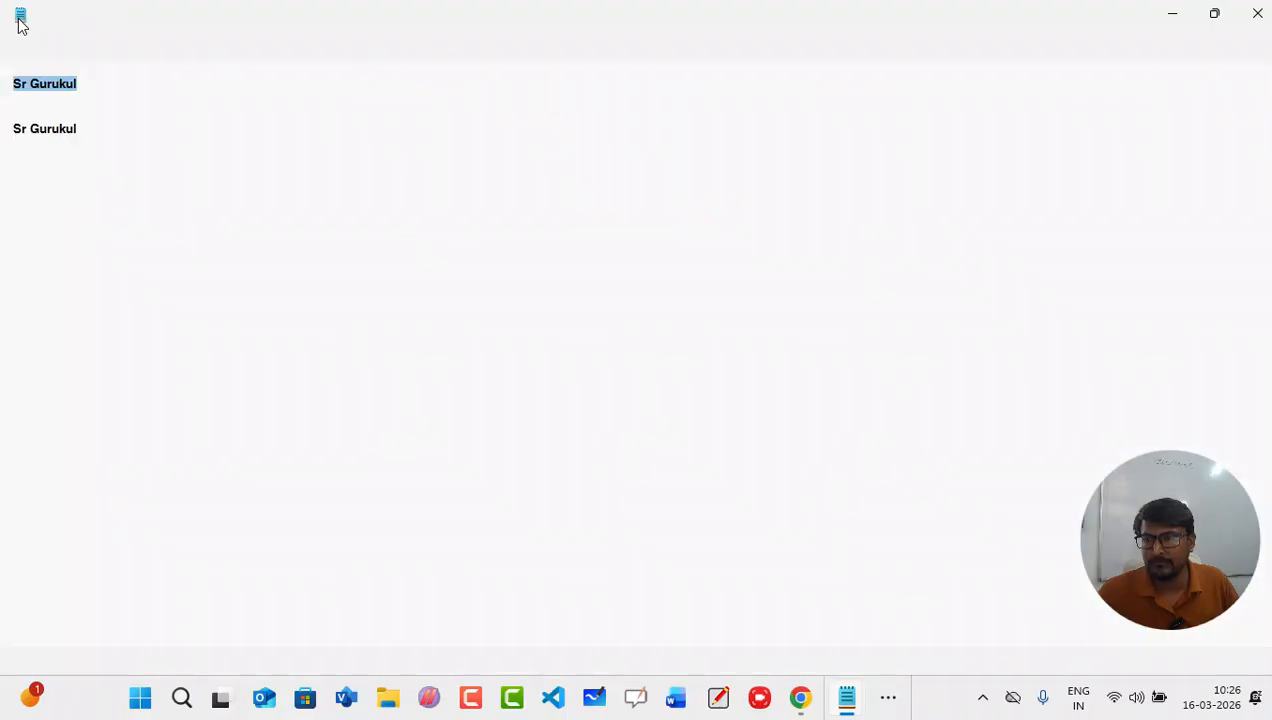
Step: Select the first "Sr Gurukul" line, try Clear formatting on it and recheck the editing commands
left_click(88, 110)
left_click_drag(85, 82, 4, 80)
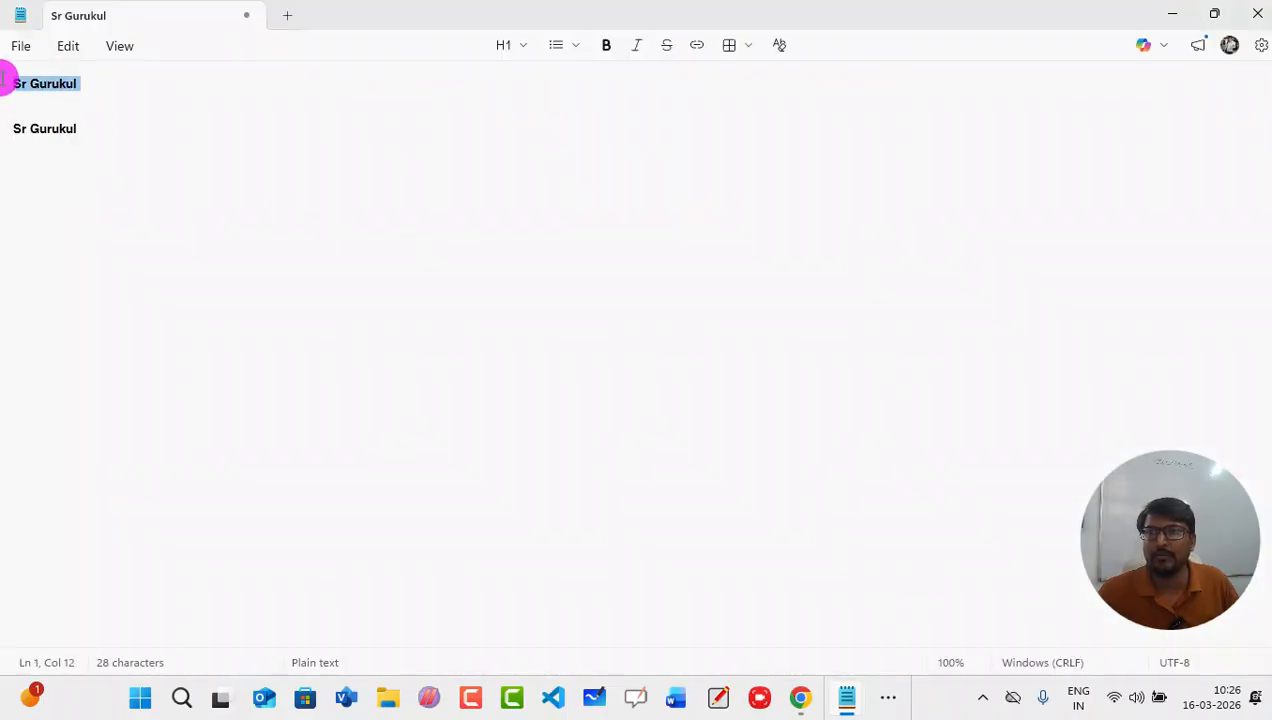
left_click(70, 48)
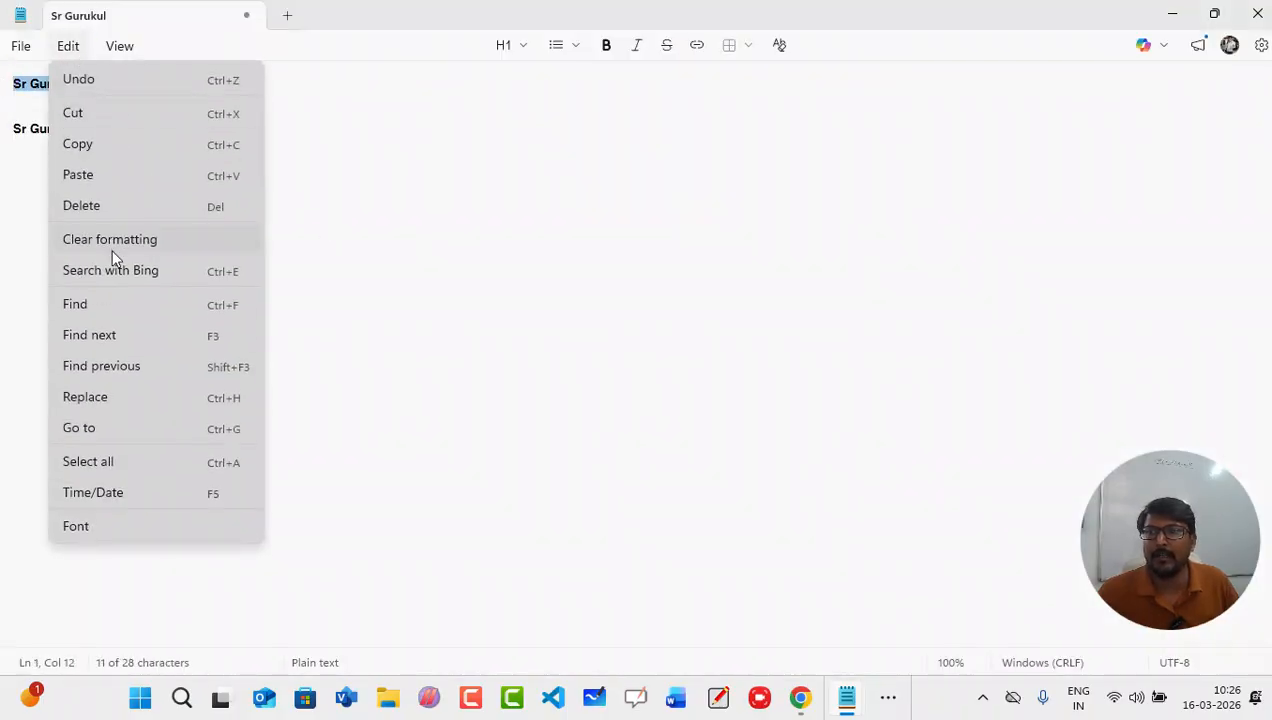
left_click(112, 242)
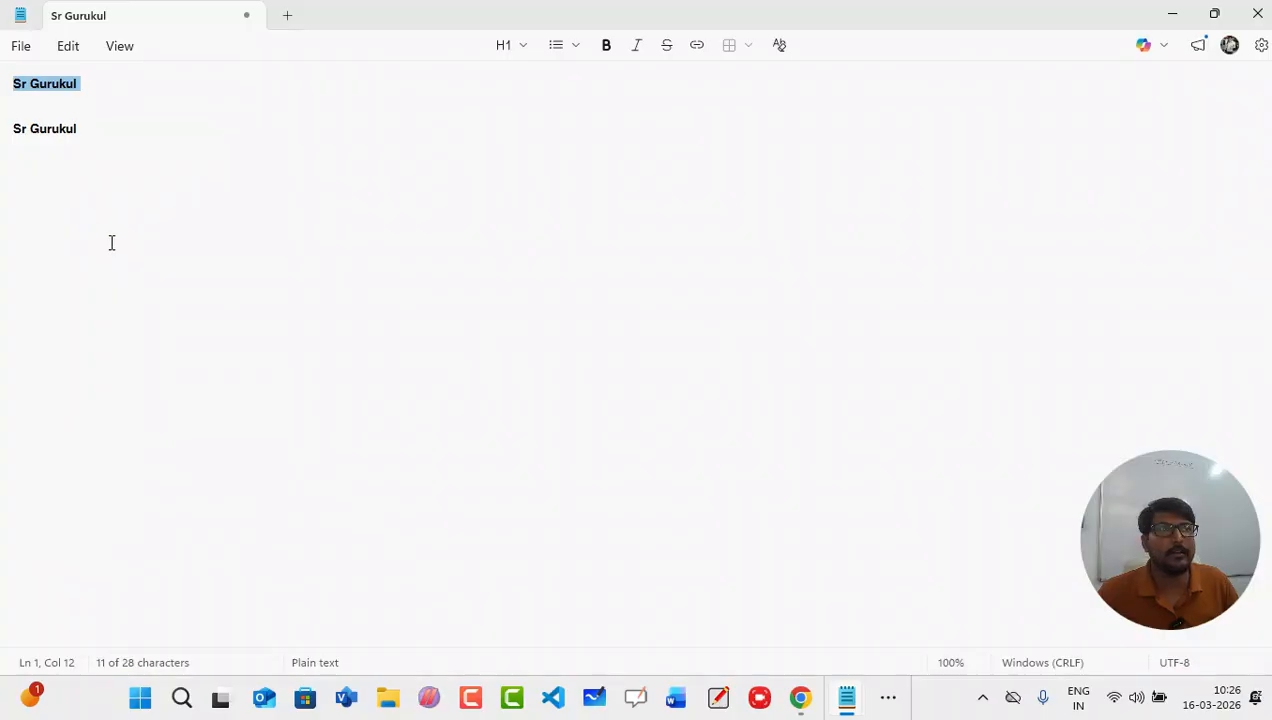
left_click(74, 50)
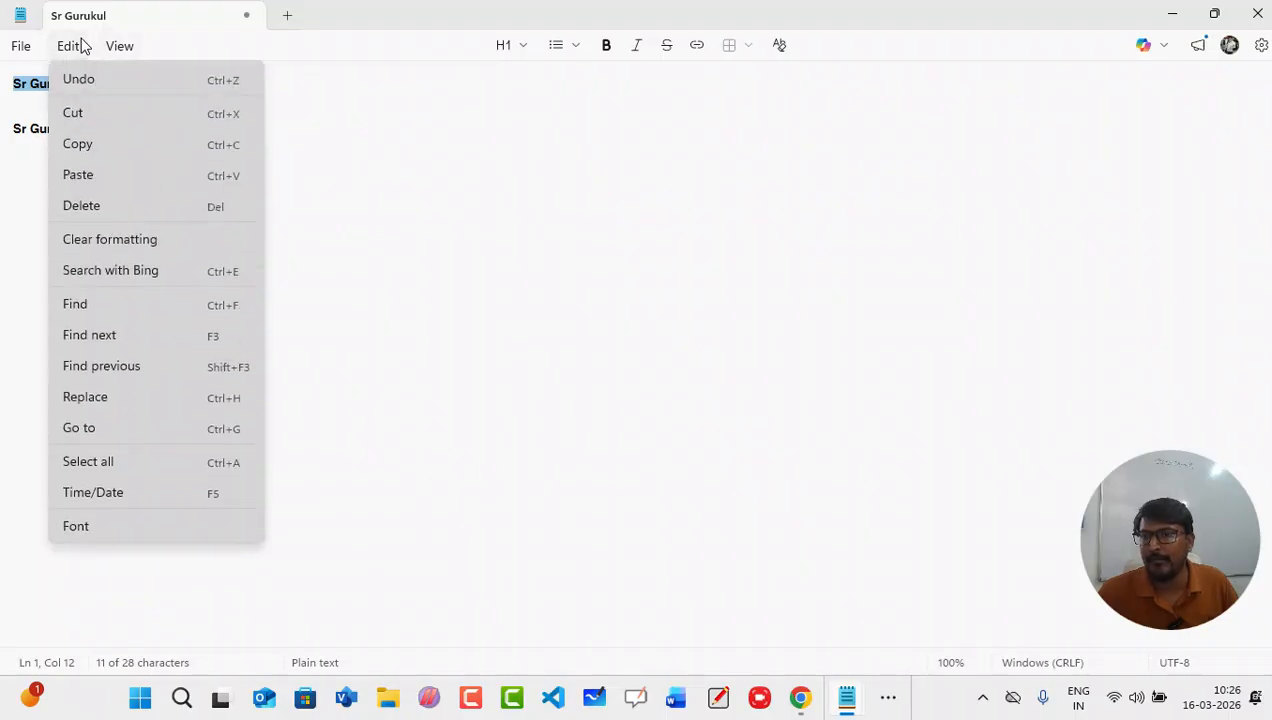
left_click(446, 216)
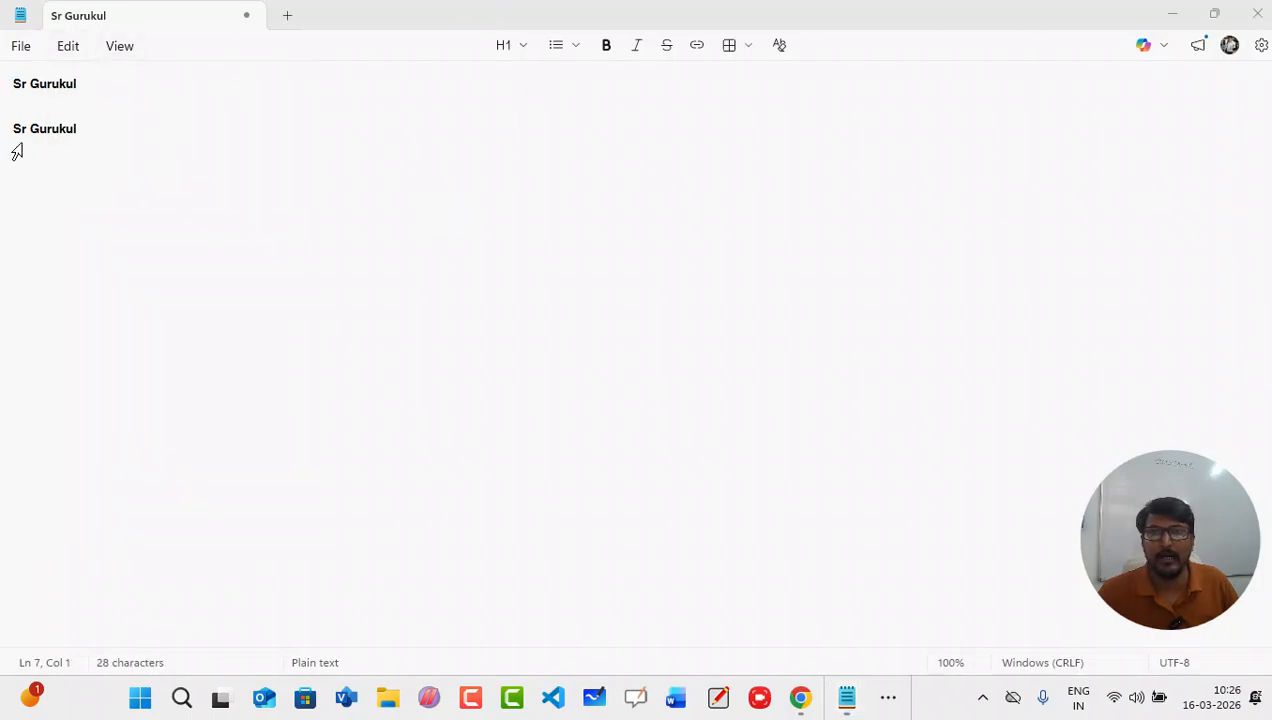
Step: Format the first "Sr Gurukul" line as bold italic and apply the Heading style to it
left_click_drag(80, 126, 85, 82)
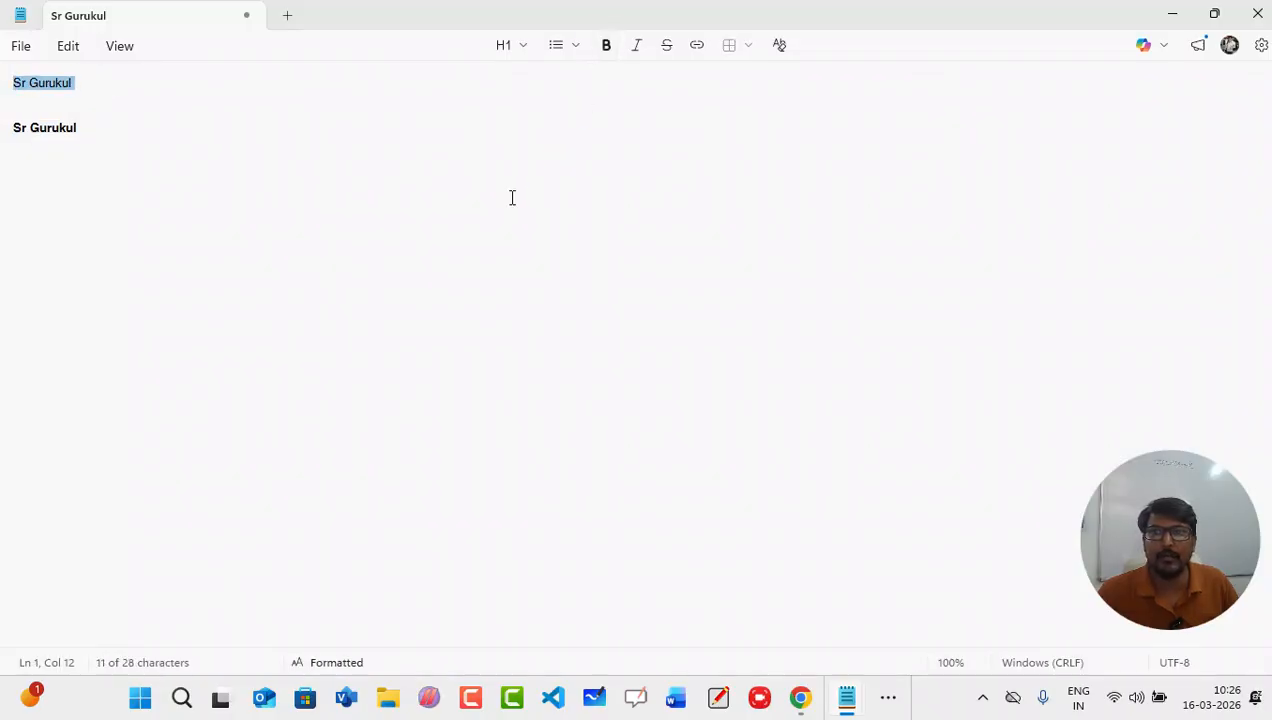
left_click(612, 48)
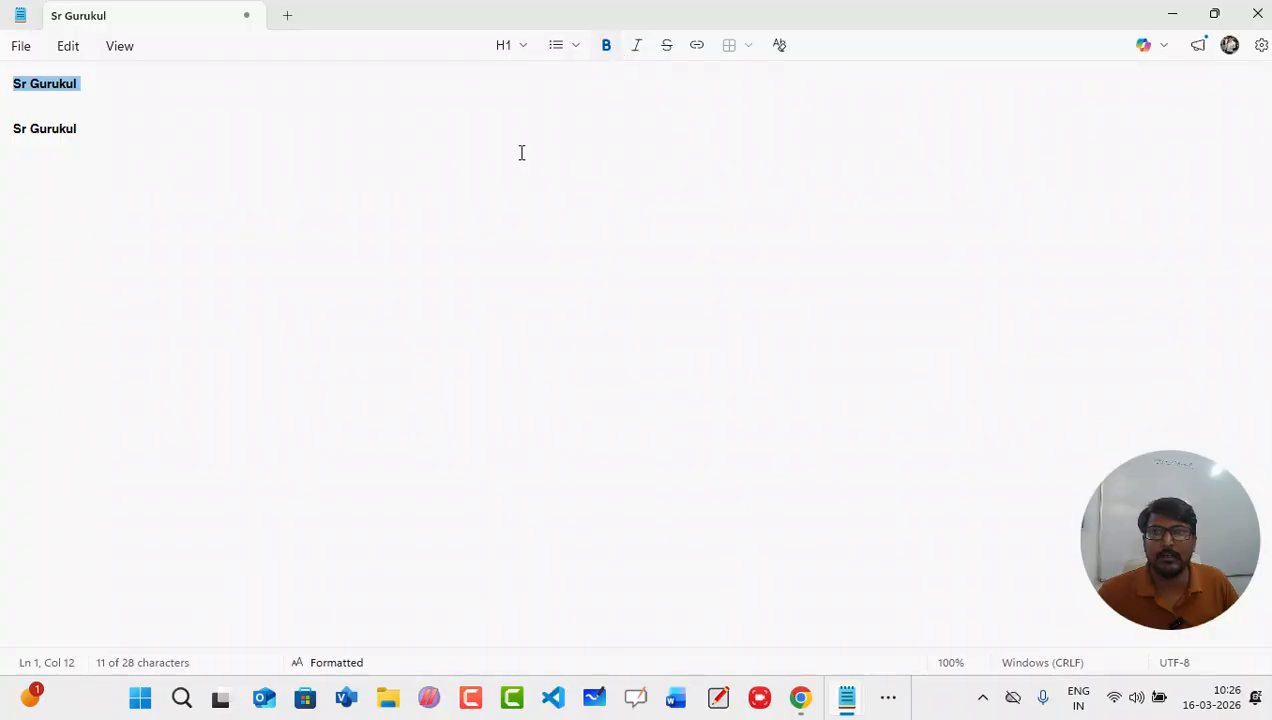
left_click(636, 46)
left_click(585, 47)
left_click(517, 48)
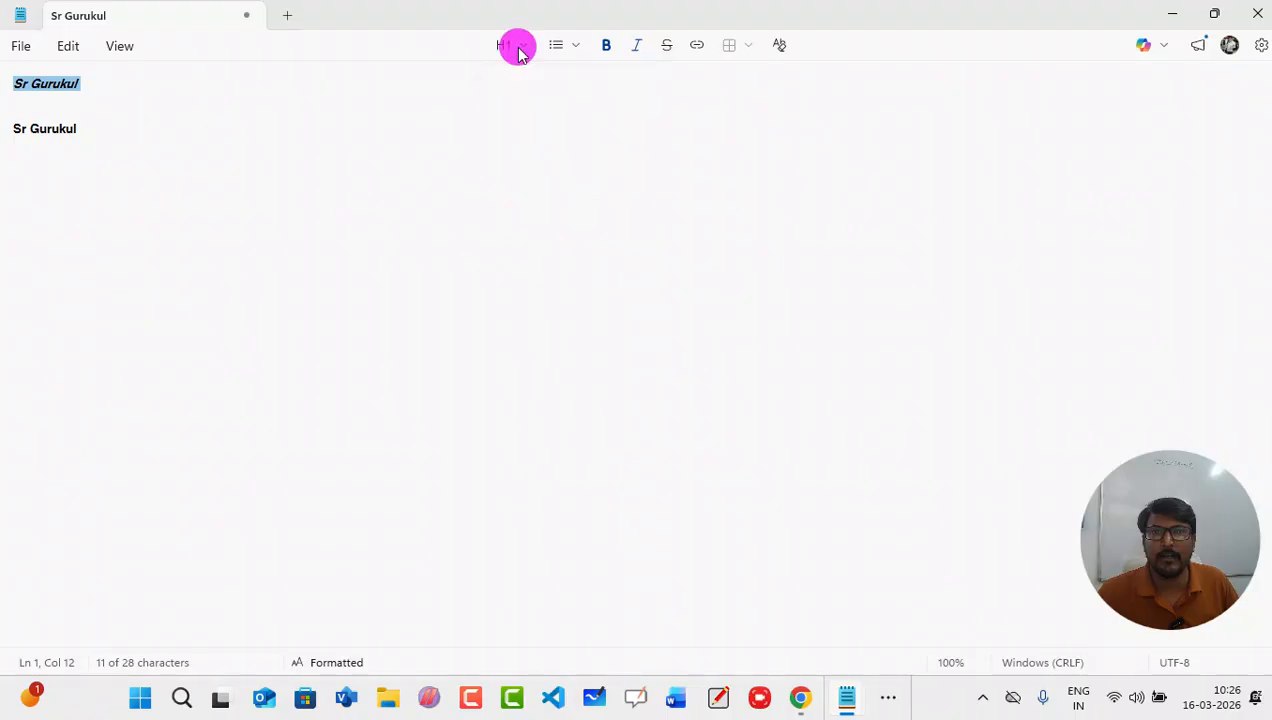
left_click(525, 50)
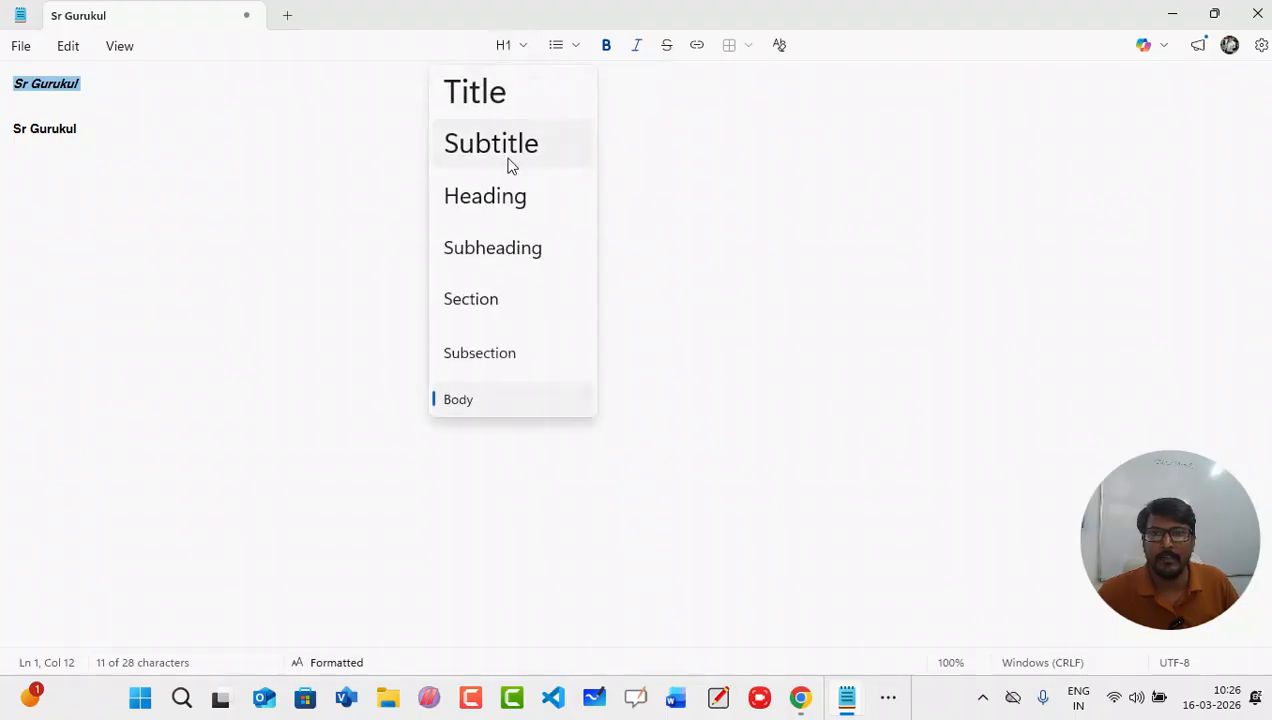
left_click(504, 200)
left_click(306, 166)
Step: Select the first "Sr Gurukul" heading line and clear its formatting
left_click_drag(148, 91, 12, 90)
left_click(76, 47)
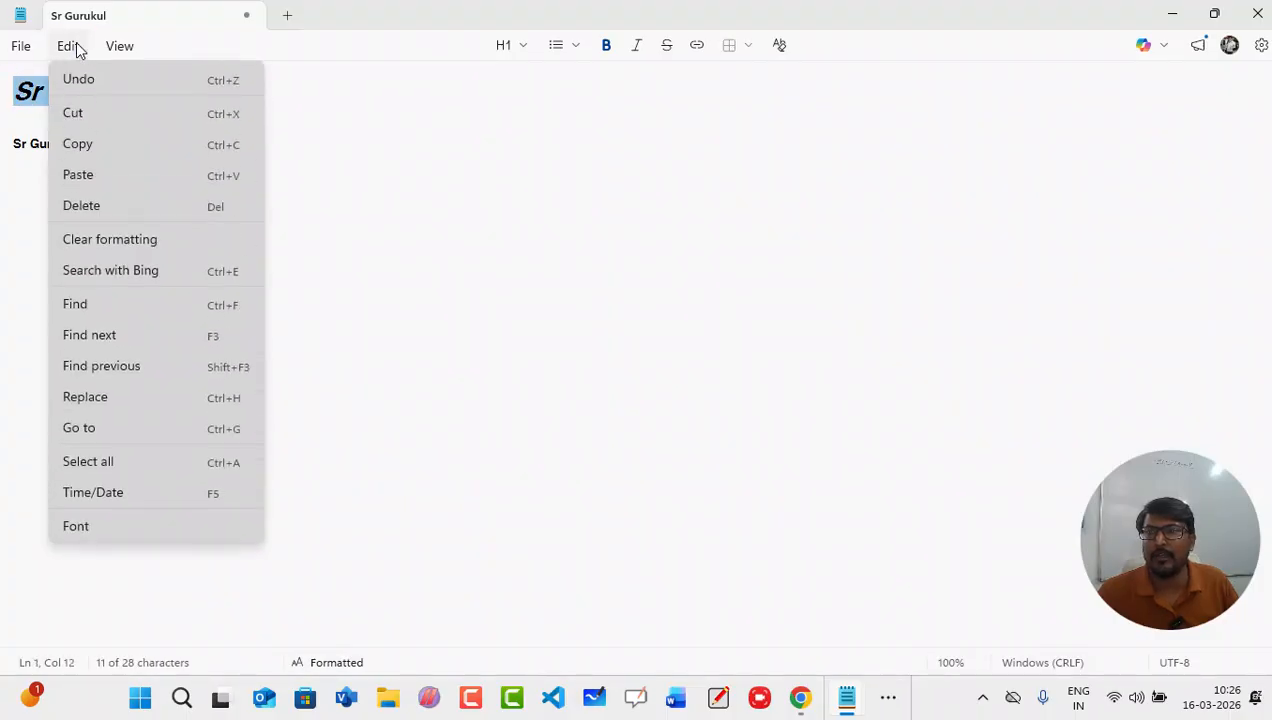
left_click(126, 239)
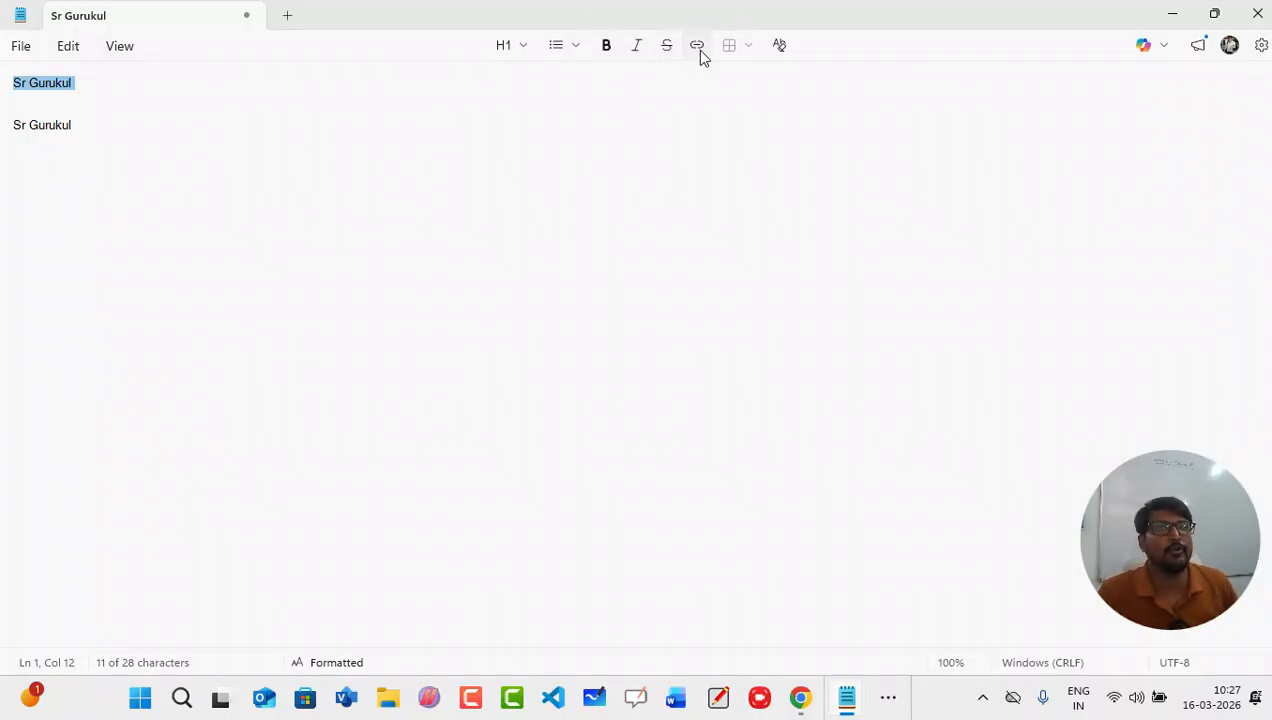
Step: Apply the Title style to the first "Sr Gurukul" line and clear its formatting
left_click(524, 48)
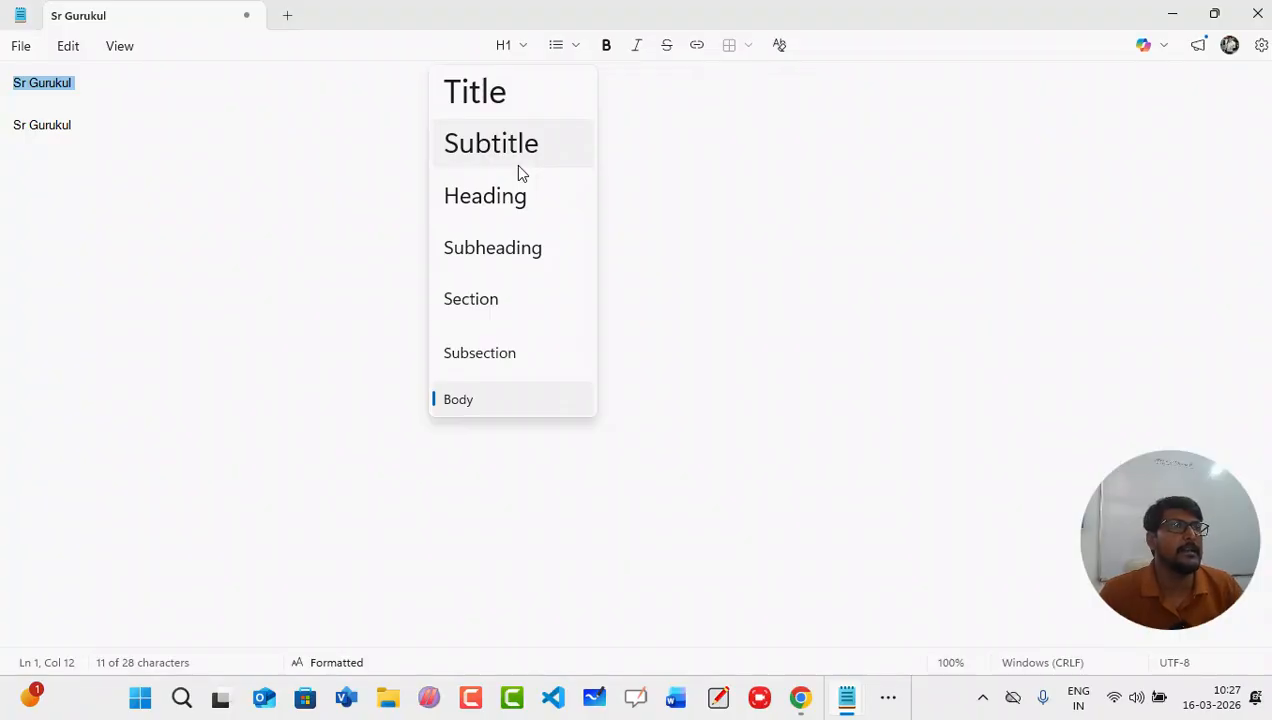
left_click(812, 50)
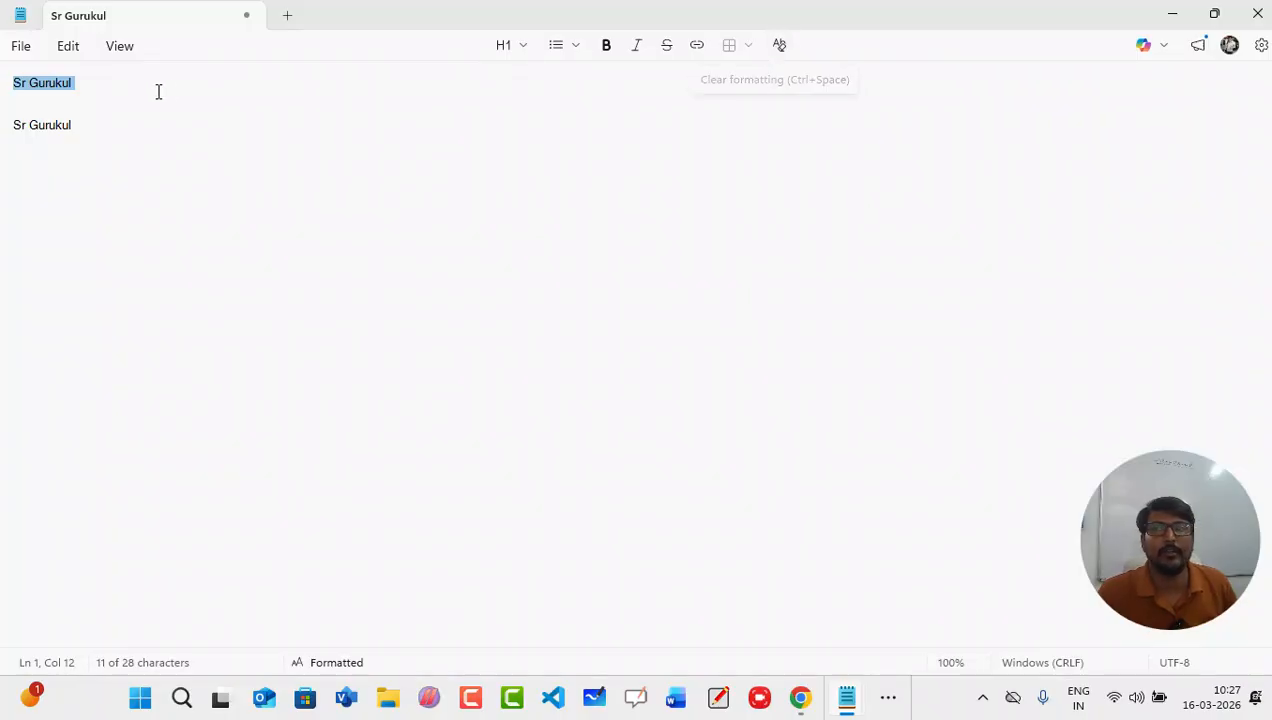
left_click(520, 46)
left_click(510, 106)
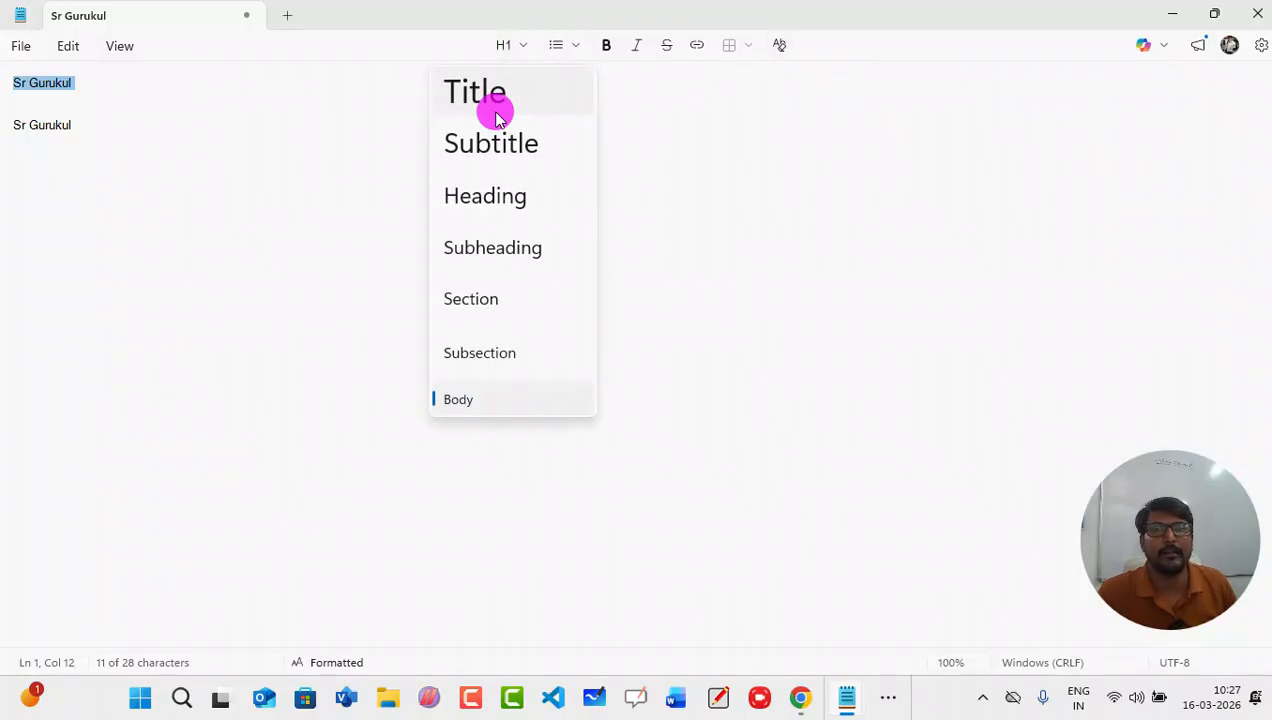
left_click(781, 46)
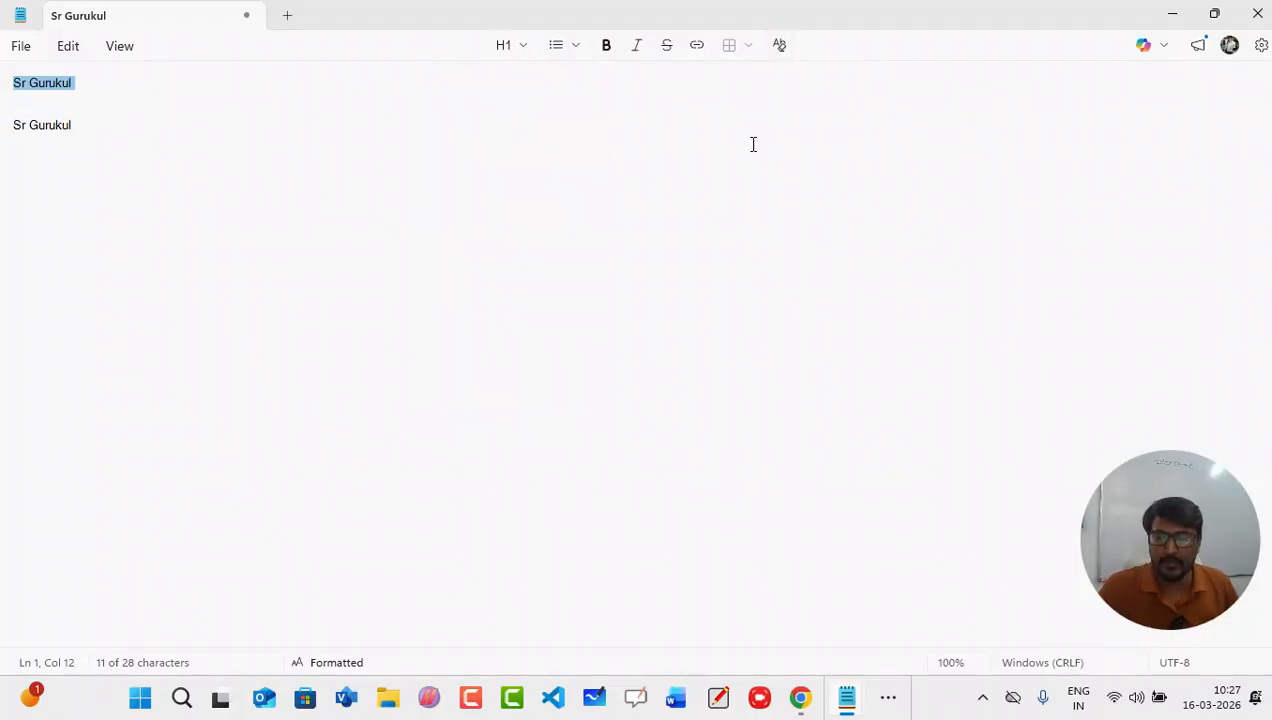
Step: Undo the last formatting removal, reselect the first "Sr Gurukul" line and clear its formatting again
key("ctrl+z")
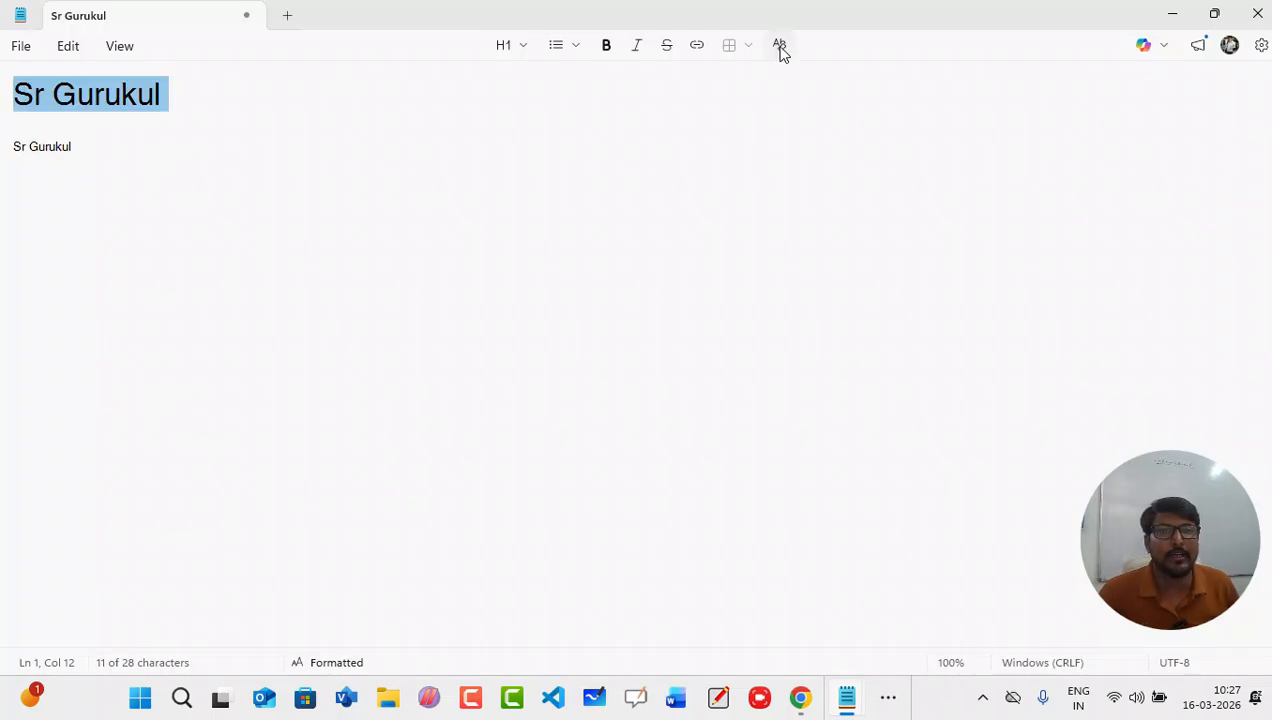
left_click(351, 170)
left_click_drag(185, 99, 1, 100)
key("ctrl+space")
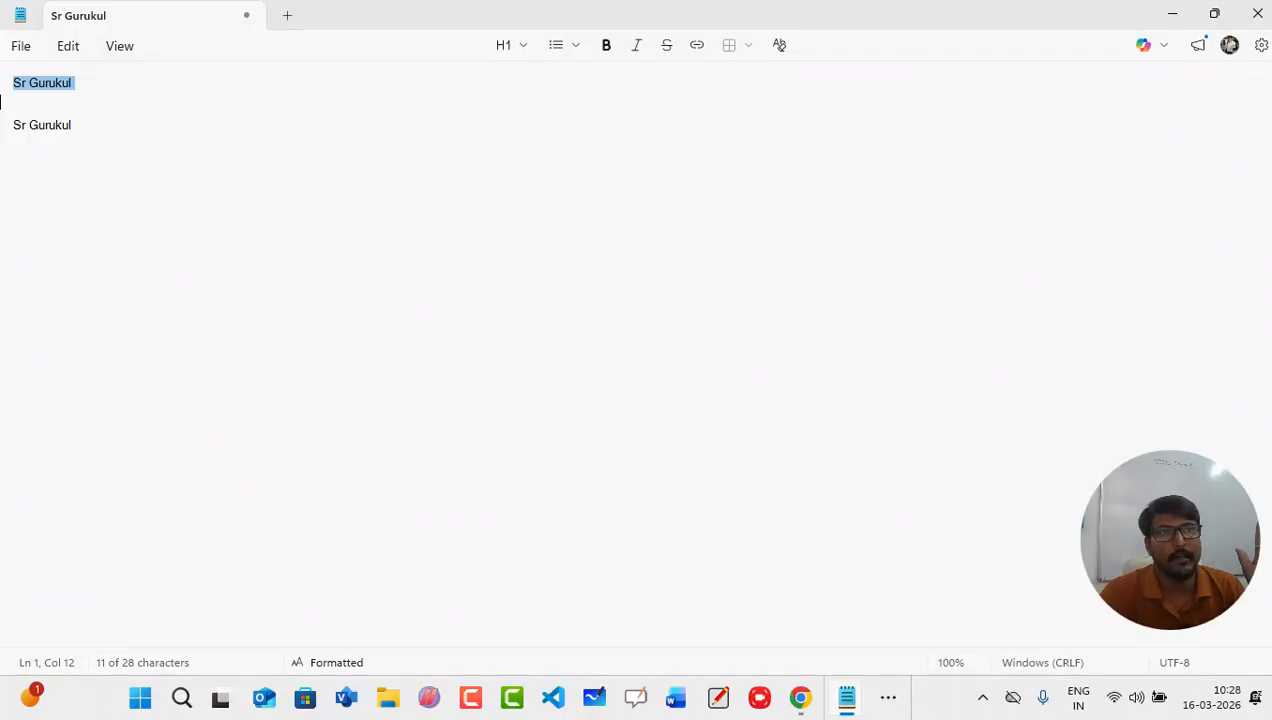
Step: Set the font size to 16 in the font settings and return to the document
left_click(70, 48)
left_click(108, 527)
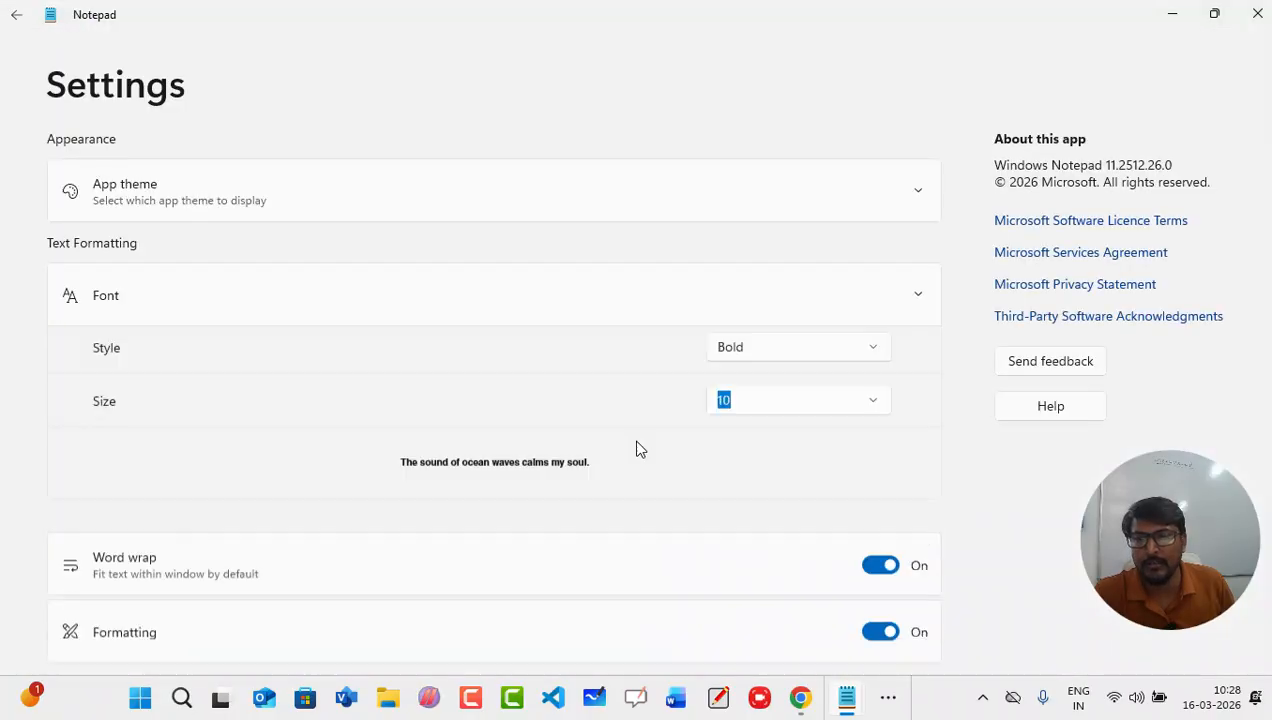
left_click(873, 466)
left_click(727, 376)
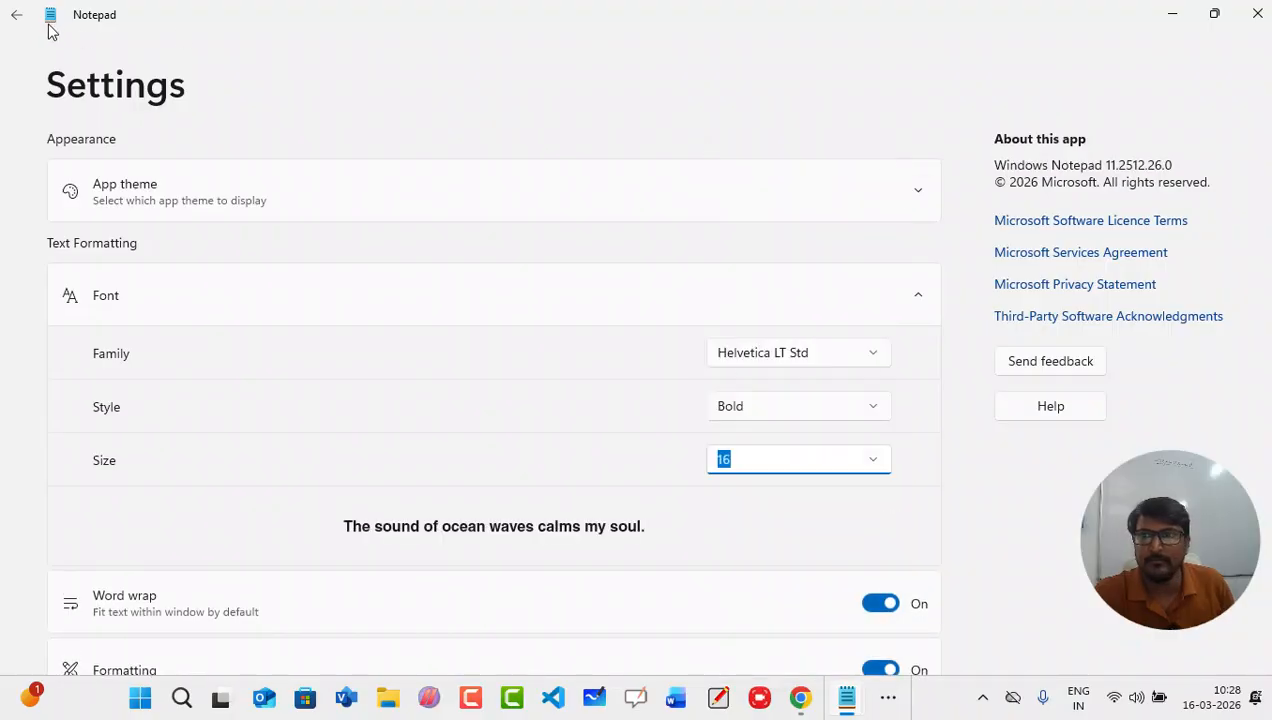
left_click(17, 15)
left_click(153, 178)
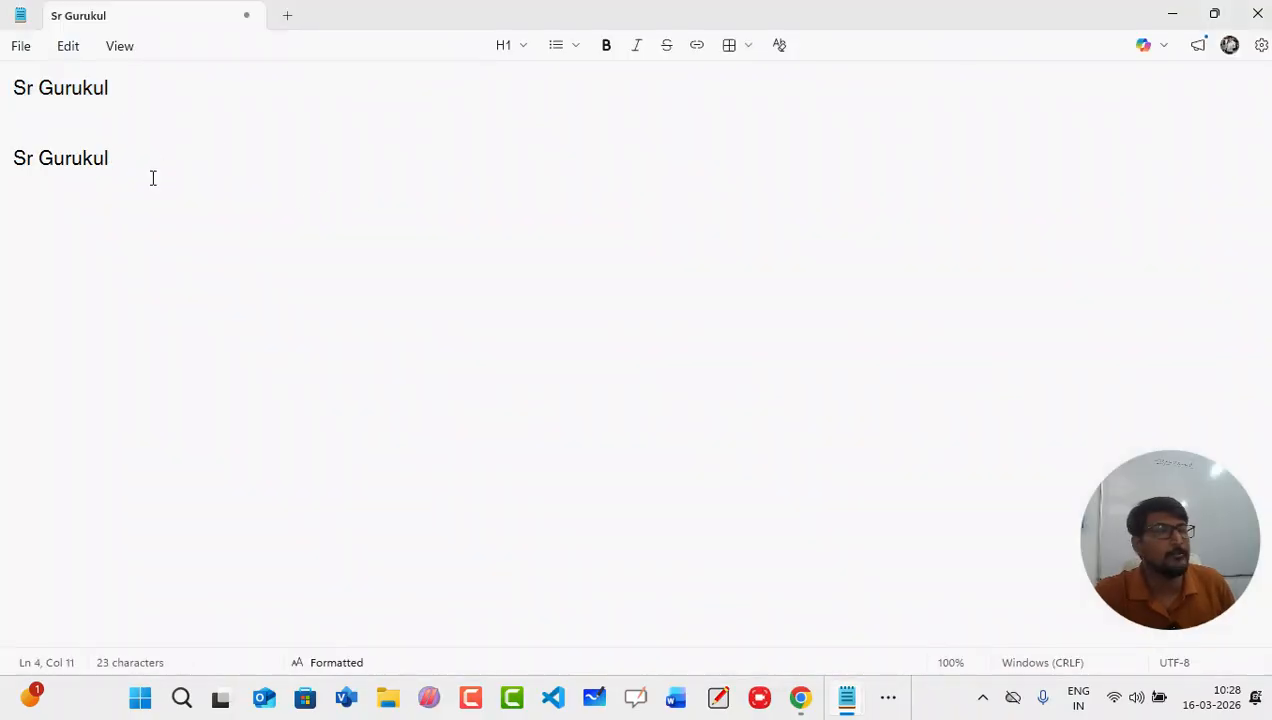
Step: Search the web with Bing for the first "Sr Gurukul" line, look through the results and close the browser window
left_click(68, 46)
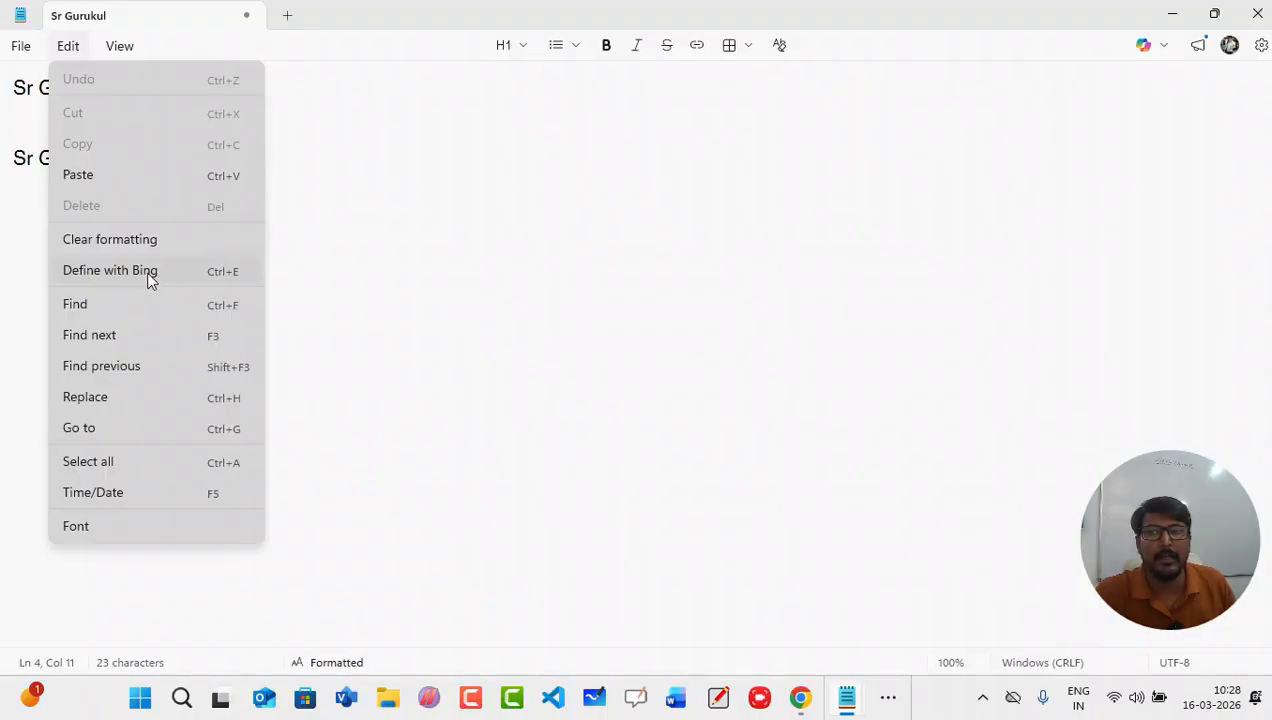
left_click(378, 241)
left_click_drag(117, 90, 9, 87)
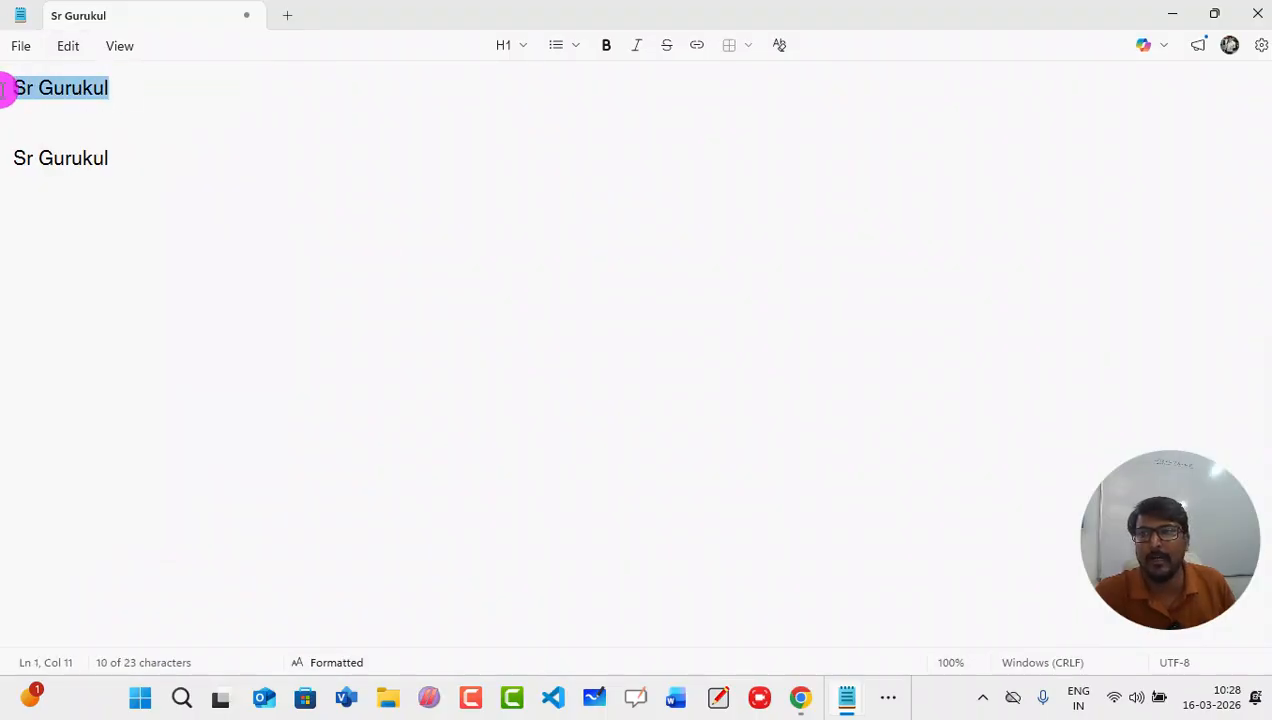
left_click(68, 47)
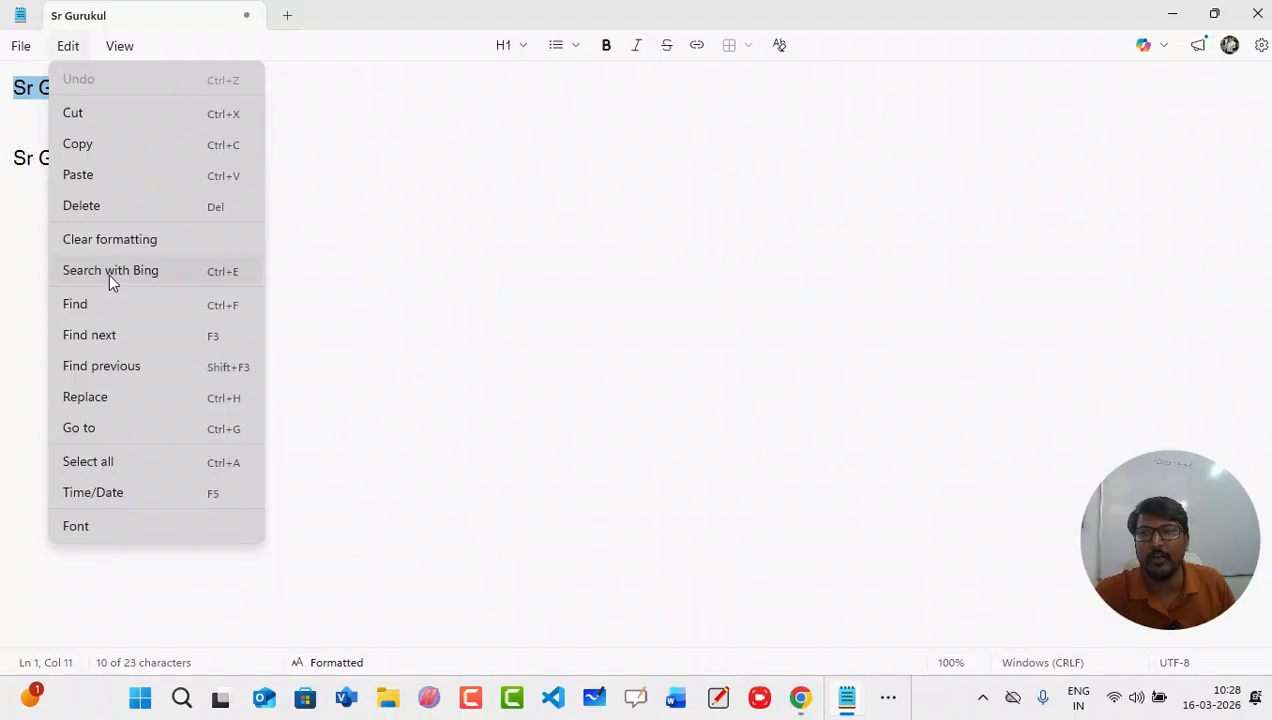
left_click(109, 275)
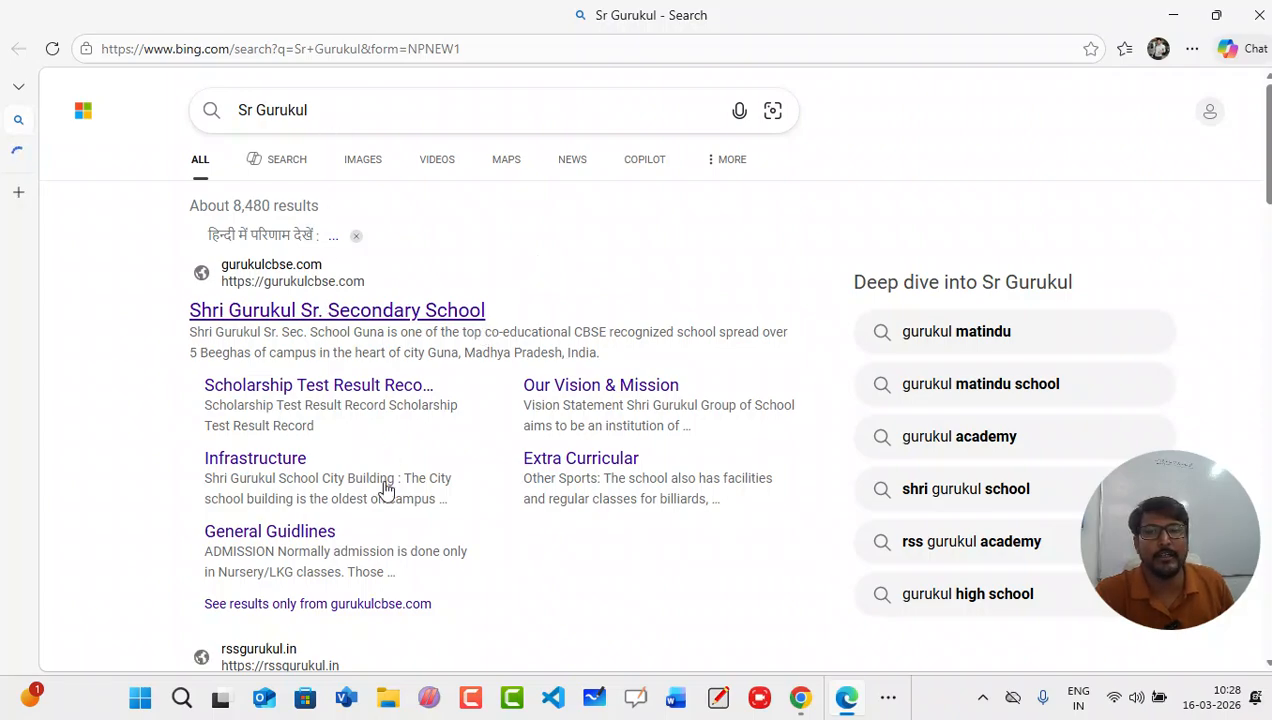
scroll(386, 488, "down", 2)
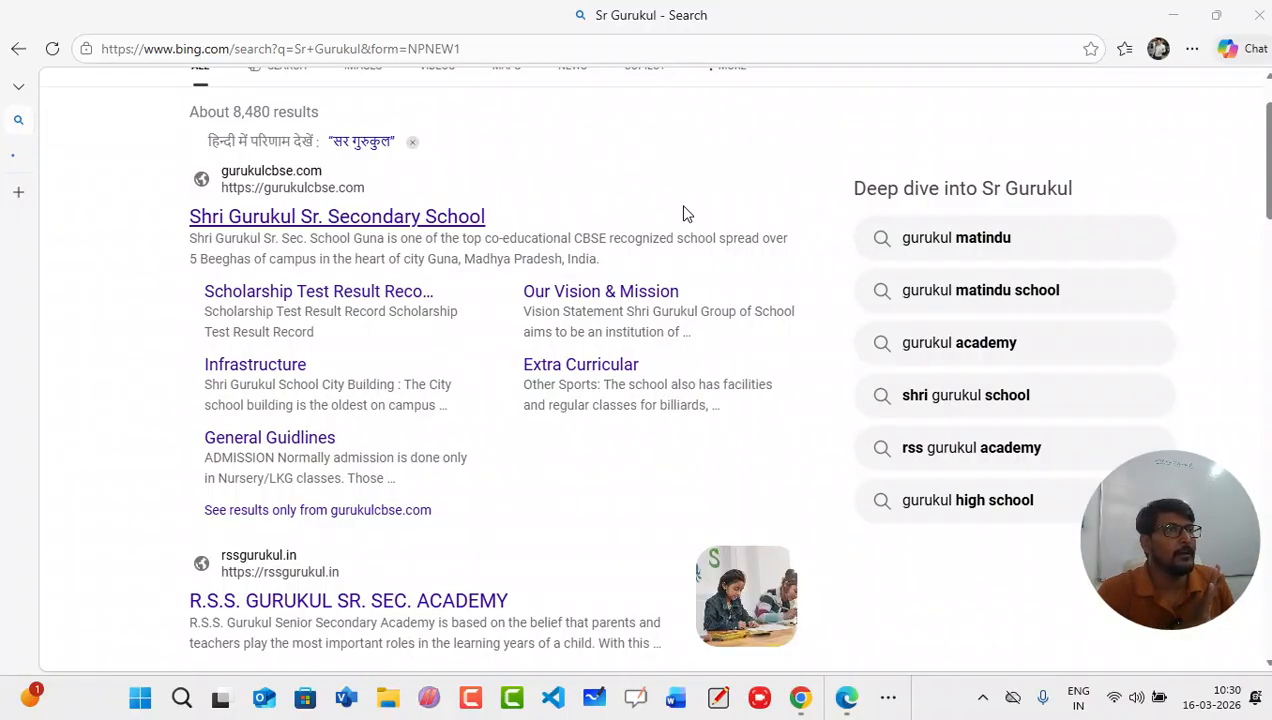
left_click(1259, 14)
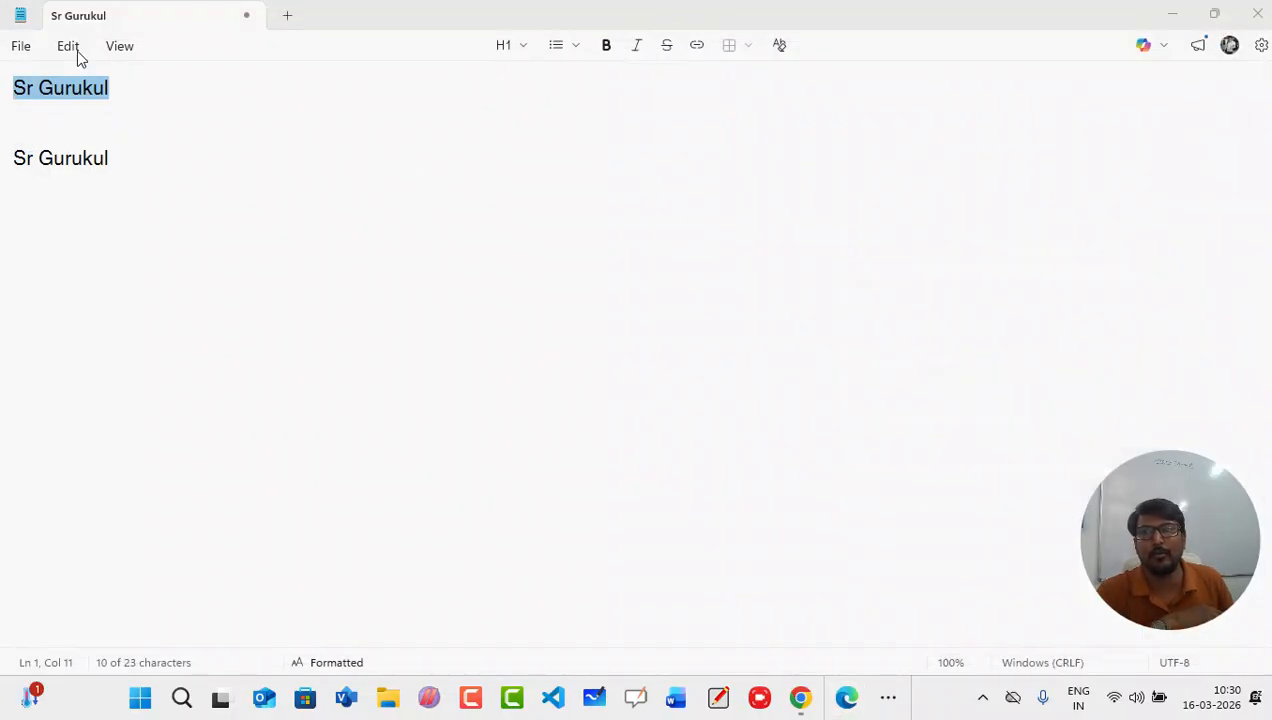
left_click(75, 50)
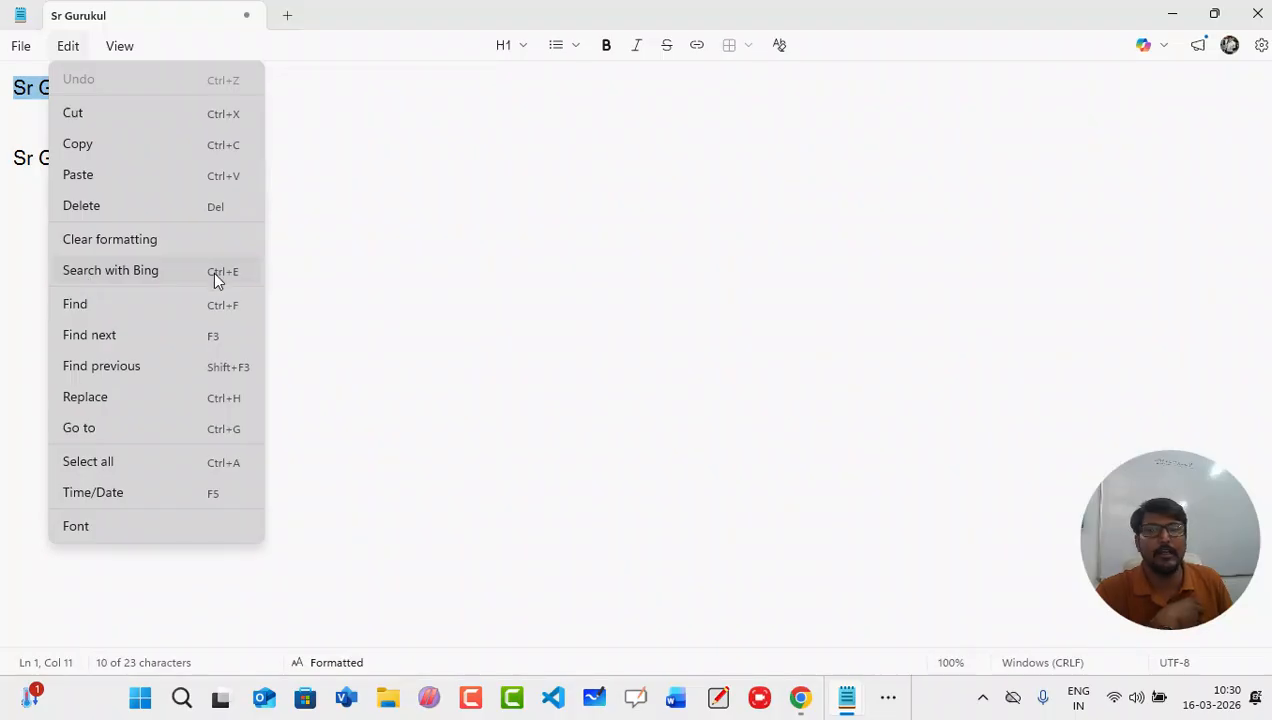
left_click(471, 295)
left_click(64, 49)
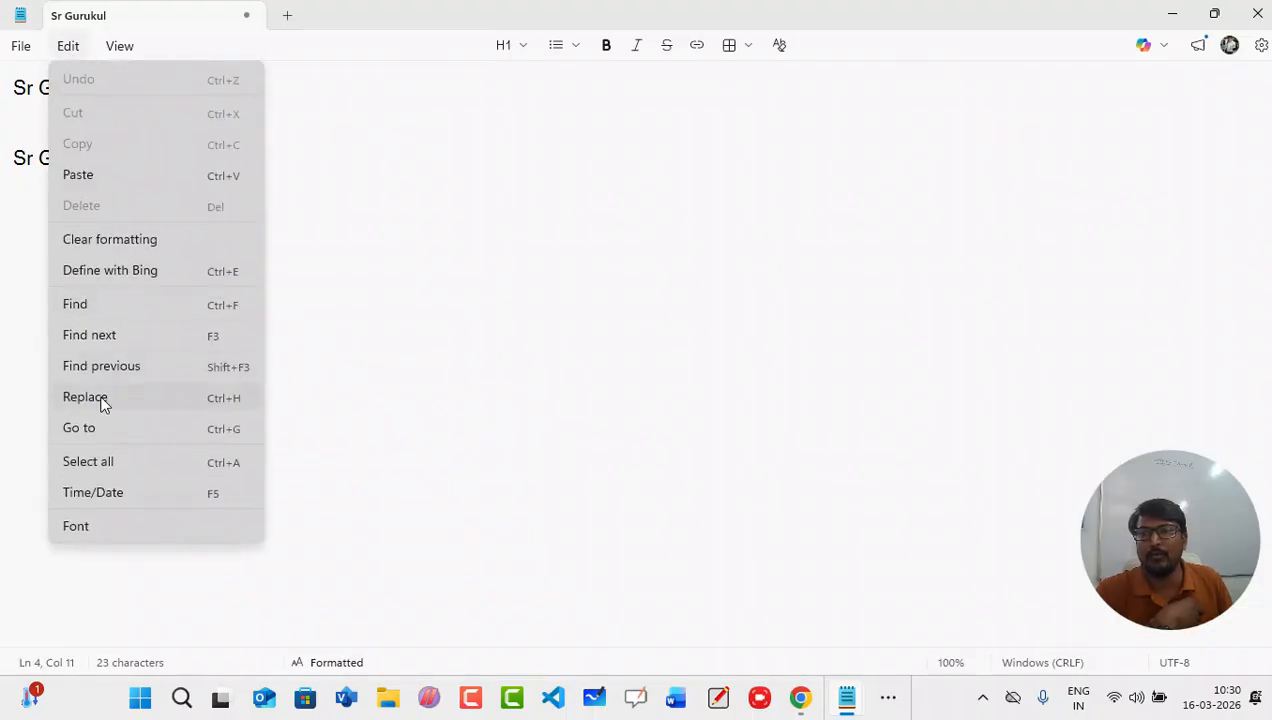
left_click(485, 371)
Step: Delete both "Sr Gurukul" lines and open the text file ankur.txt
left_click_drag(125, 159, 2, 90)
key("BackSpace")
left_click(15, 46)
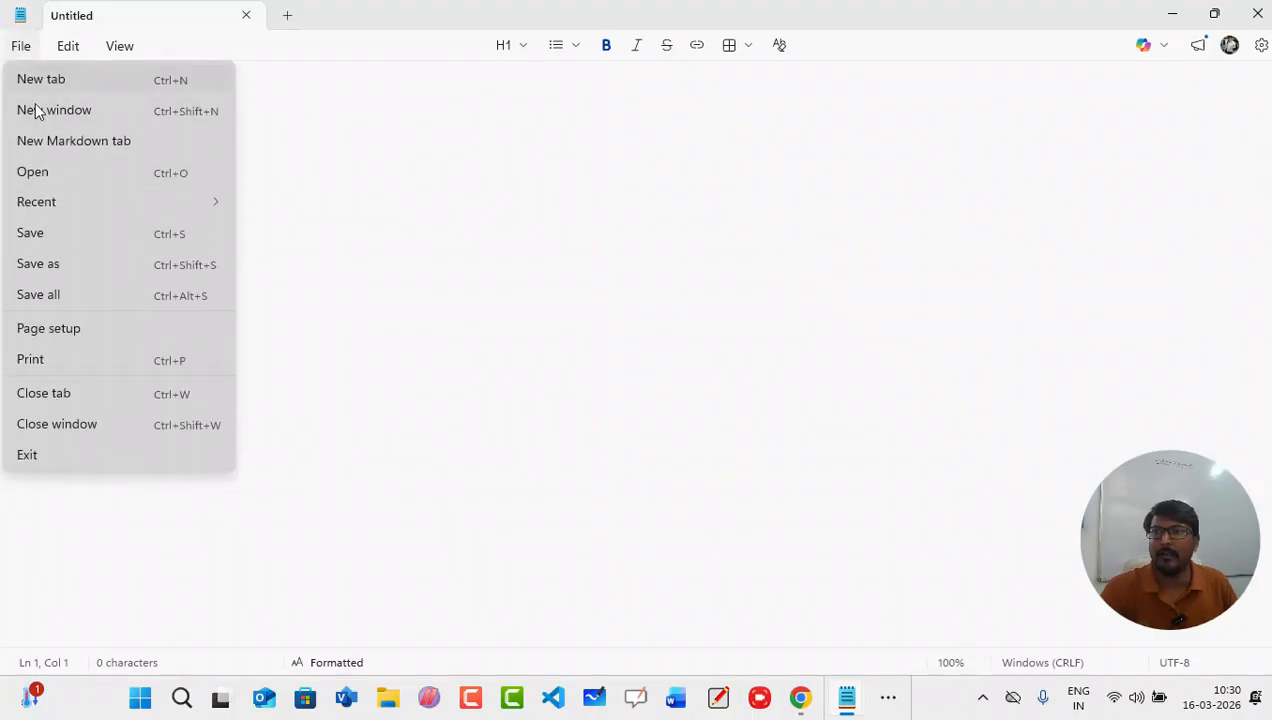
left_click(68, 173)
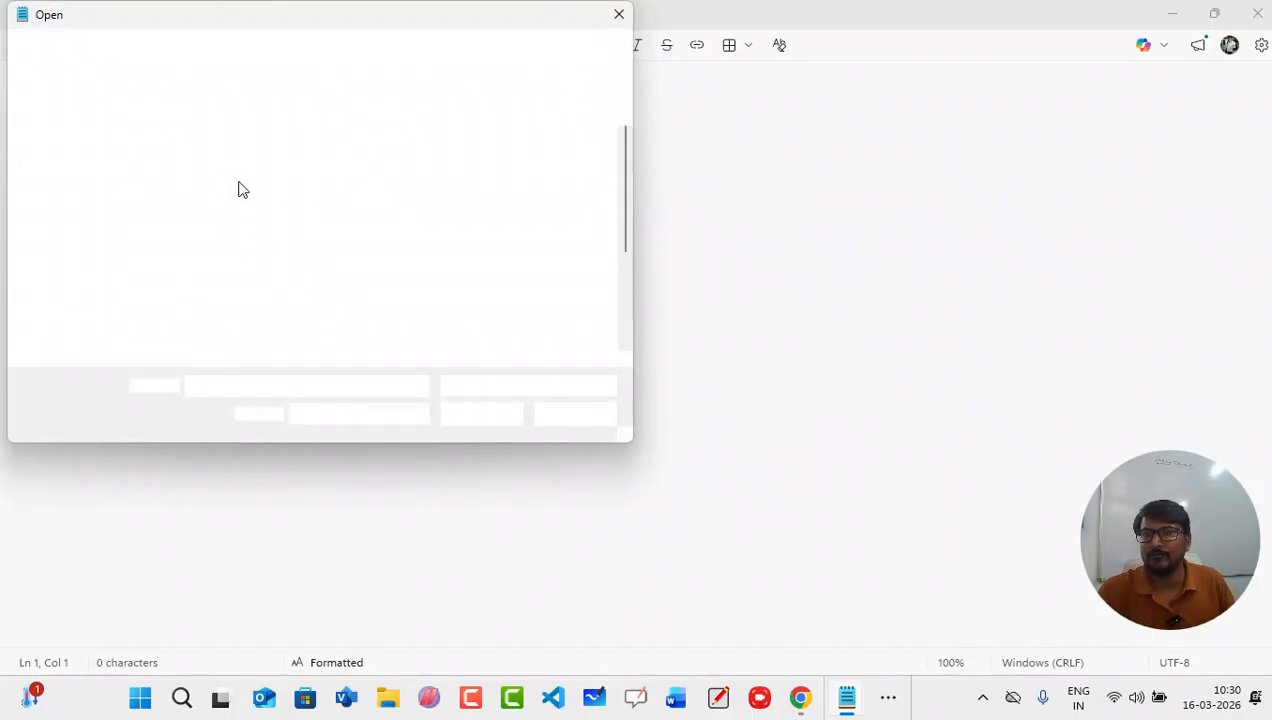
left_click(335, 300)
left_click(481, 414)
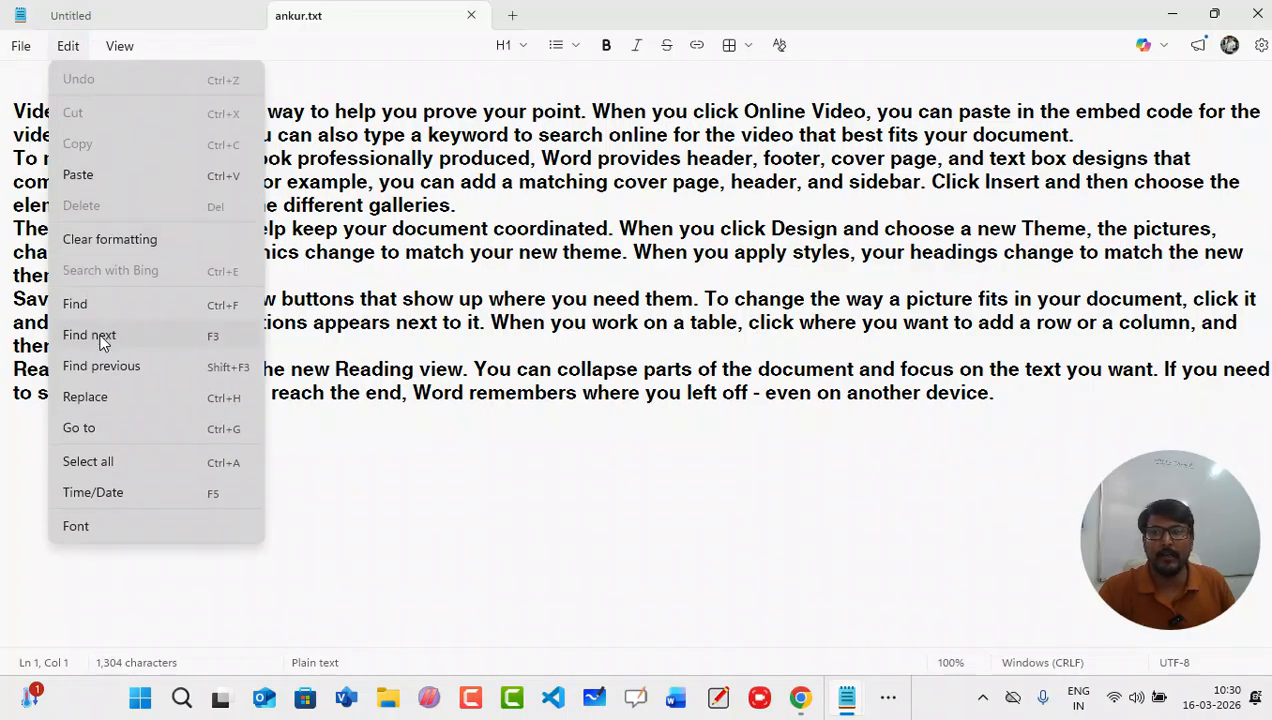
Step: Search ankur.txt for the word "click" and bring the first match into view
left_click(103, 311)
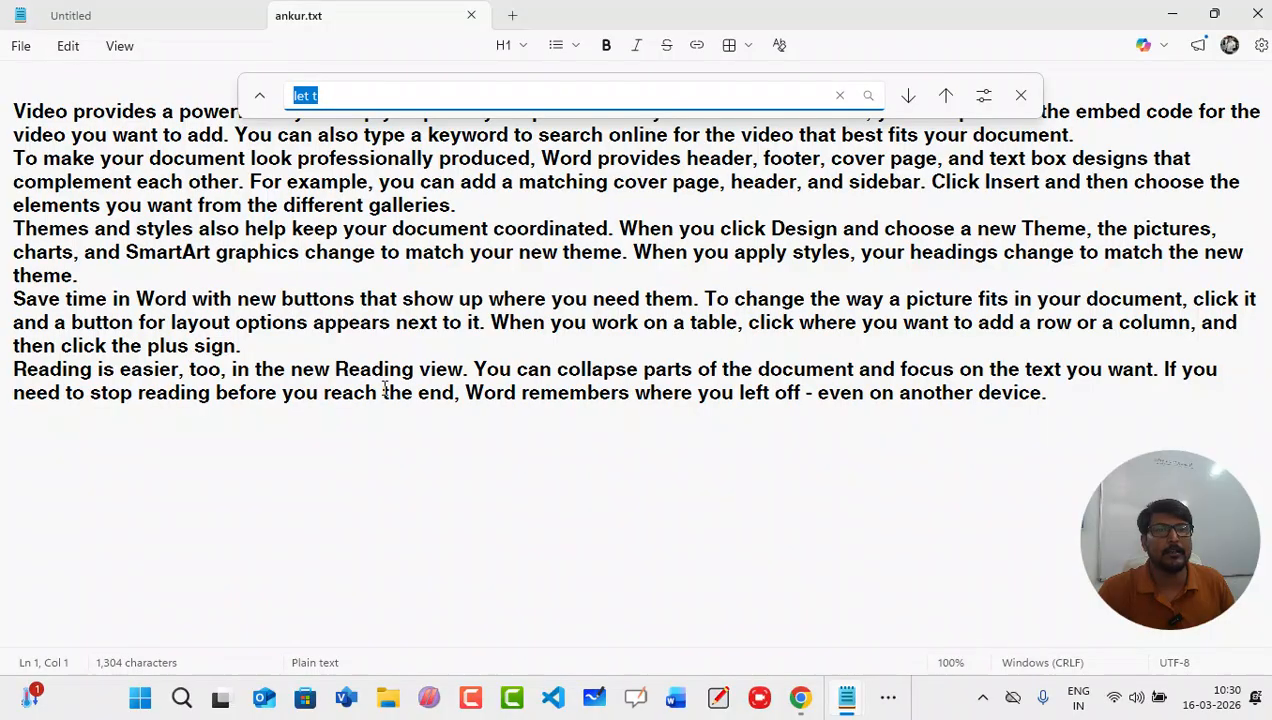
left_click(330, 93)
left_click_drag(345, 93, 212, 95)
type("cl")
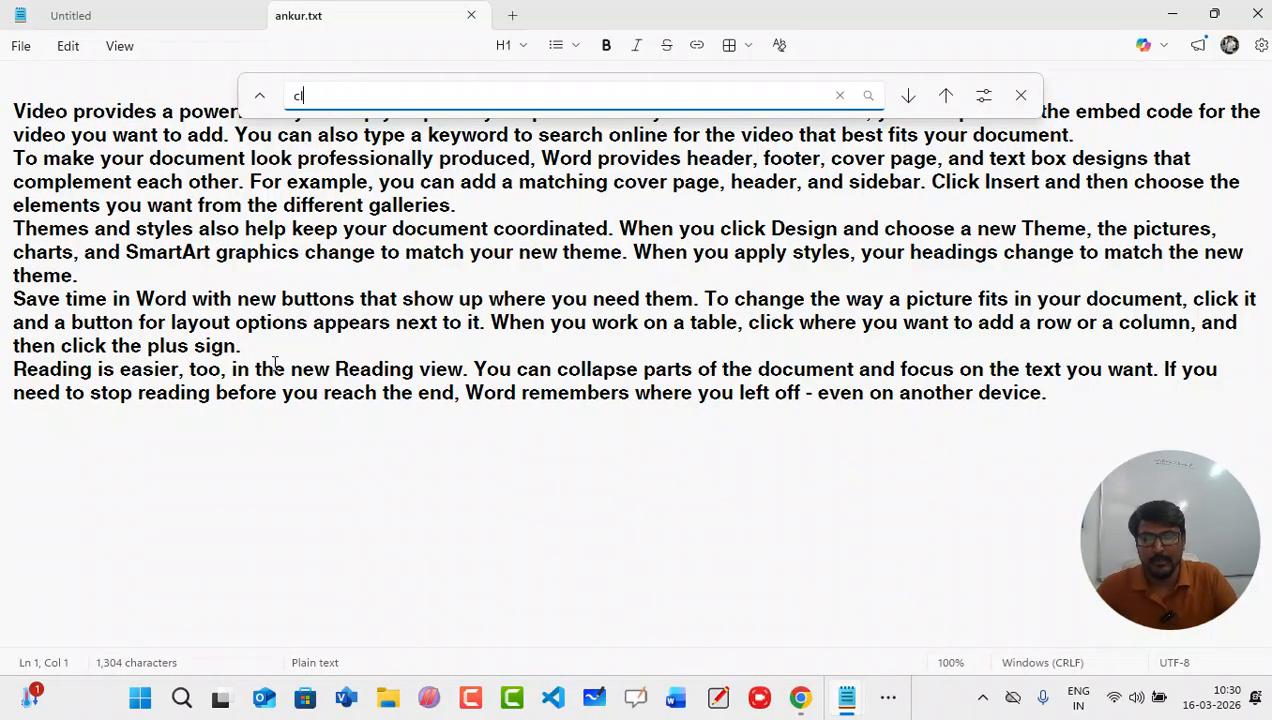
type("ick")
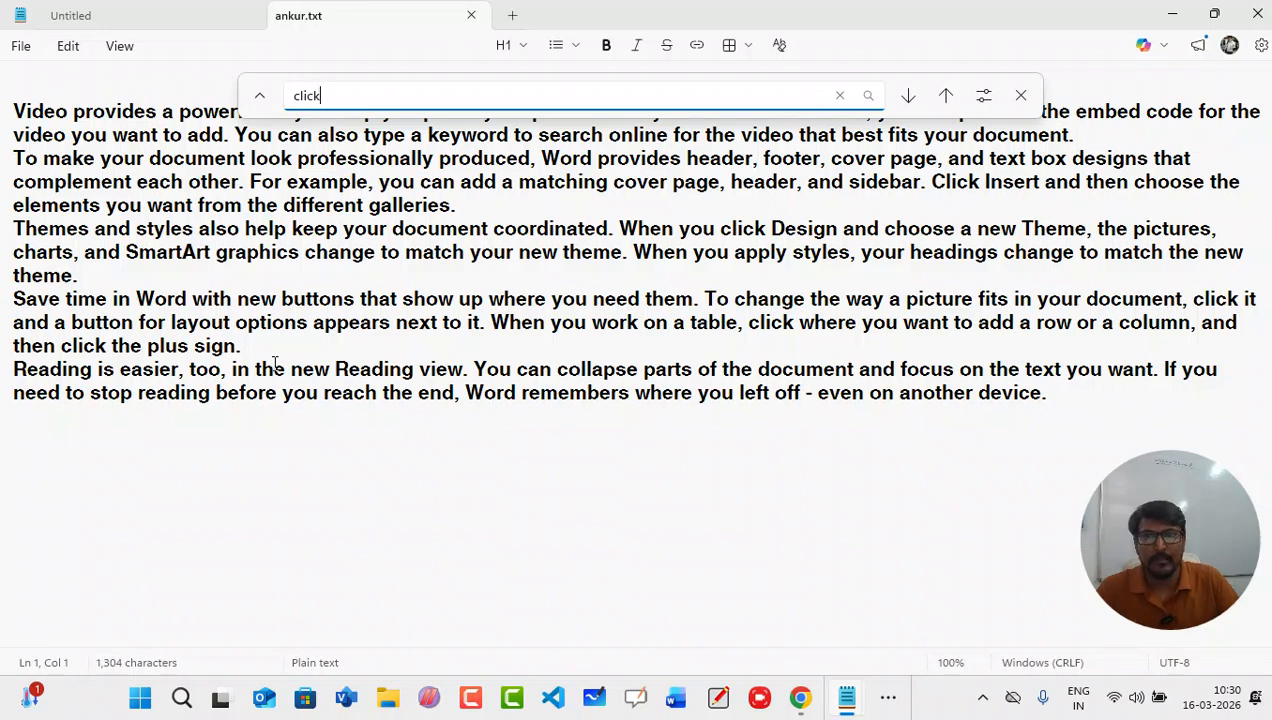
key("Return")
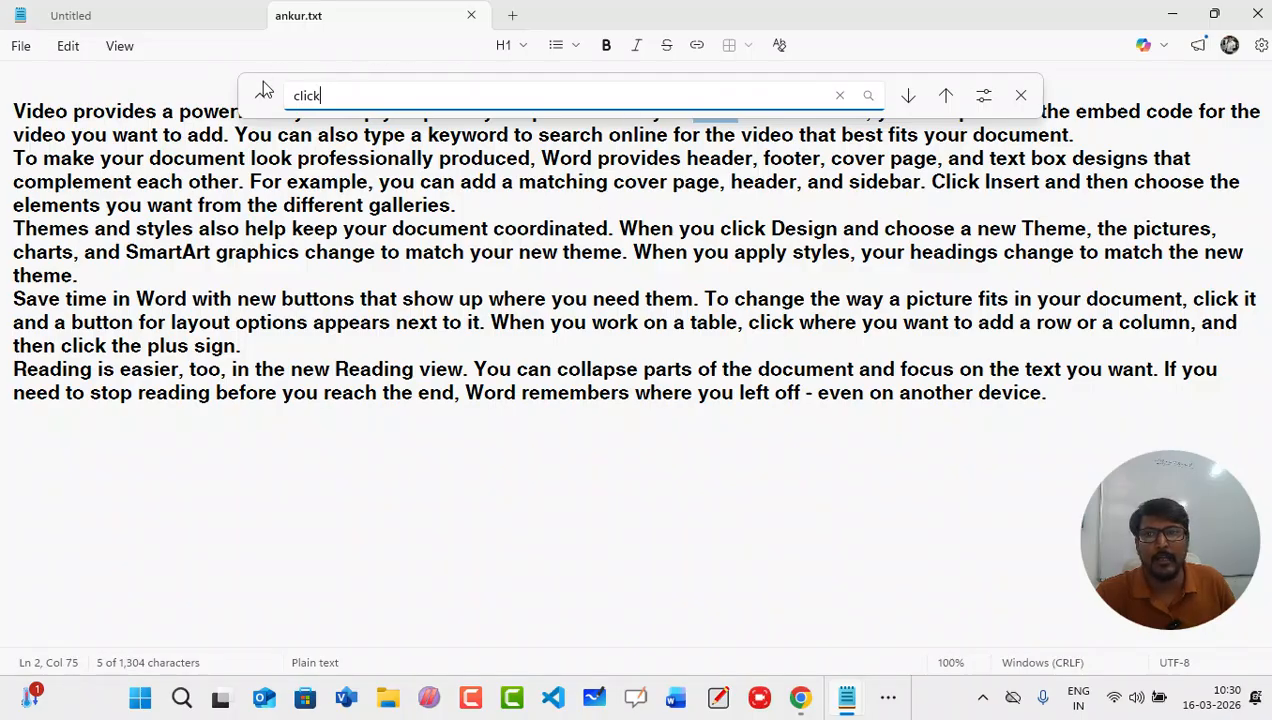
scroll(1005, 295, "up", 1)
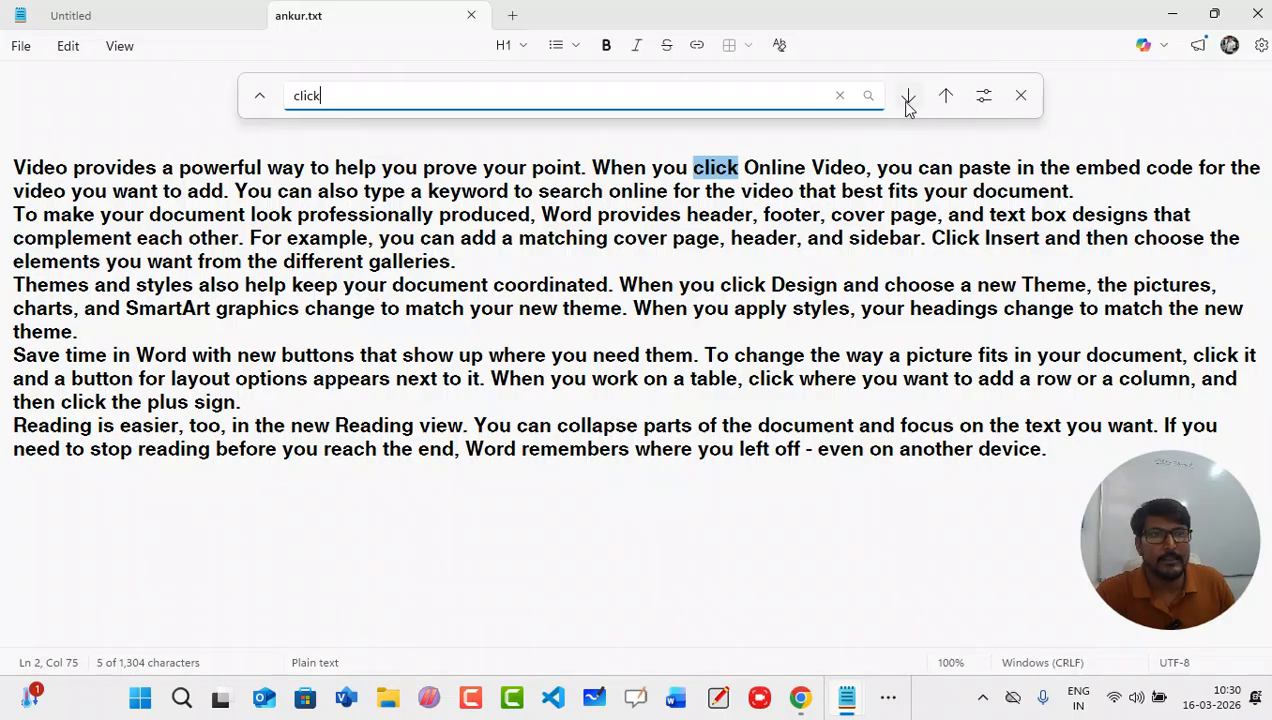
Step: Step backward repeatedly through the occurrences of "click" in the document, ending at the one before "Online Video"
left_click(948, 100)
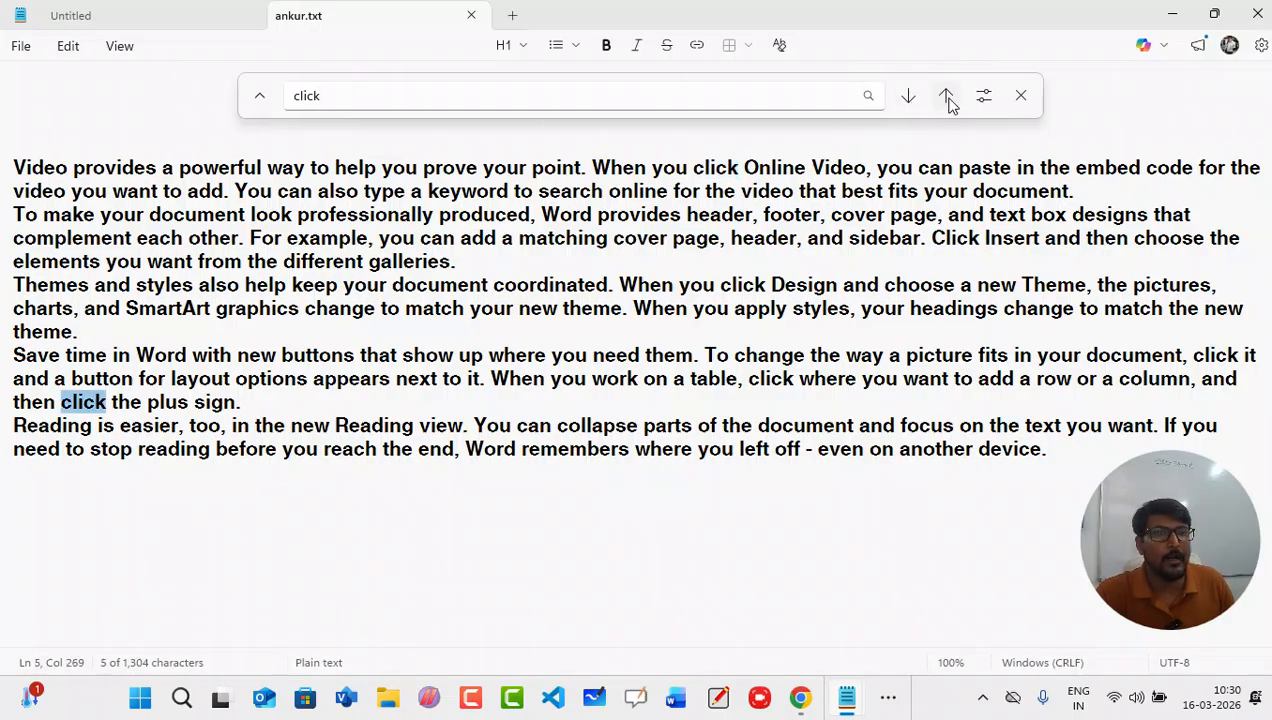
left_click(946, 96)
left_click(946, 96)
left_click(946, 96)
left_click(946, 96)
left_click(946, 96)
left_click(946, 96)
left_click(946, 96)
left_click(946, 96)
left_click(946, 96)
left_click(946, 96)
left_click(946, 96)
left_click(946, 96)
left_click(946, 96)
left_click(946, 96)
left_click(946, 96)
left_click(946, 96)
Step: Step forward through the occurrences of "click" down to the paragraph beginning "Save time in Word"
left_click(908, 96)
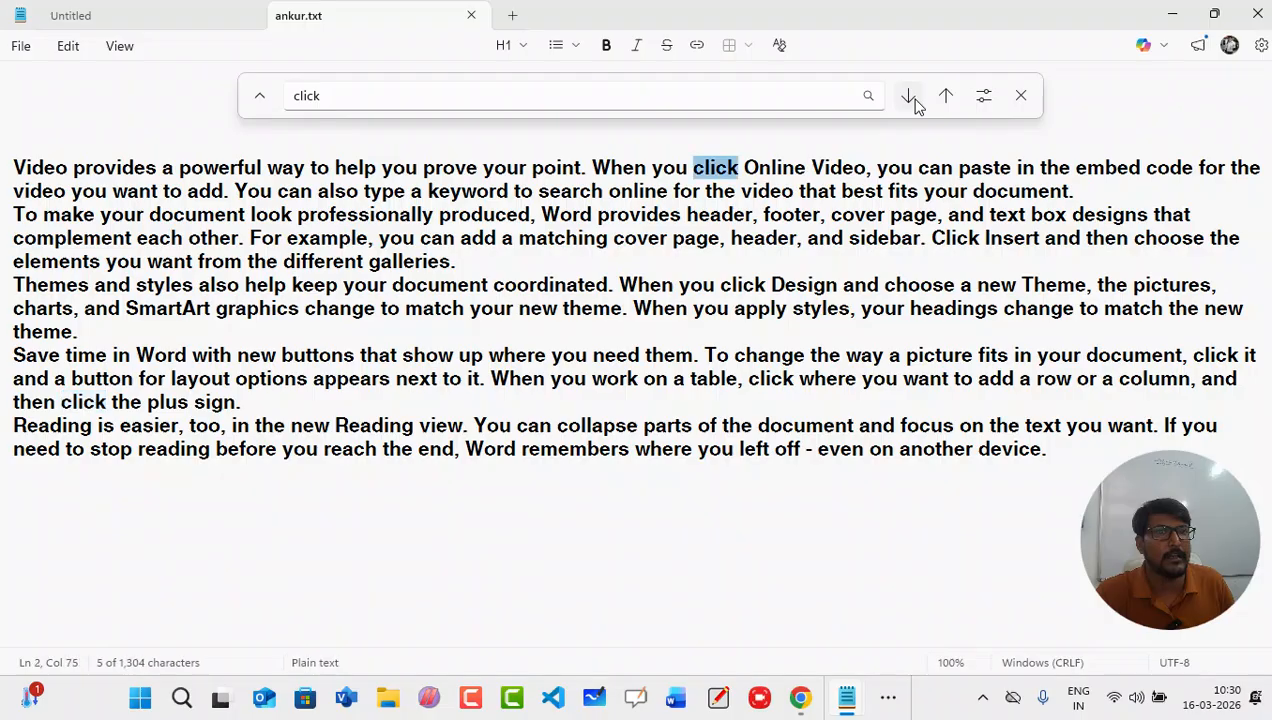
left_click(908, 96)
left_click(908, 96)
left_click(908, 96)
left_click(908, 96)
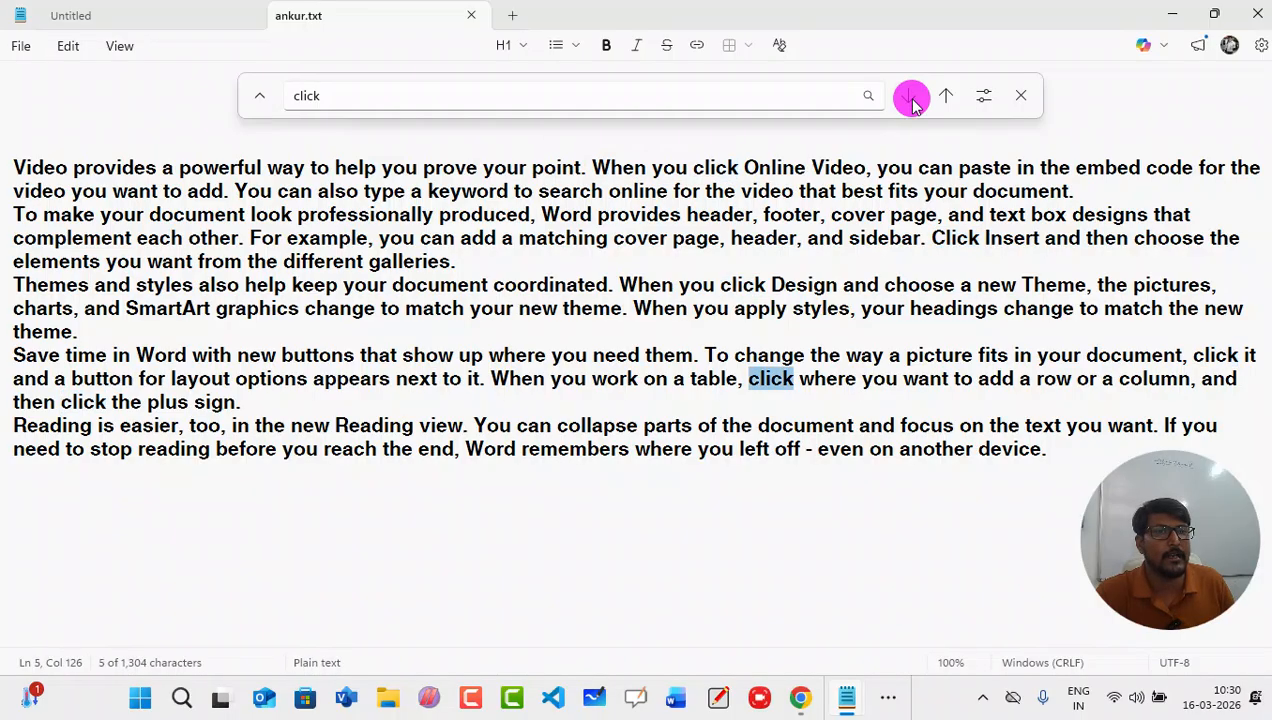
left_click(908, 96)
Step: Go back through the previous matches of "click" to the one in the opening paragraph
left_click(946, 96)
left_click(946, 96)
left_click(946, 96)
left_click(946, 96)
left_click(946, 96)
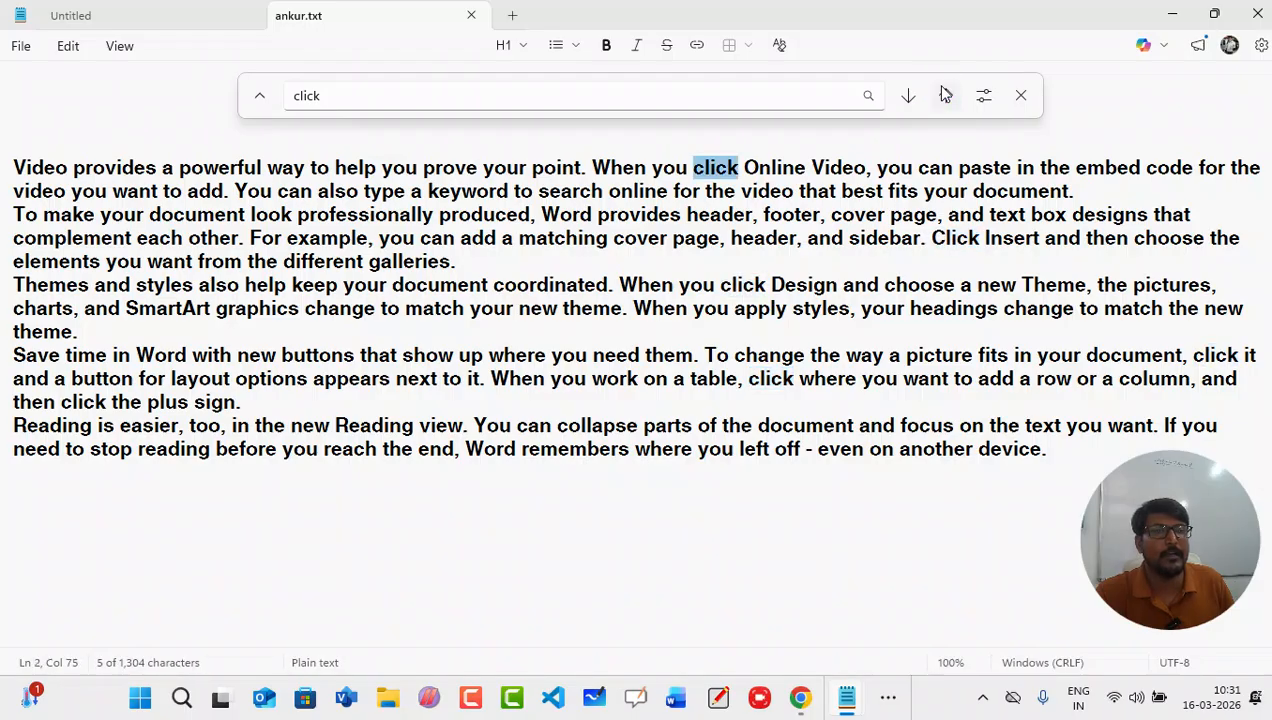
Step: Move back and forth through the matches of "click", ending at the "Click" before "Insert"
left_click(946, 96)
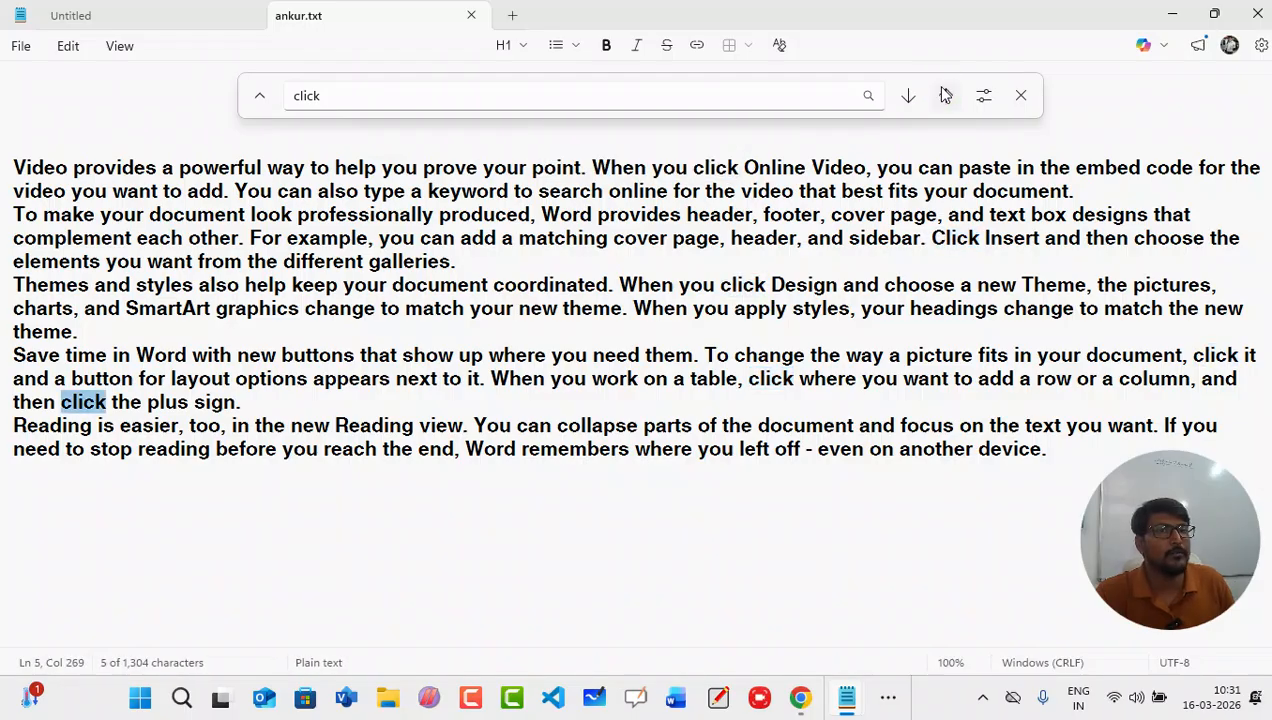
left_click(910, 100)
left_click(911, 102)
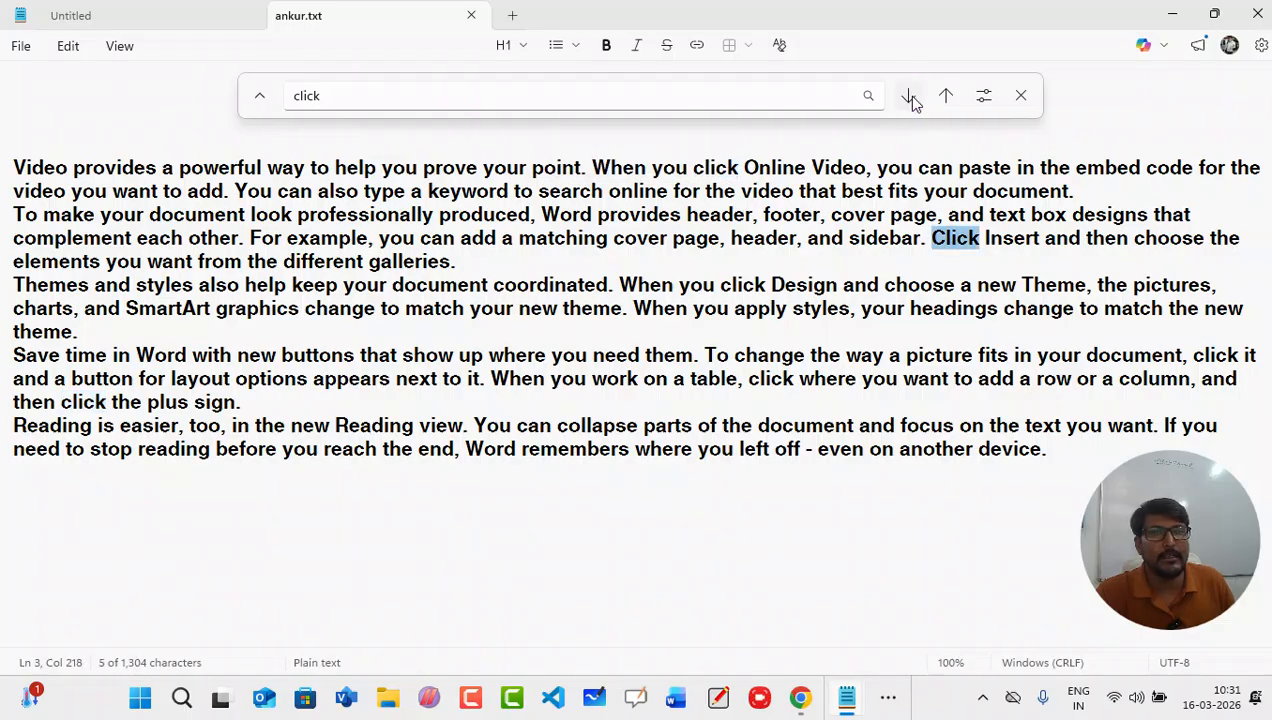
left_click(911, 102)
left_click(945, 100)
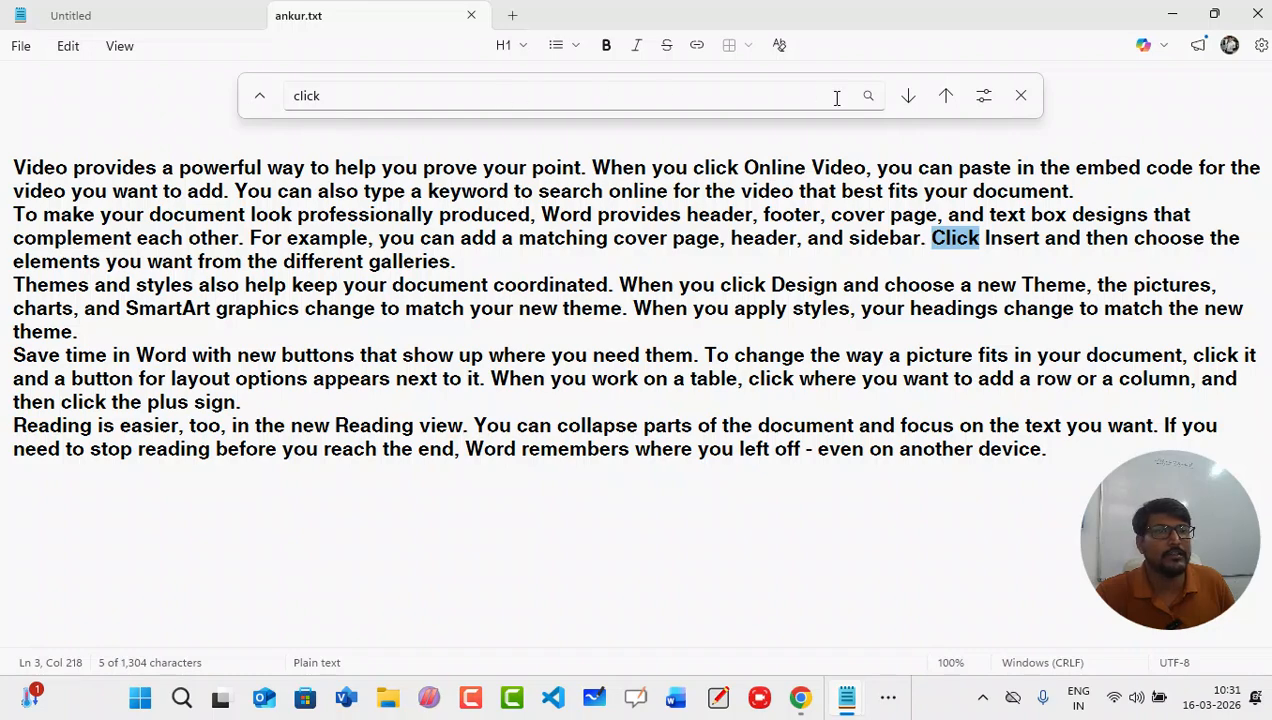
Step: View the find options and change the search word to uppercase CLICK
left_click(984, 95)
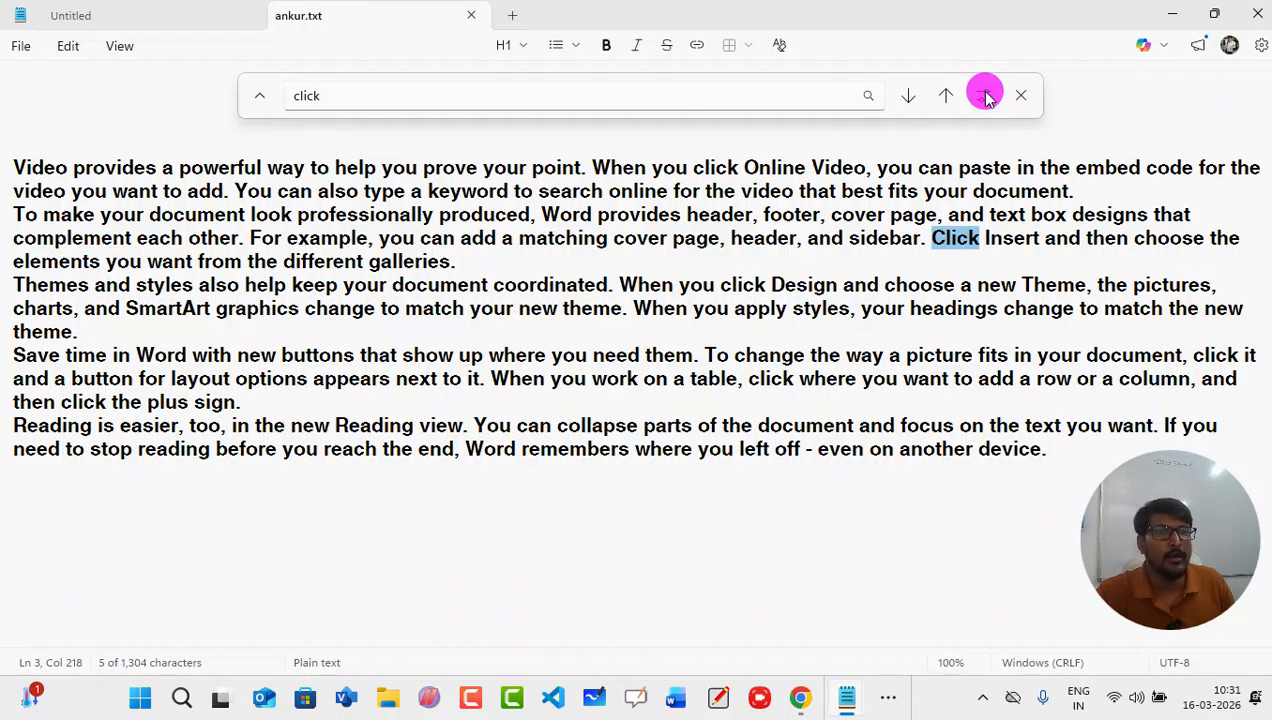
left_click(1073, 105)
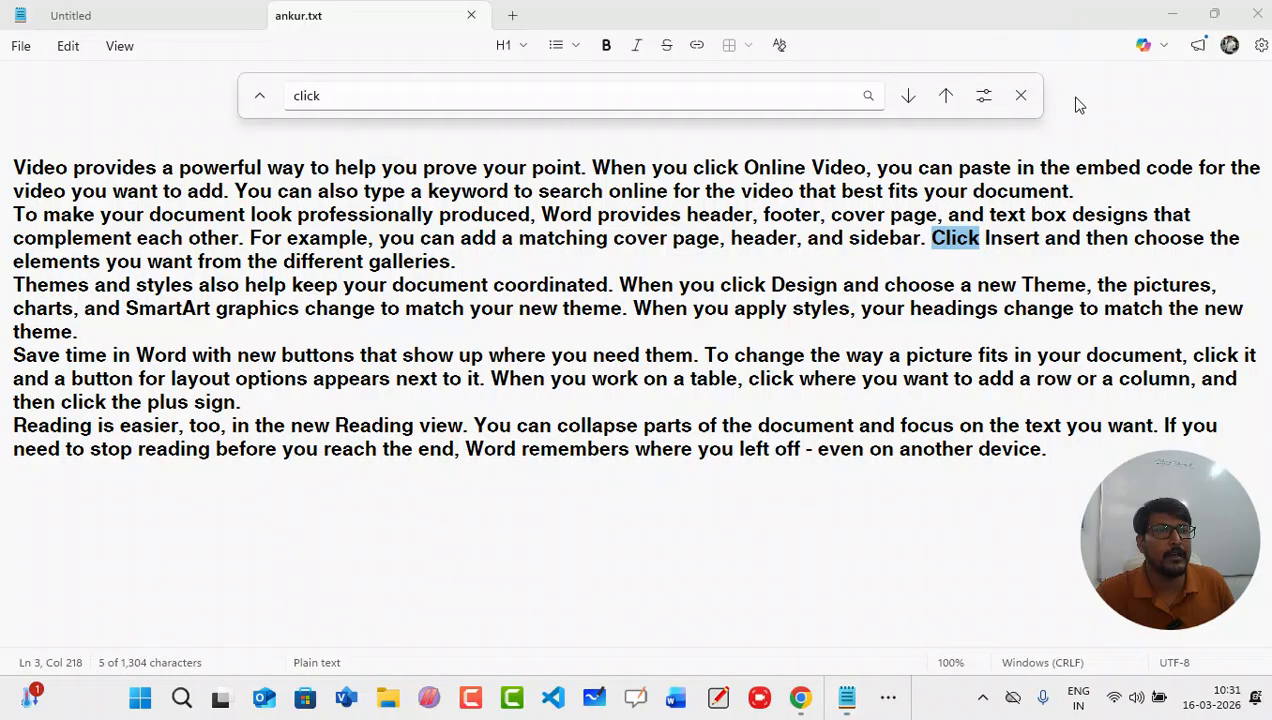
left_click(983, 95)
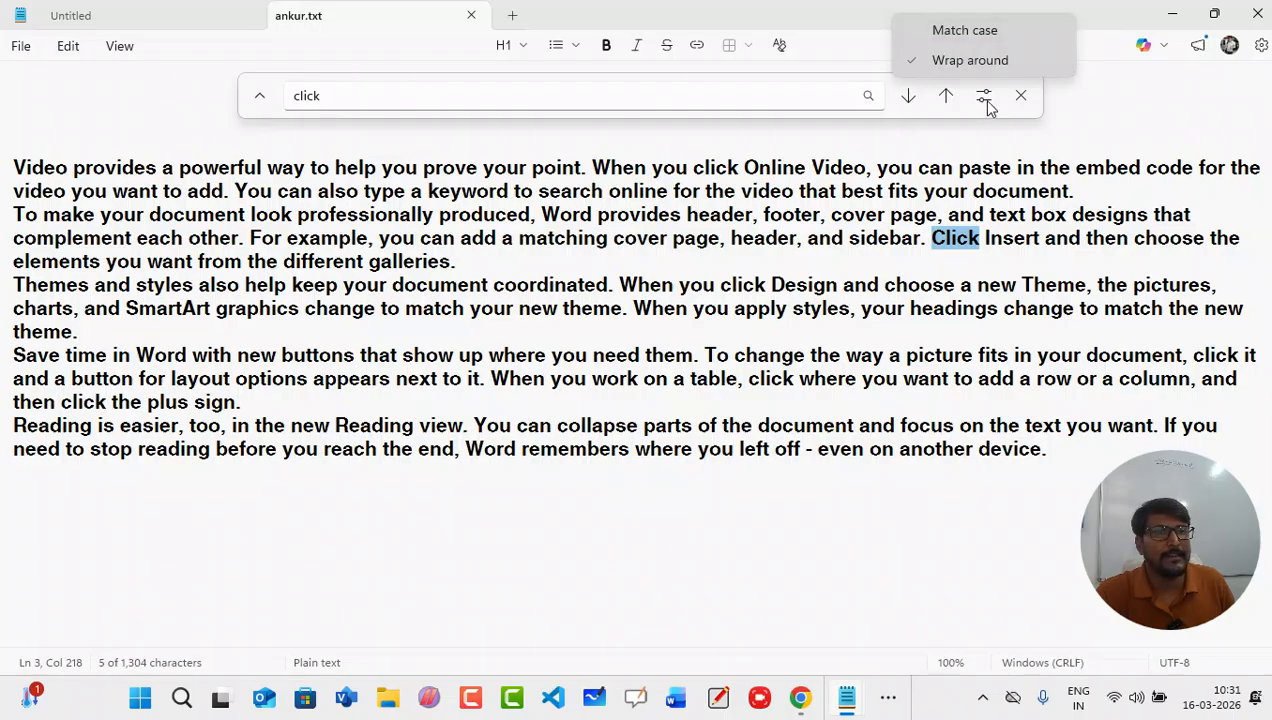
left_click_drag(361, 91, 276, 94)
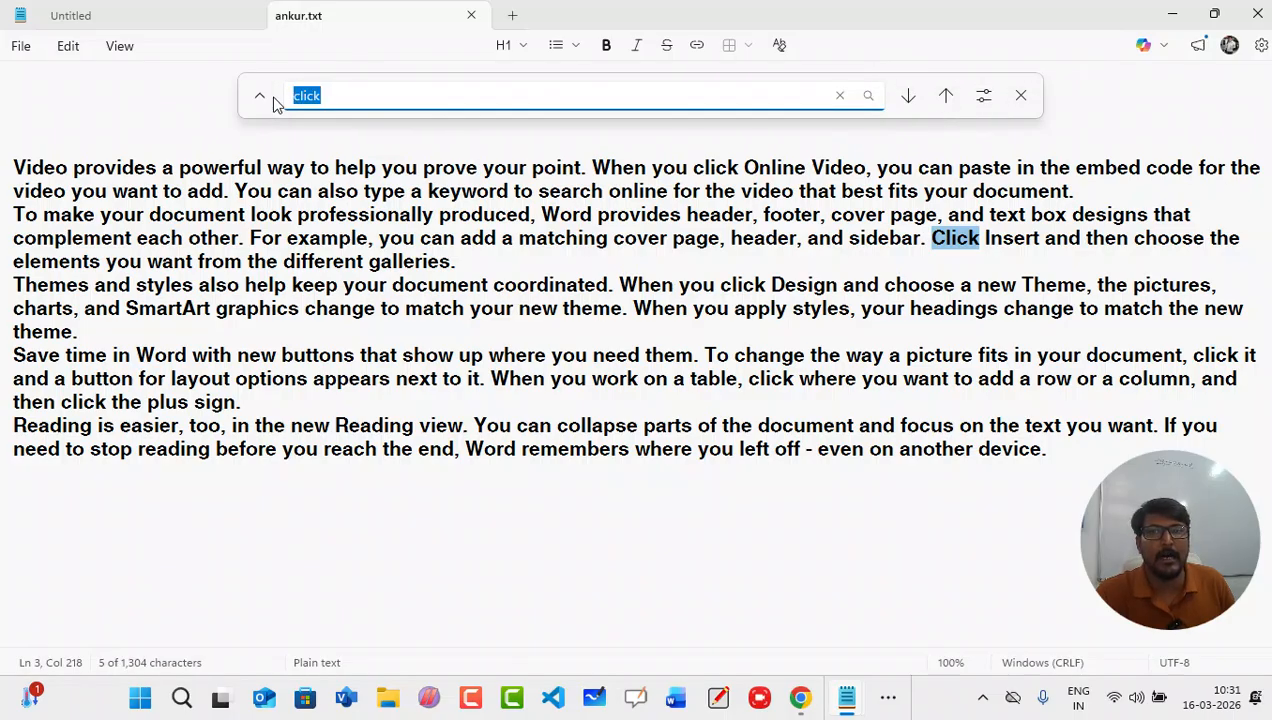
type("CL")
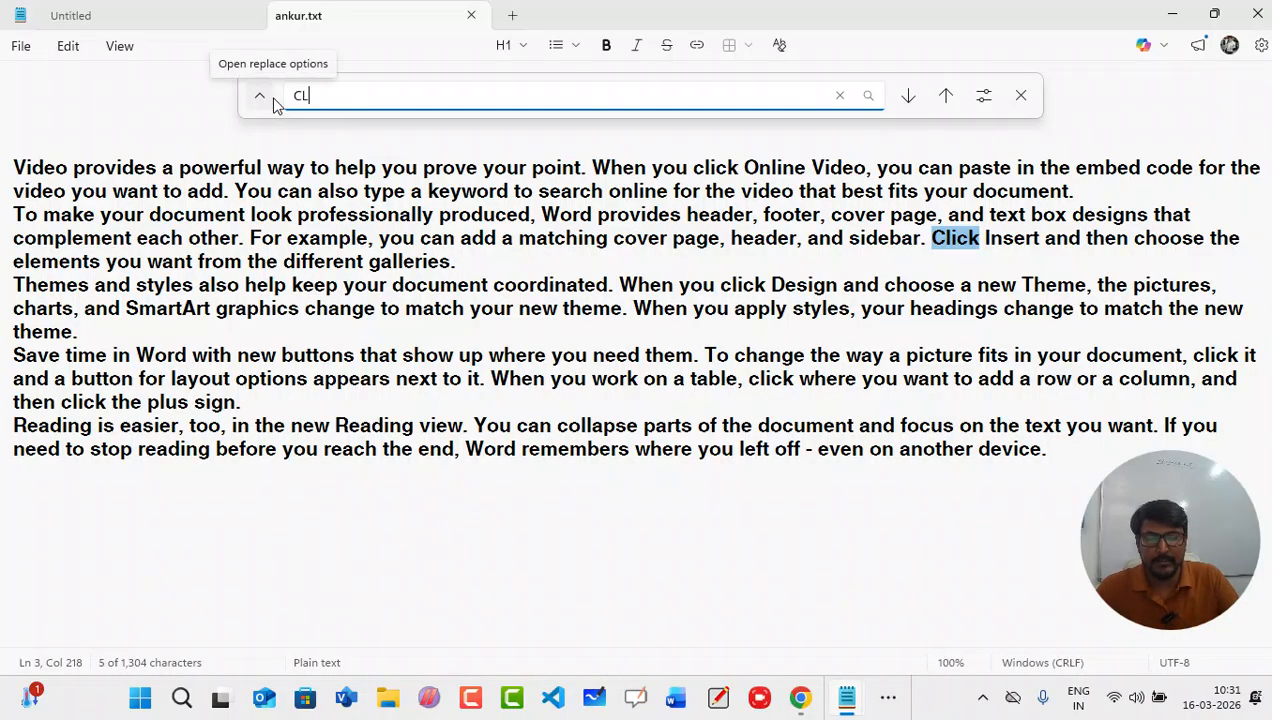
type("ICK")
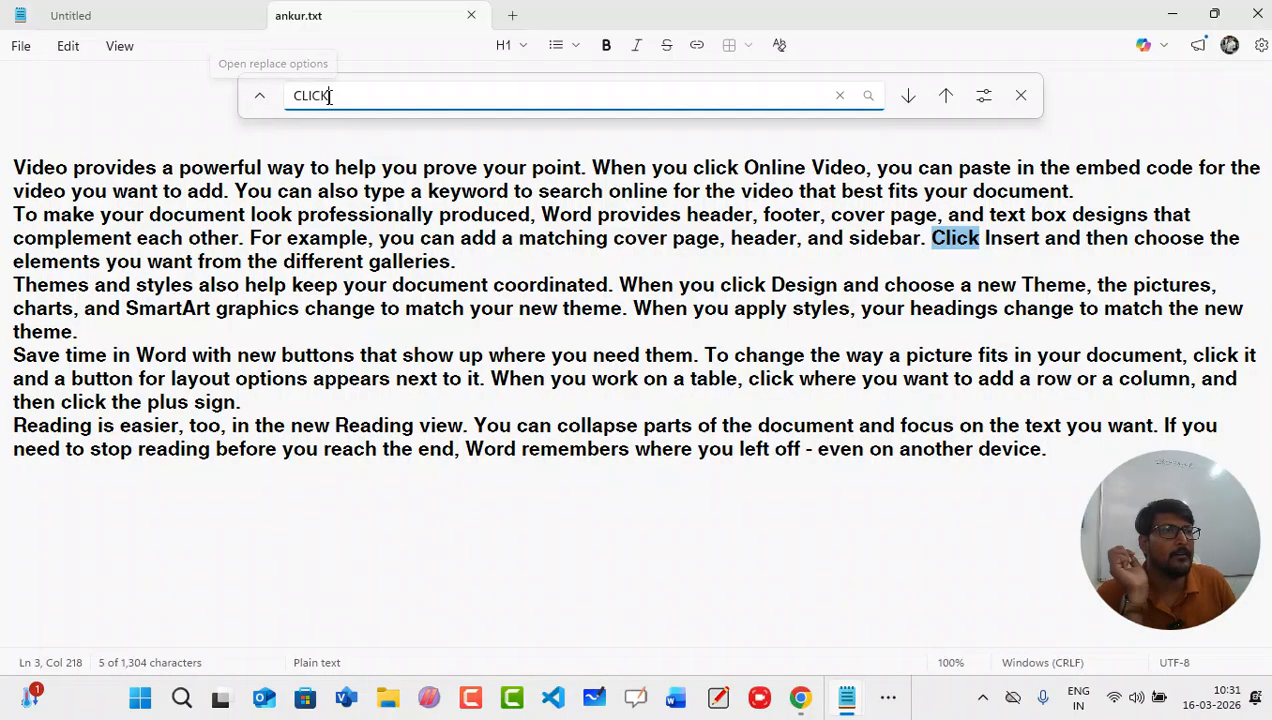
Step: Search forward for CLICK with Match case on and Wrap around off, and dismiss the resulting message
left_click(985, 95)
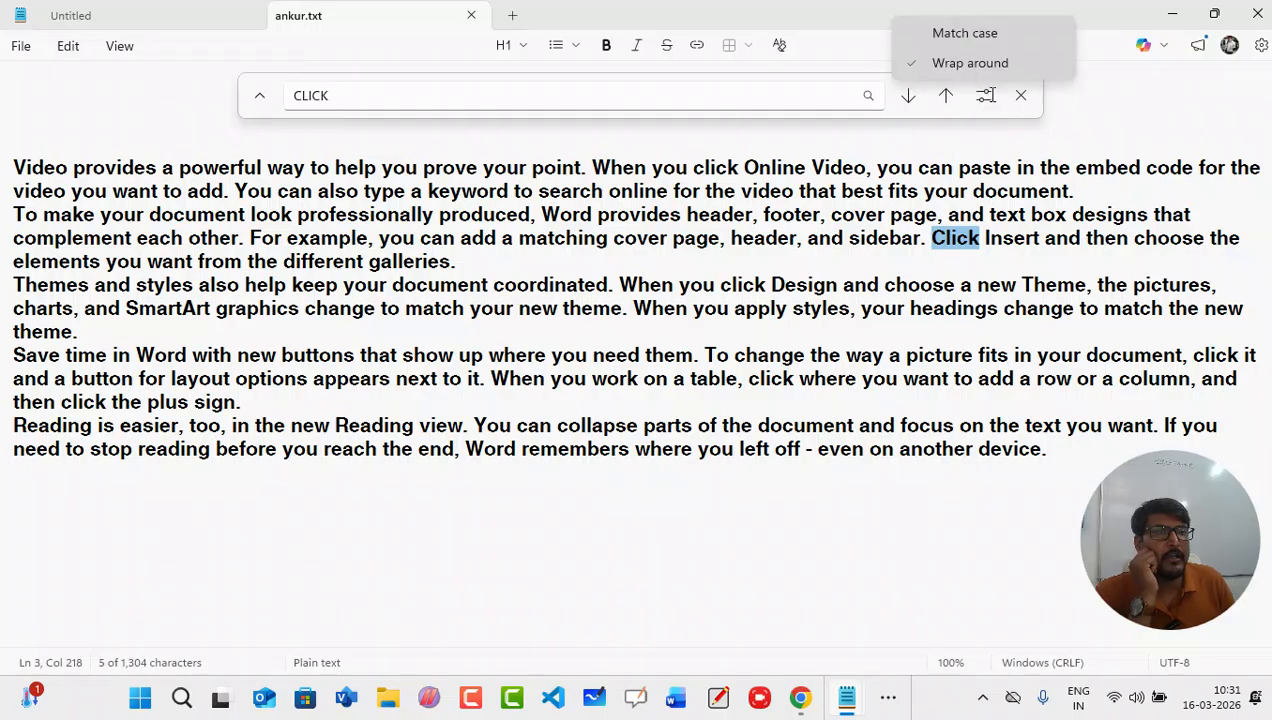
left_click(930, 33)
left_click(983, 95)
left_click(903, 57)
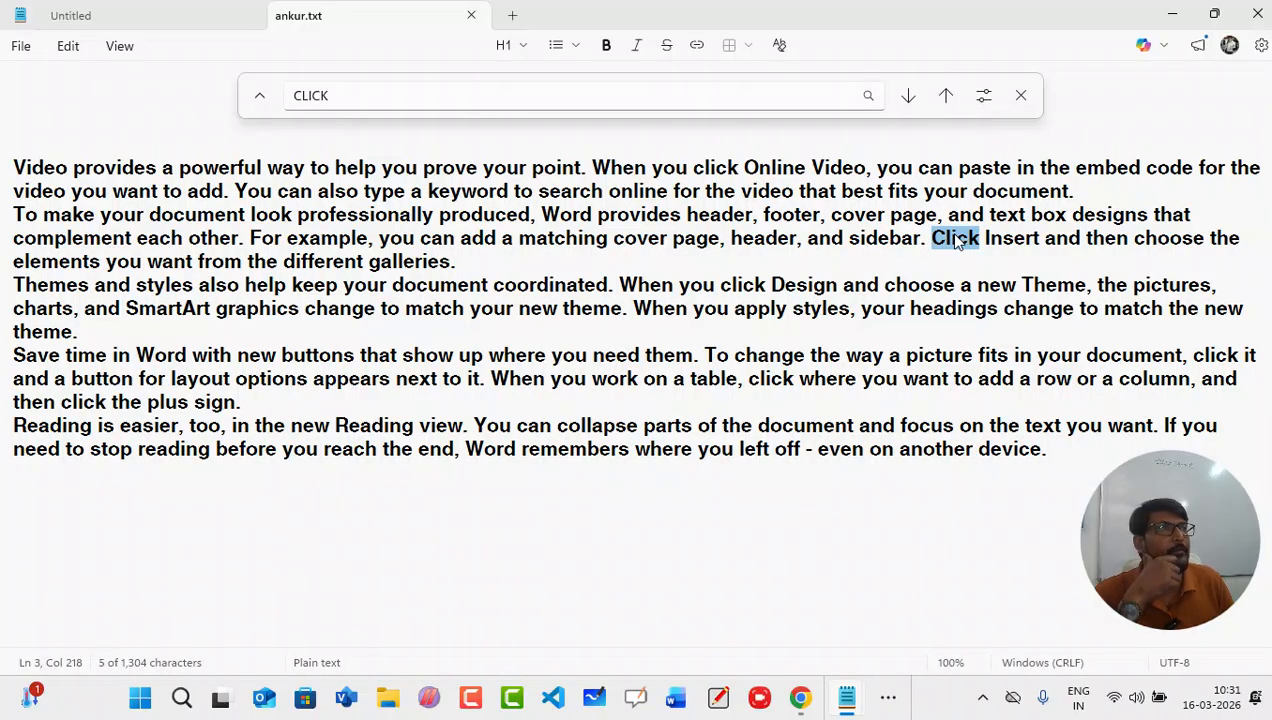
left_click(907, 97)
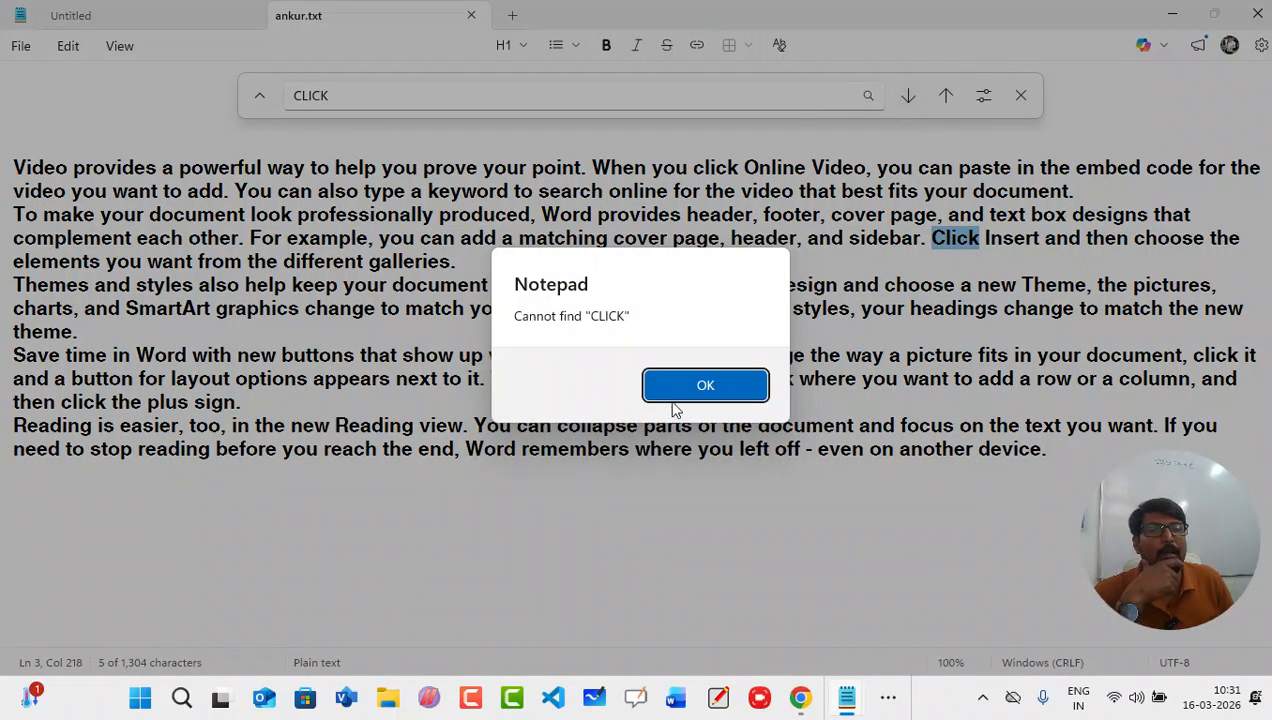
left_click(676, 390)
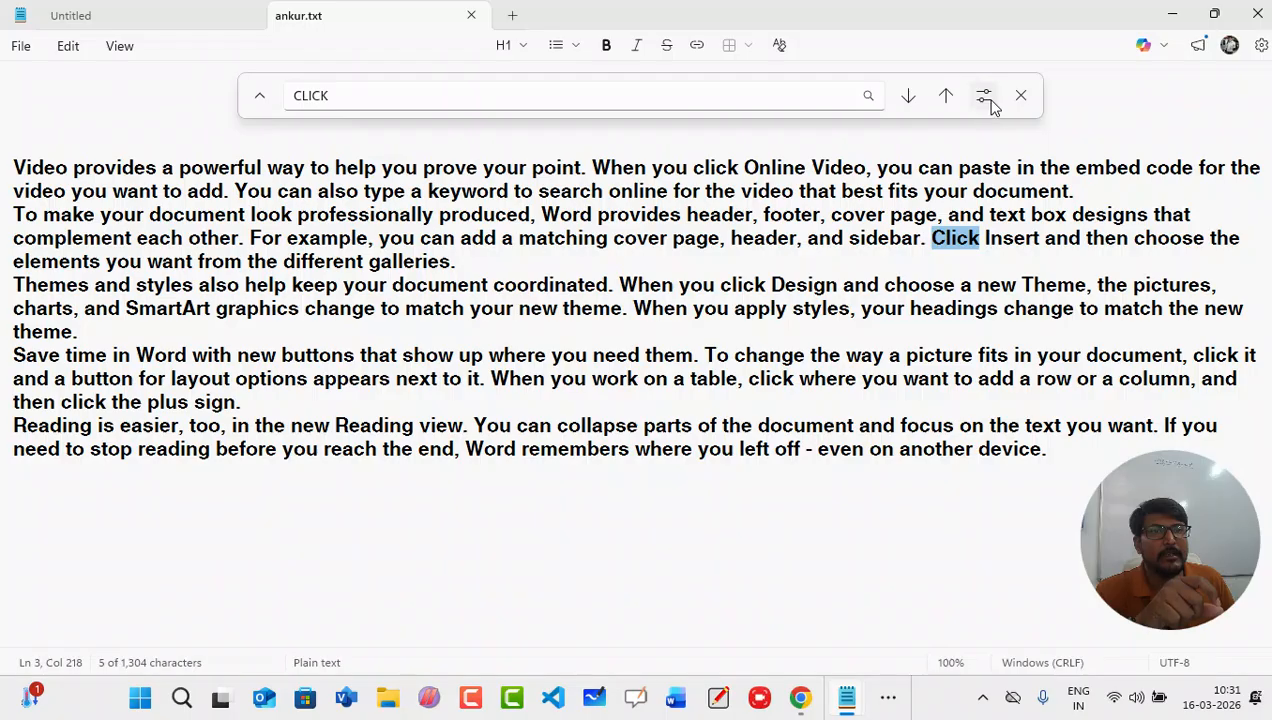
Step: Turn Match case off and Wrap around on, and step forward through the matches of CLICK to the one before "Design"
left_click(984, 96)
left_click(975, 40)
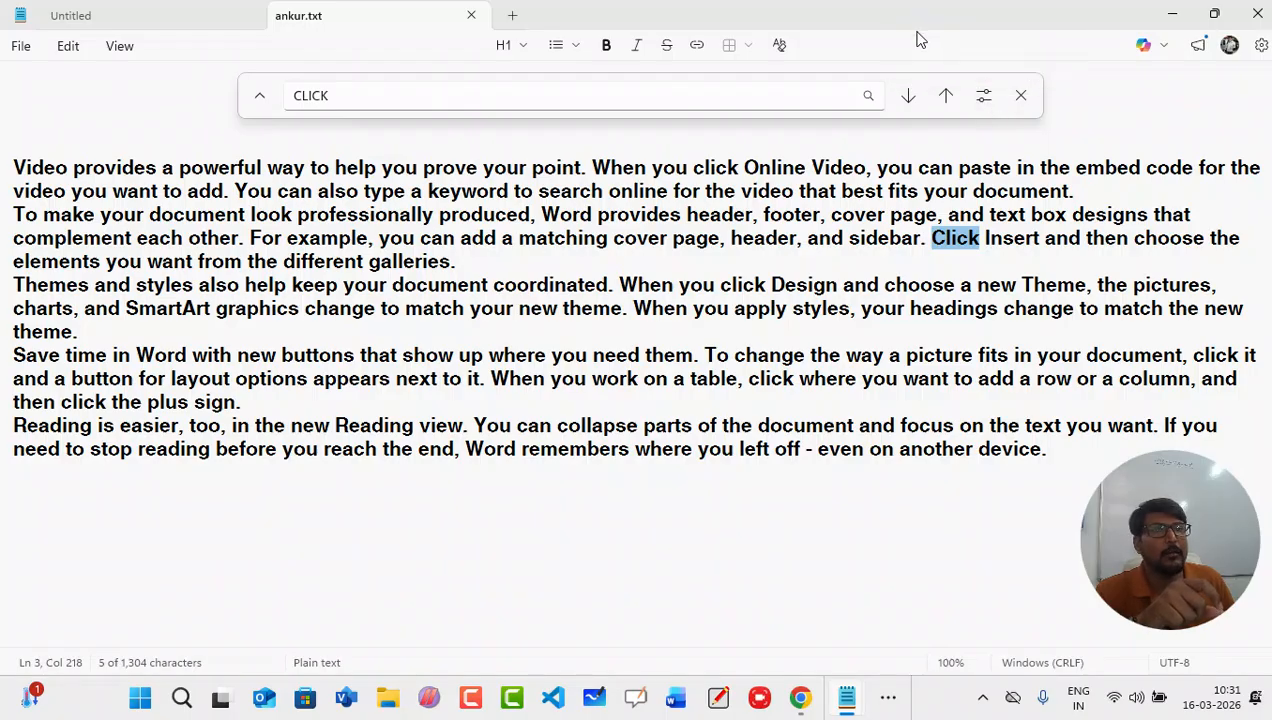
left_click(985, 96)
left_click(917, 65)
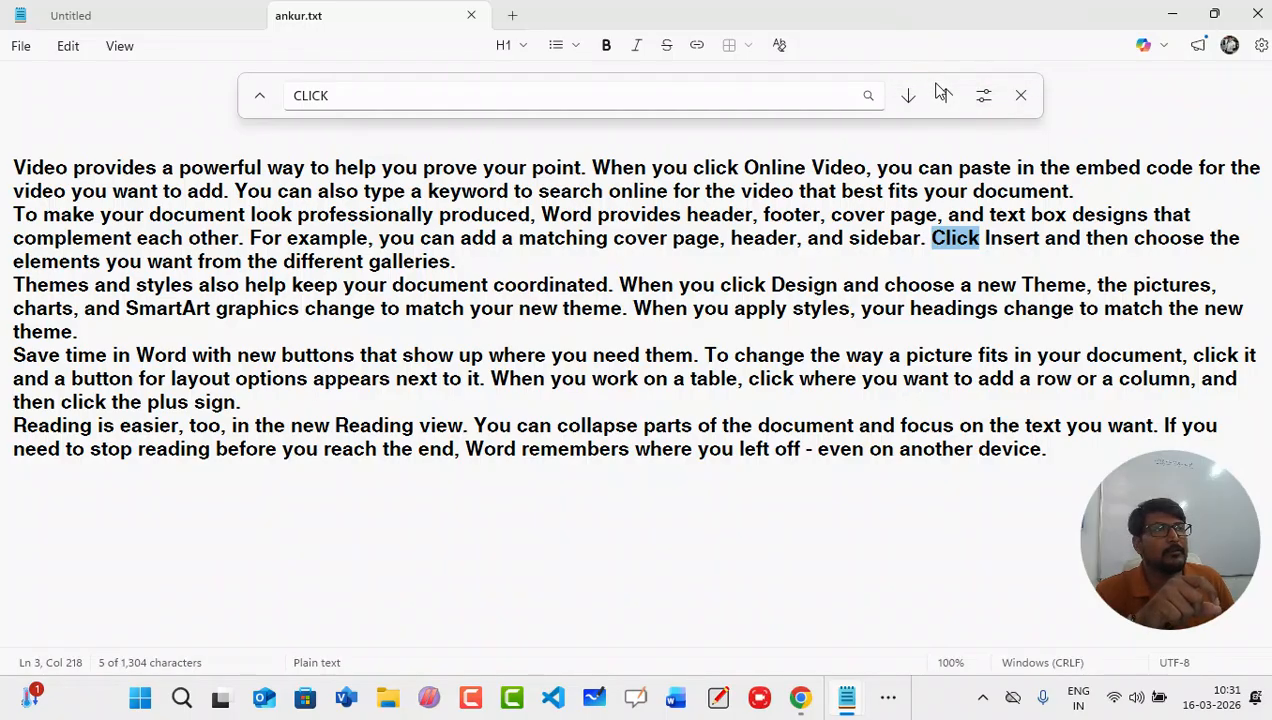
left_click(910, 97)
left_click(910, 97)
left_click(910, 97)
left_click(910, 97)
left_click(910, 97)
left_click(910, 97)
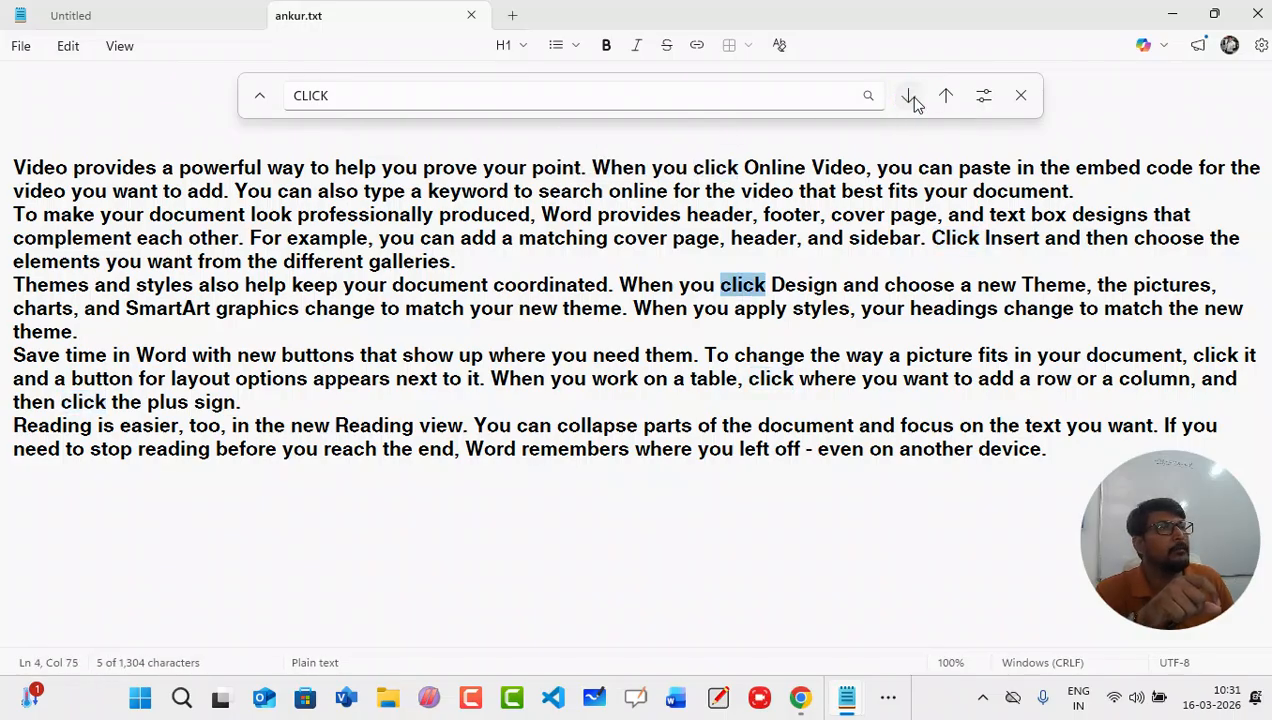
Step: Close the find bar and find the next match of the word, in the paragraph beginning "Save time in Word"
left_click(383, 95)
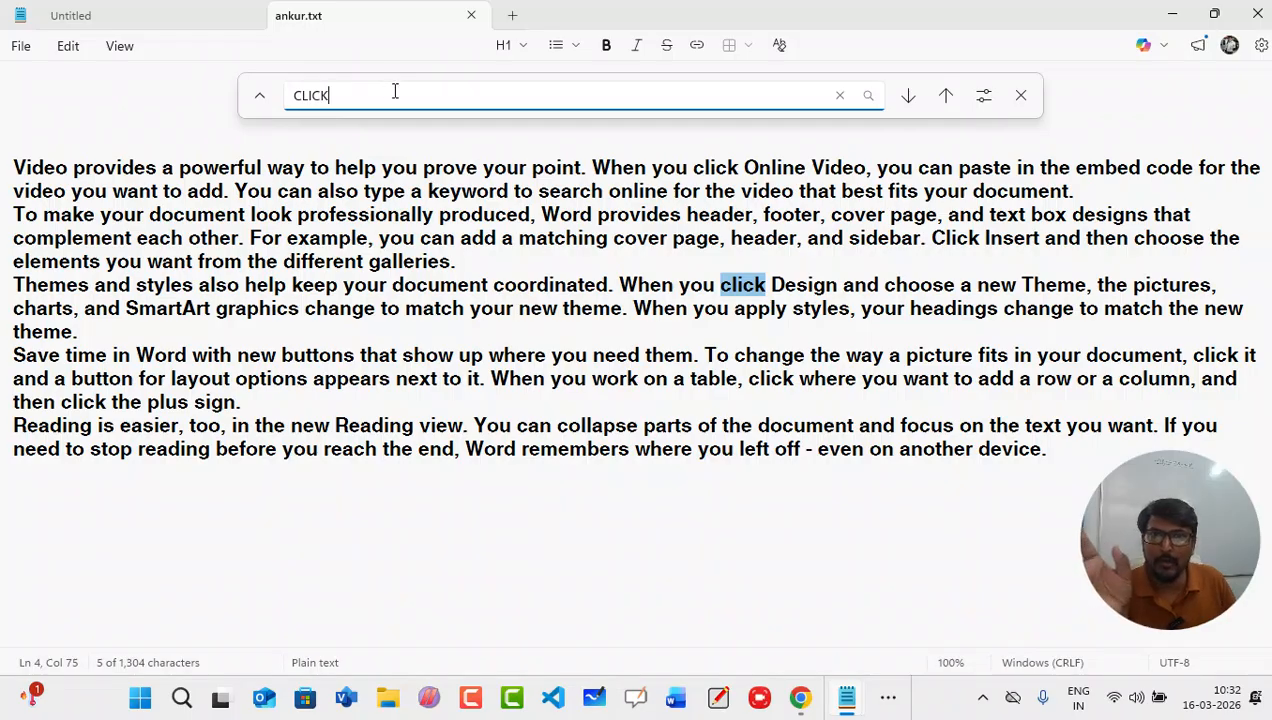
left_click(1021, 96)
left_click(65, 50)
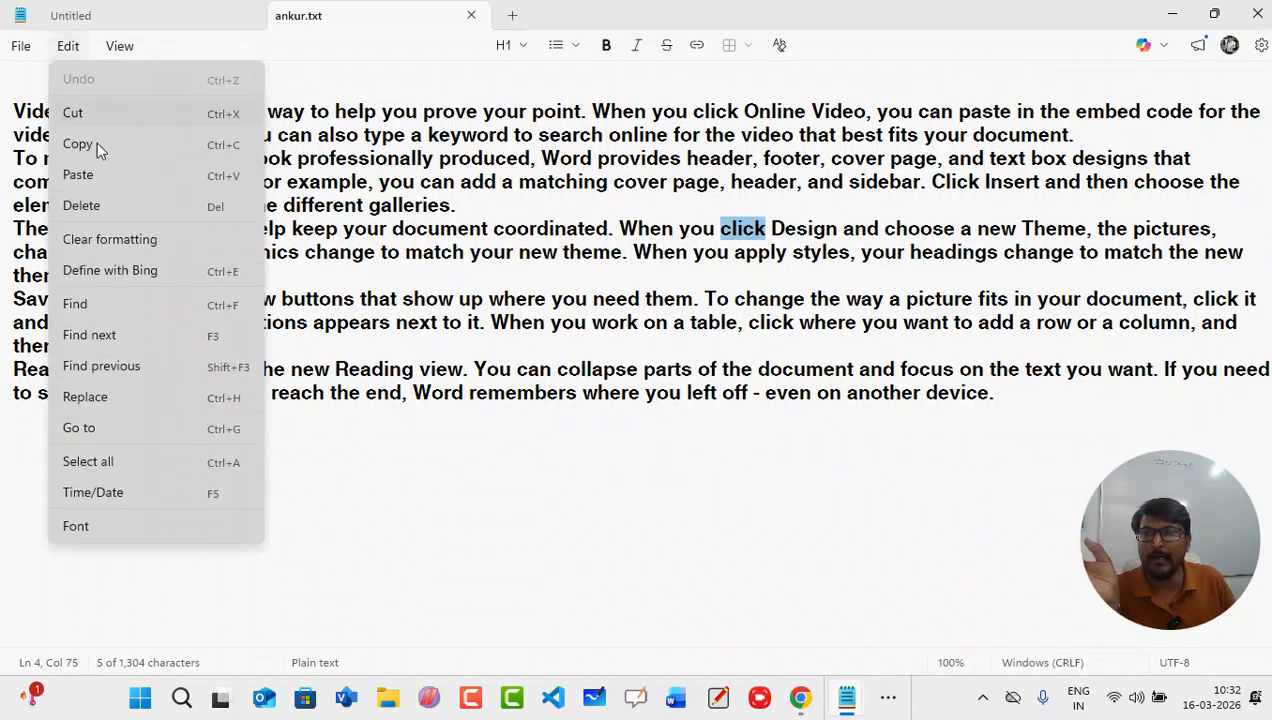
left_click(115, 345)
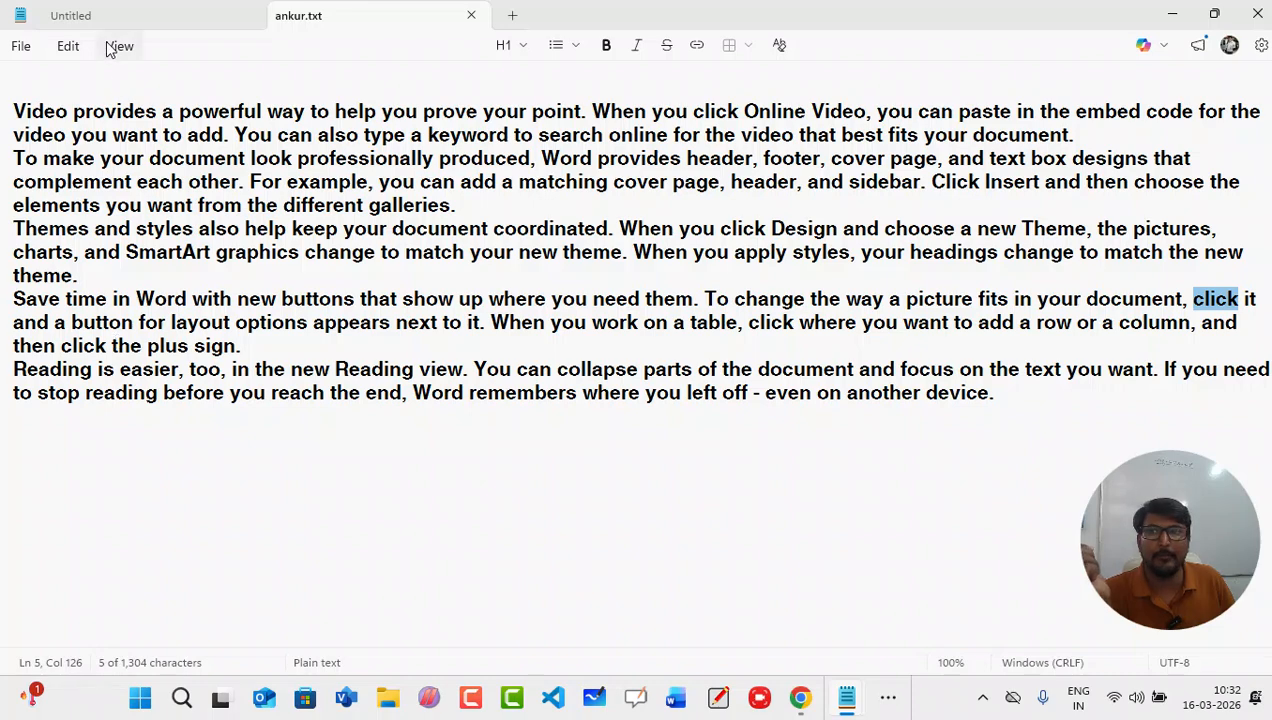
left_click(64, 50)
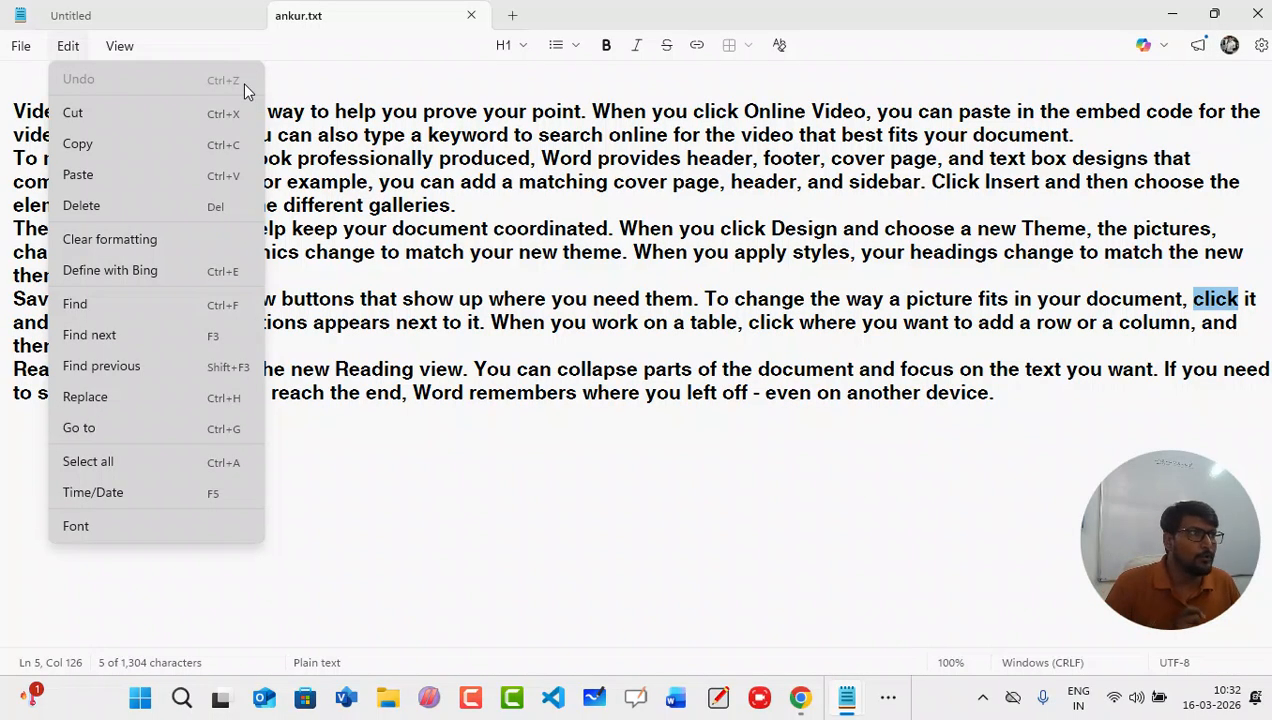
left_click(64, 46)
left_click(64, 46)
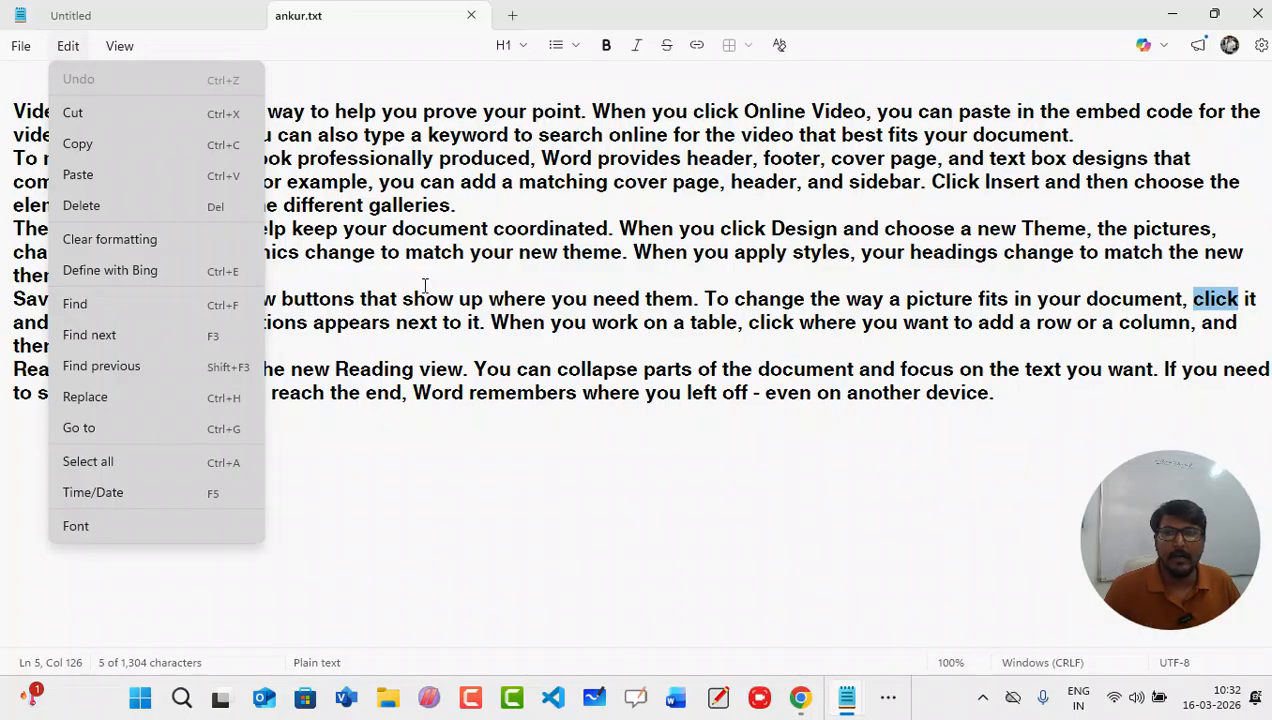
left_click(166, 15)
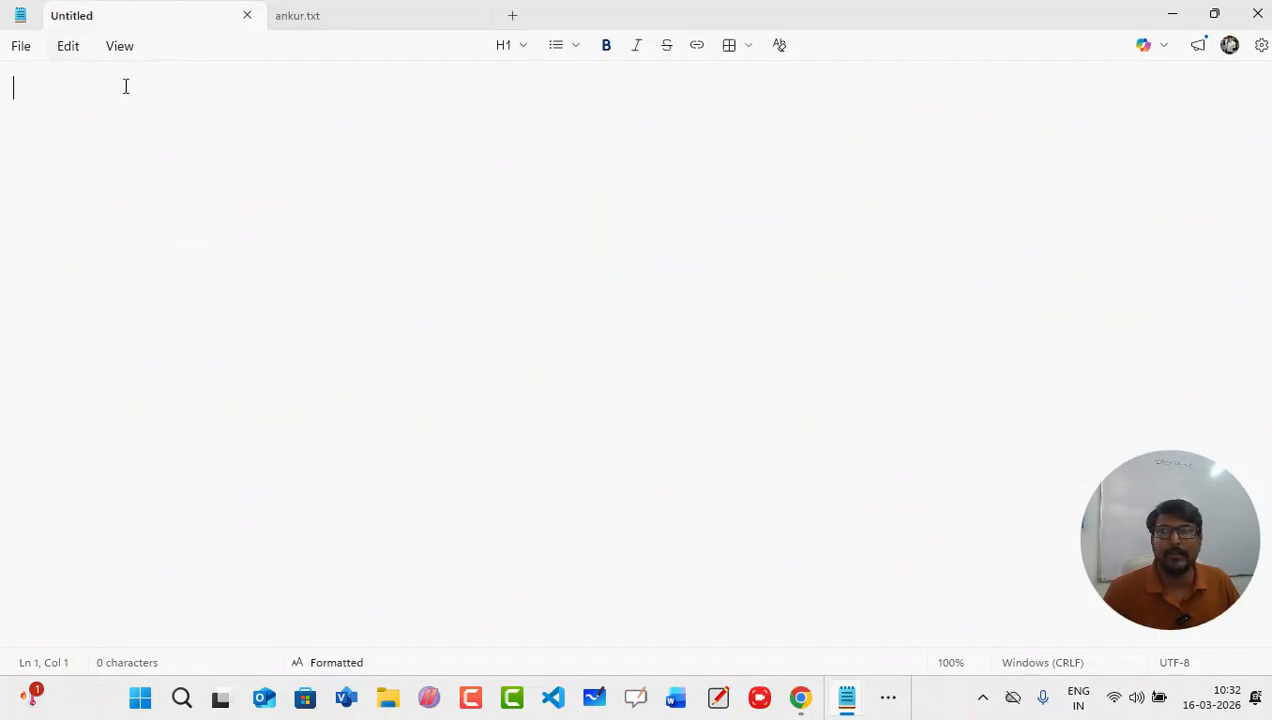
left_click(369, 18)
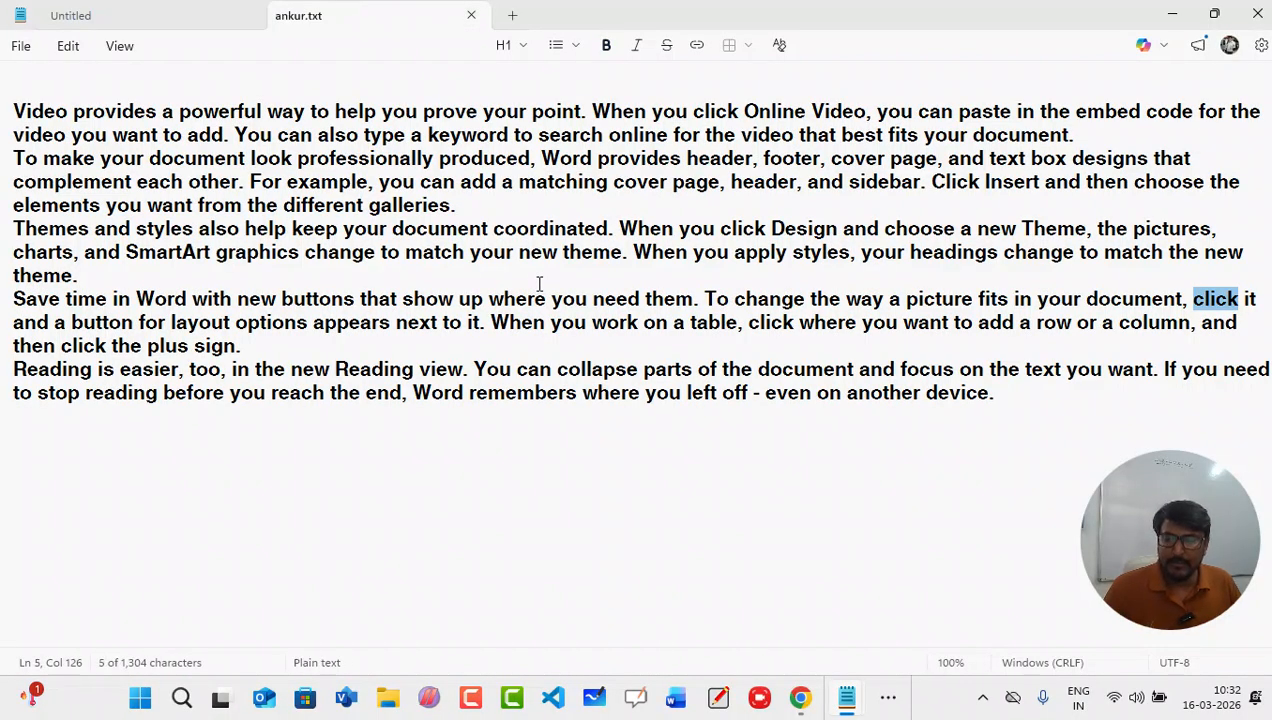
Step: Step backward repeatedly through the matches of "click" with the find bar closed, cycling around the document to "click where you want"
key("shift+F3")
key("shift+F3")
key("shift+F3")
key("shift+F3")
key("shift+F3")
key("shift+F3")
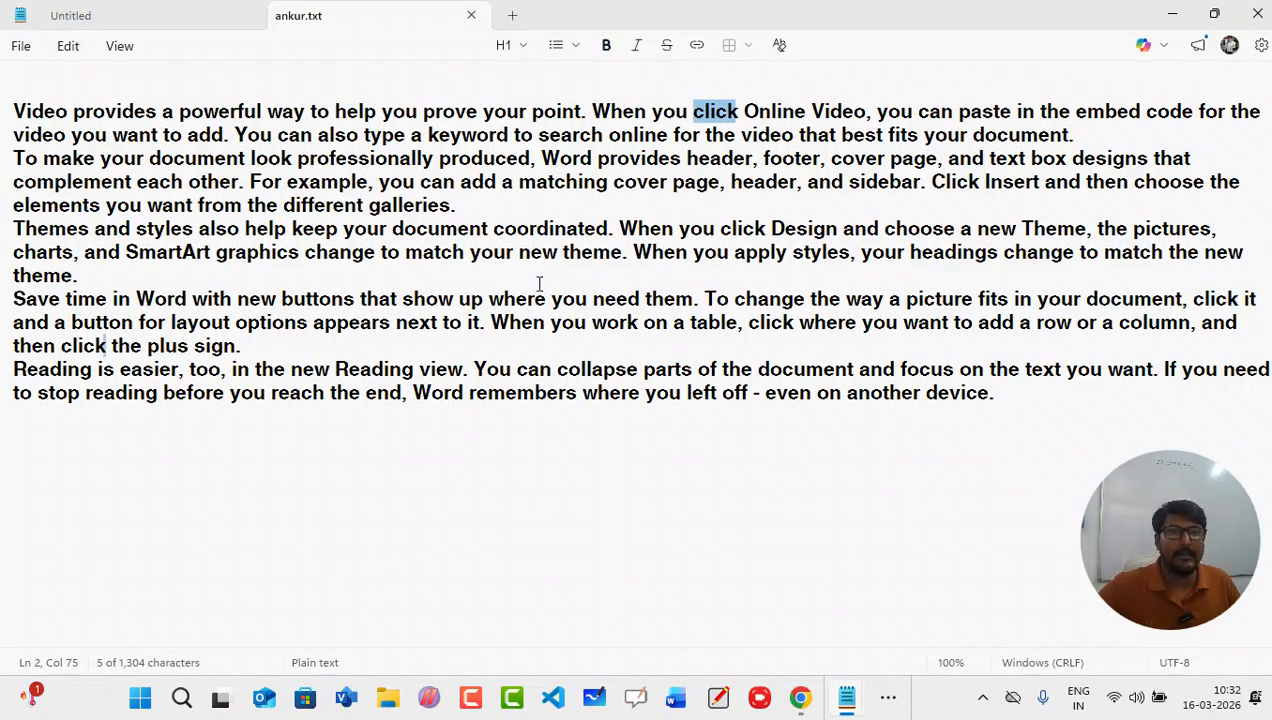
key("shift+F3")
key("shift+F3")
key("shift+F3")
key("shift+F3")
key("shift+F3")
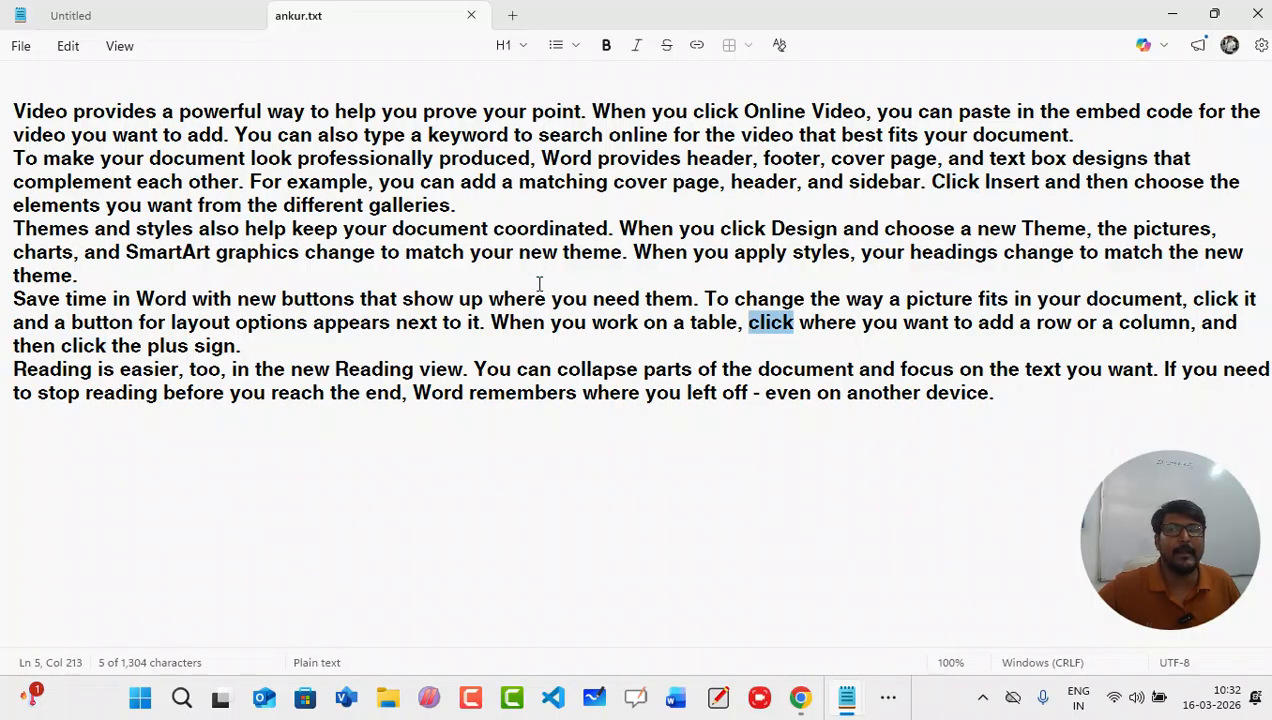
Step: Step forward repeatedly through the matches of "click" using Find next, ending at the one before "Design"
left_click(68, 47)
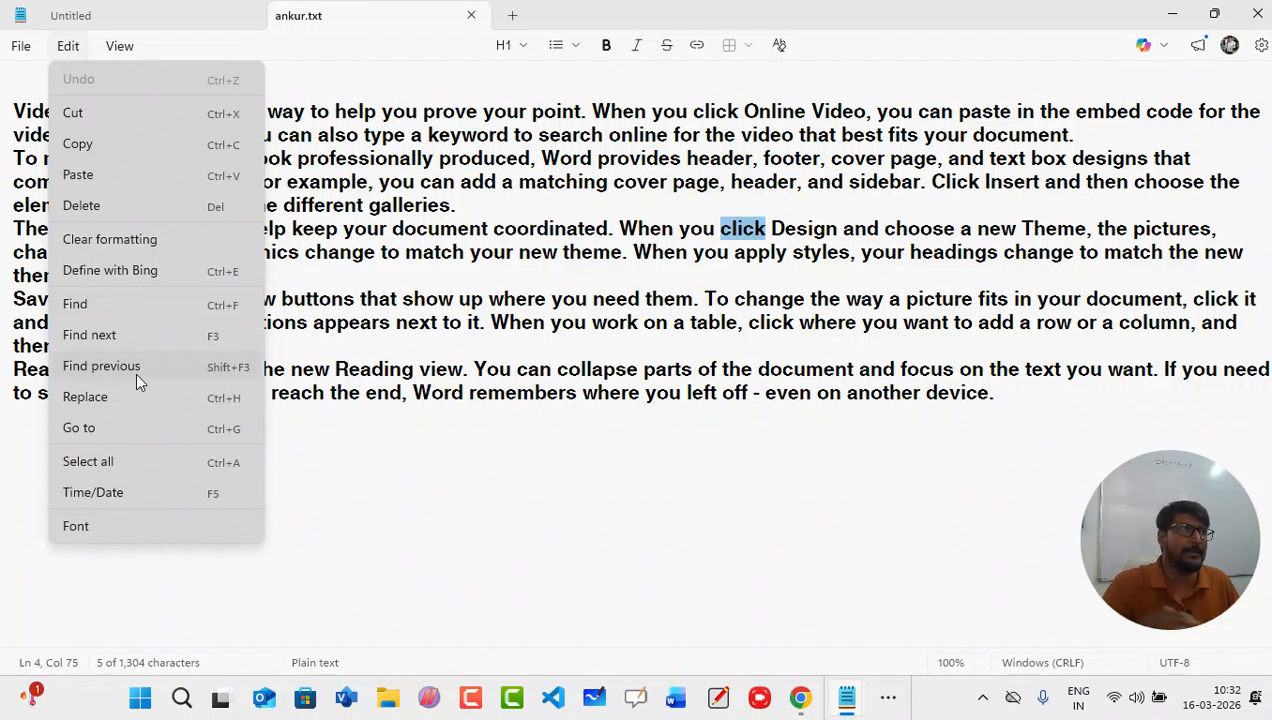
left_click(124, 335)
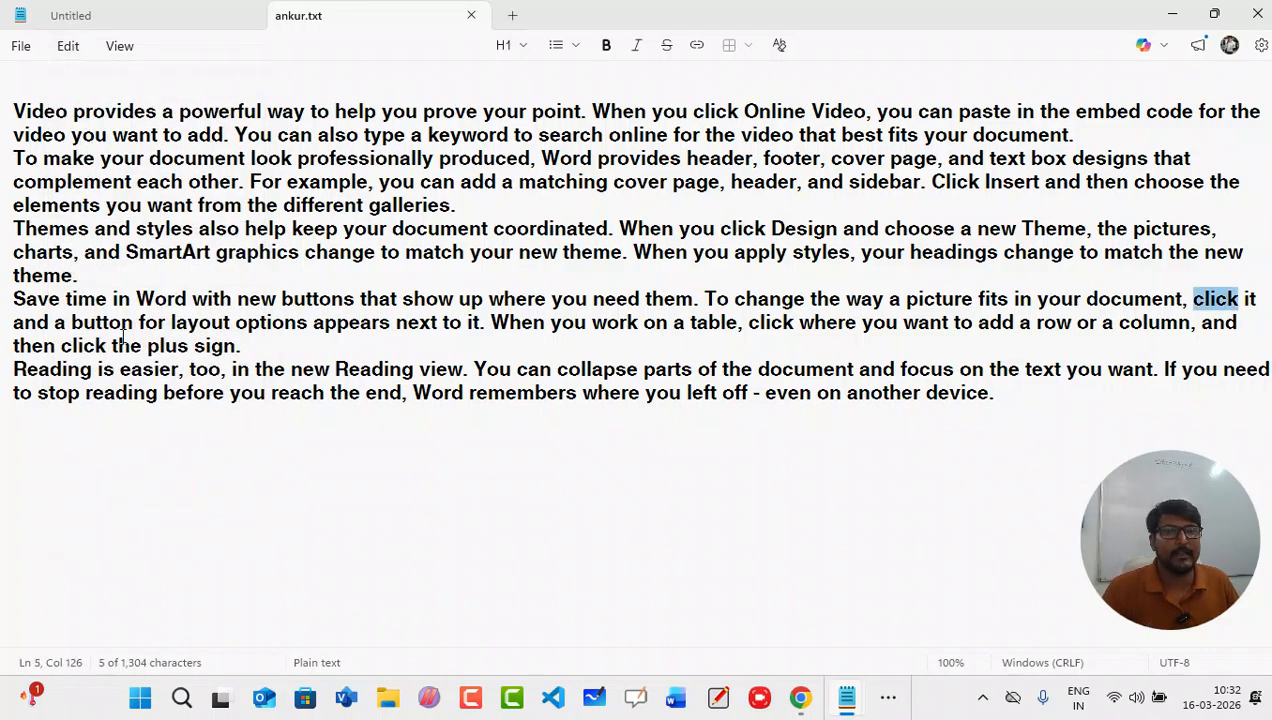
key("F3")
key("F3")
key("F3")
key("F3")
key("F3")
key("F3")
key("F3")
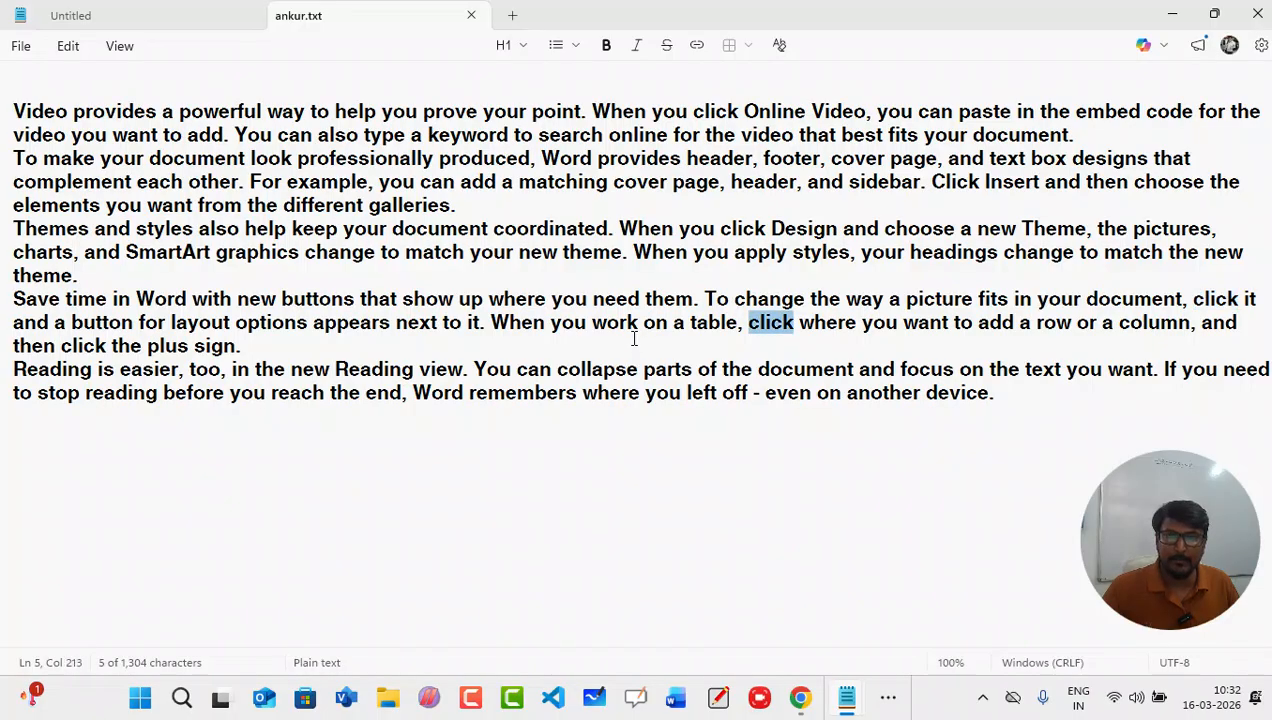
key("F3")
key("F3")
key("F3")
key("F3")
key("F3")
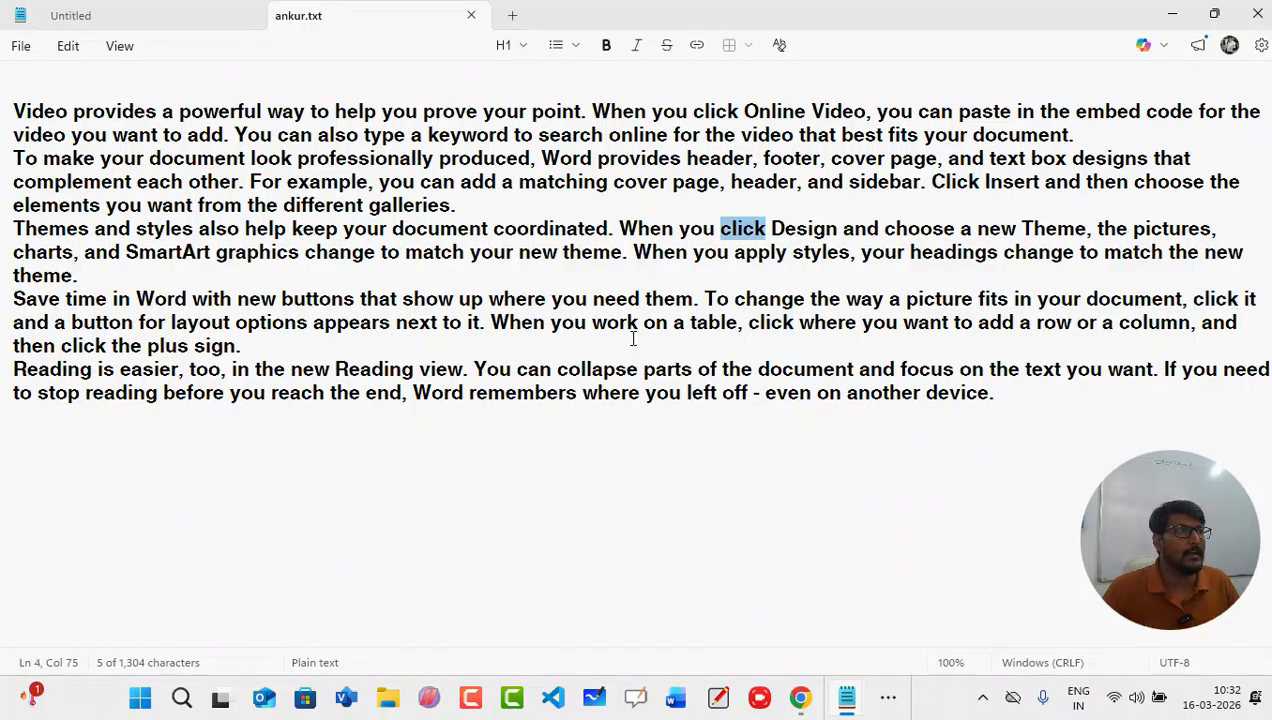
Step: Go back through the previous matches of "click" to the one before "the plus sign"
key("shift+F3")
key("shift+F3")
key("shift+F3")
key("shift+F3")
key("shift+F3")
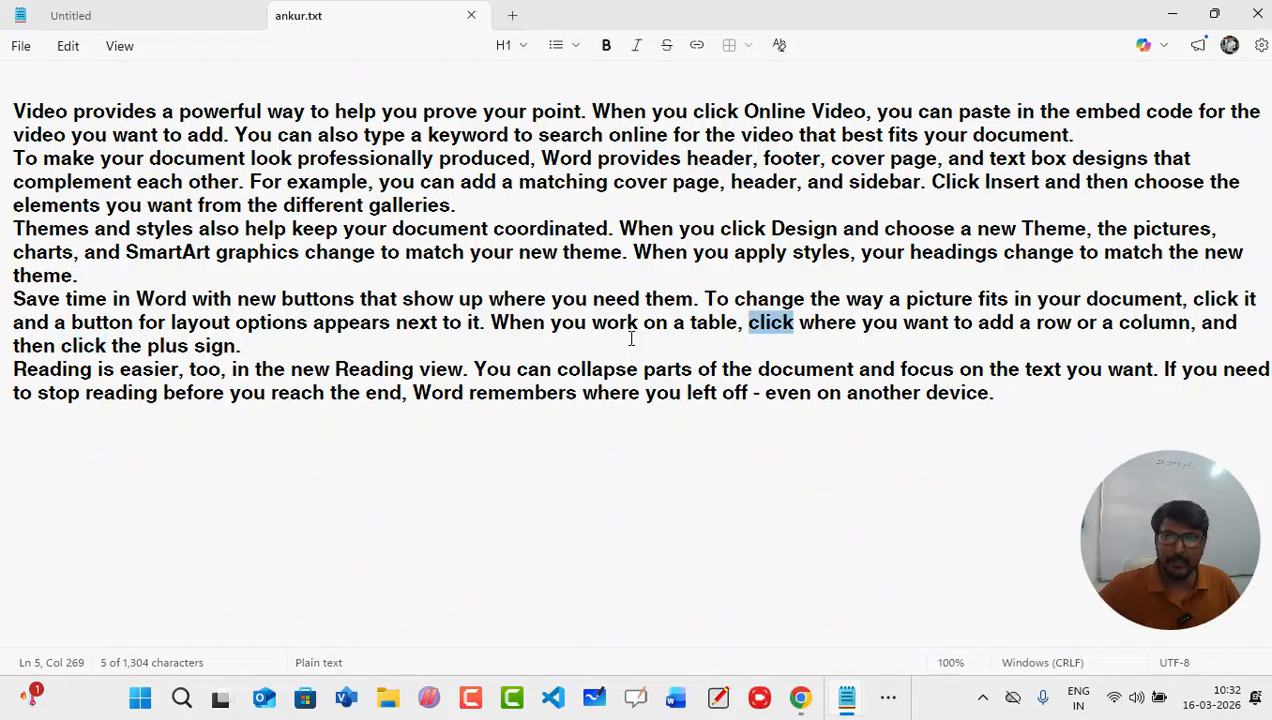
key("shift+F3")
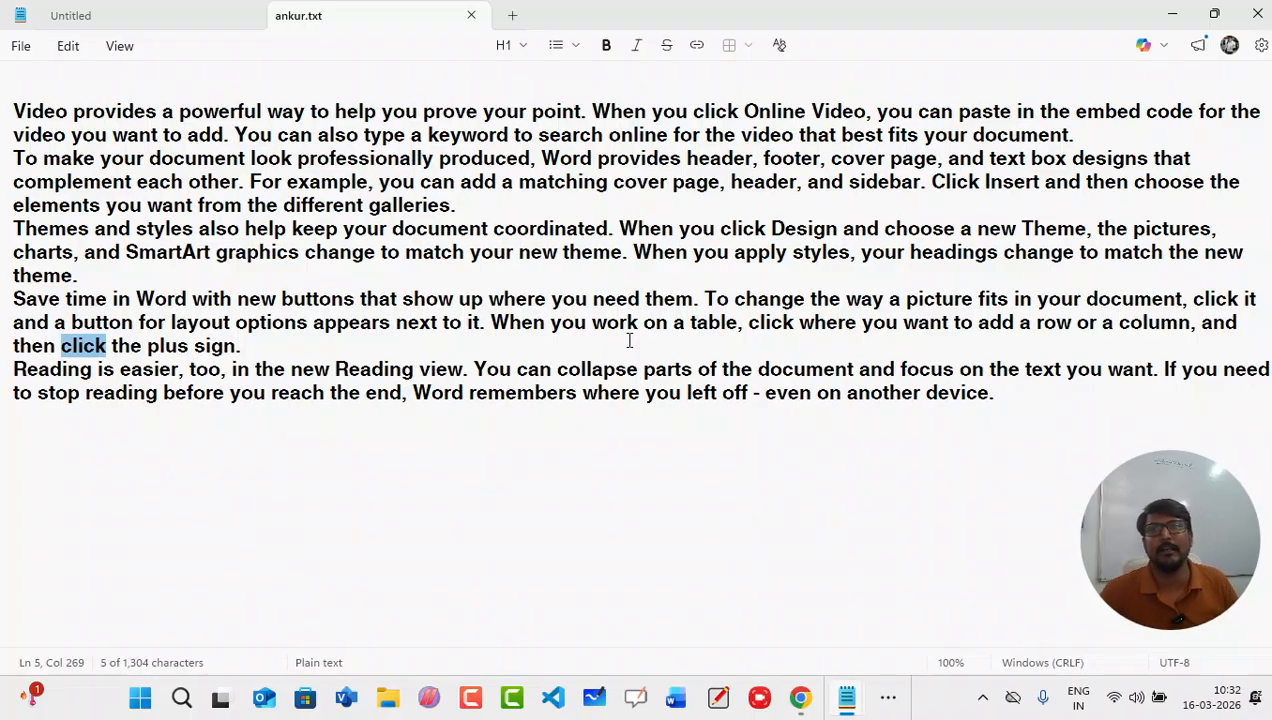
Step: Try to go to line 9 of the document
left_click(67, 47)
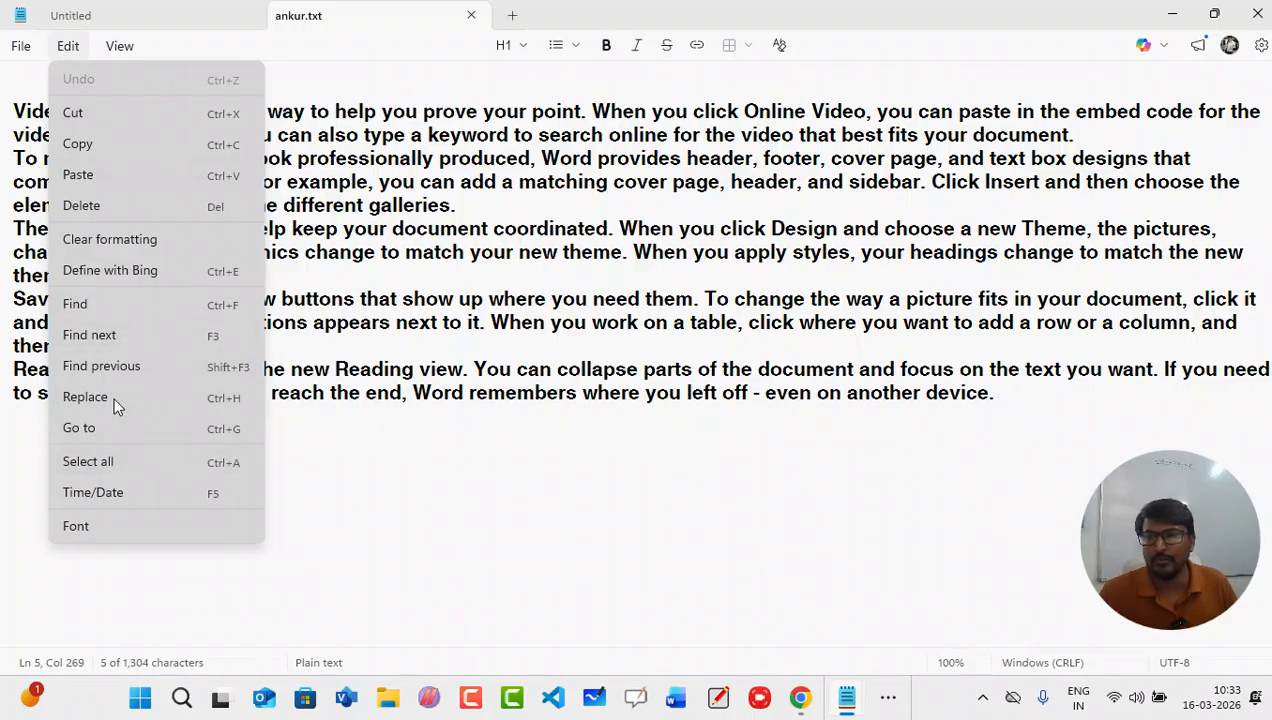
left_click(430, 445)
left_click(77, 52)
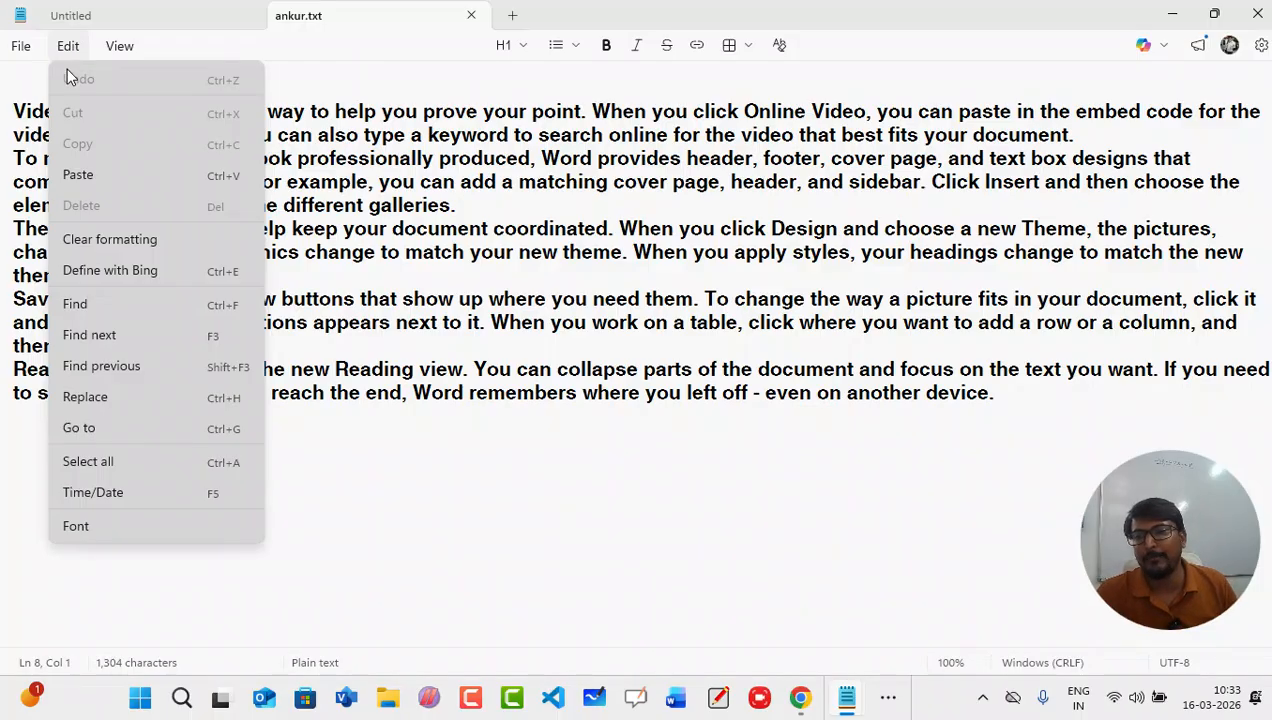
left_click(82, 427)
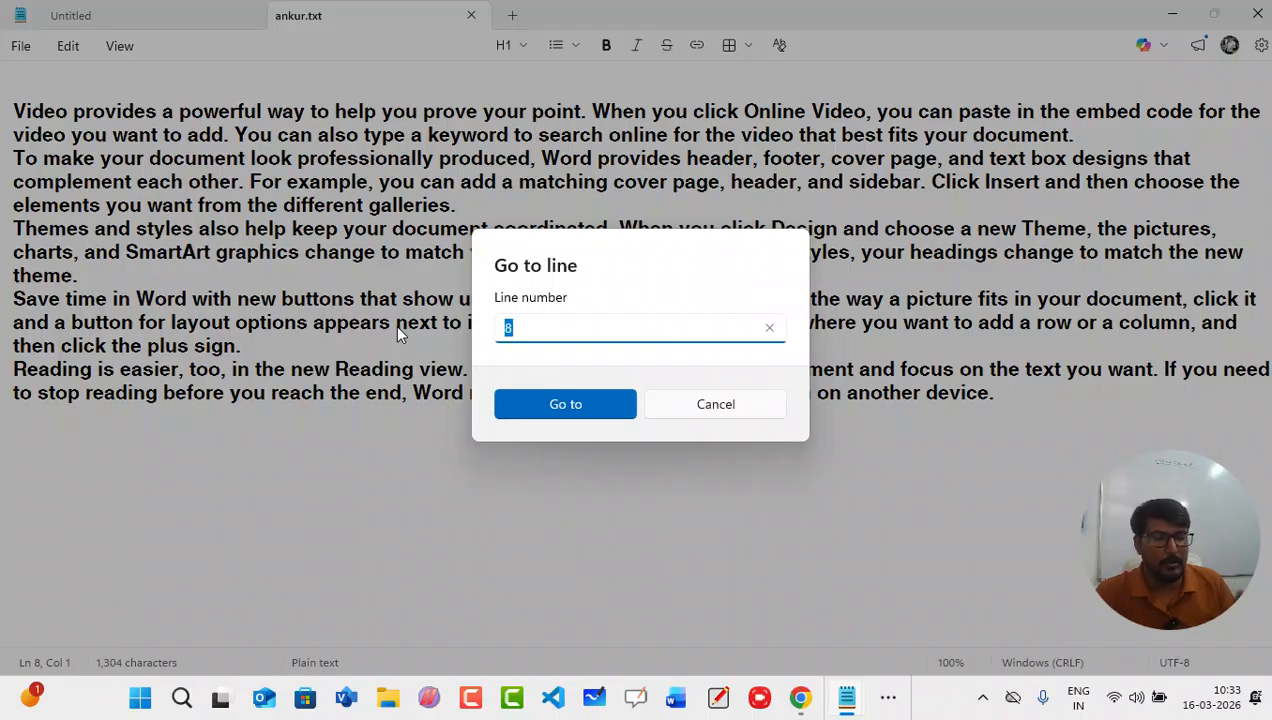
type("9")
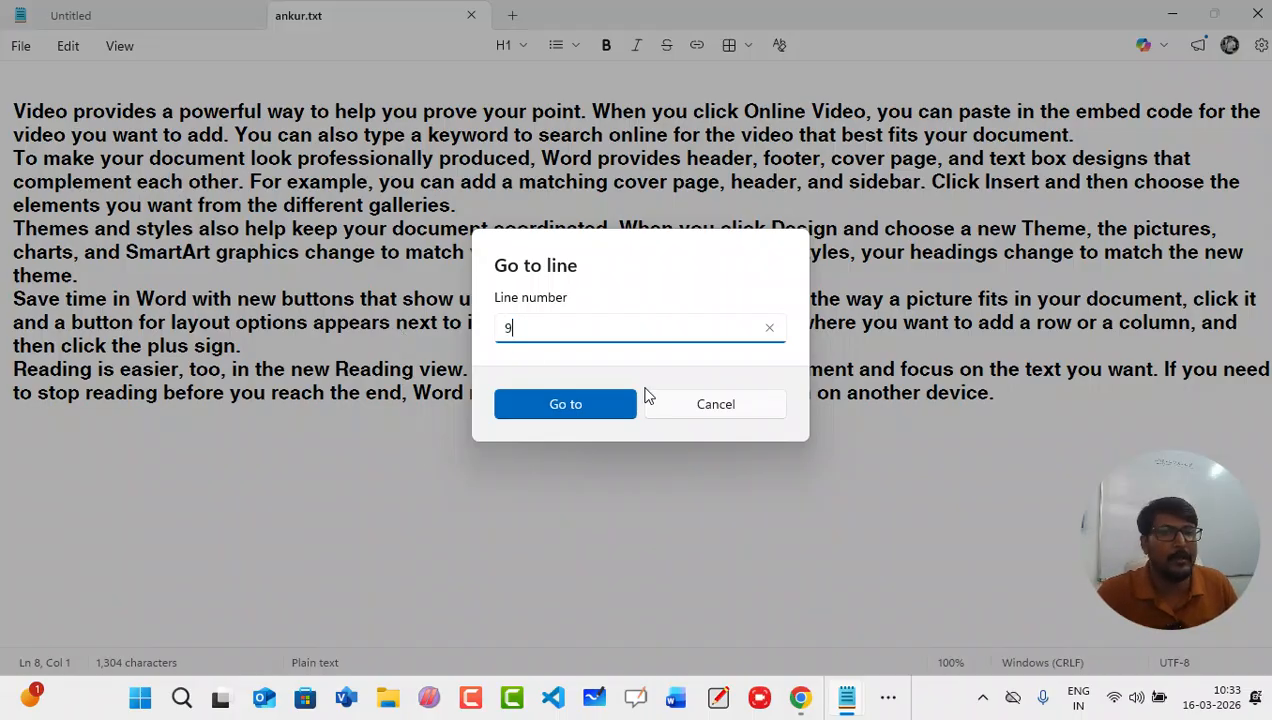
left_click(571, 404)
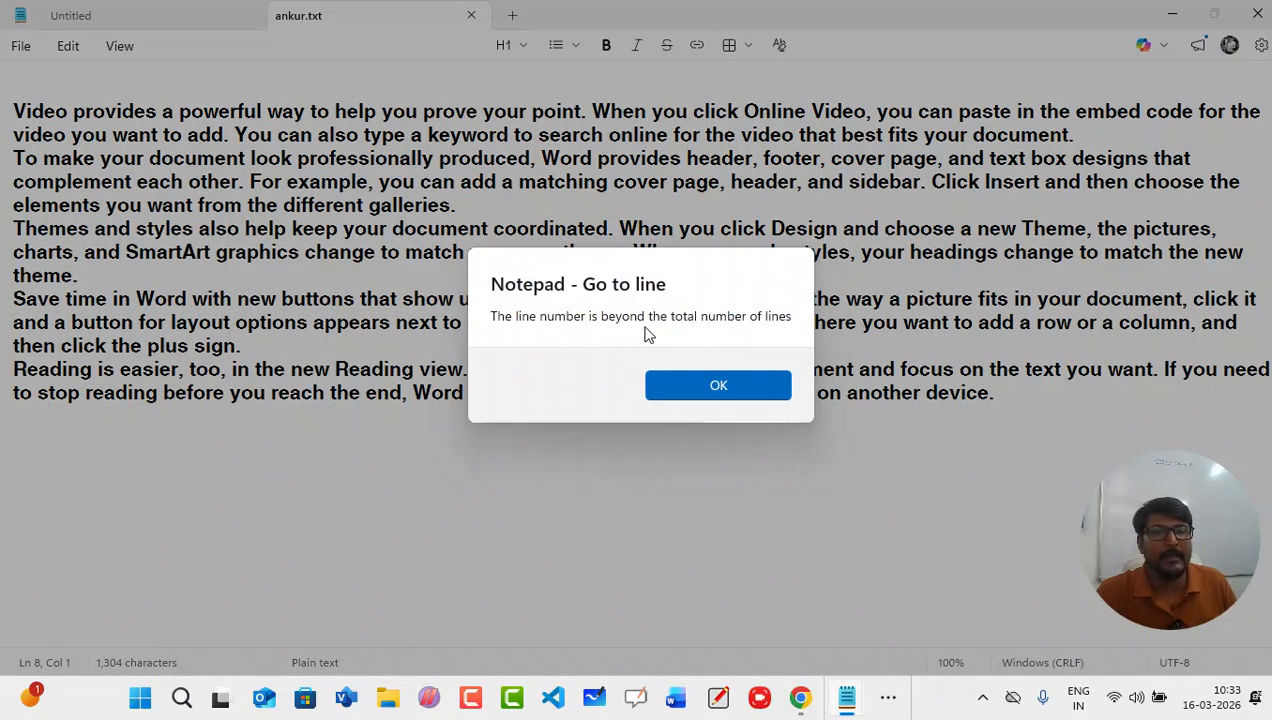
left_click(718, 387)
Step: Go to line 5 of the document instead
left_click(541, 330)
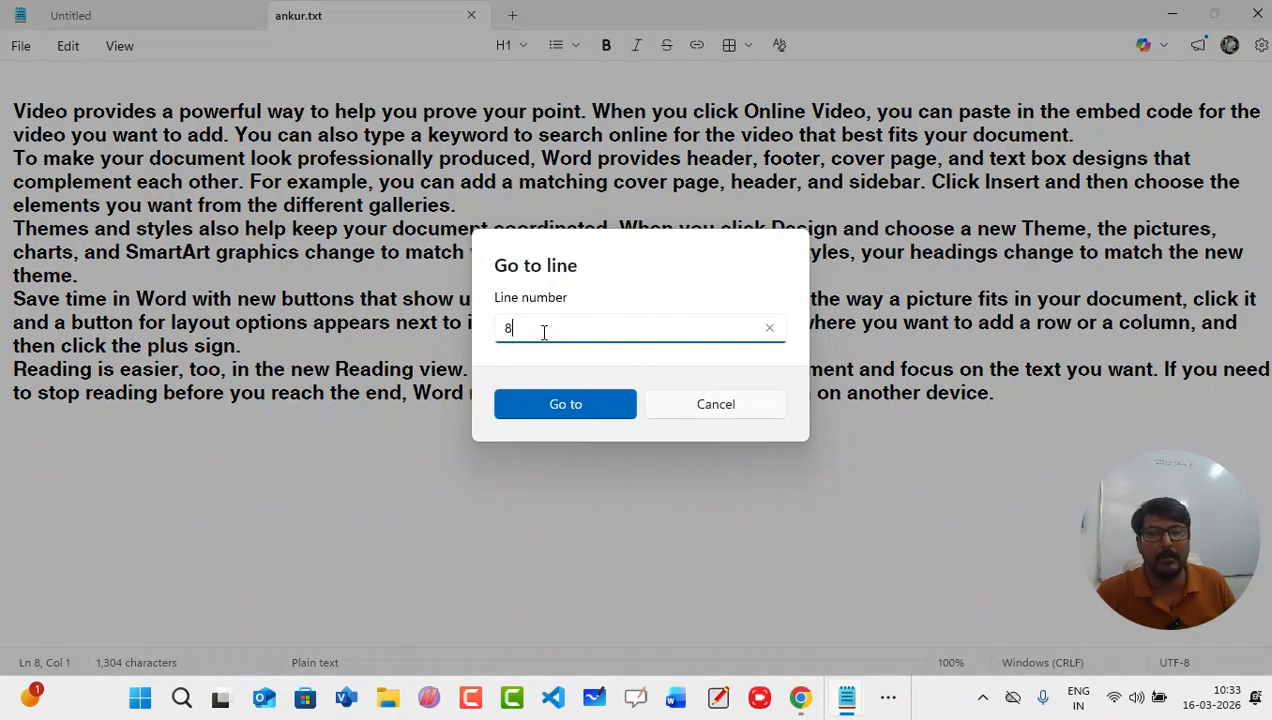
key("BackSpace")
type("5")
left_click(548, 417)
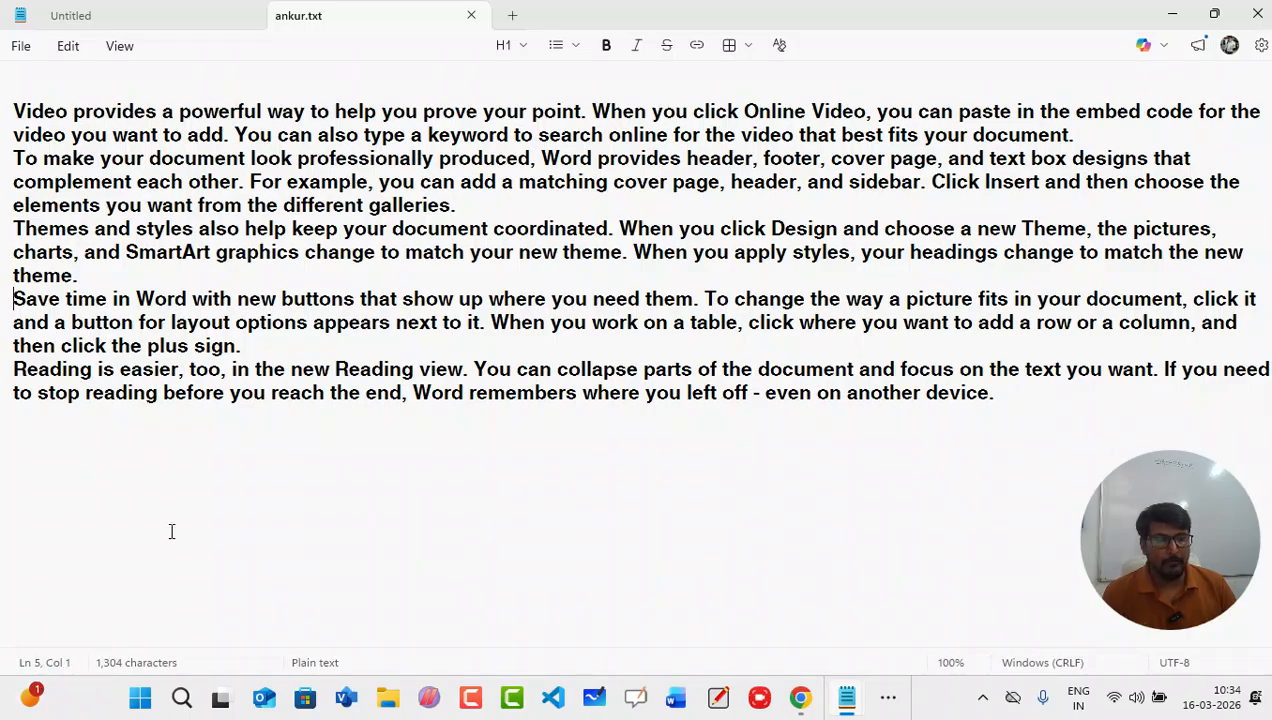
Step: Move the text cursor forward character by character along the "Save time in Word" line to just before "where you need them"
key("Right")
key("Right")
key("Right")
key("Right")
key("Right")
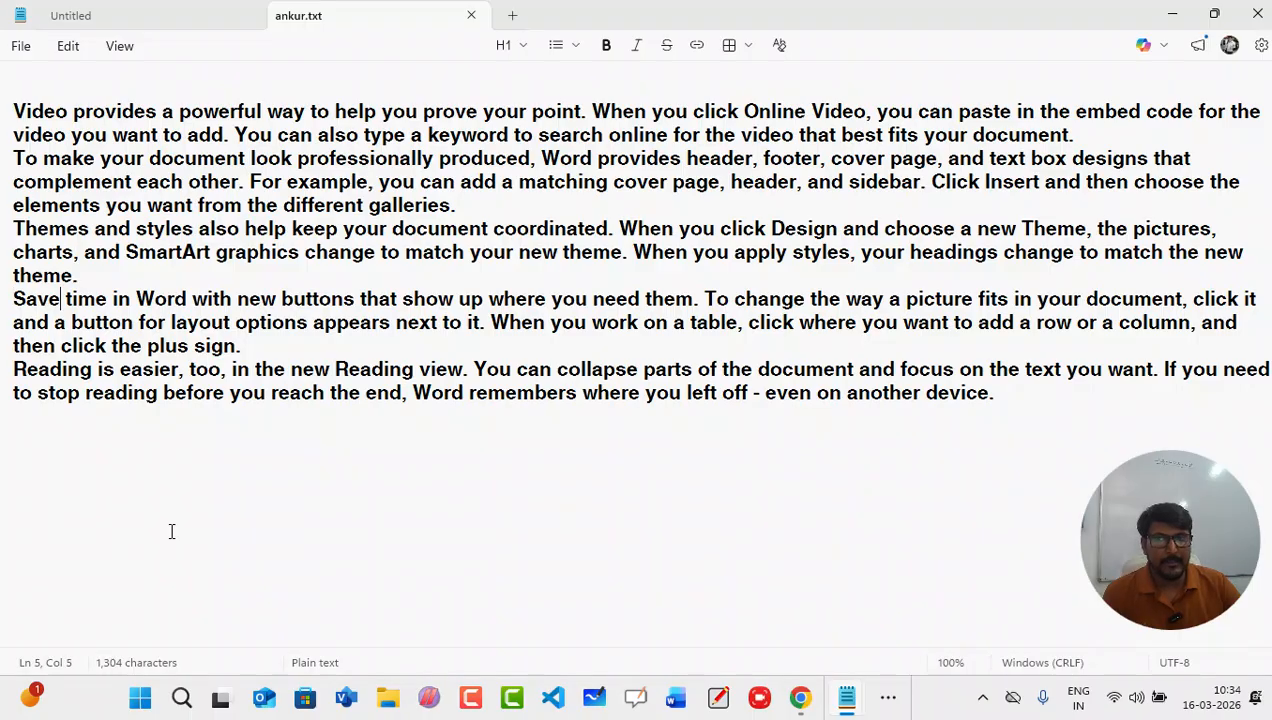
key("Right")
key("Right")
key("Right")
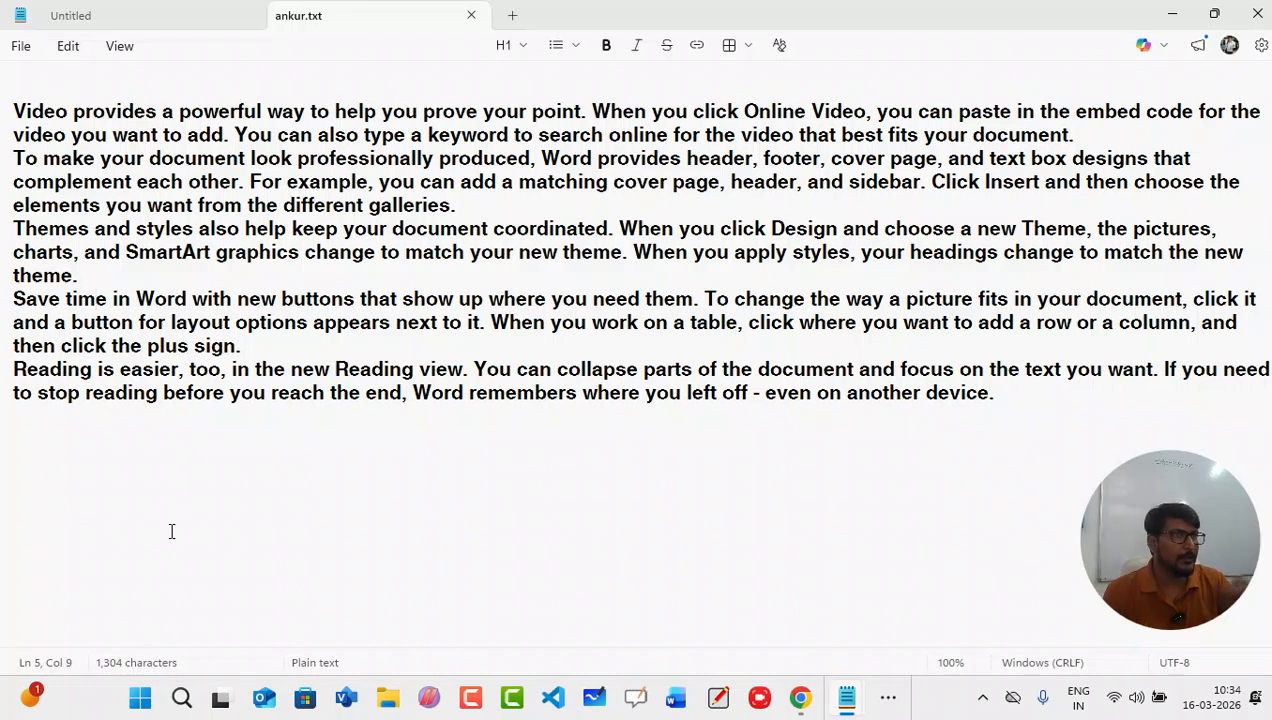
key("Right")
key("Right")
key("Right")
key("Right")
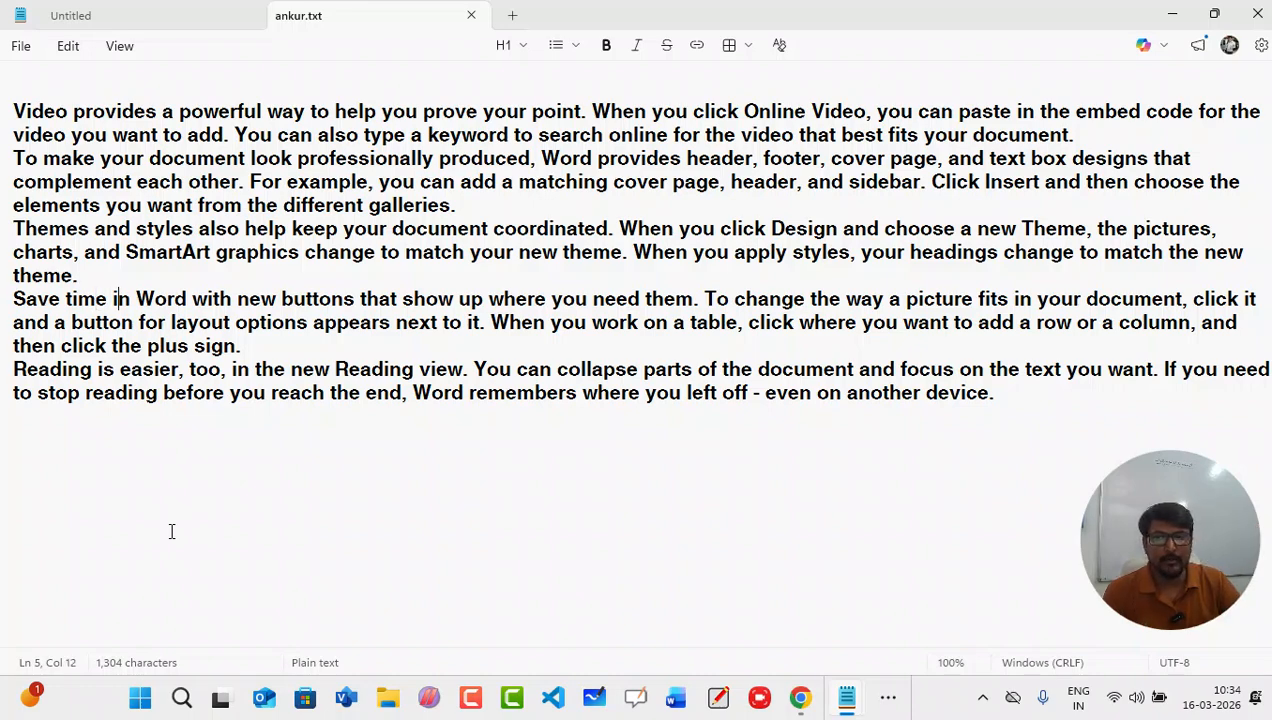
key("Right")
key("Right")
key("Right")
key("Right")
key("Right")
key("Right")
key("Right")
key("Right")
key("Right")
key("Right")
key("Right")
key("Right")
key("Right")
key("Right")
key("Right")
key("Right")
key("Right")
key("Right")
key("Right")
key("Right")
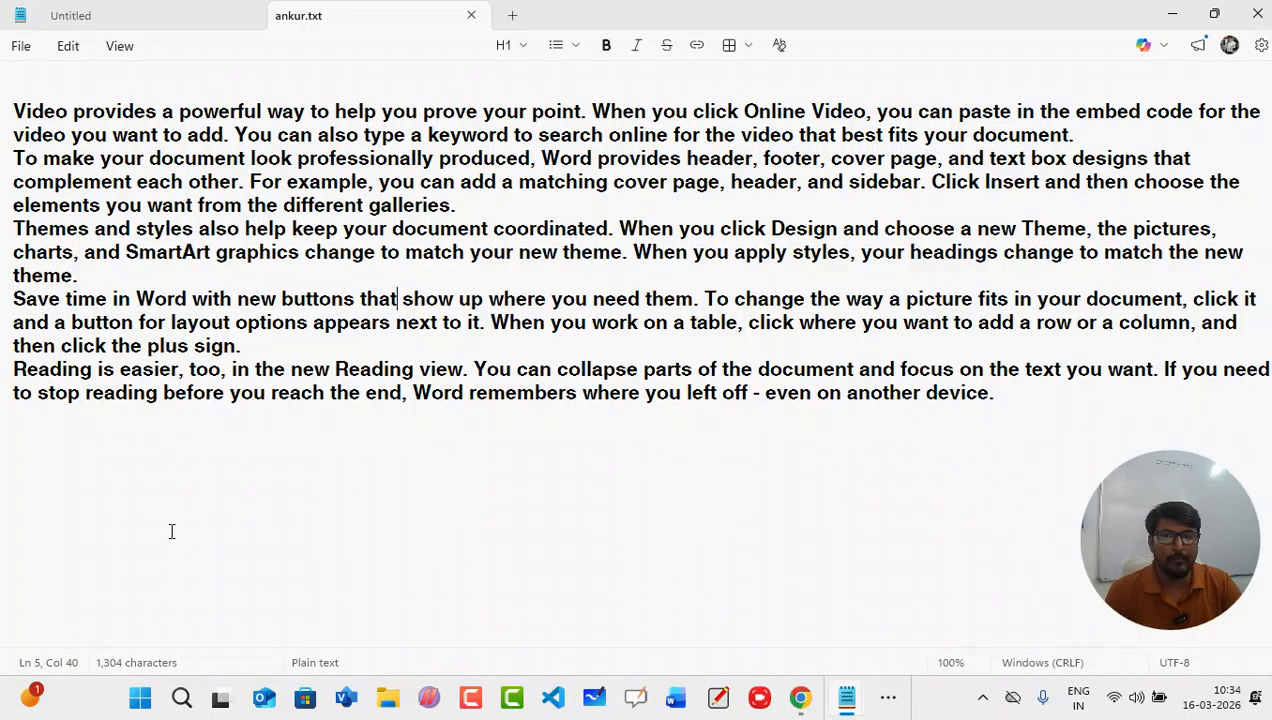
key("Right")
key("Right")
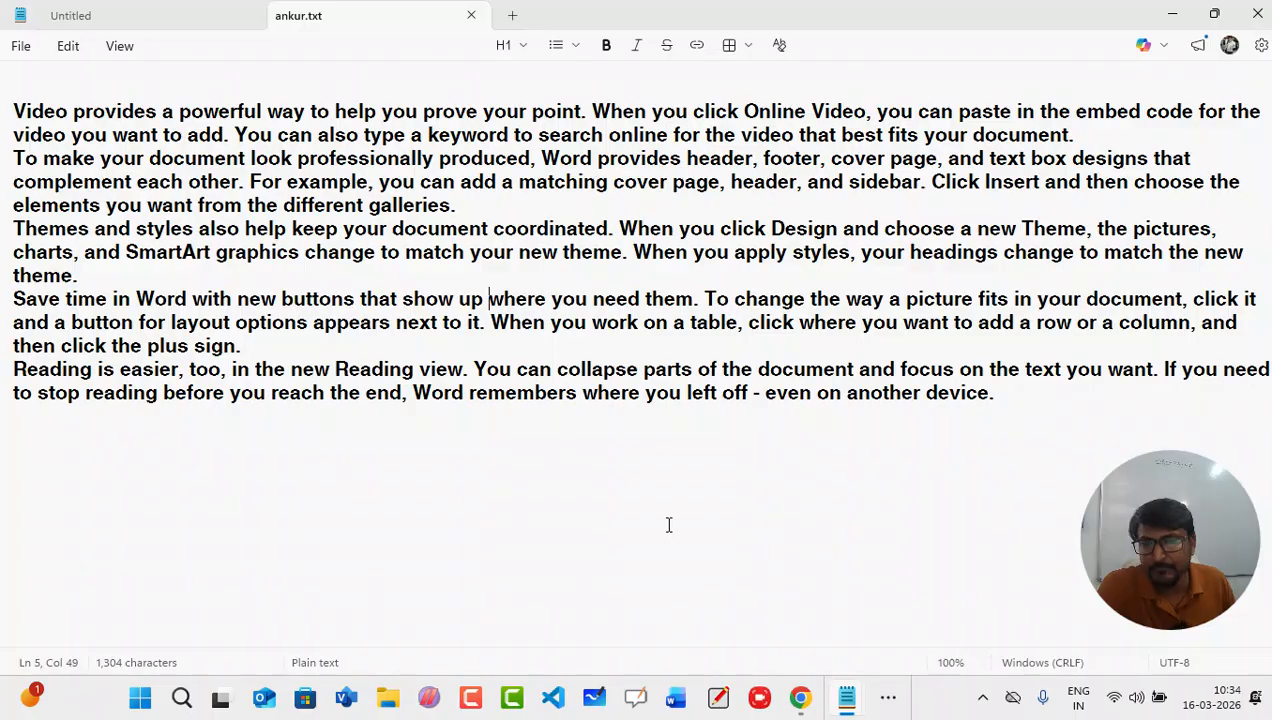
Step: Select and delete the whole document text, undo the deletion and clear the selection
left_click(74, 47)
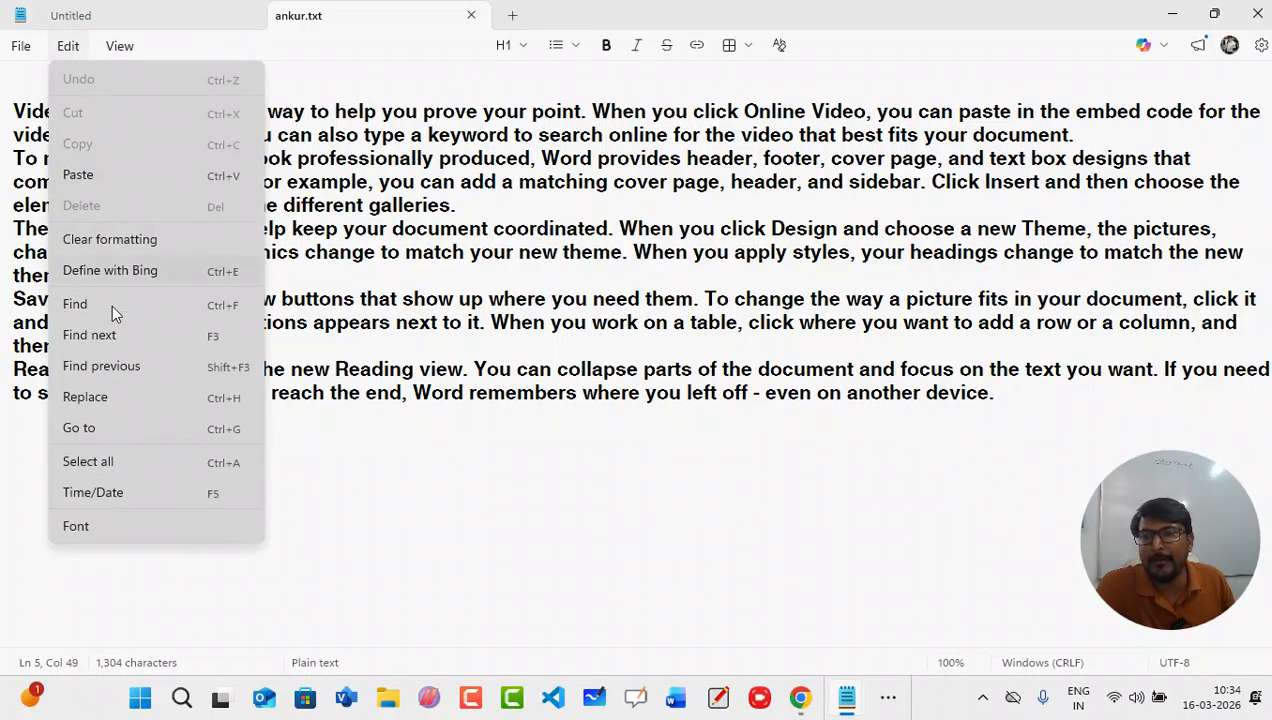
left_click(120, 458)
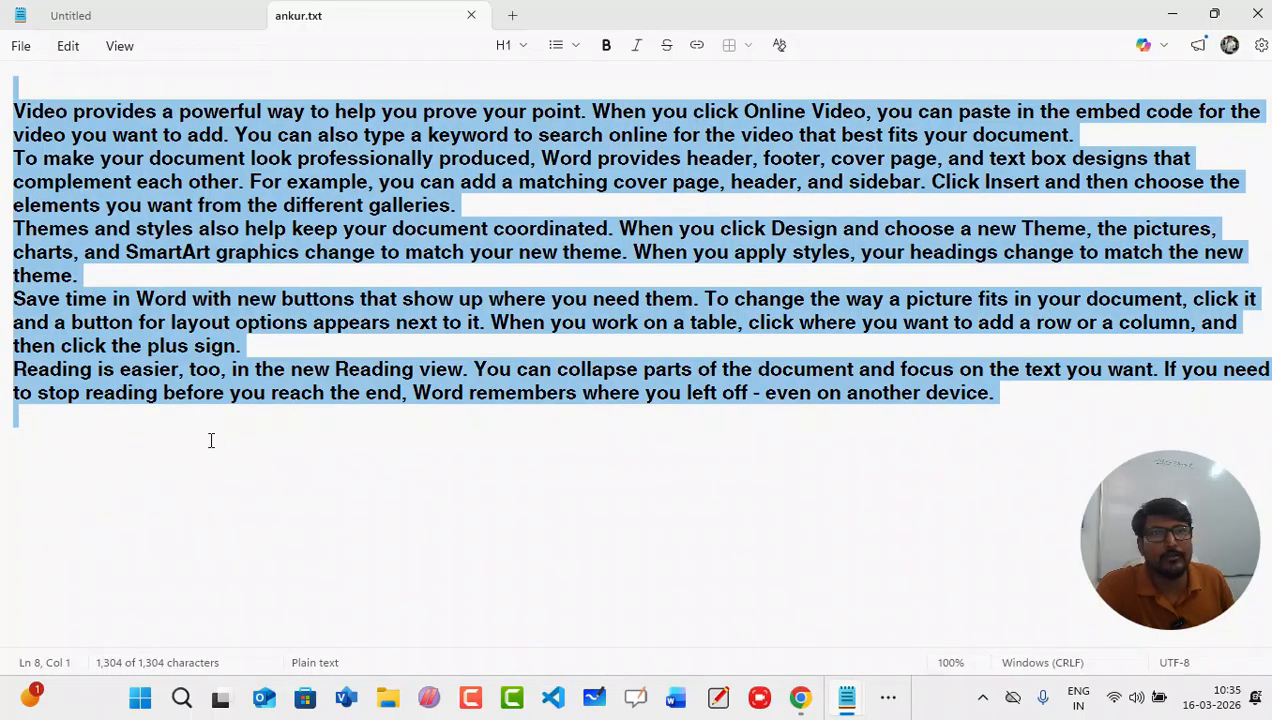
key("Delete")
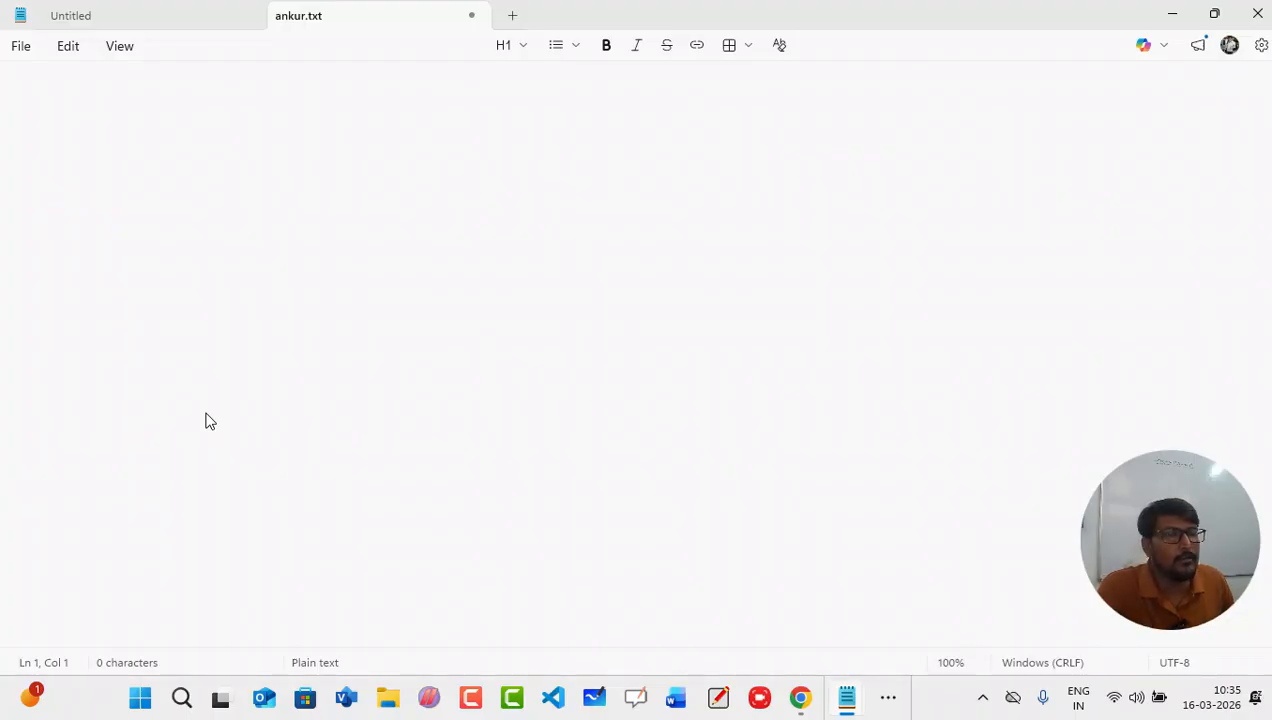
key("ctrl+z")
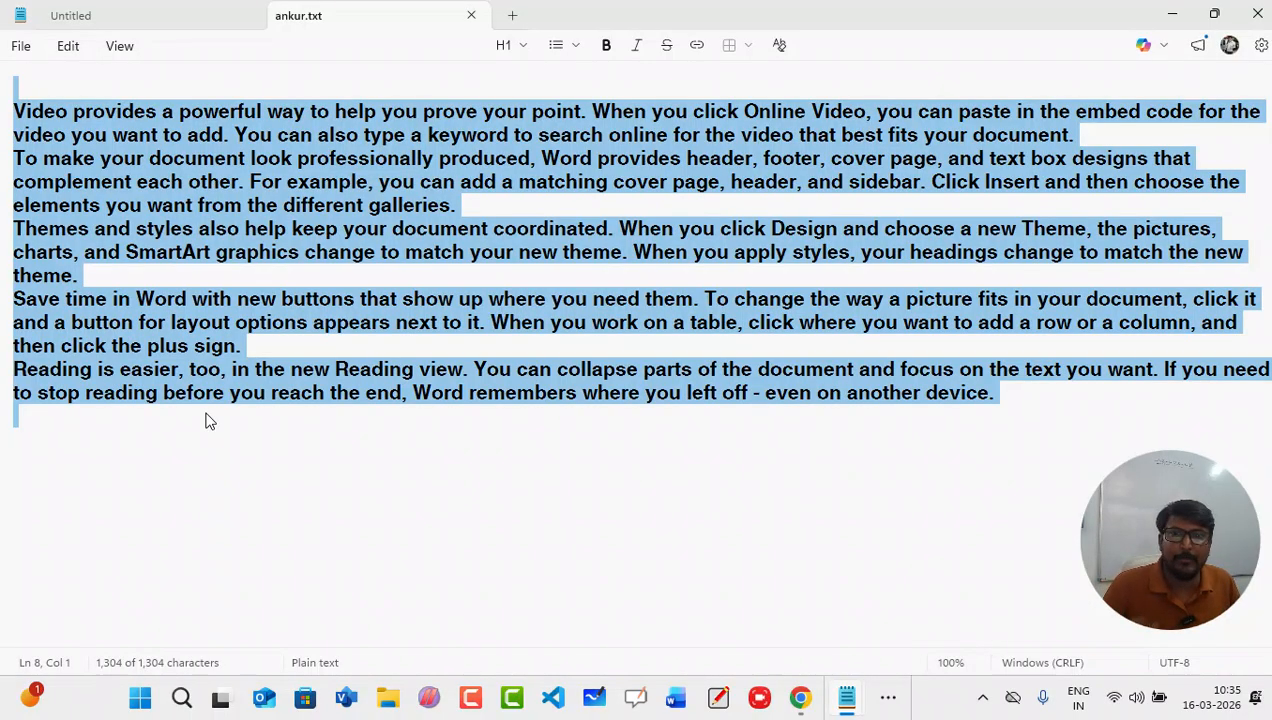
left_click(75, 447)
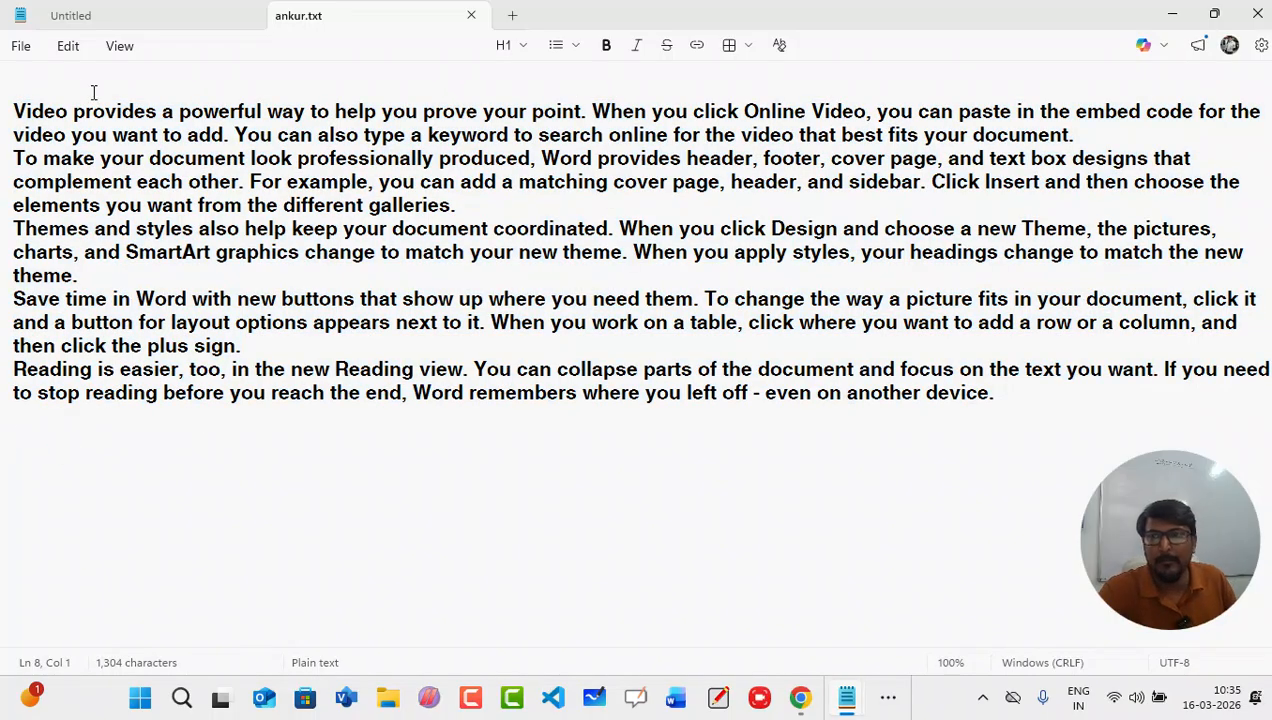
Step: Add two lines above the first paragraph and insert the current time and date on line 2
left_click(14, 111)
key("Return")
key("Return")
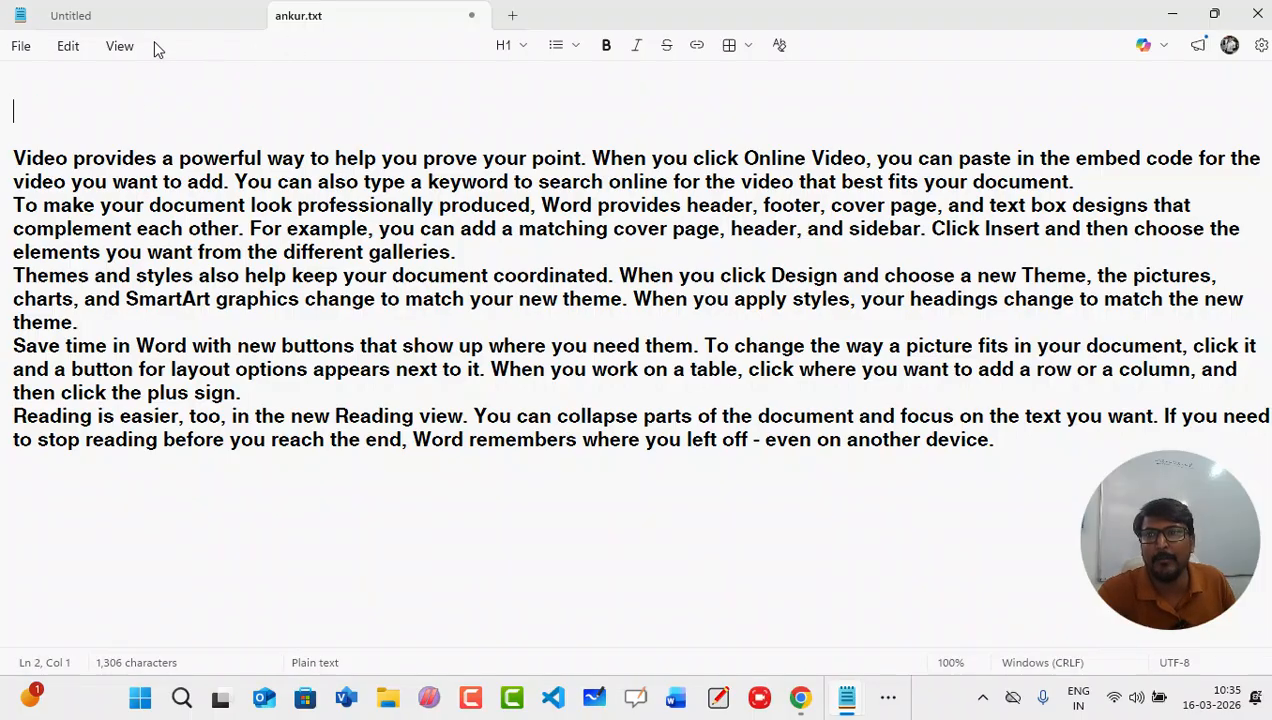
left_click(68, 46)
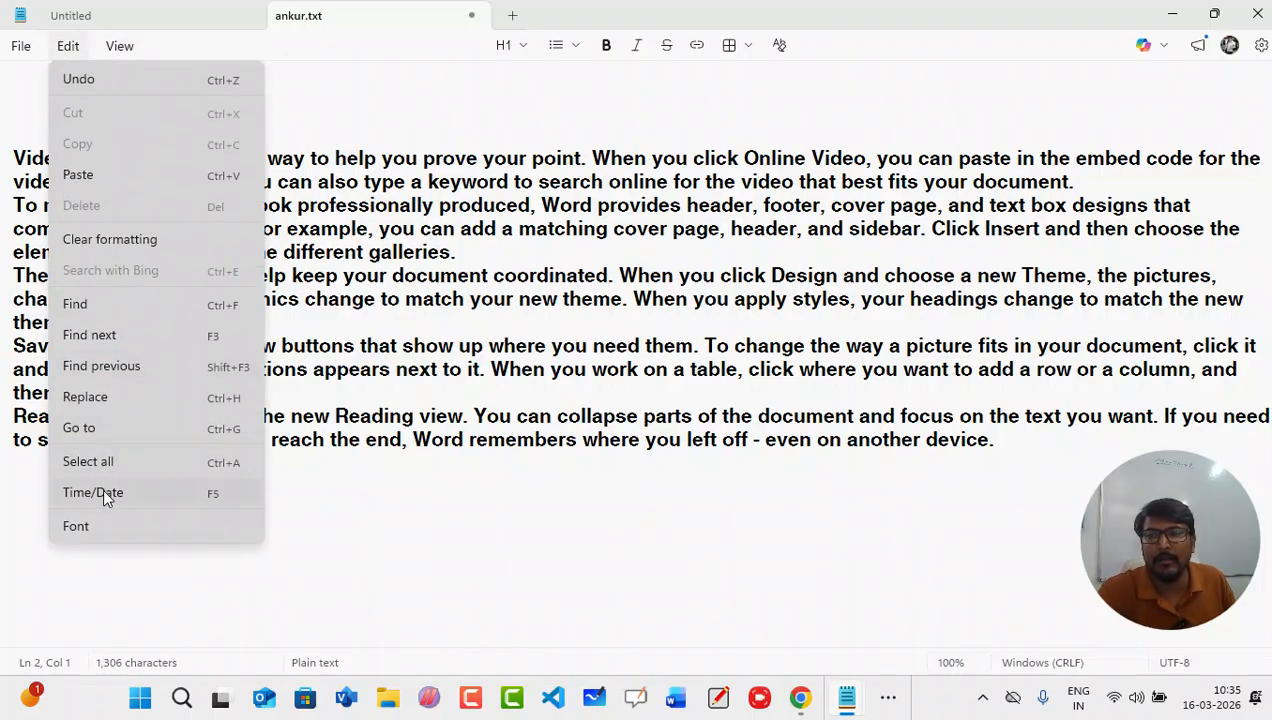
left_click(204, 496)
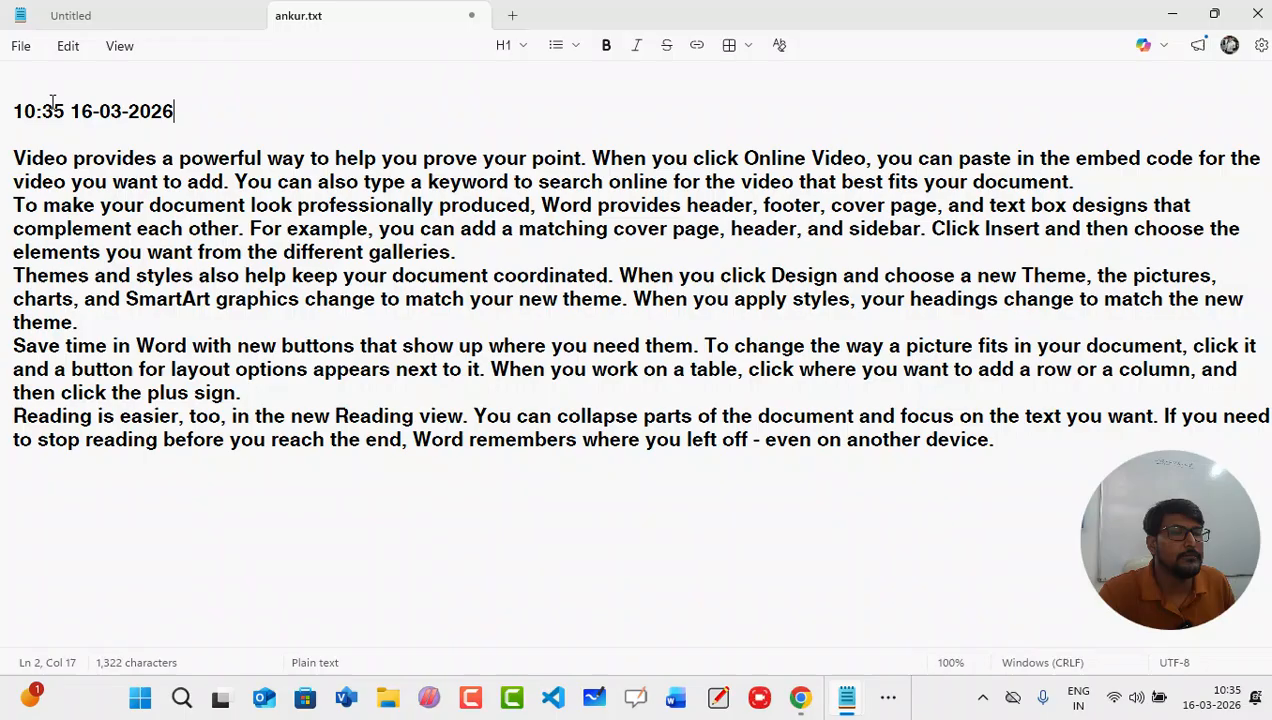
left_click(22, 481)
left_click(68, 46)
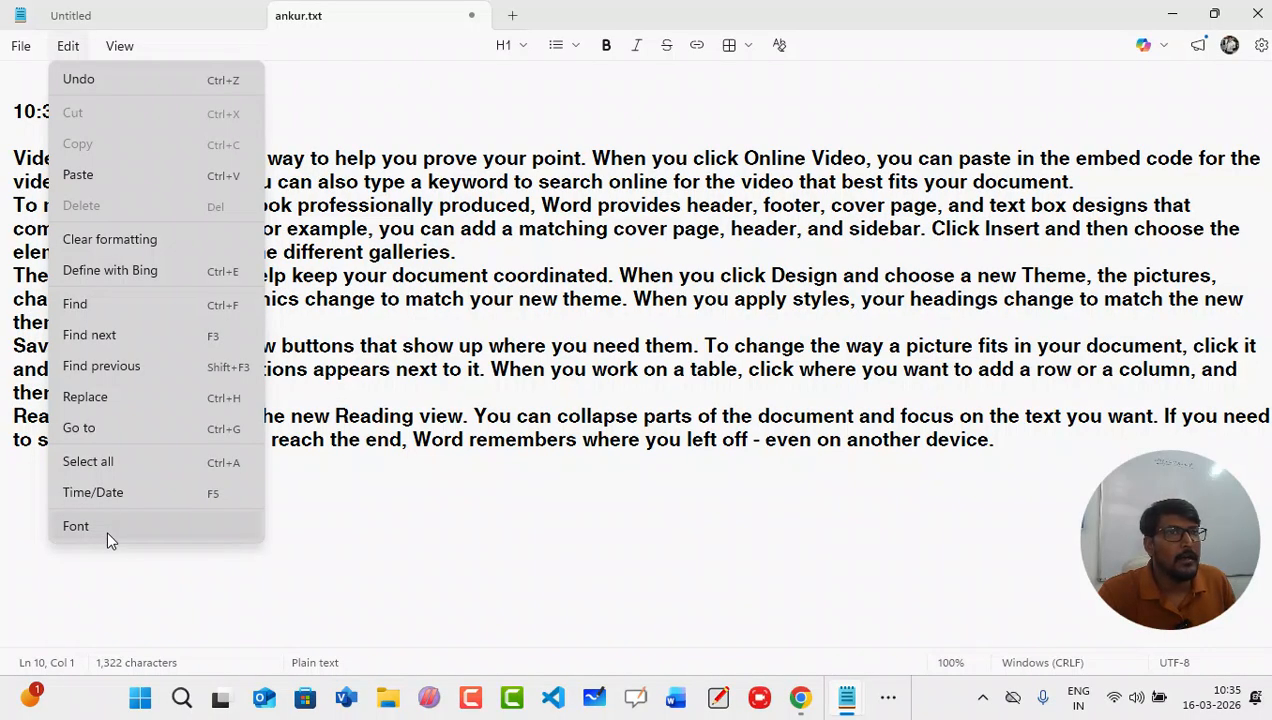
left_click(320, 488)
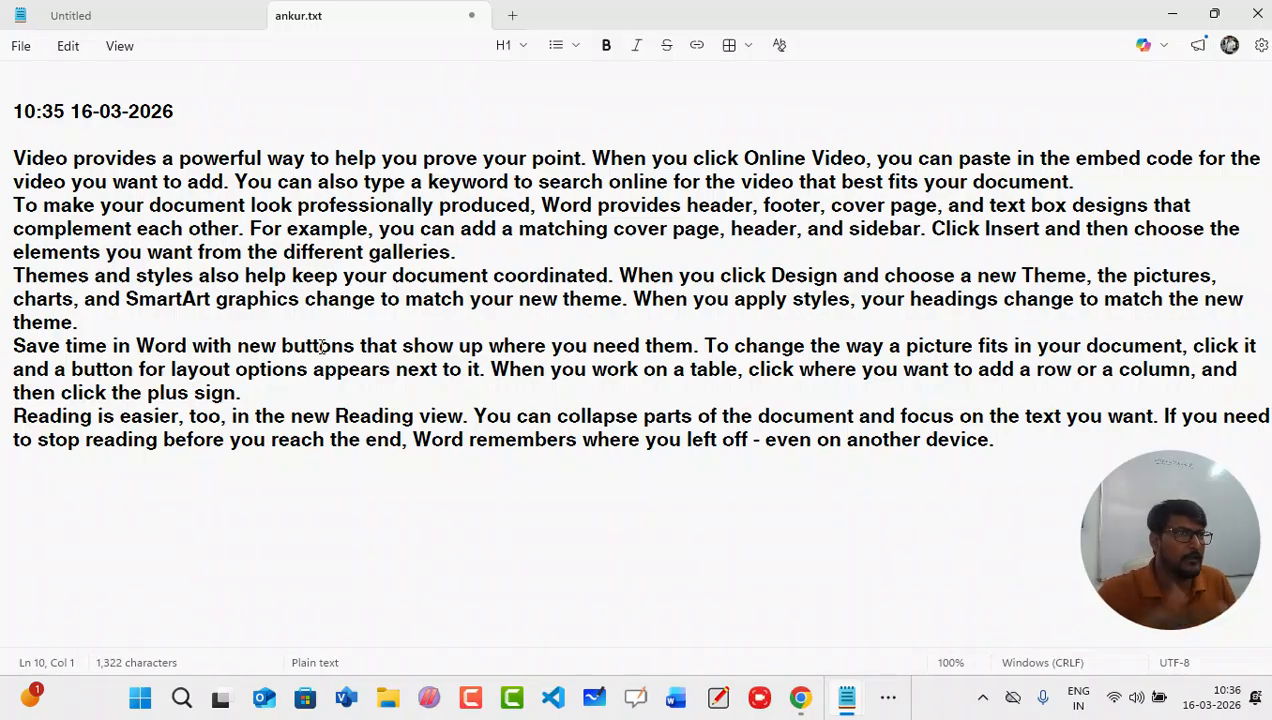
Step: Set the text's font family to Gotham in the font settings and return to the document
left_click(70, 47)
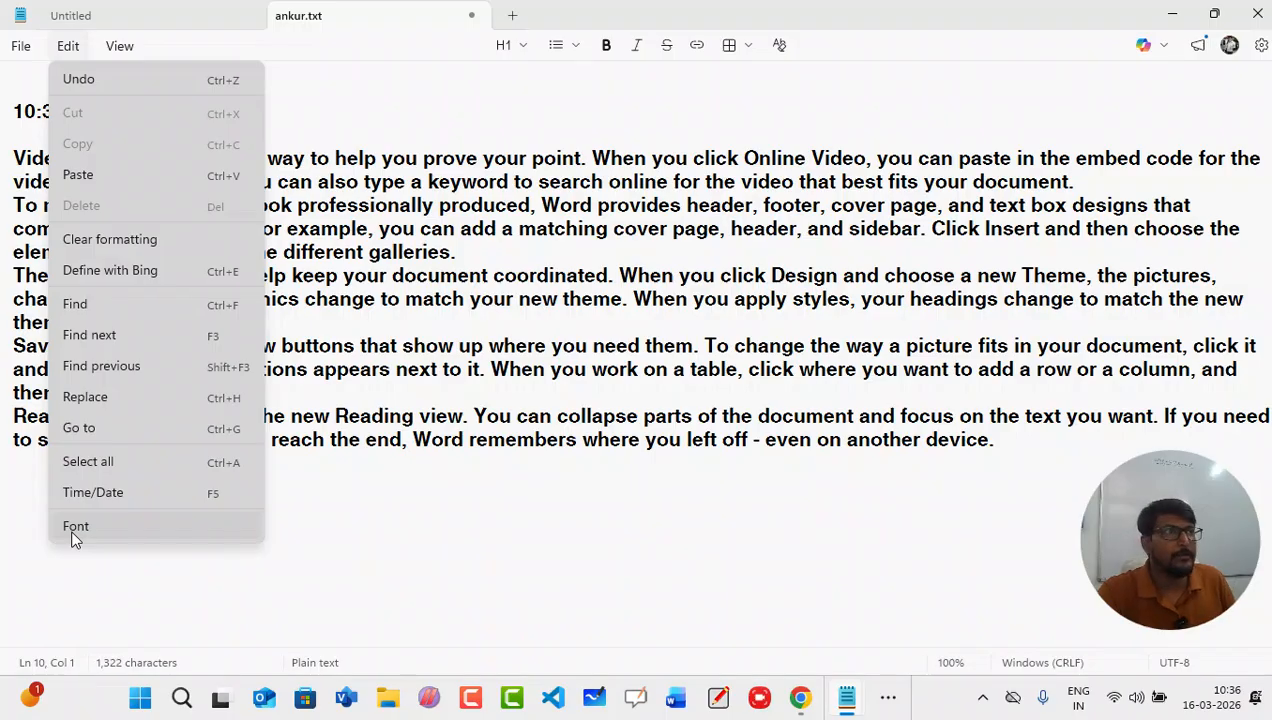
left_click(75, 530)
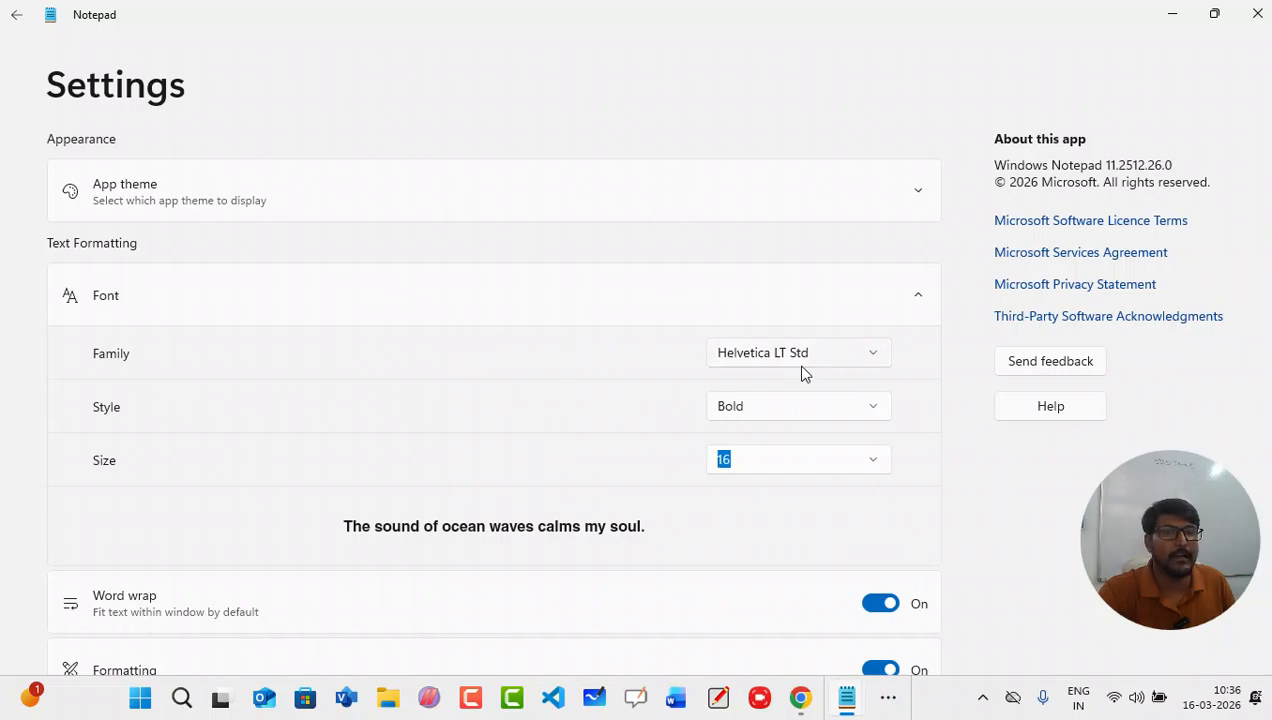
left_click(873, 358)
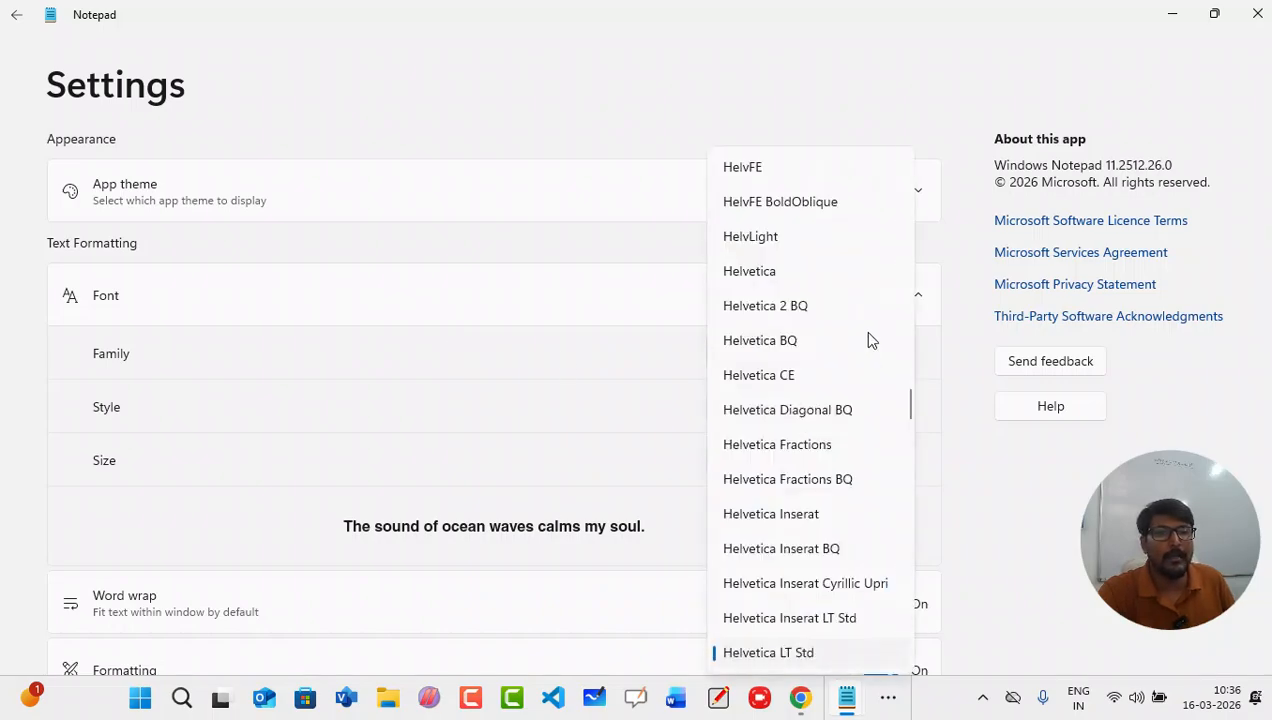
left_click(702, 77)
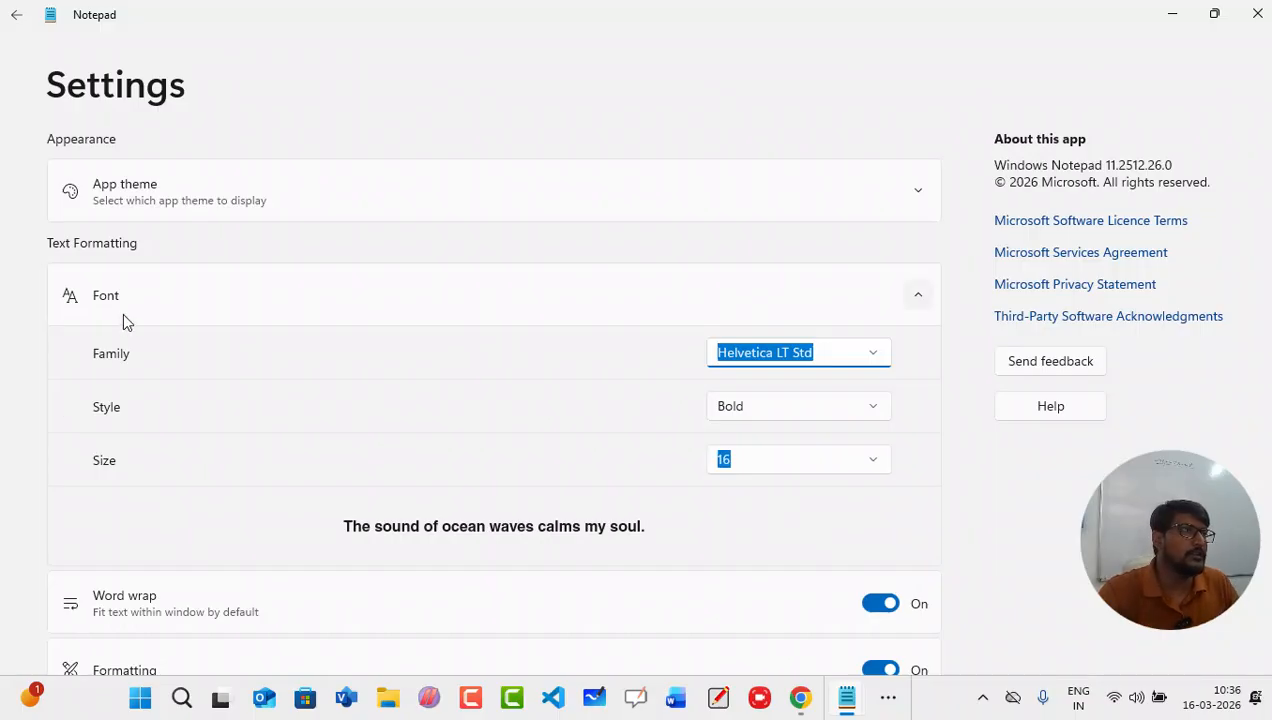
left_click(880, 356)
scroll(781, 550, "down", 5)
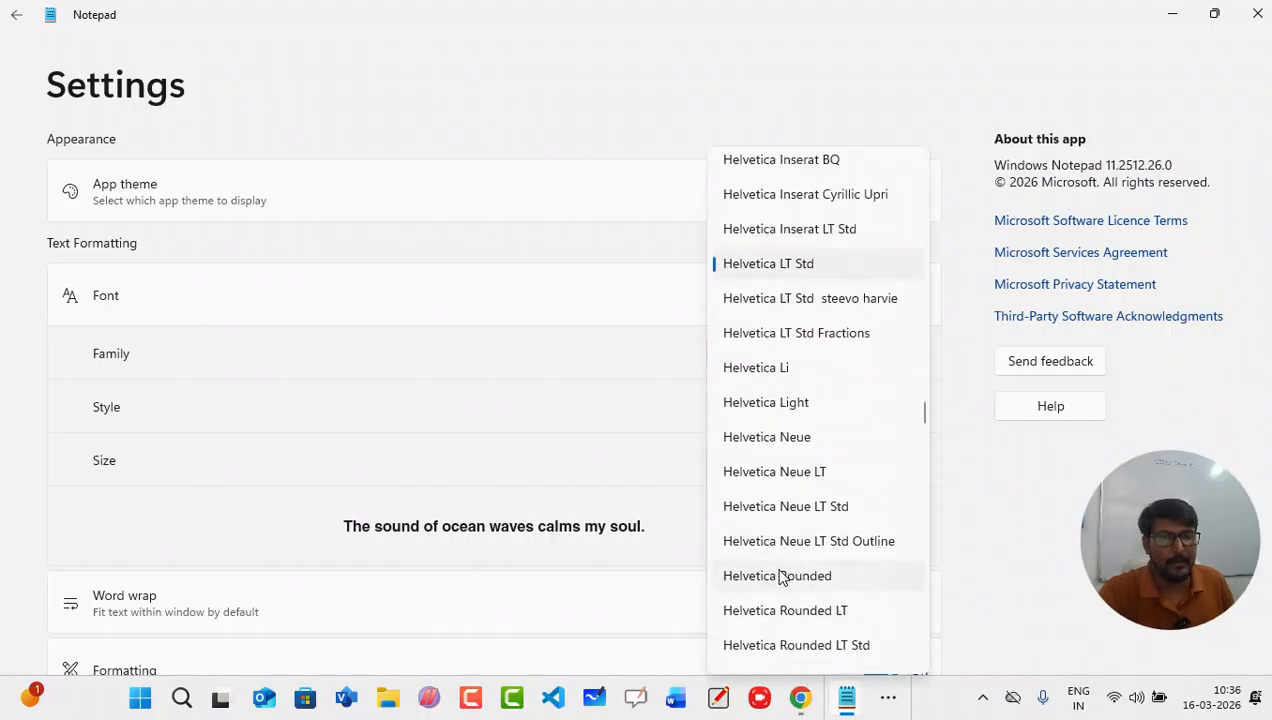
scroll(781, 585, "up", 5)
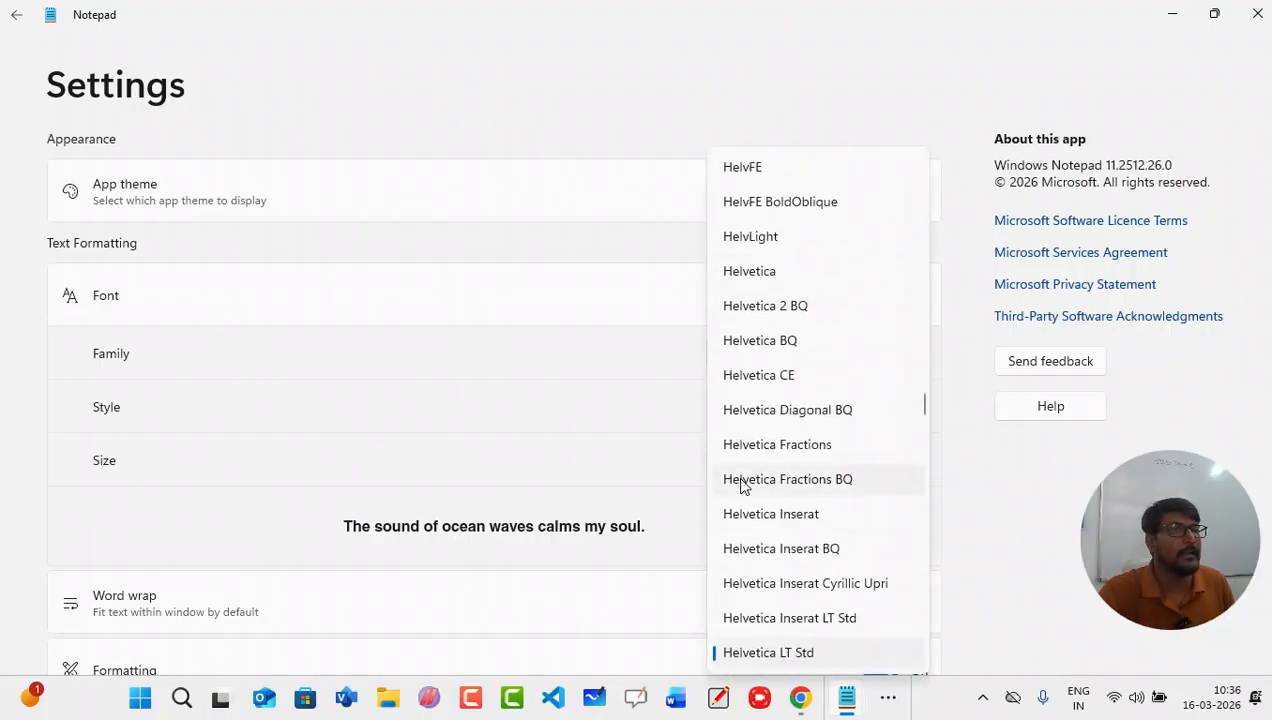
scroll(733, 270, "up", 6)
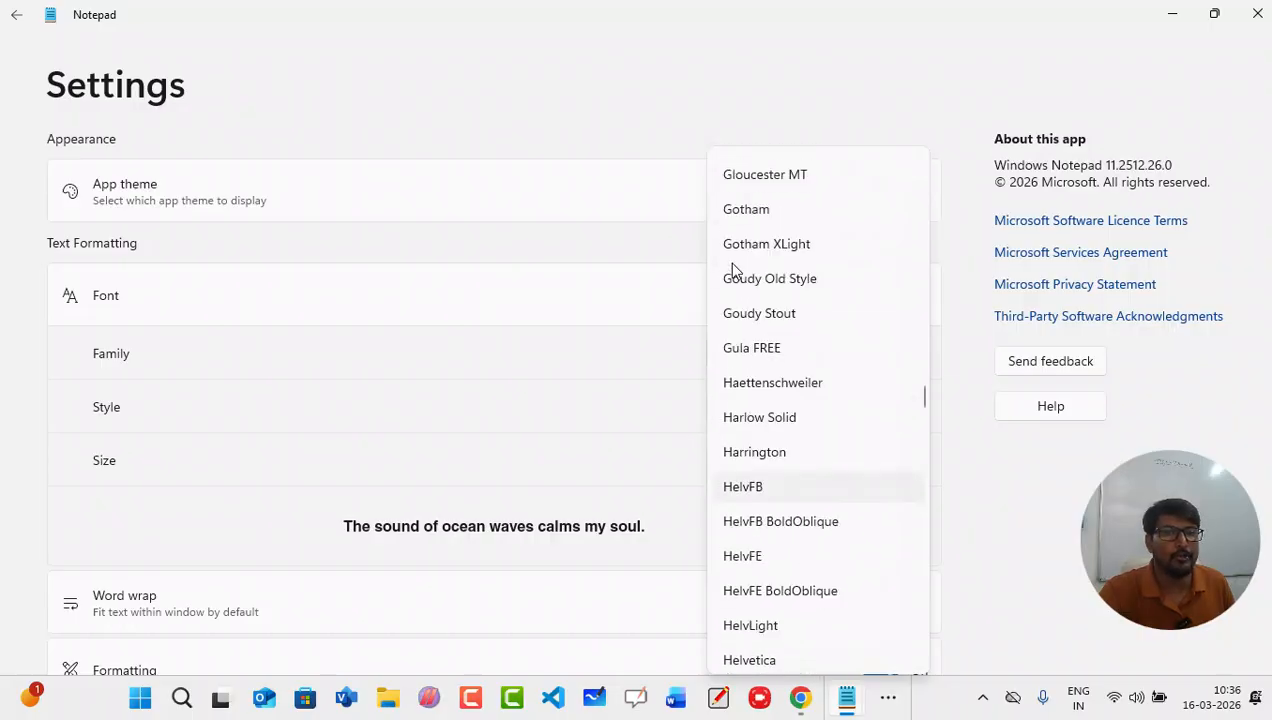
scroll(733, 268, "up", 2)
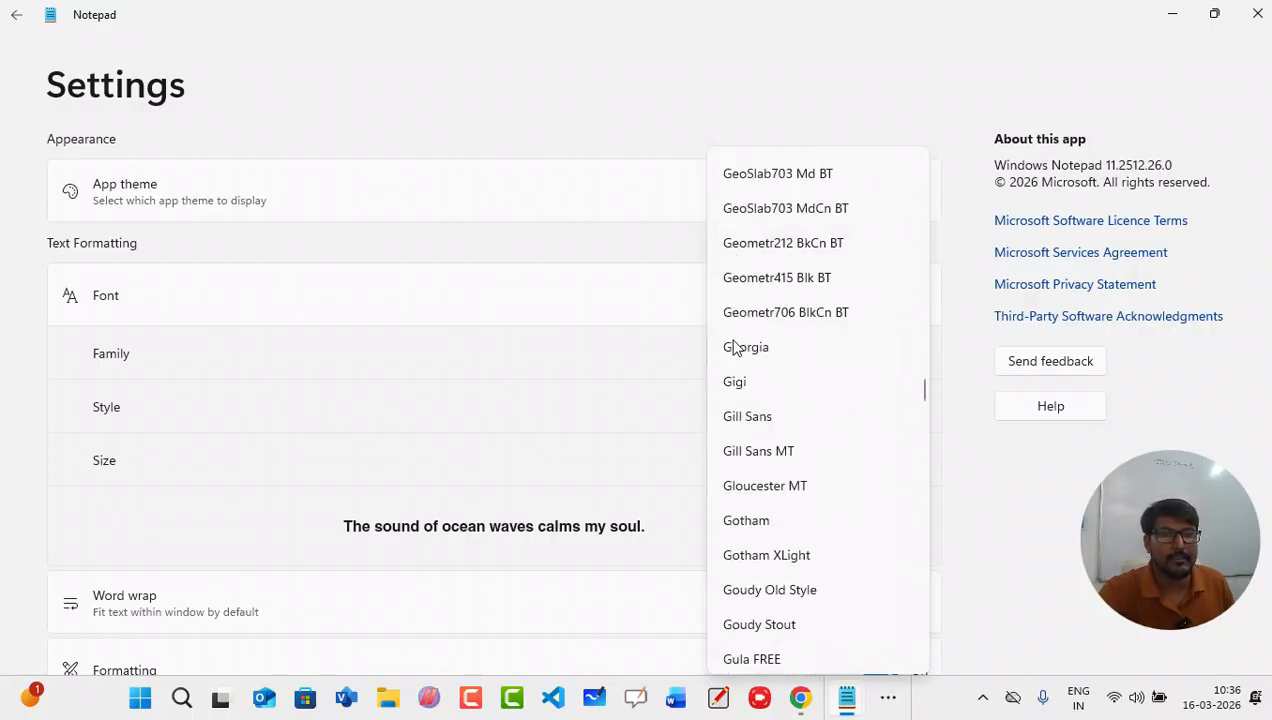
left_click(748, 522)
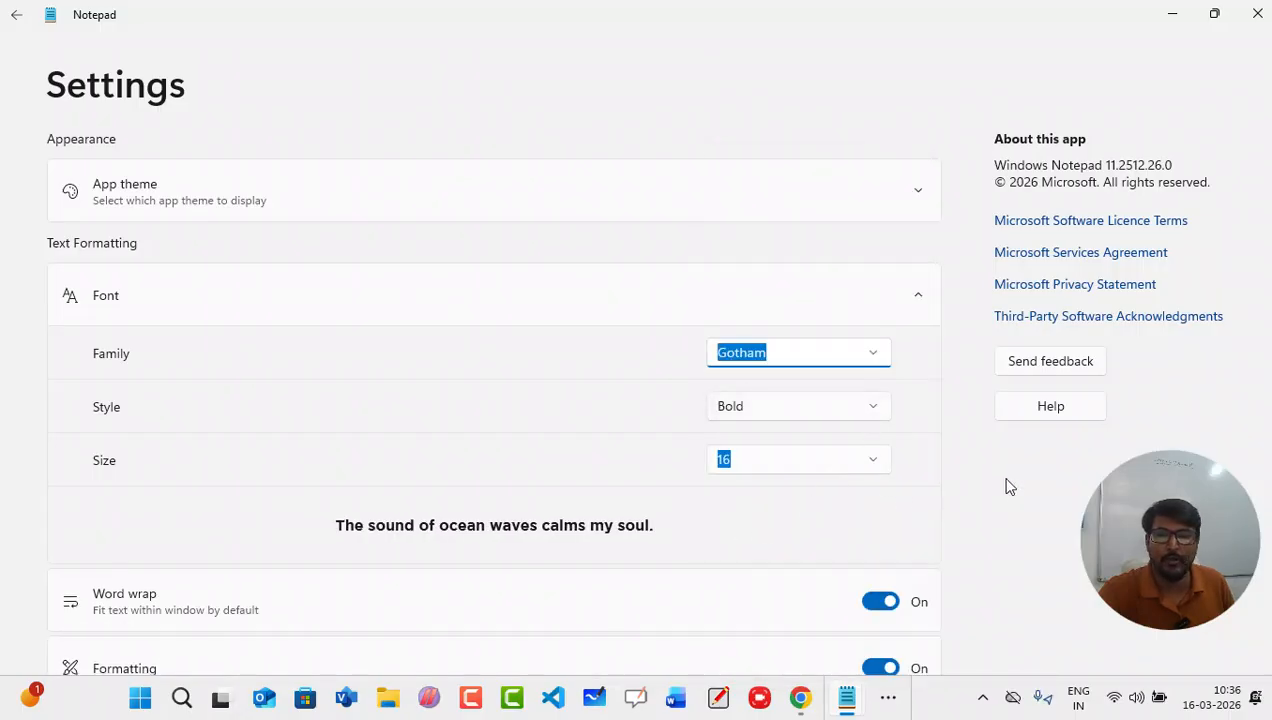
left_click(17, 20)
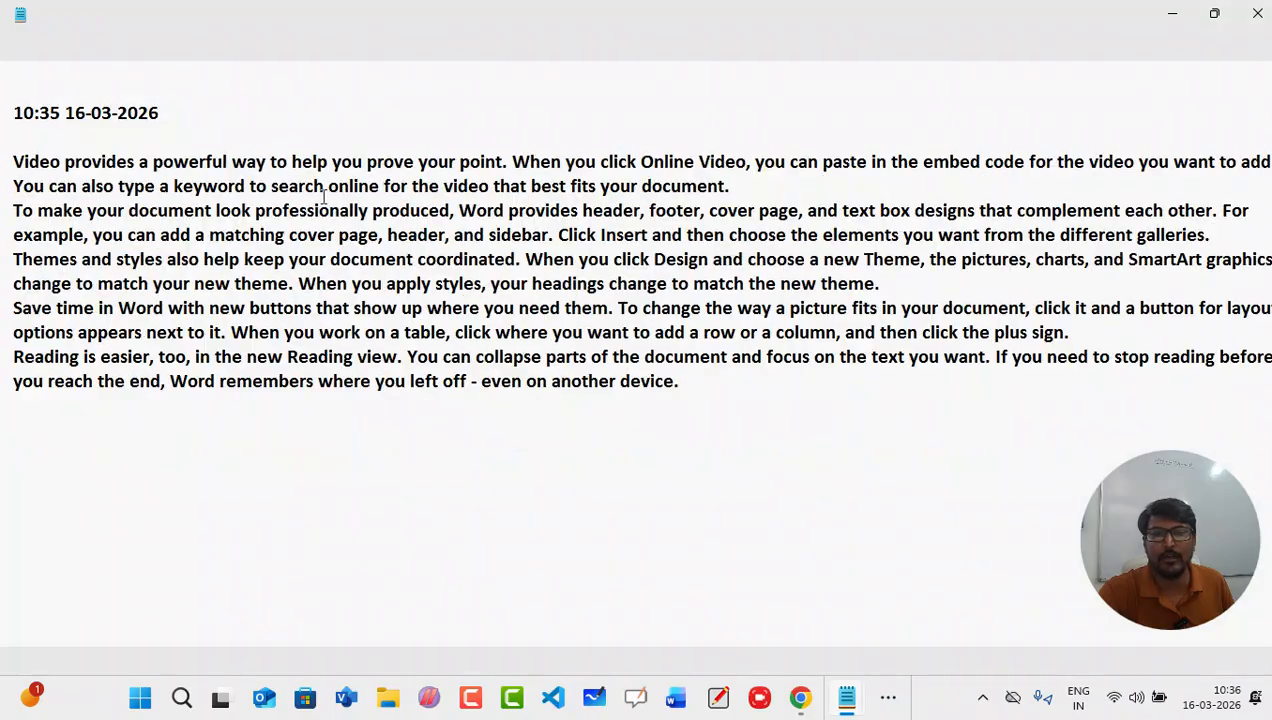
Step: Add two line breaks after the final sentence ending "even on another device"
left_click(710, 395)
left_click(696, 379)
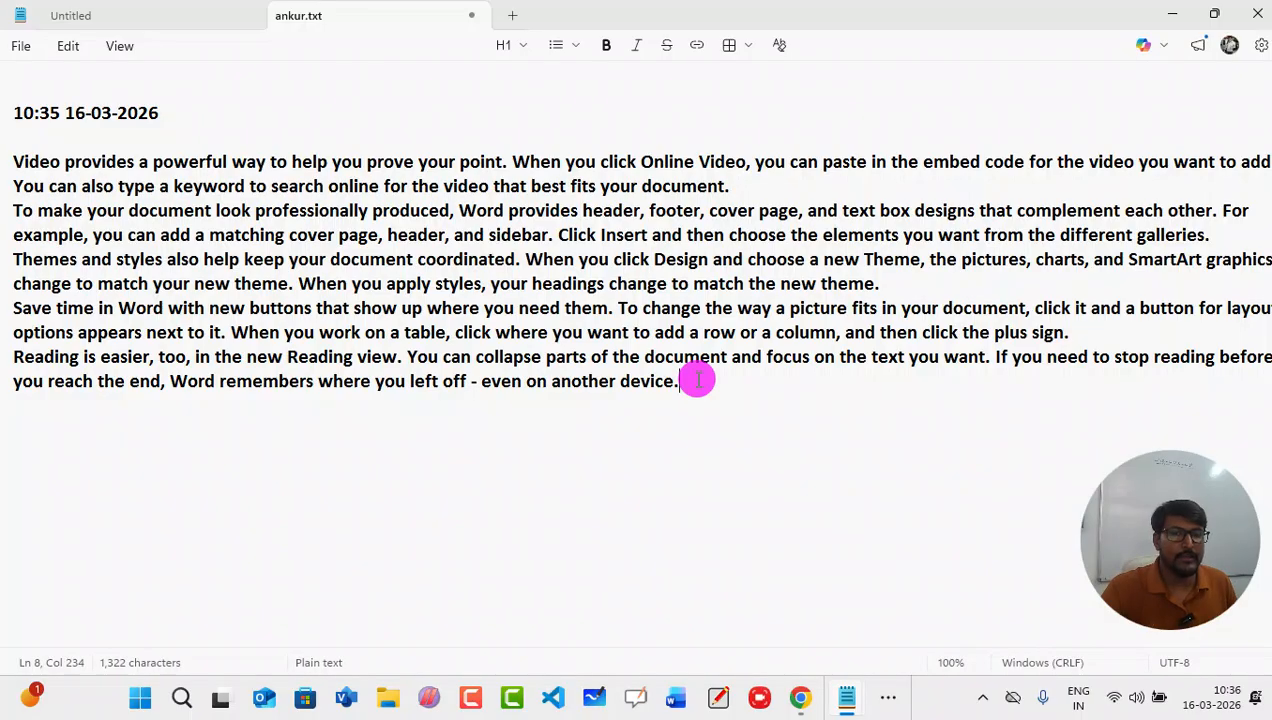
key("Return")
key("Down")
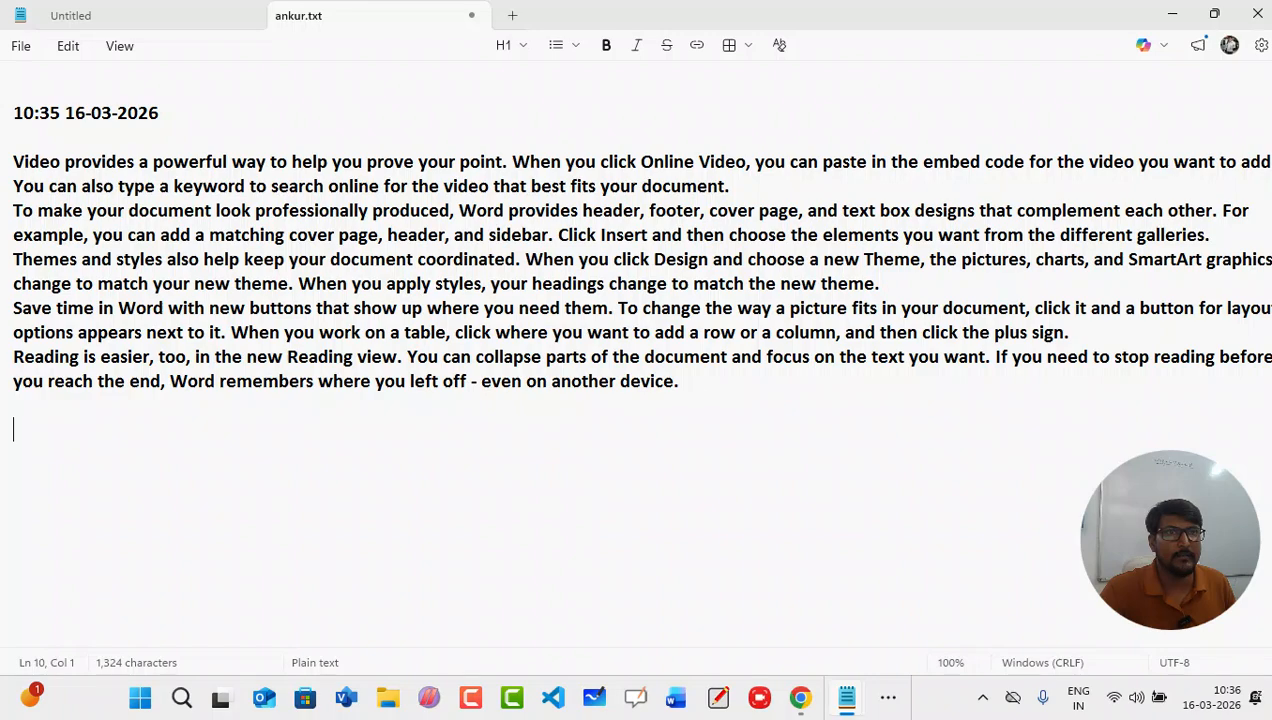
left_click(68, 44)
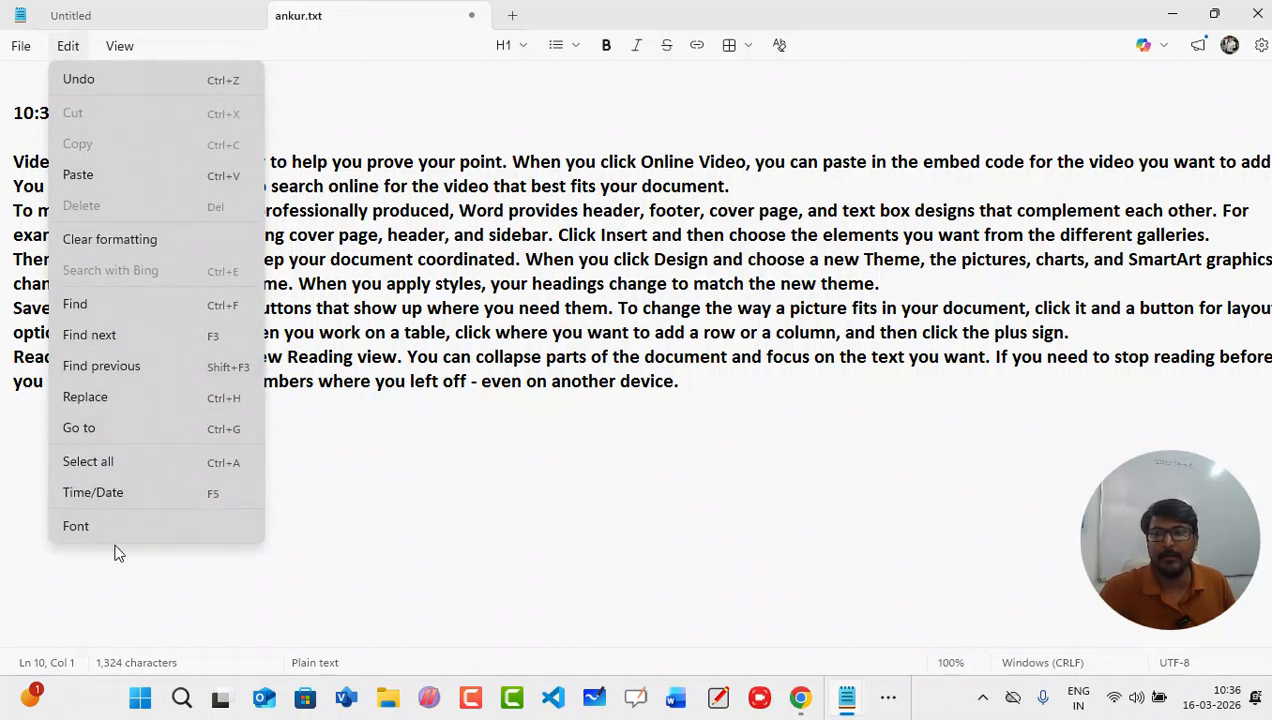
left_click(654, 514)
left_click(121, 45)
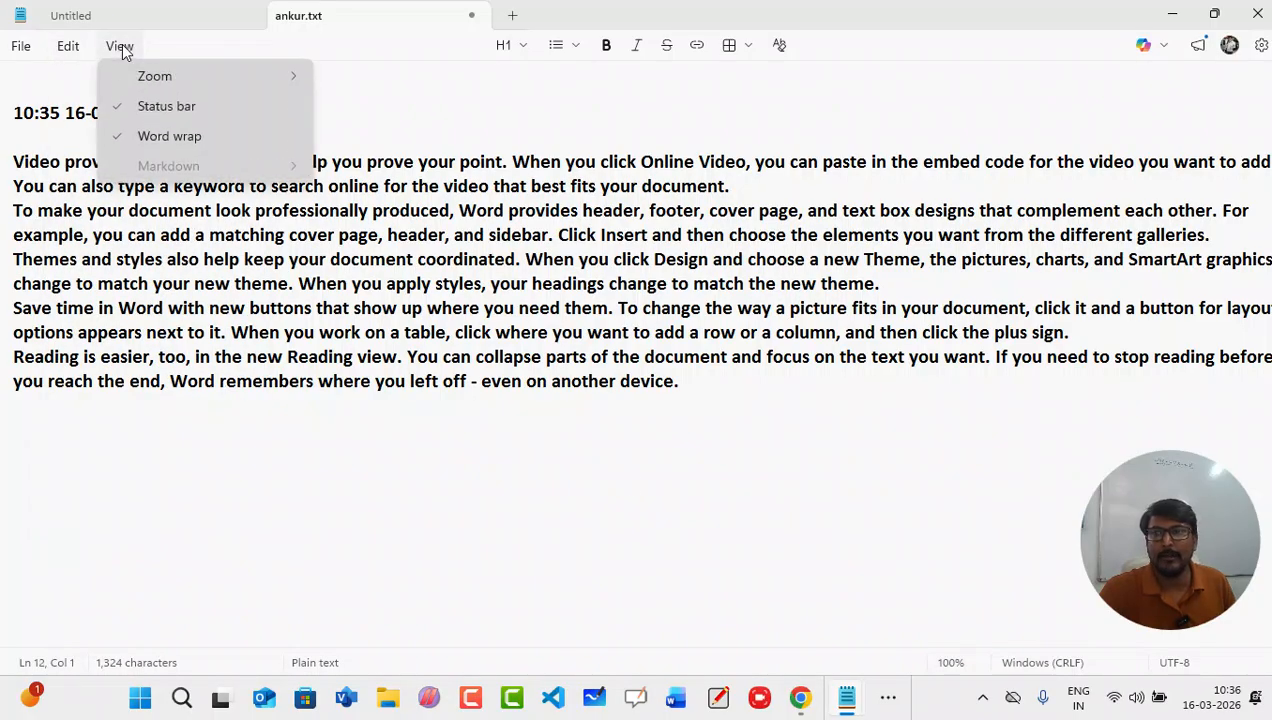
left_click(66, 42)
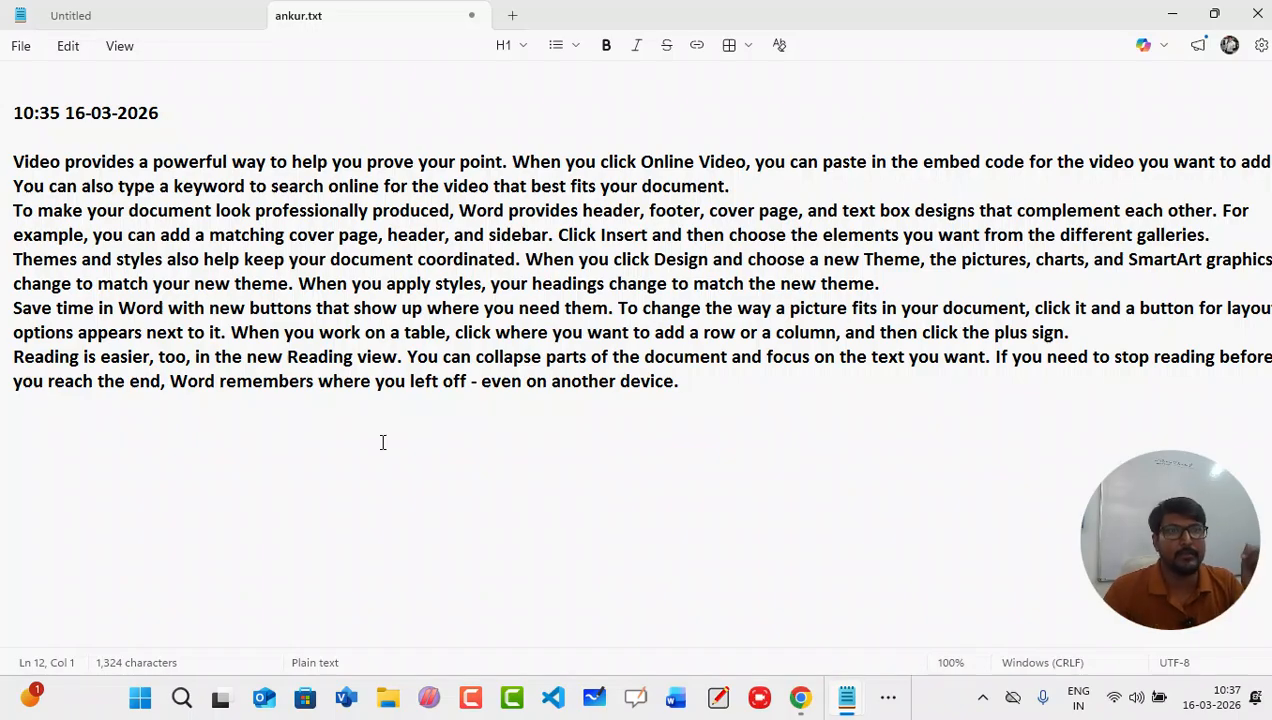
Step: Replace the first two occurrences of "CLICK" one by one with the replacement text already entered, then replace all remaining occurrences at once
left_click(61, 52)
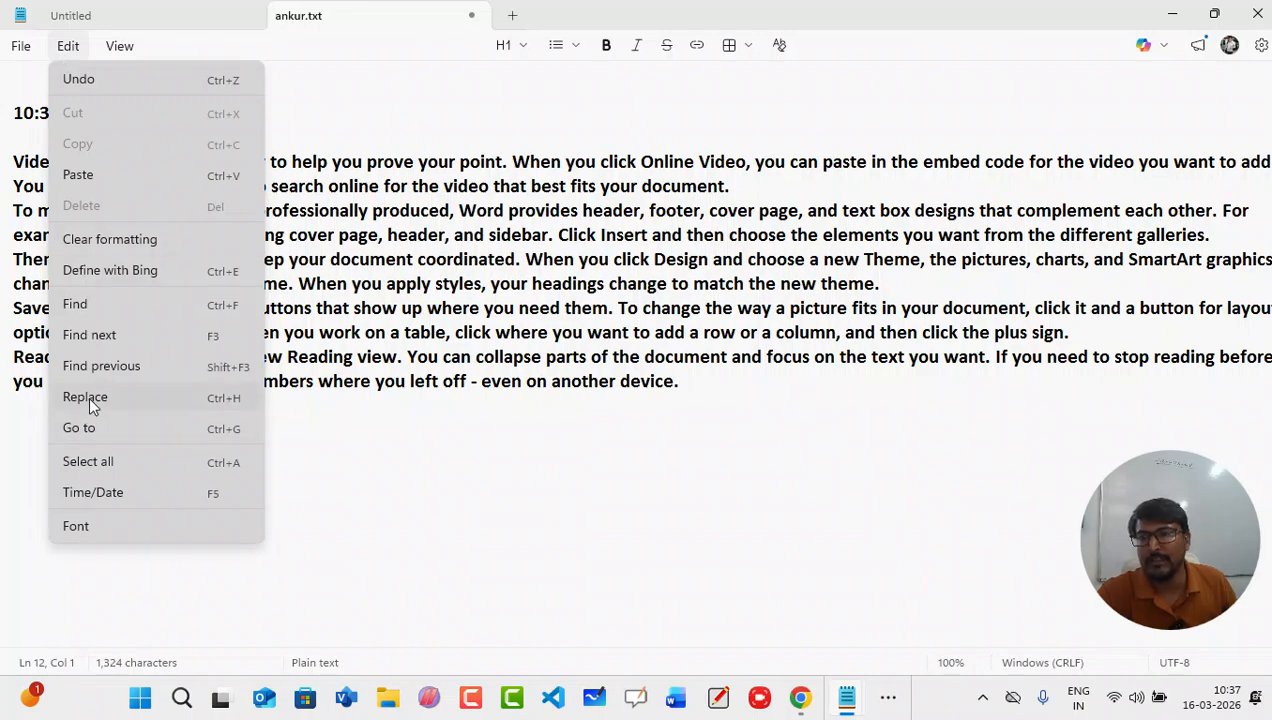
left_click(166, 400)
left_click_drag(350, 96, 257, 94)
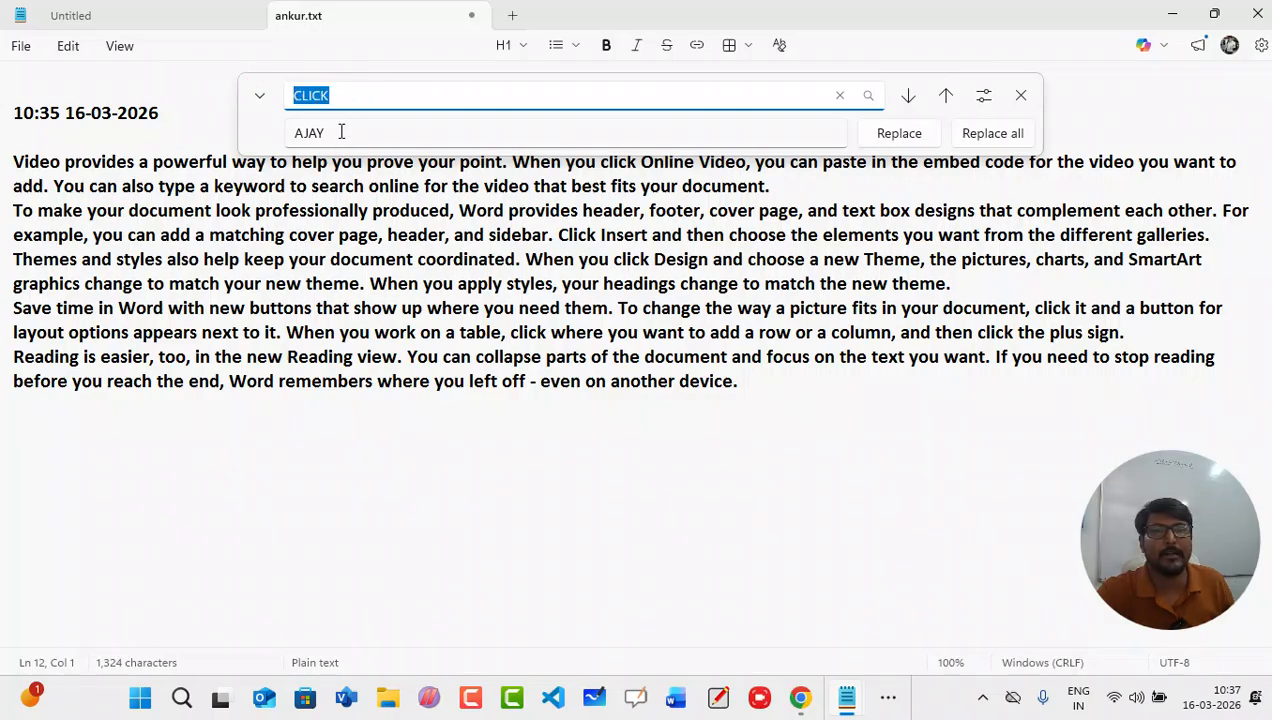
left_click(890, 133)
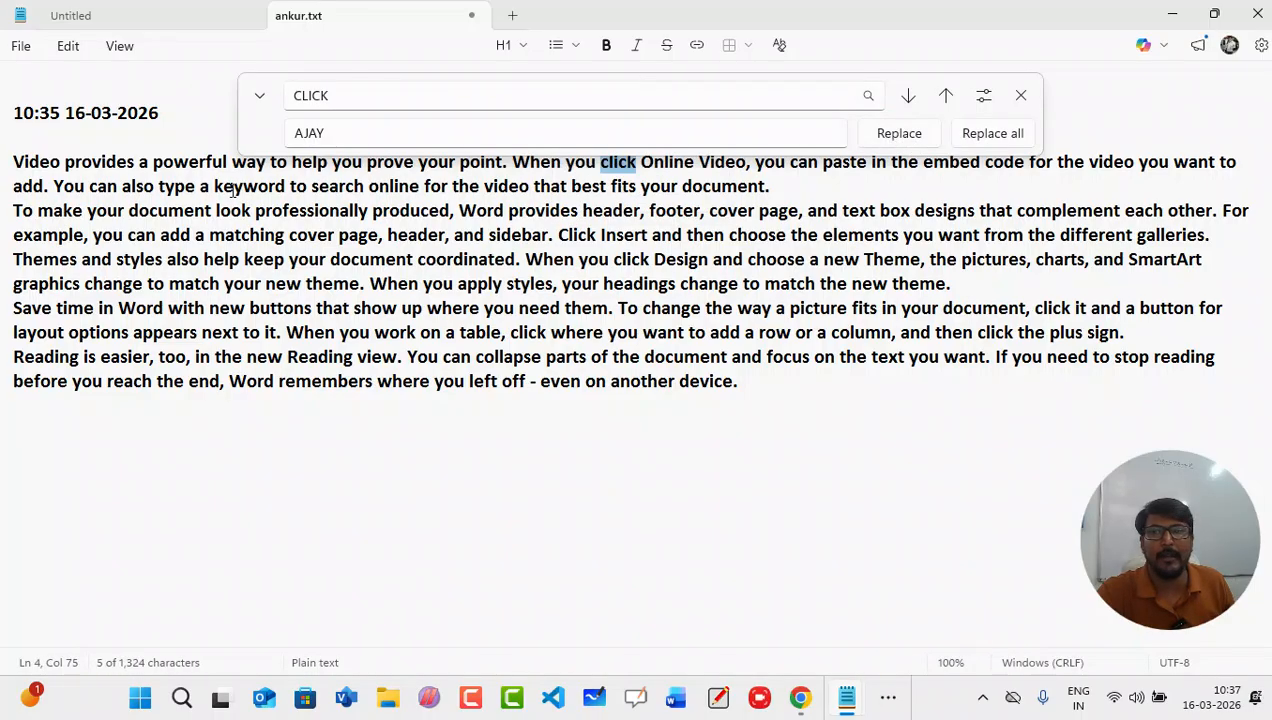
scroll(410, 236, "up", 2)
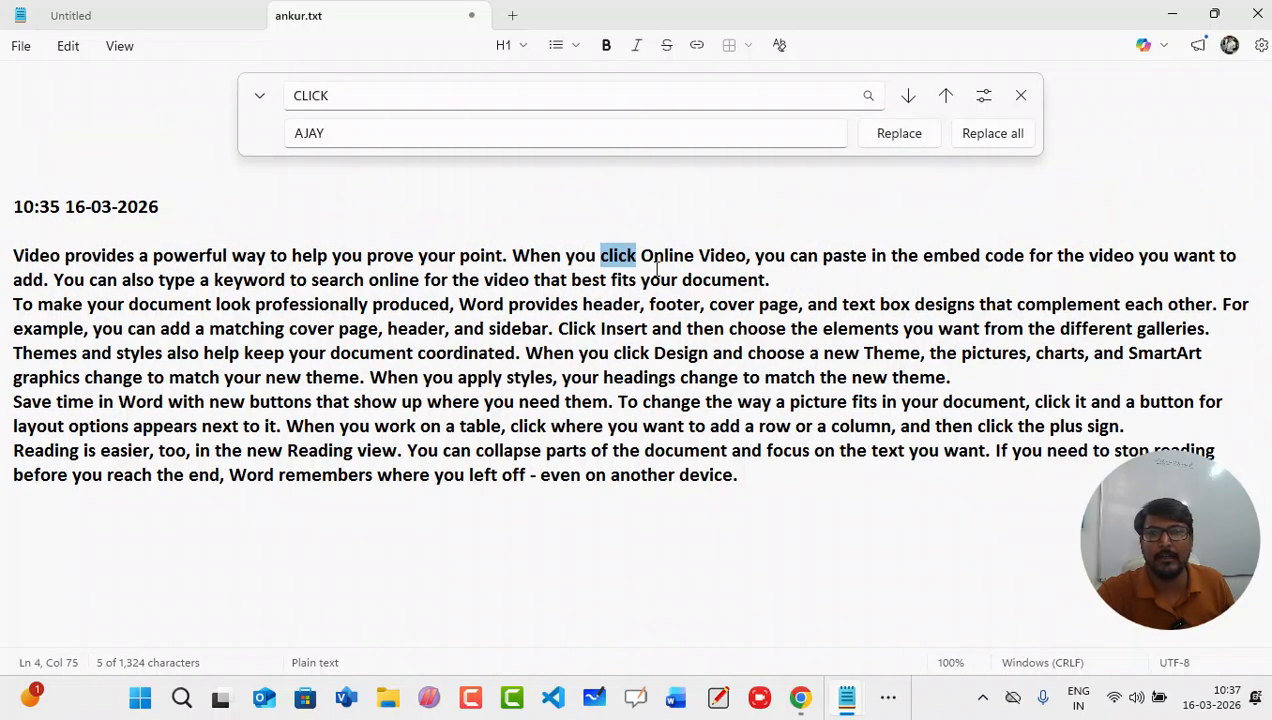
left_click(894, 138)
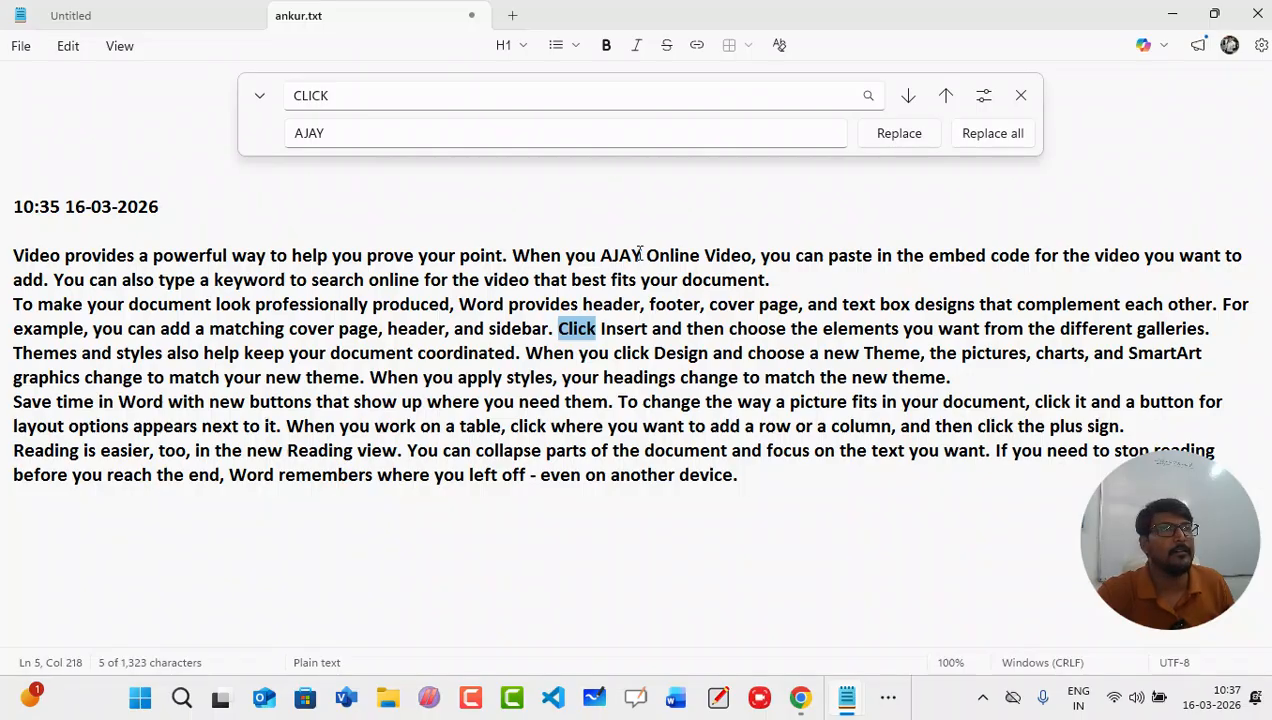
left_click(897, 137)
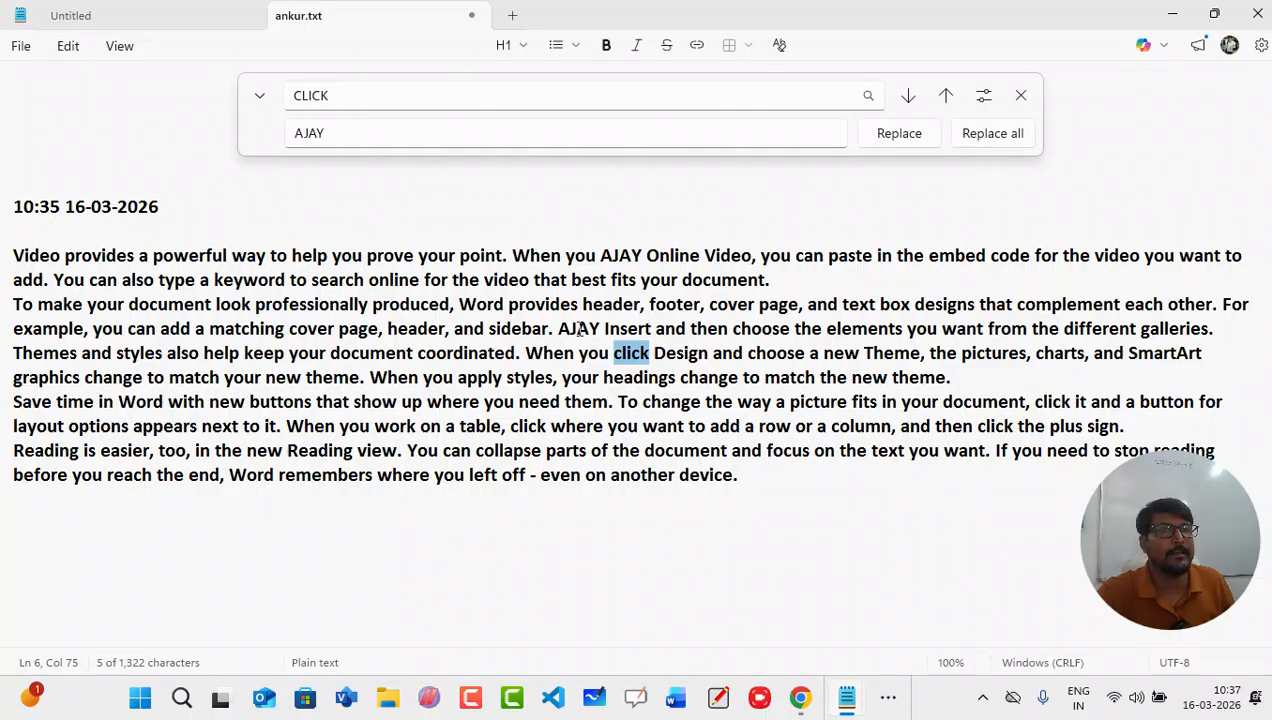
left_click(974, 137)
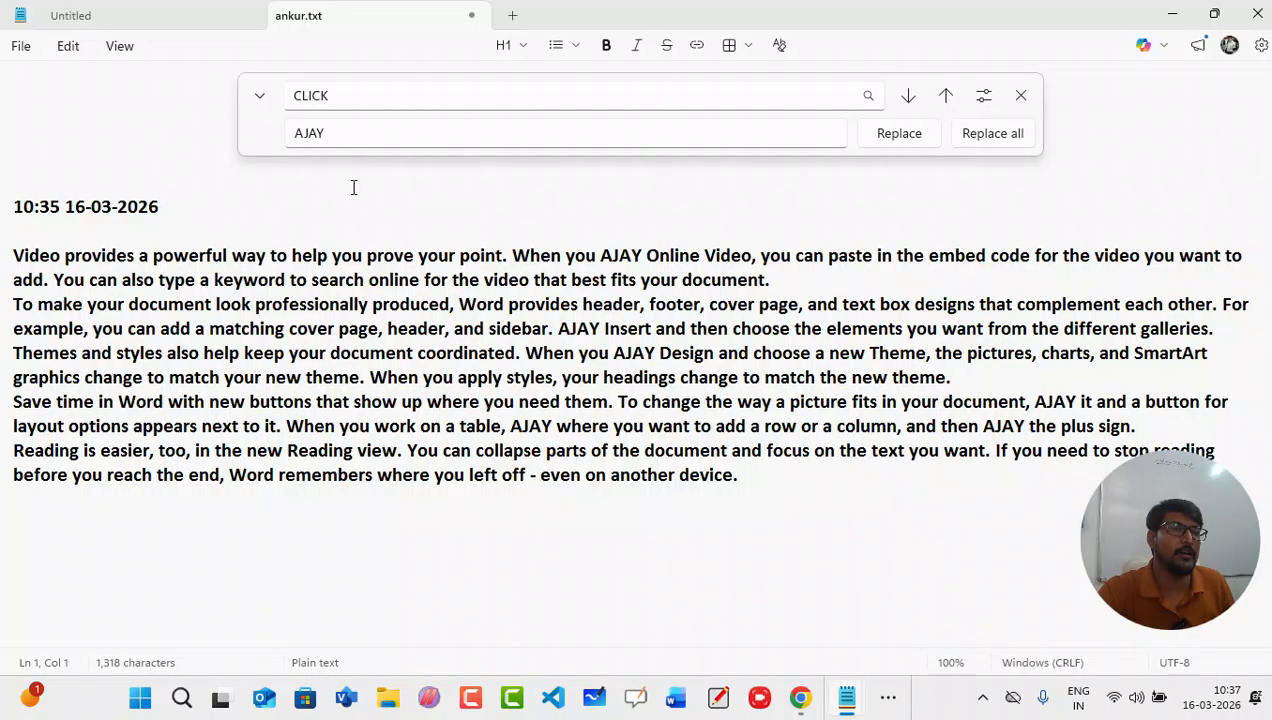
Step: Examine the Match case and Wrap around search options and close the find and replace bar
left_click(984, 95)
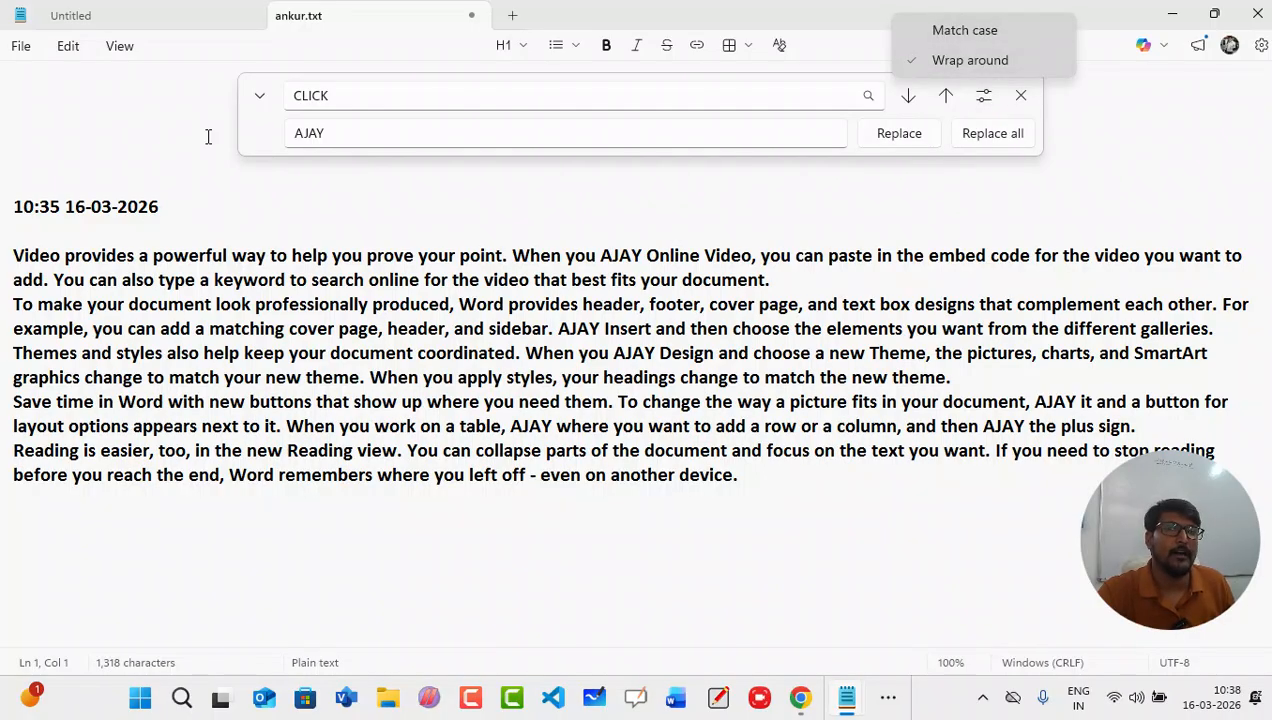
left_click(344, 94)
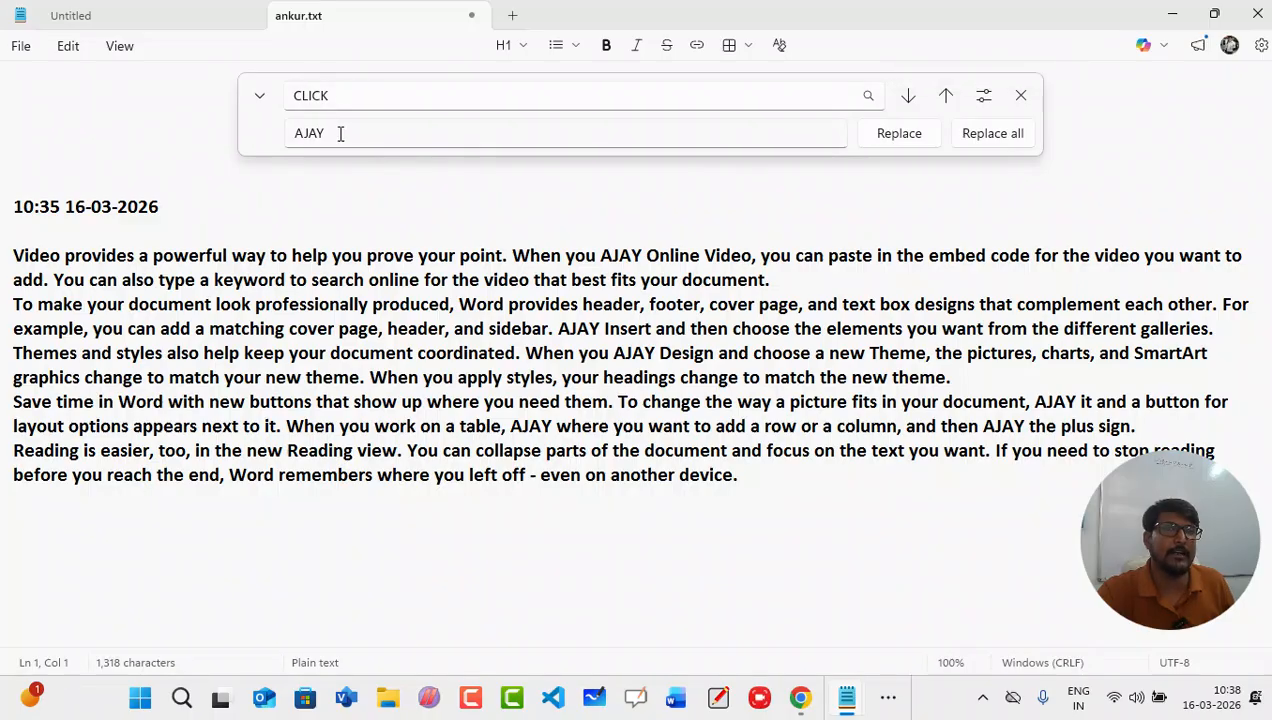
left_click(990, 96)
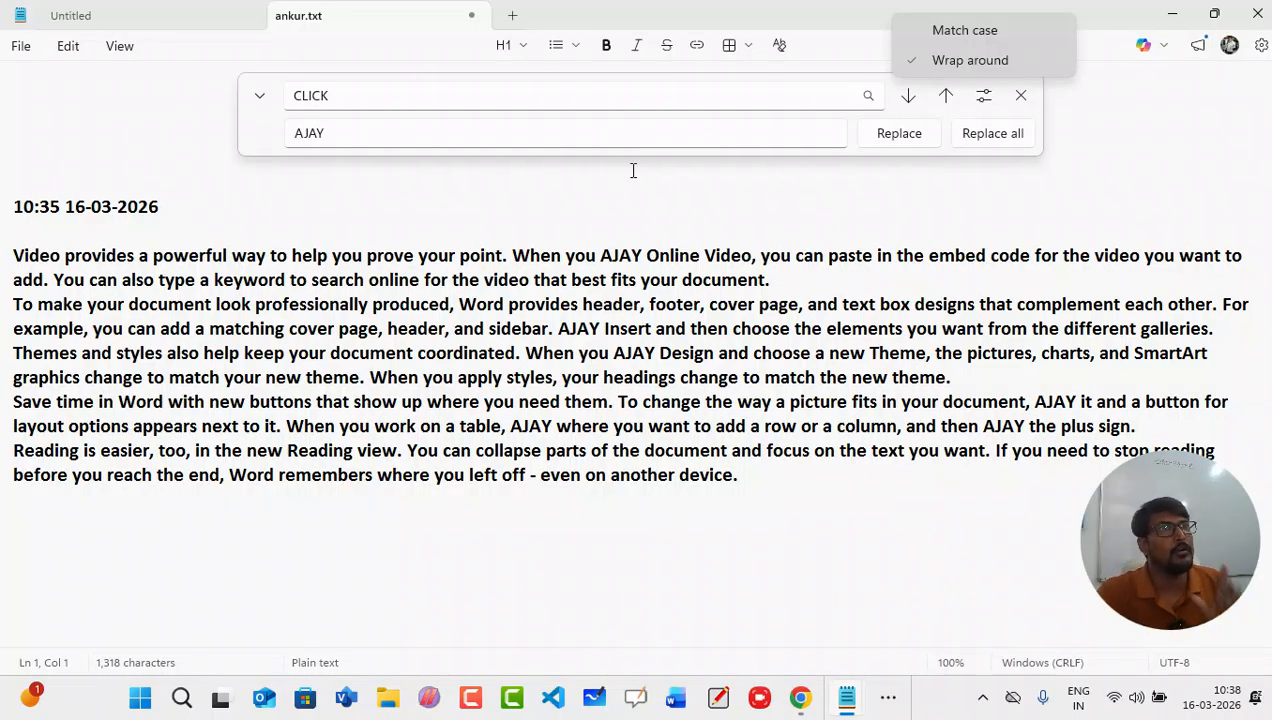
left_click(1016, 101)
left_click(1016, 101)
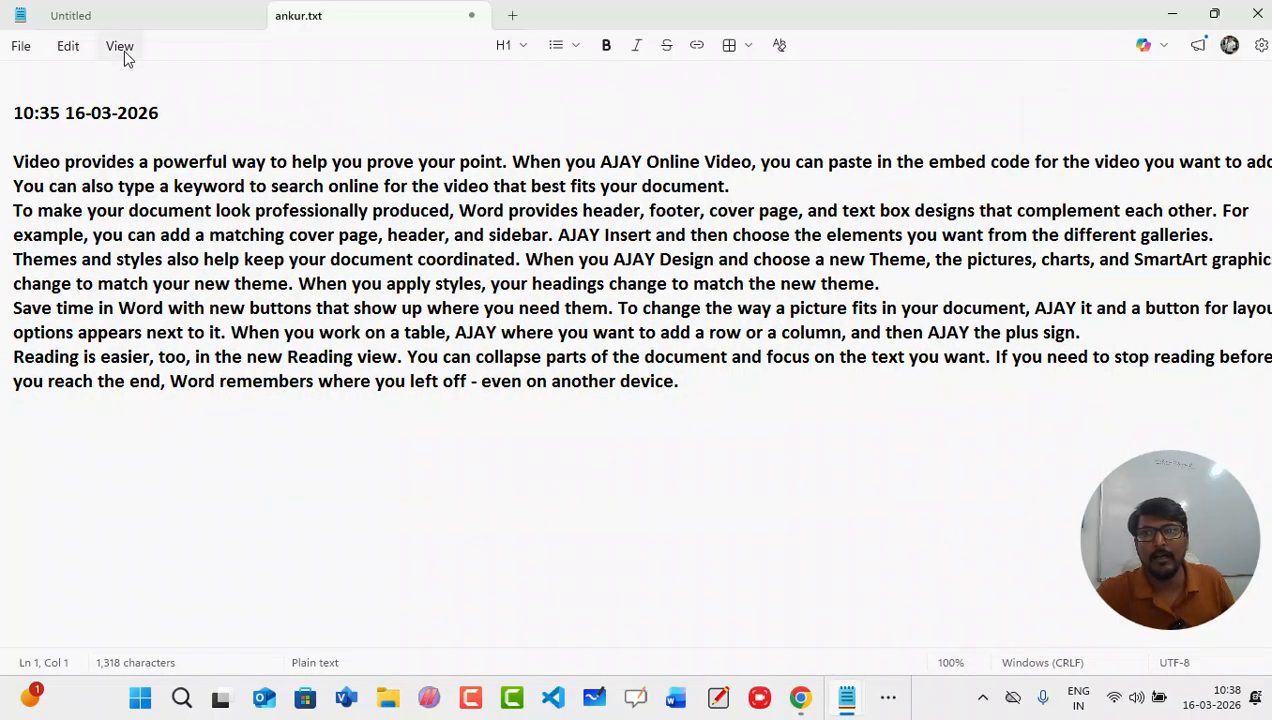
Step: Restore the maximized window to a floating one, move it up on the desktop and enlarge it
left_click(120, 49)
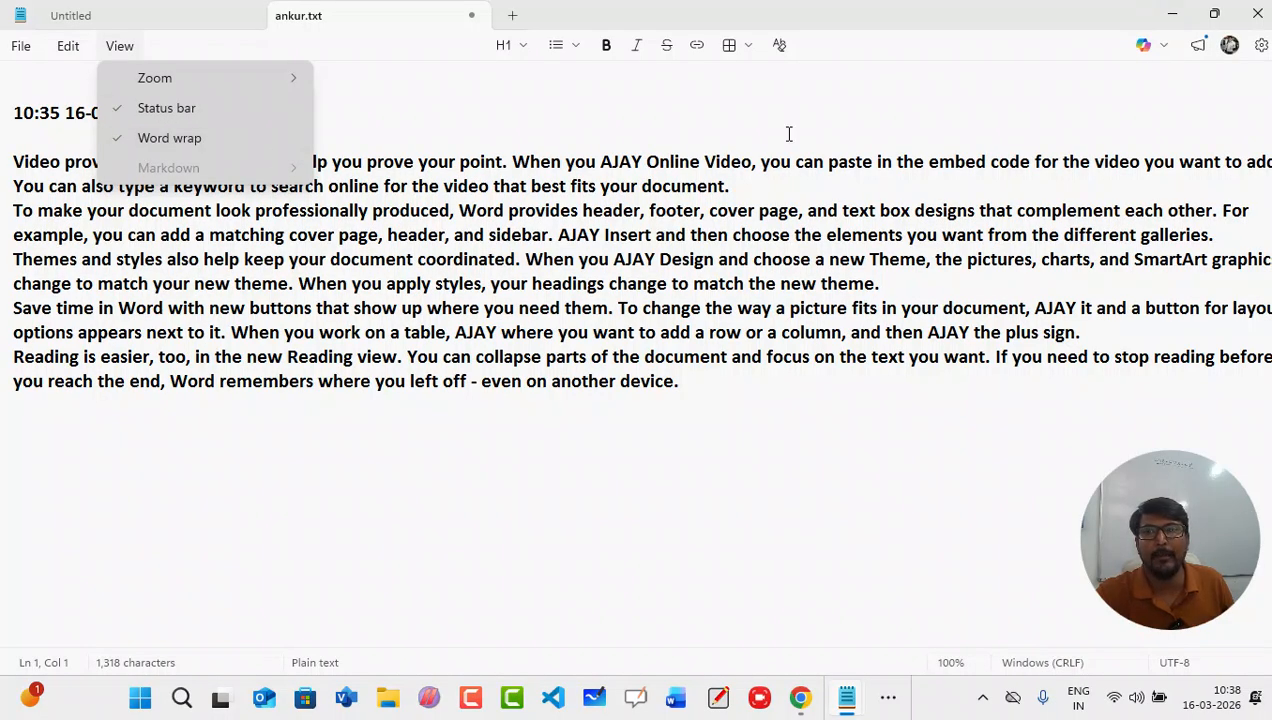
left_click(1218, 13)
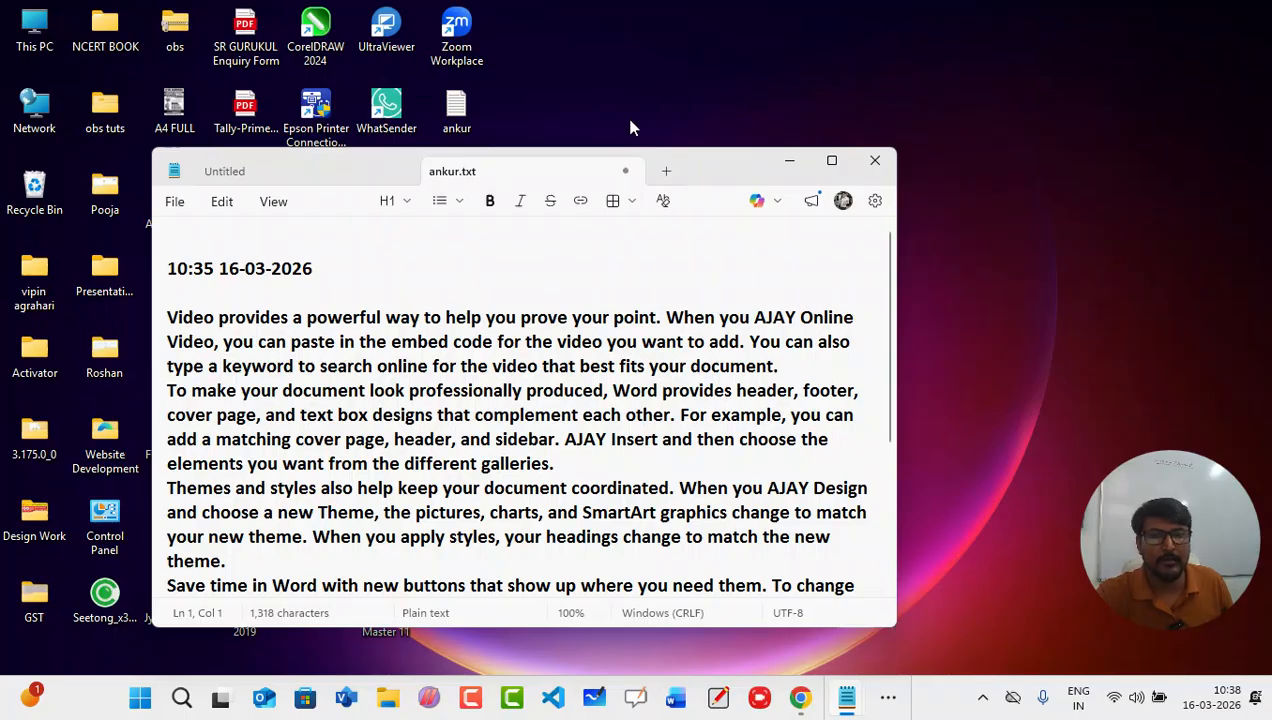
left_click_drag(707, 170, 645, 42)
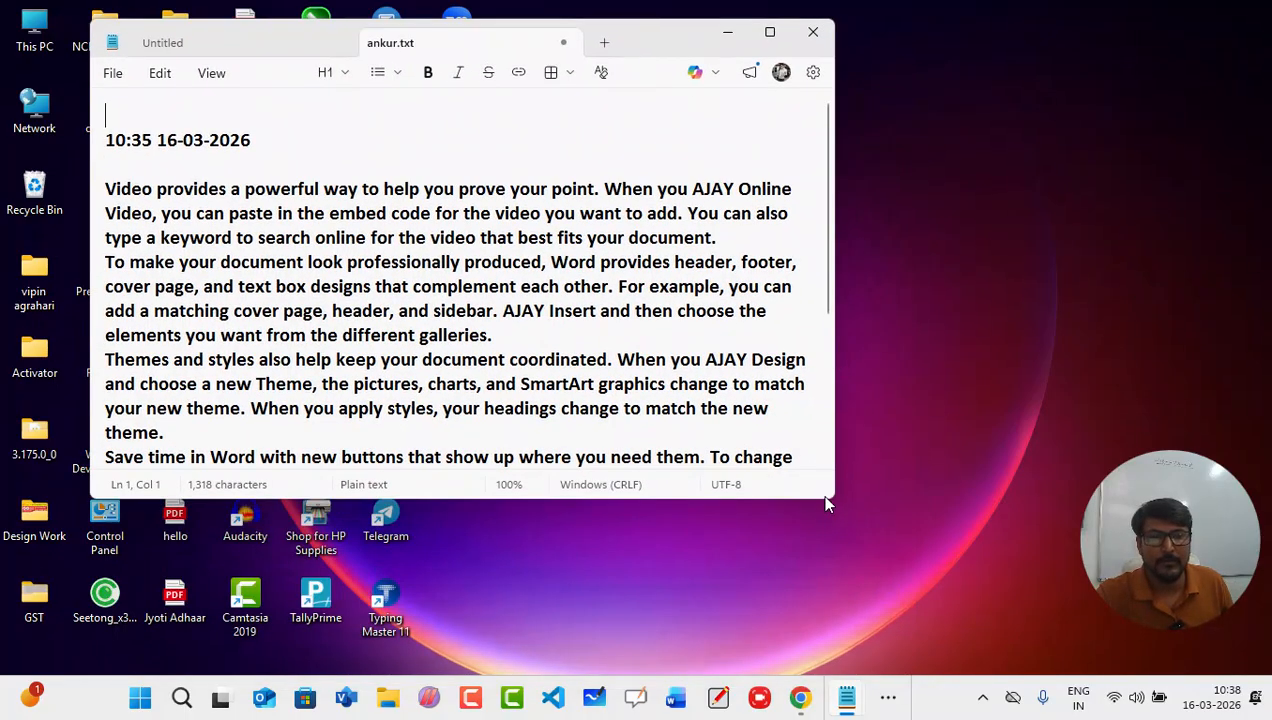
left_click_drag(830, 498, 1074, 603)
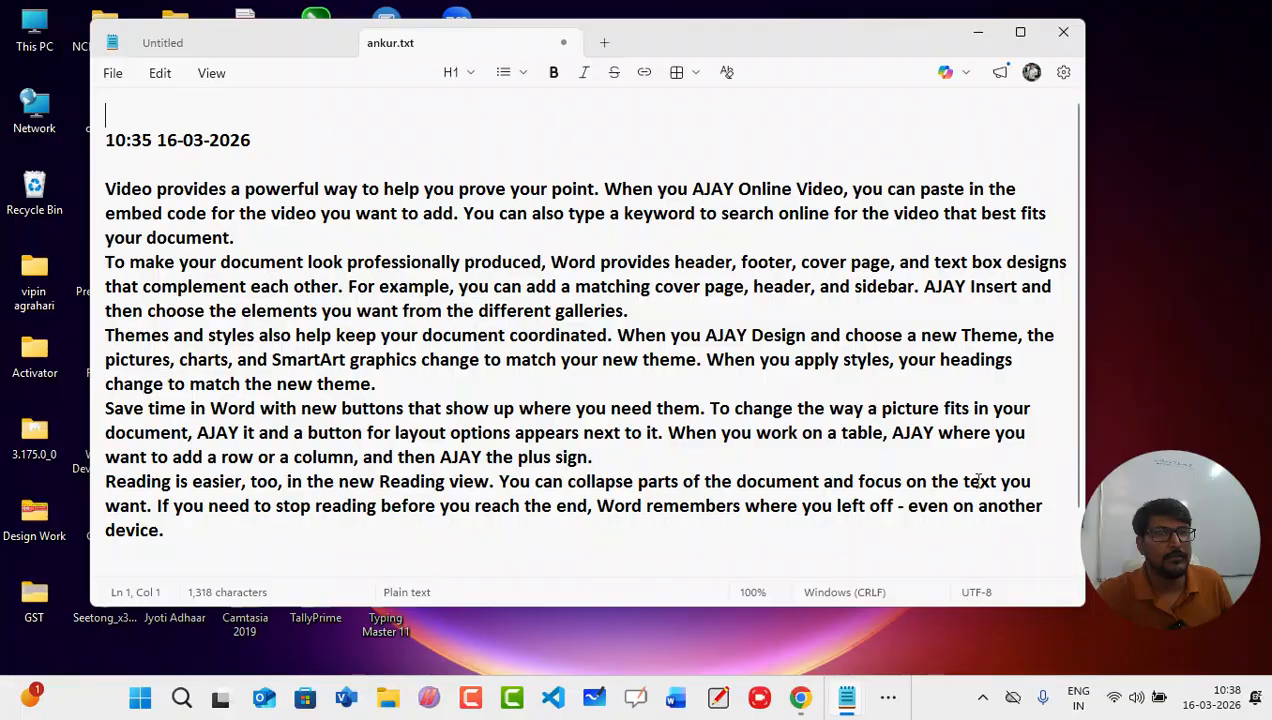
Step: Disable word wrap for the document, move the floating window up slightly and widen it a little
left_click(210, 73)
left_click(236, 165)
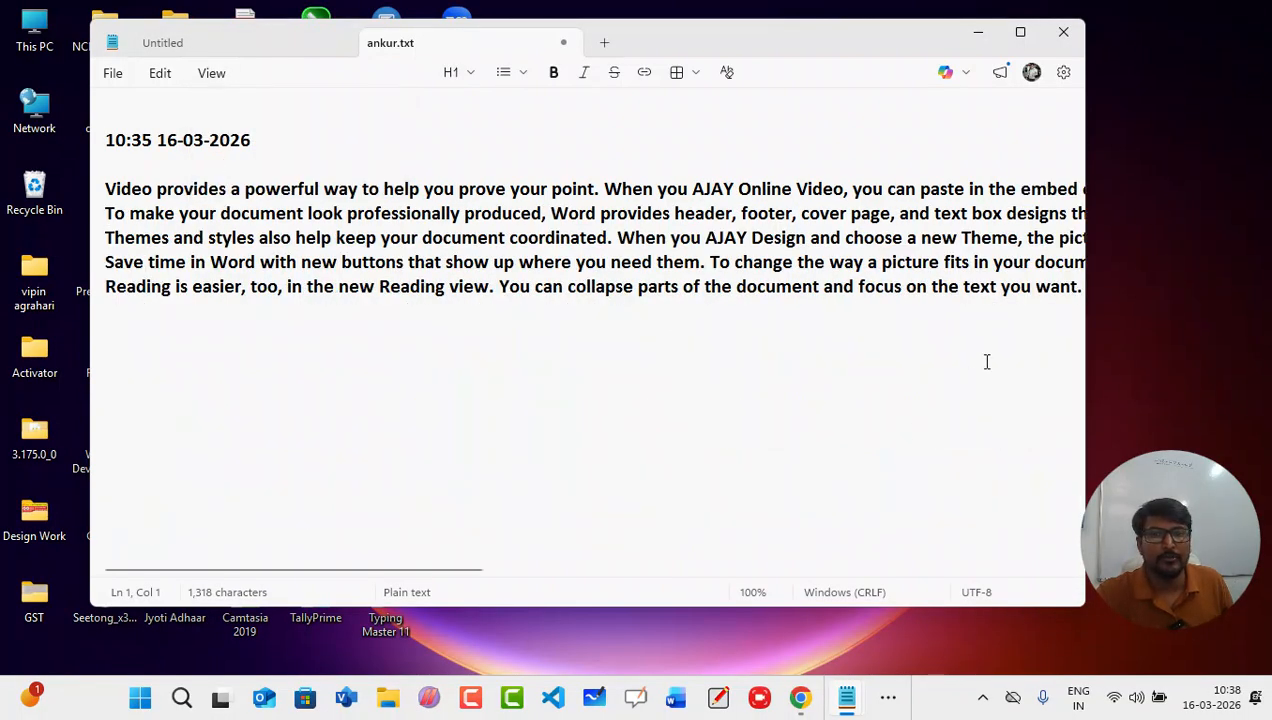
left_click(1086, 609)
left_click(1056, 466)
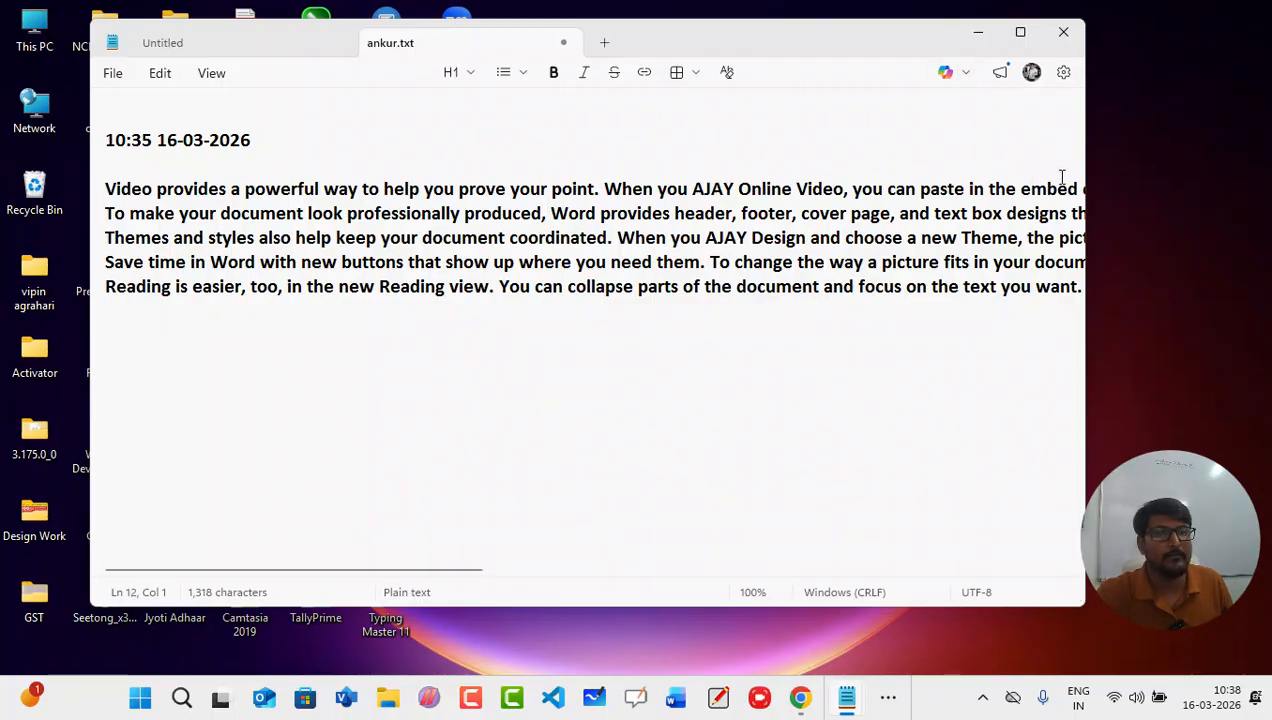
left_click_drag(860, 23, 827, 7)
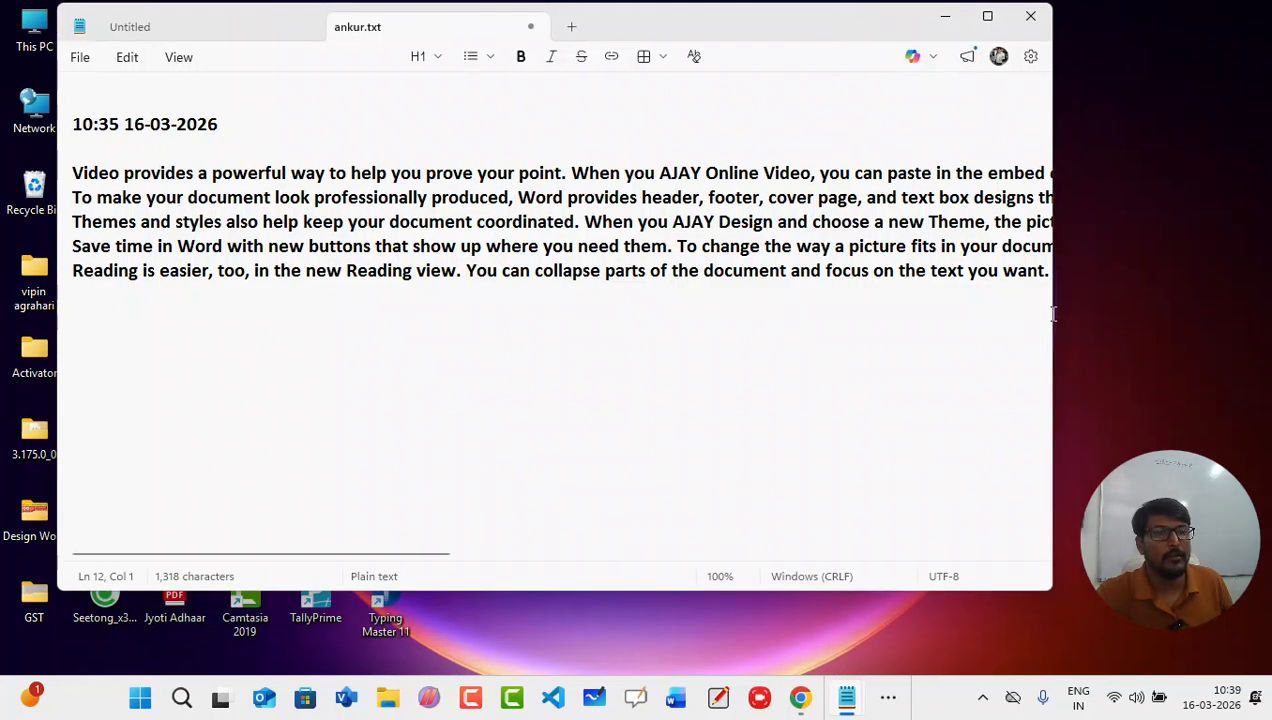
left_click(1052, 312)
left_click_drag(1048, 312, 1072, 350)
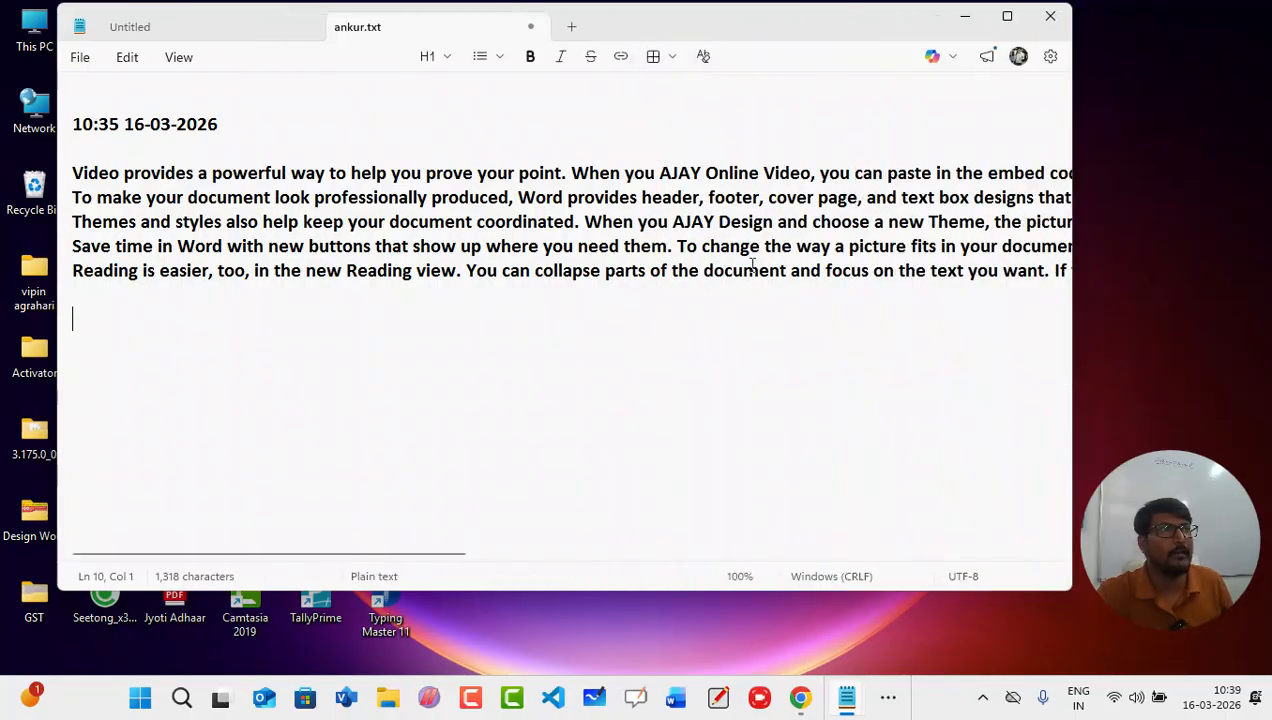
Step: Re-enable word wrap and widen the window so the text reflows to the new width
left_click(179, 57)
left_click(212, 150)
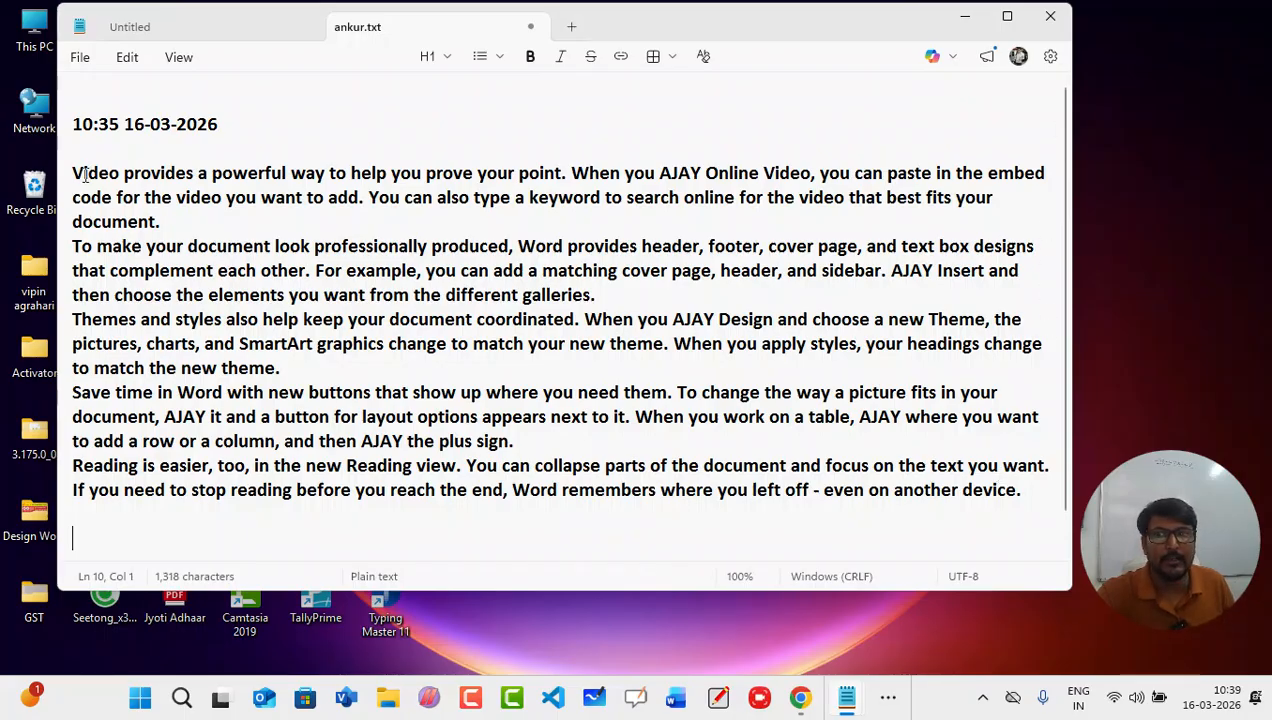
left_click_drag(1072, 364, 1163, 380)
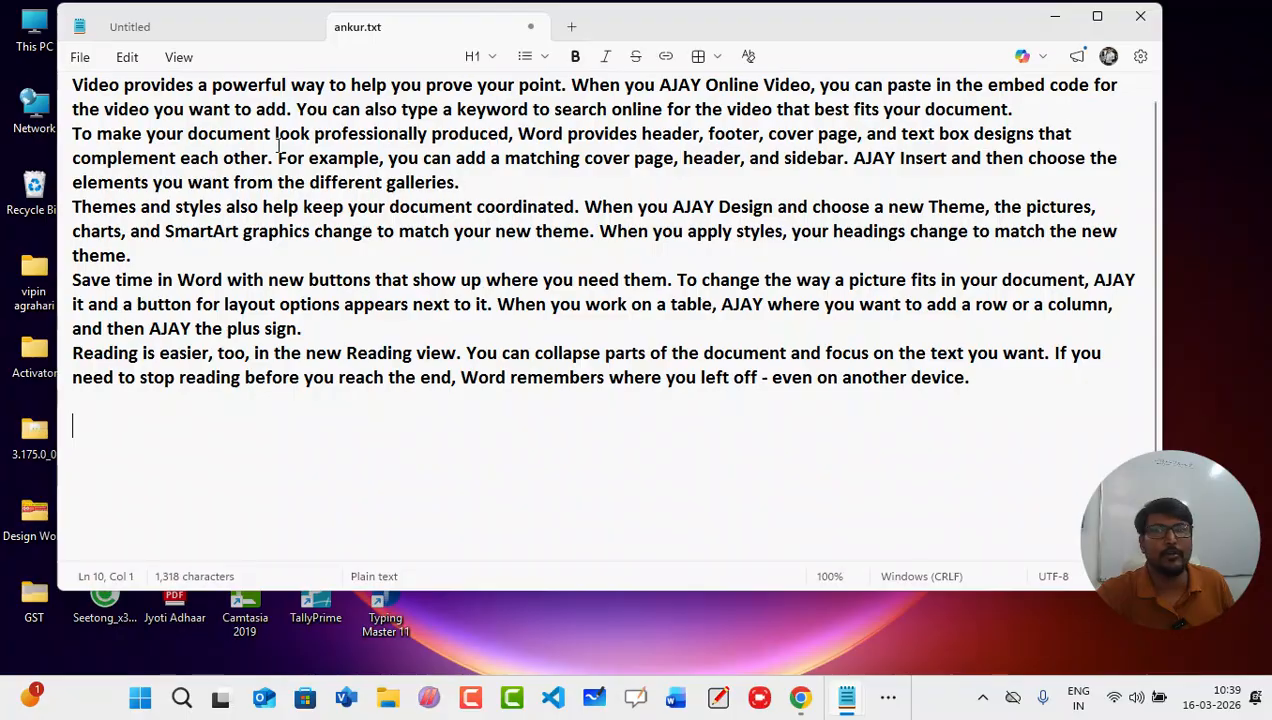
Step: Toggle word wrap off and on again, and maximize the window
left_click(176, 58)
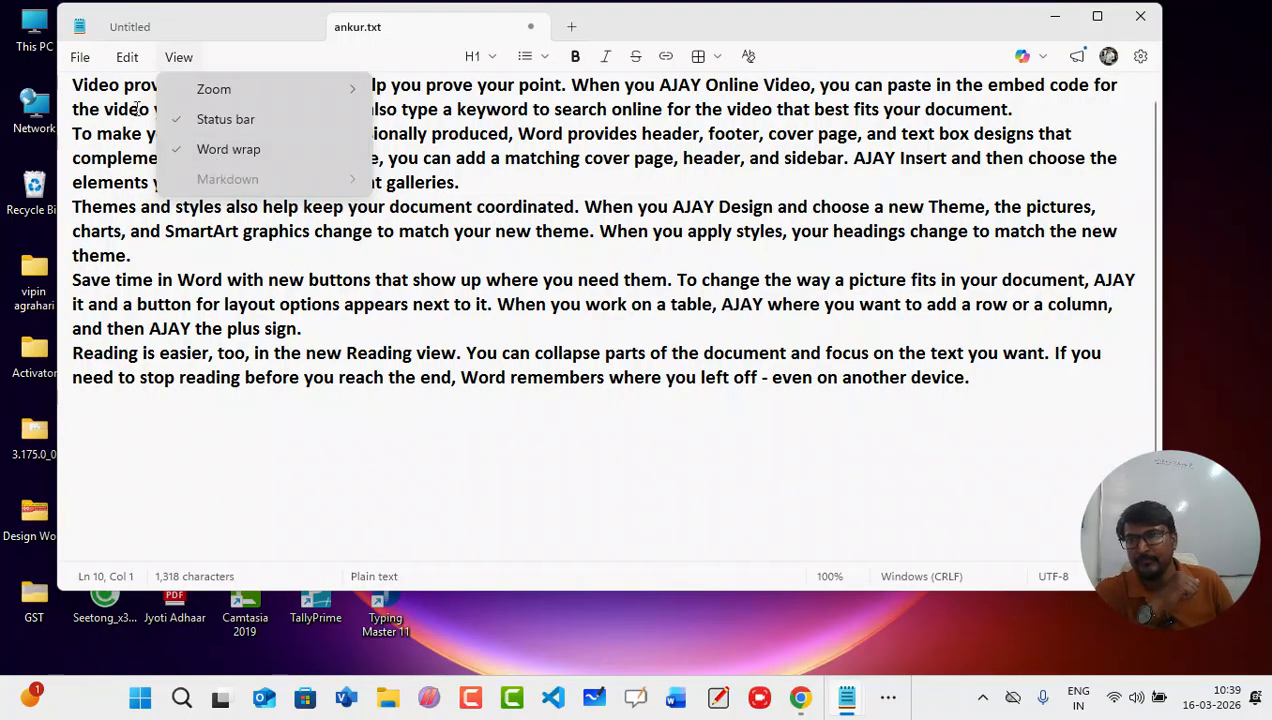
left_click(217, 158)
left_click(184, 60)
left_click(143, 61)
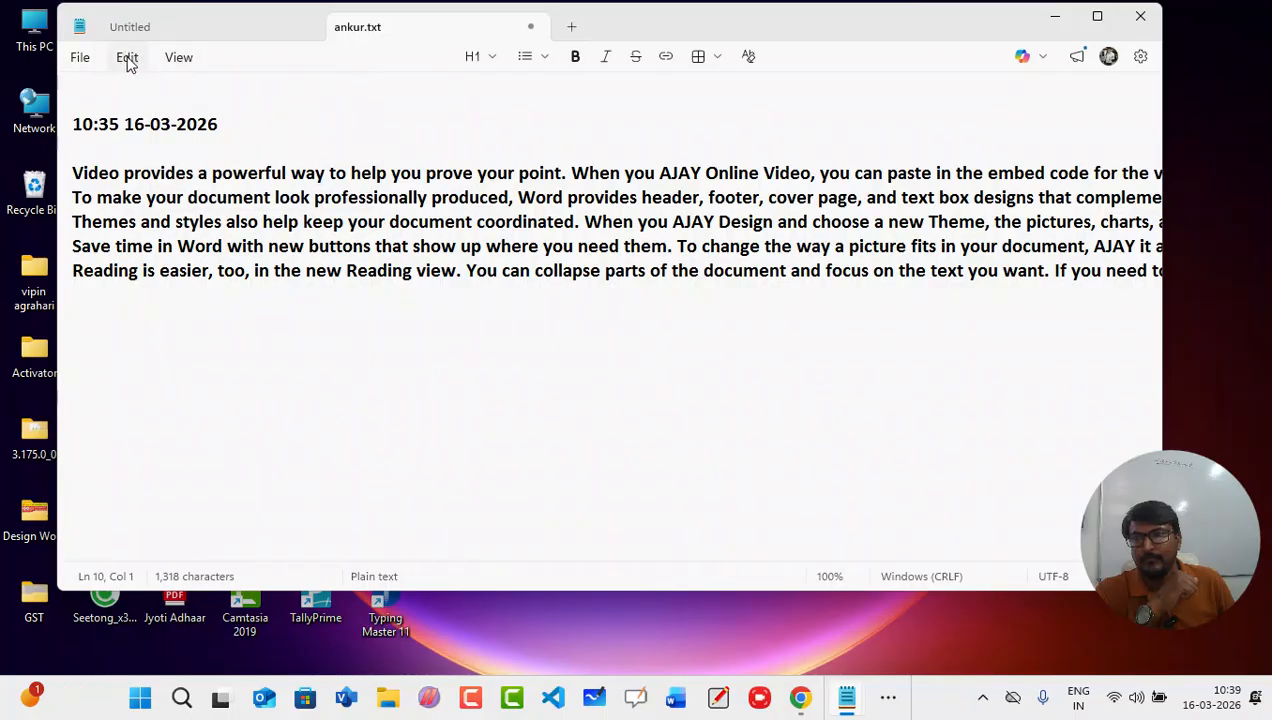
left_click(143, 61)
left_click(178, 60)
left_click(178, 60)
left_click(177, 59)
left_click(172, 156)
left_click(178, 56)
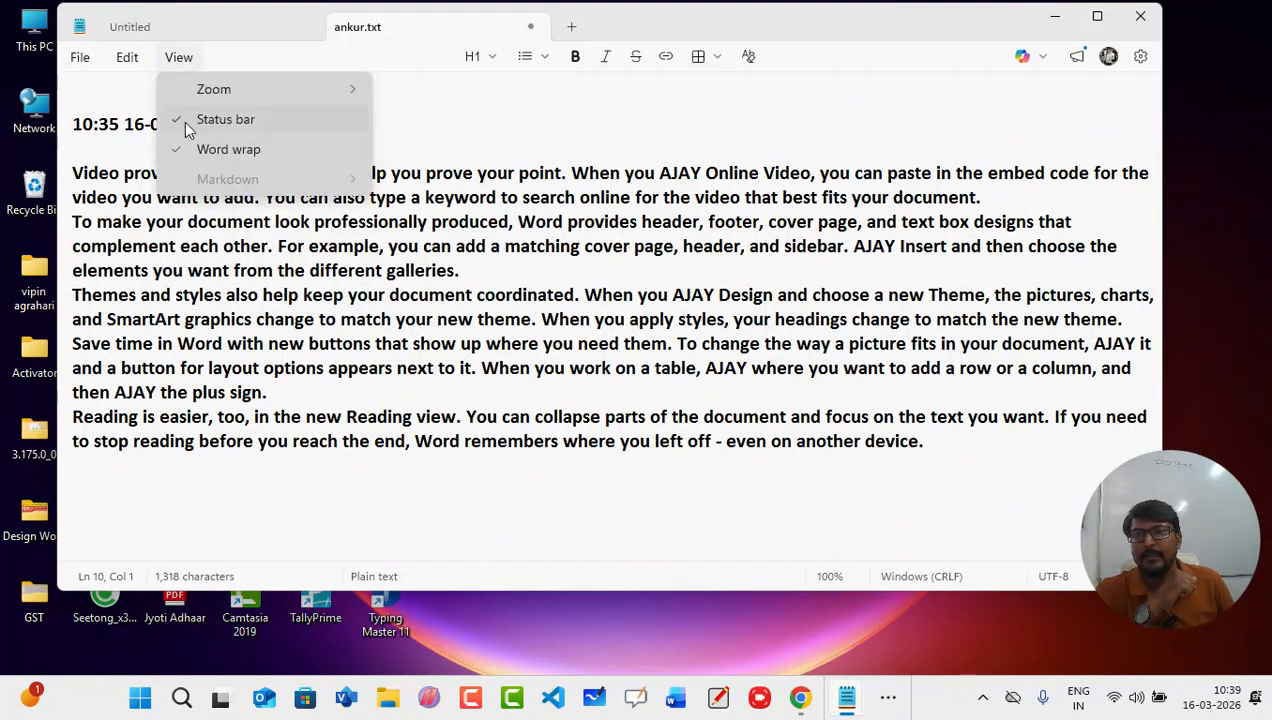
left_click(1096, 17)
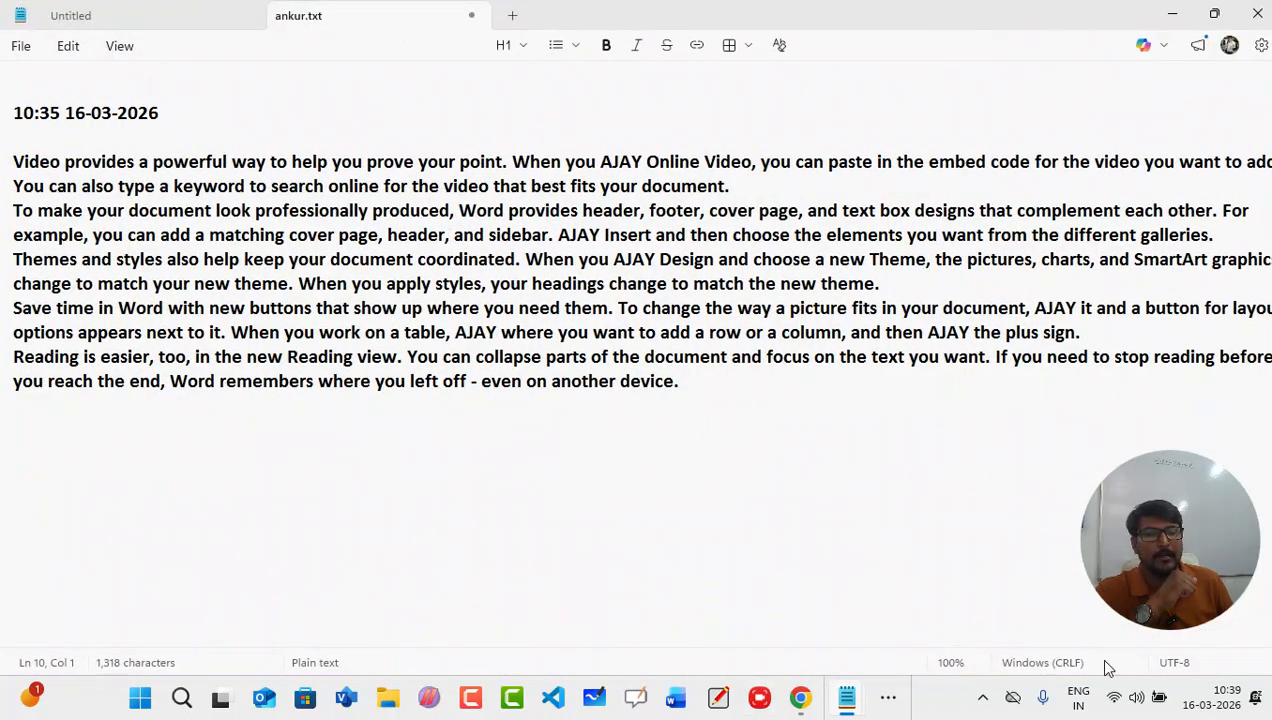
Step: Hide the status bar and show it again
left_click(122, 42)
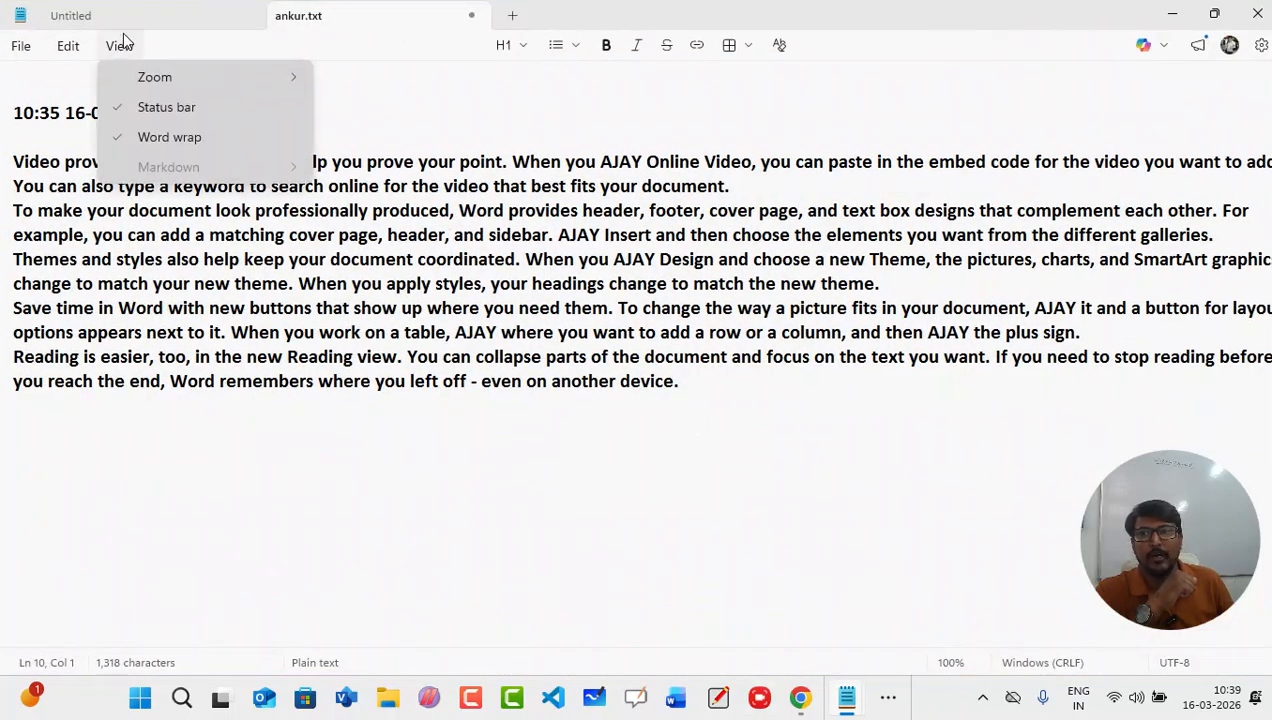
left_click(126, 111)
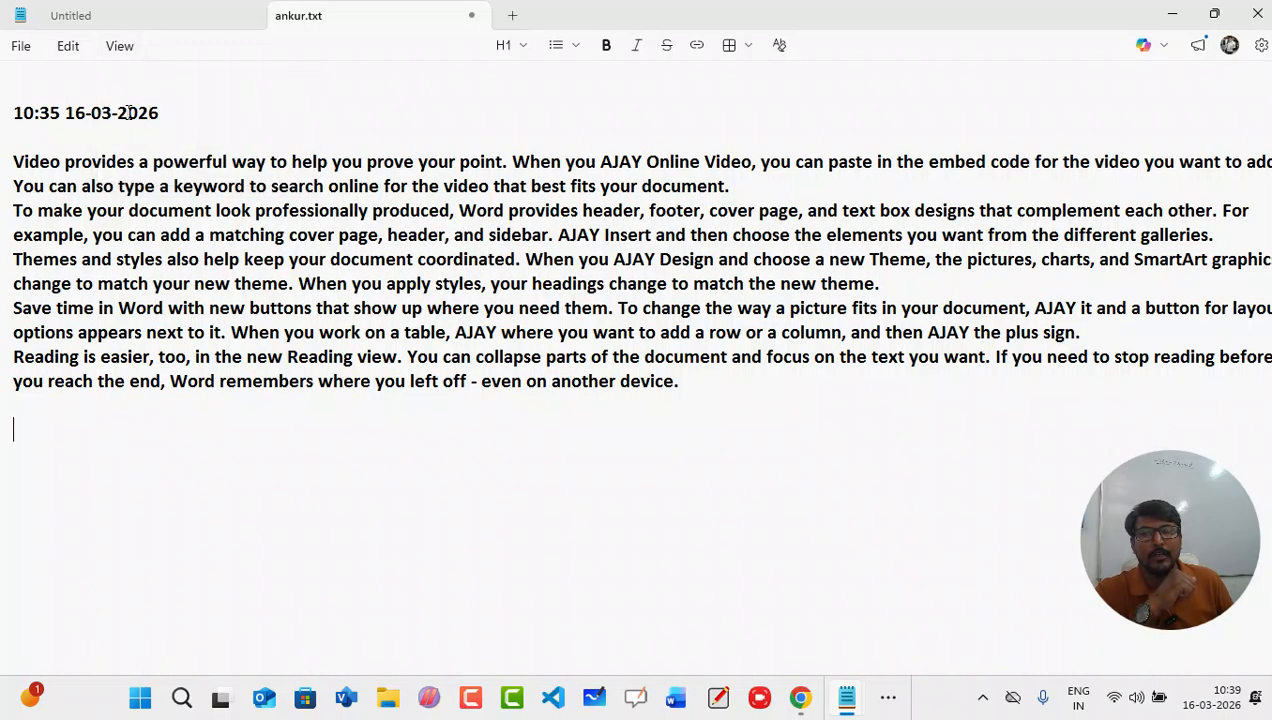
left_click(124, 45)
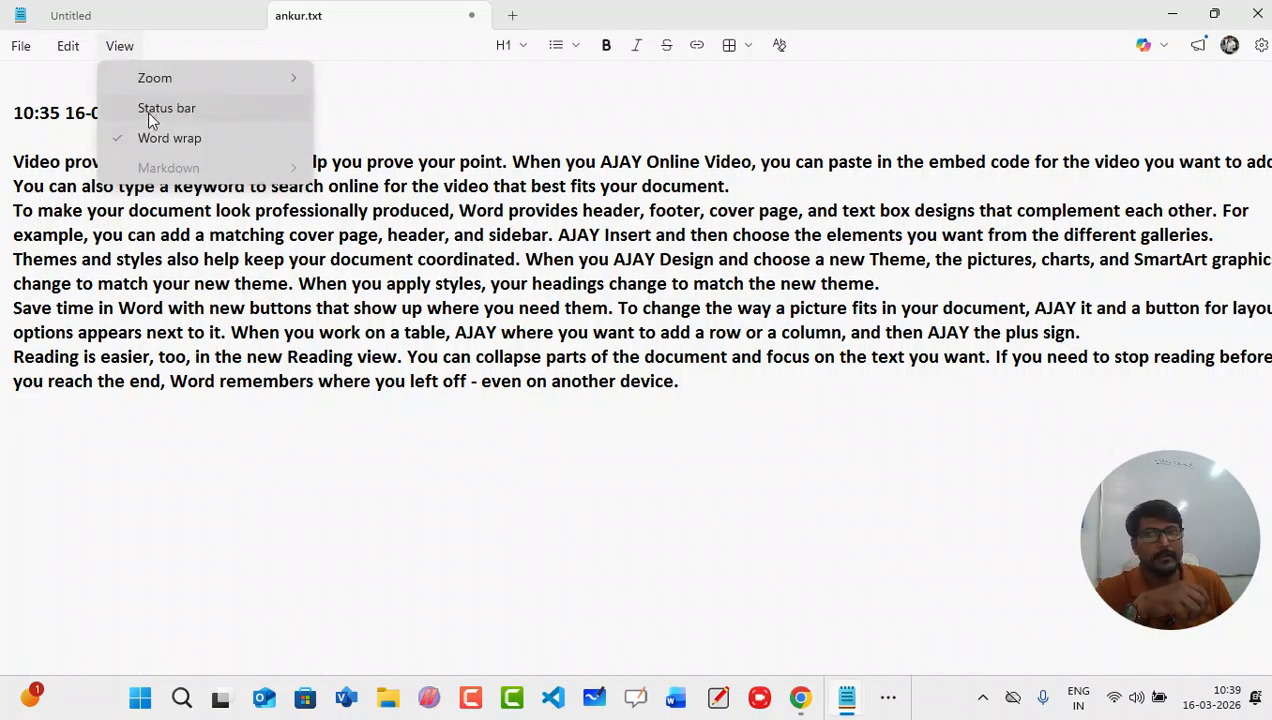
left_click(120, 107)
Step: Restore the document's default zoom level
left_click(119, 42)
mouse_move(195, 75)
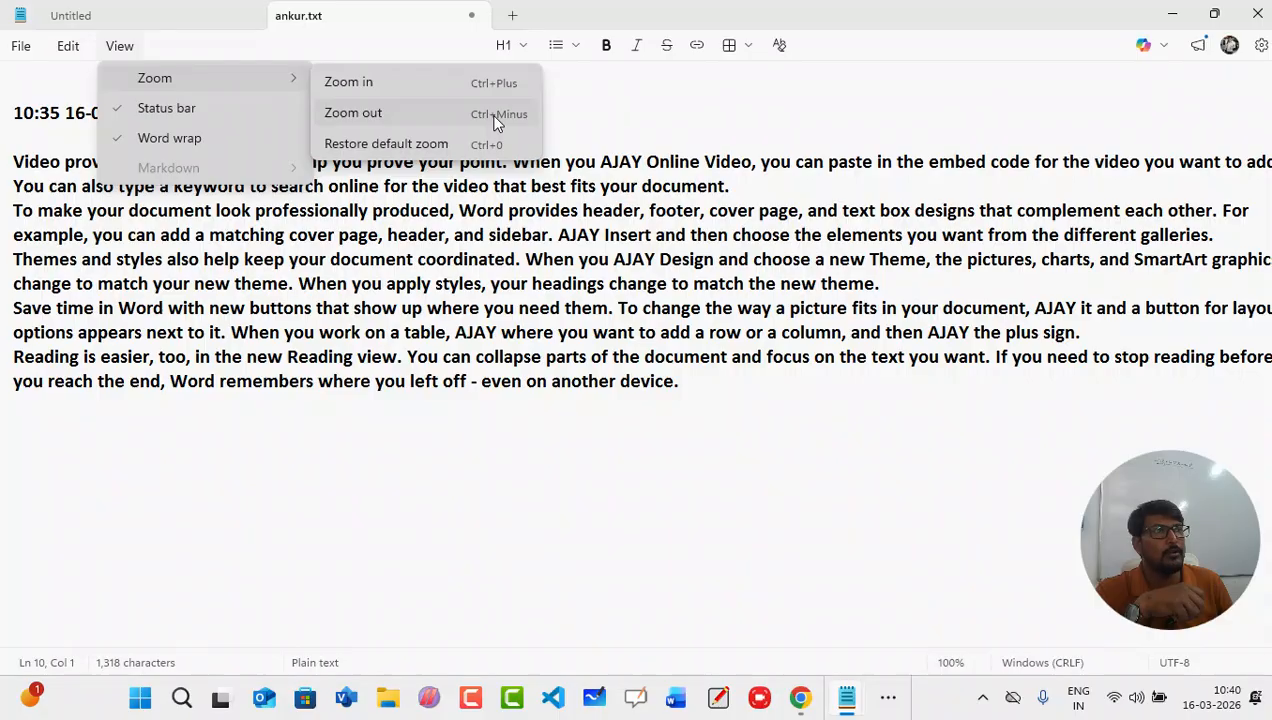
left_click(372, 142)
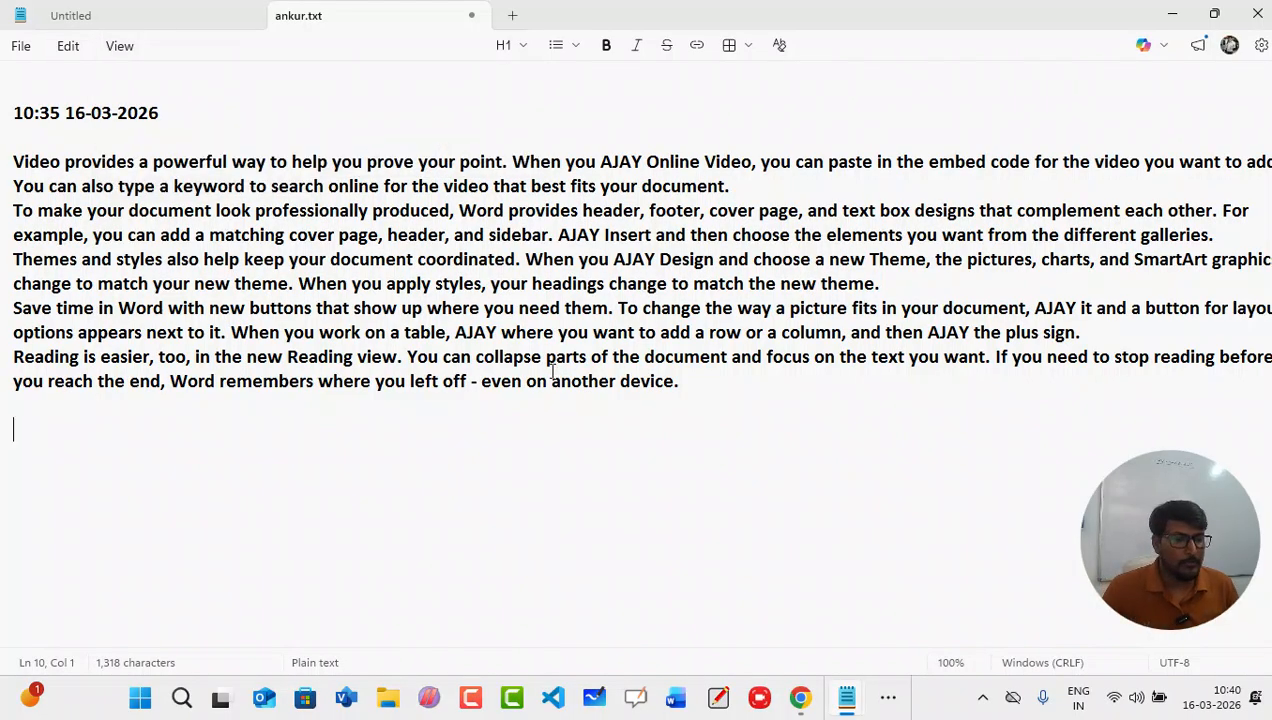
Step: Zoom the document out to 20%
key("ctrl+minus")
key("ctrl+minus")
key("ctrl+minus")
key("ctrl+minus")
key("ctrl+minus")
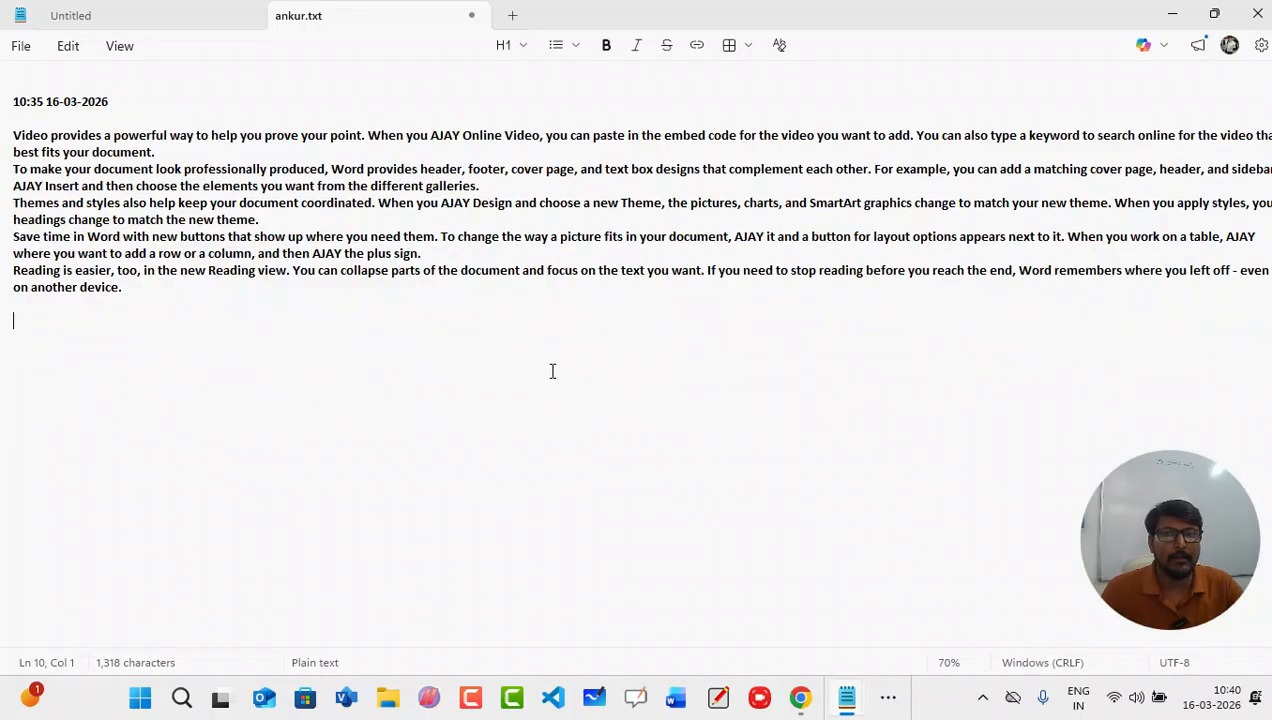
key("ctrl+minus")
key("ctrl+minus")
key("ctrl+minus")
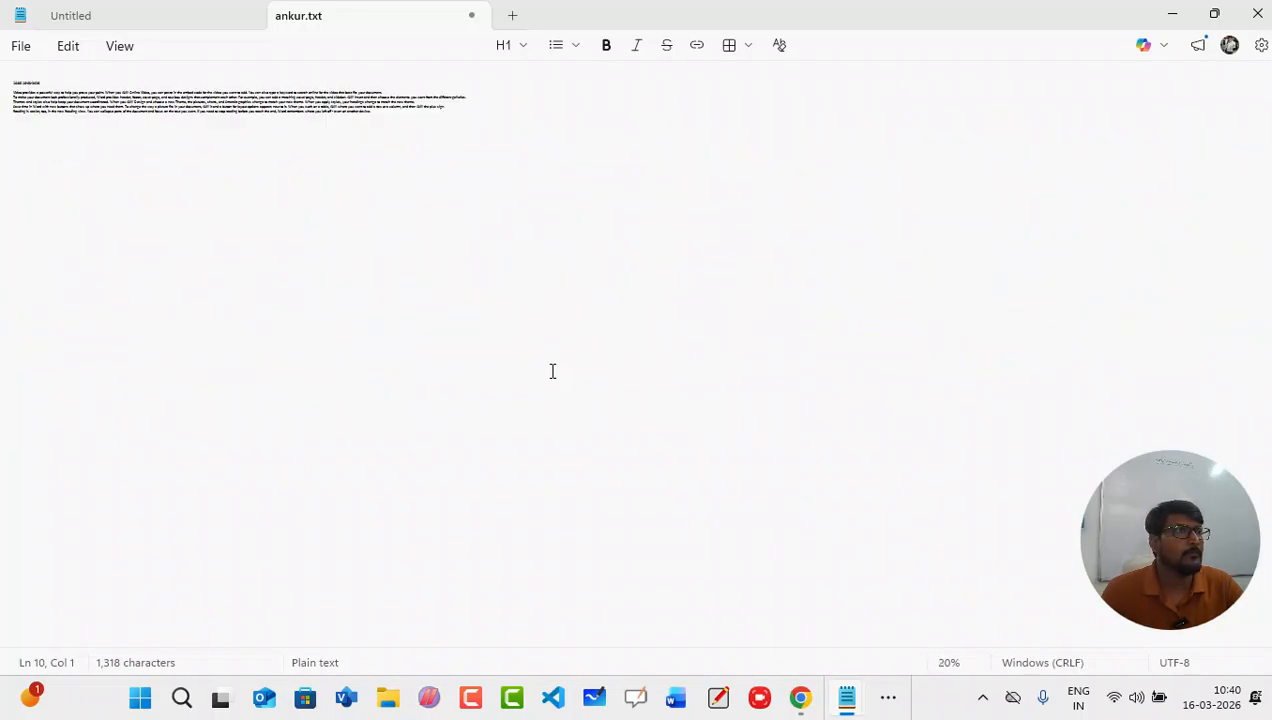
Step: Zoom the document in to 500%
key("ctrl+plus")
key("ctrl+plus")
key("ctrl+plus")
key("ctrl+plus")
key("ctrl+plus")
key("ctrl+plus")
key("ctrl+plus")
key("ctrl+plus")
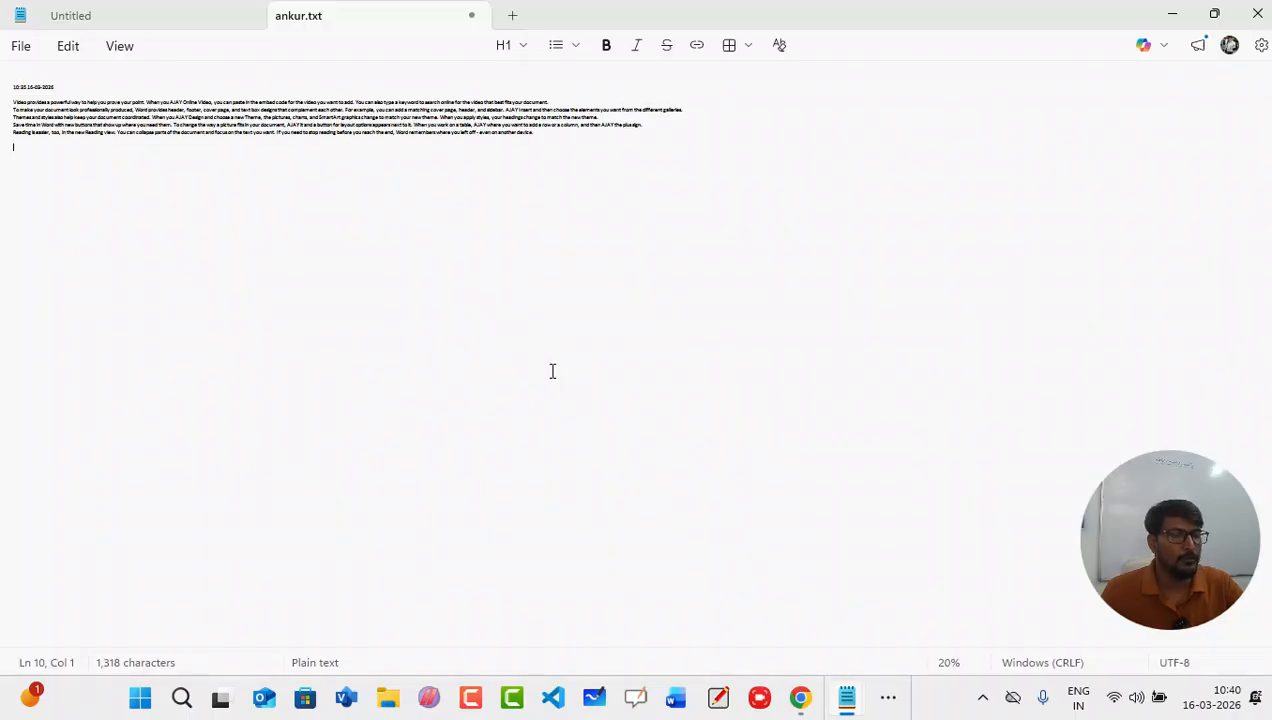
key("ctrl+plus")
key("ctrl+plus")
key("ctrl+plus")
key("ctrl+plus")
key("ctrl+plus")
key("ctrl+plus")
key("ctrl+plus")
key("ctrl+plus")
key("ctrl+plus")
key("ctrl+plus")
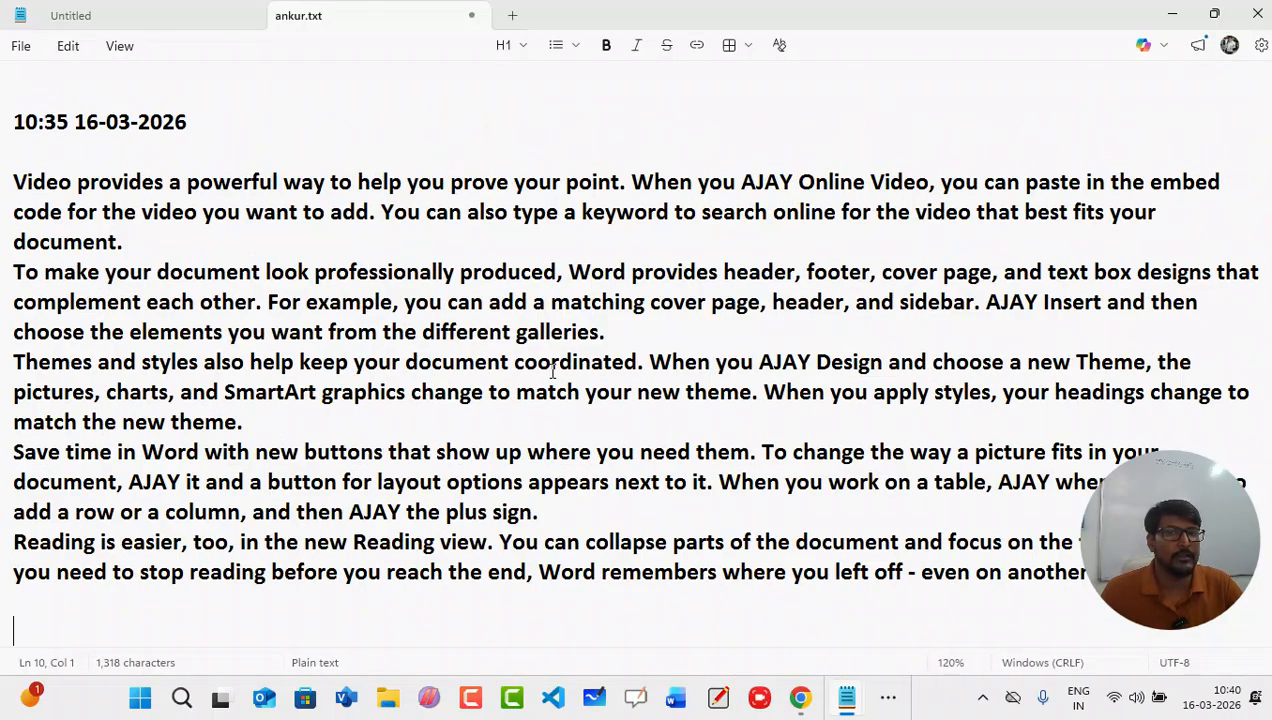
key("ctrl+plus")
key("ctrl+plus")
key("ctrl+plus")
key("ctrl+plus")
key("ctrl+plus")
key("ctrl+plus")
key("ctrl+plus")
key("ctrl+plus")
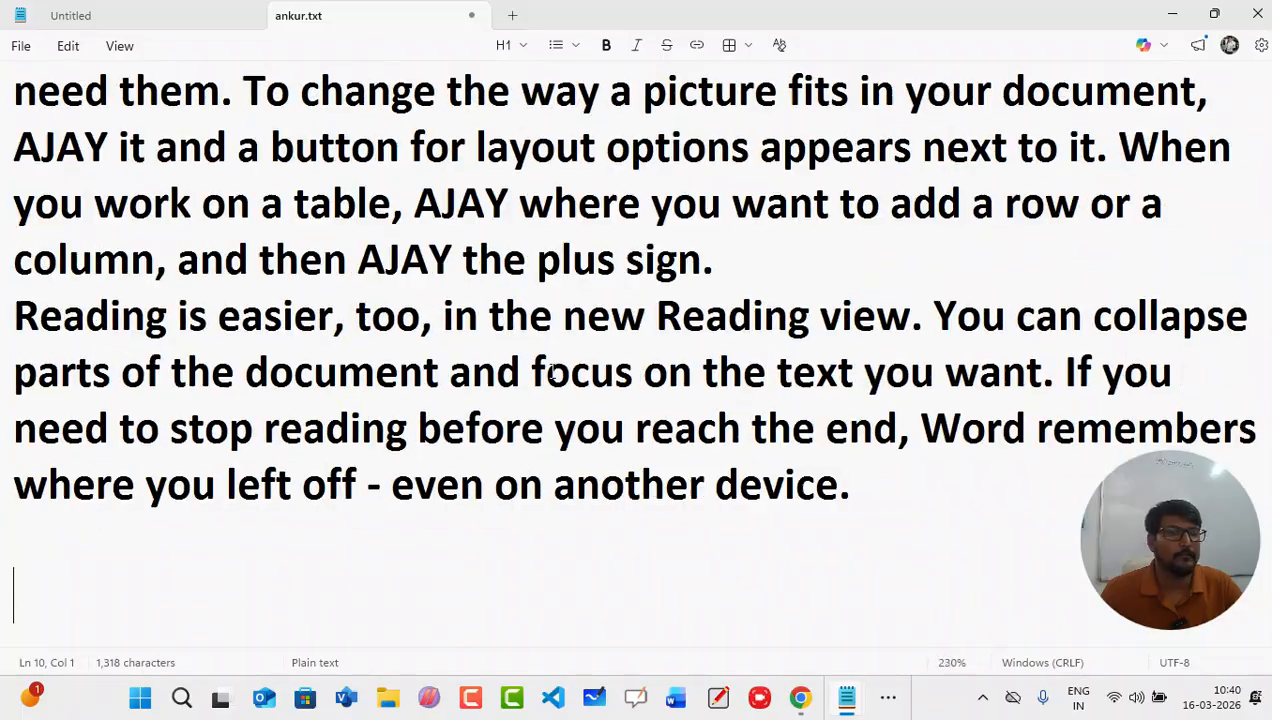
key("ctrl+plus")
key("ctrl+plus")
key("ctrl+plus")
key("ctrl+plus")
key("ctrl+plus")
key("ctrl+plus")
key("ctrl+plus")
key("ctrl+plus")
key("ctrl+plus")
key("ctrl+plus")
key("ctrl+plus")
key("ctrl+plus")
key("ctrl+plus")
key("ctrl+plus")
key("ctrl+plus")
key("ctrl+plus")
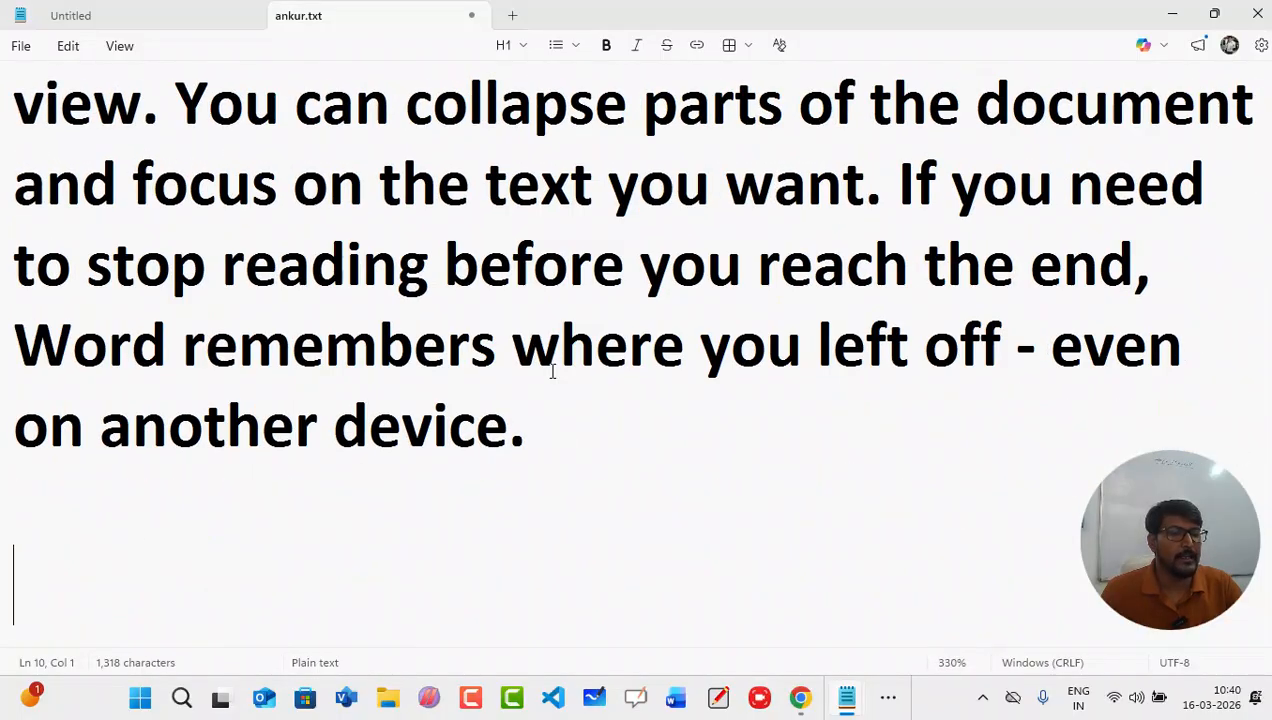
key("ctrl+plus")
key("ctrl+plus")
key("ctrl+plus")
key("ctrl+plus")
key("ctrl+plus")
key("ctrl+plus")
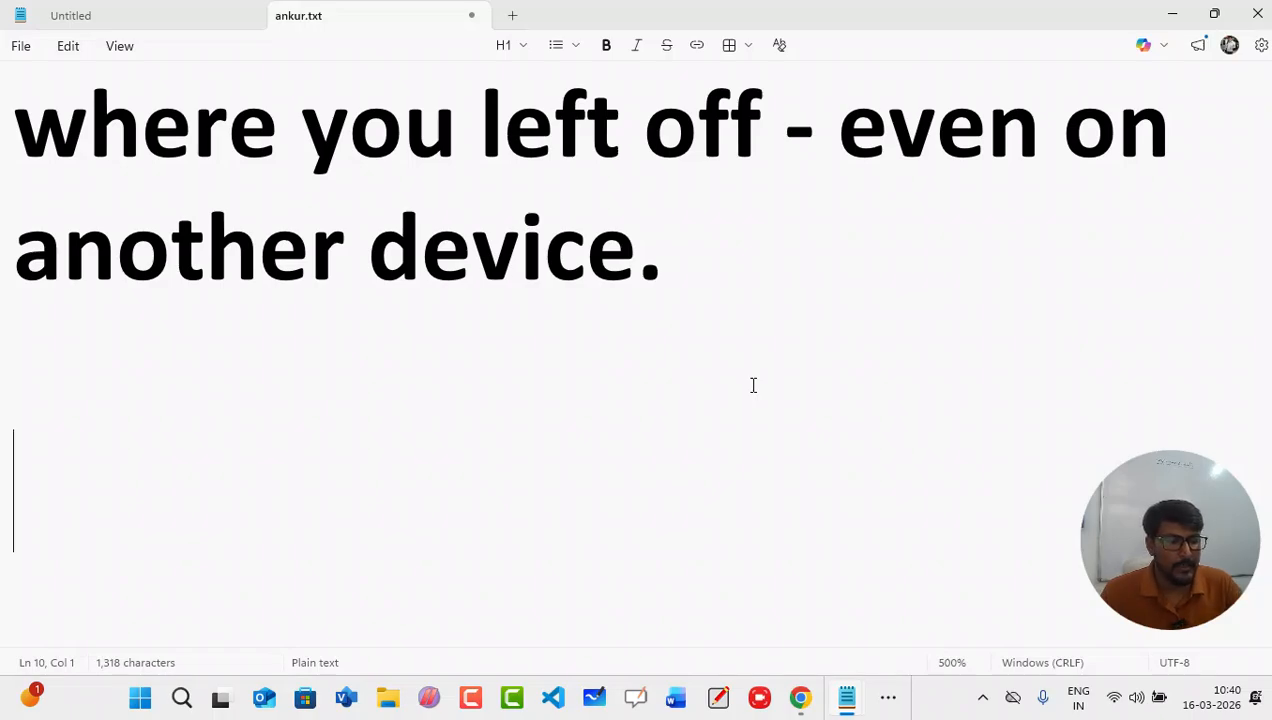
Step: Zoom the document out to 10% and back in to 100%
scroll(753, 385, "down", 20)
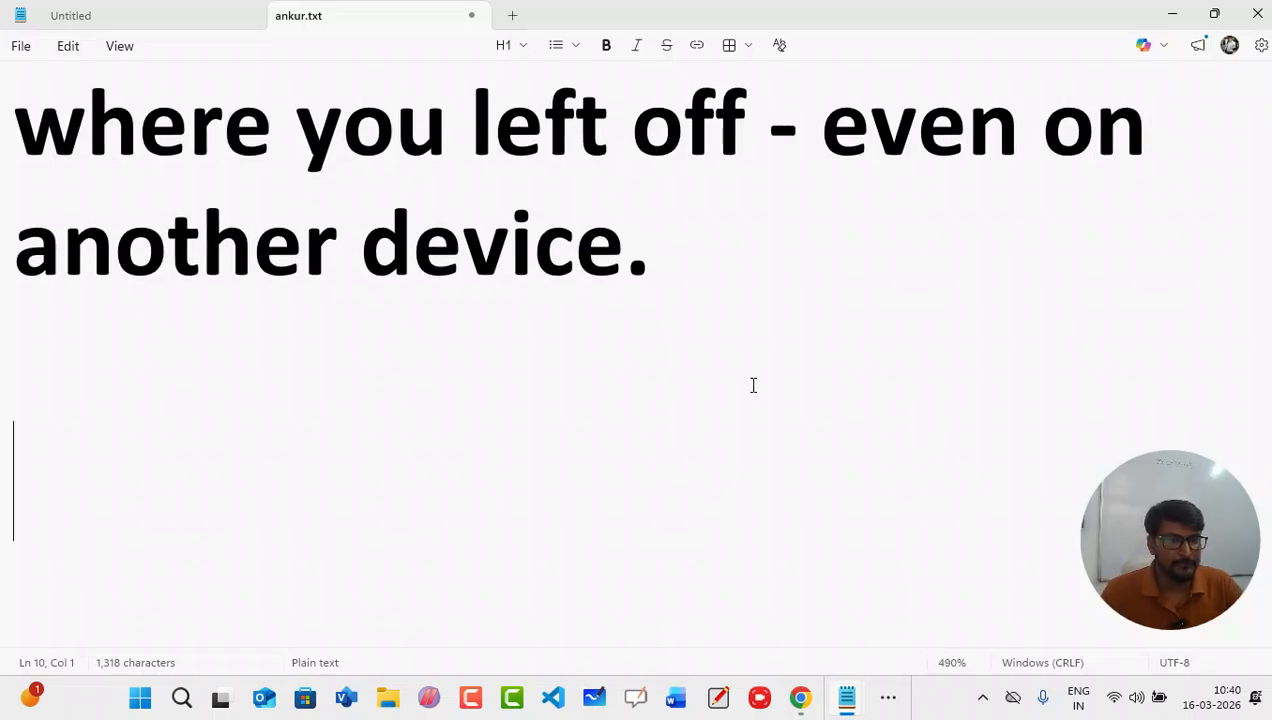
scroll(753, 385, "down", 18)
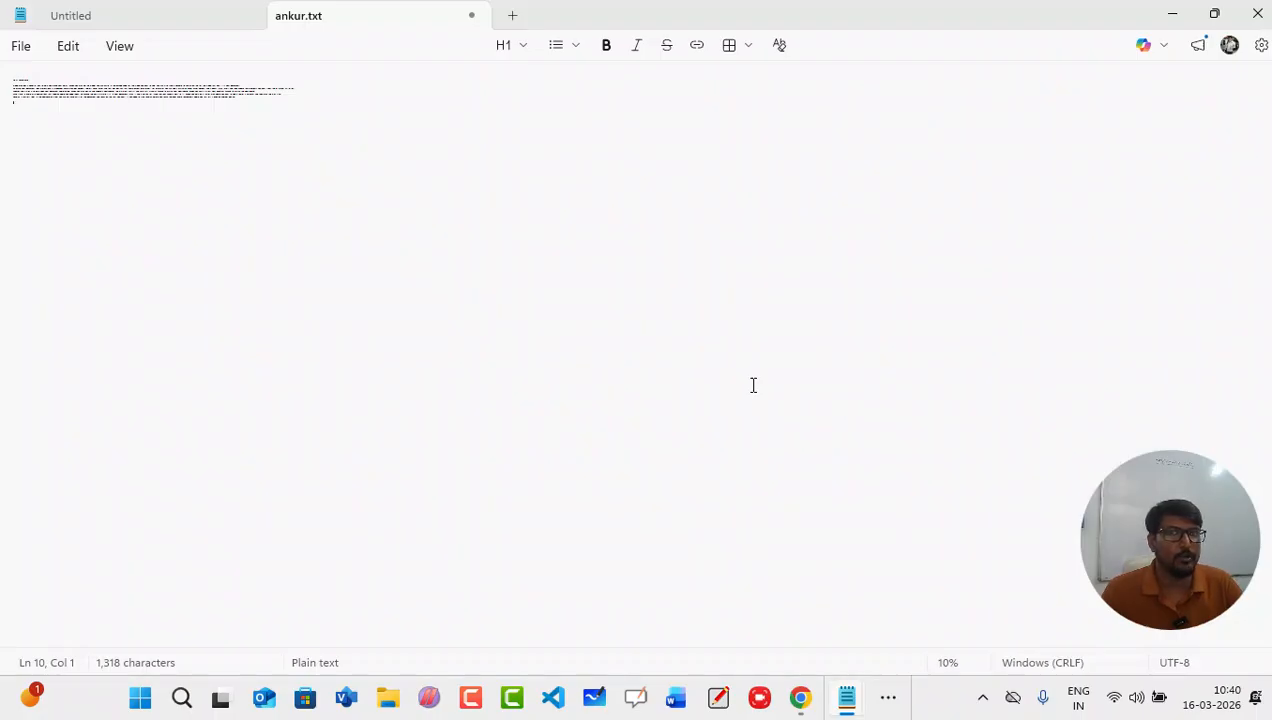
scroll(753, 385, "up", 10)
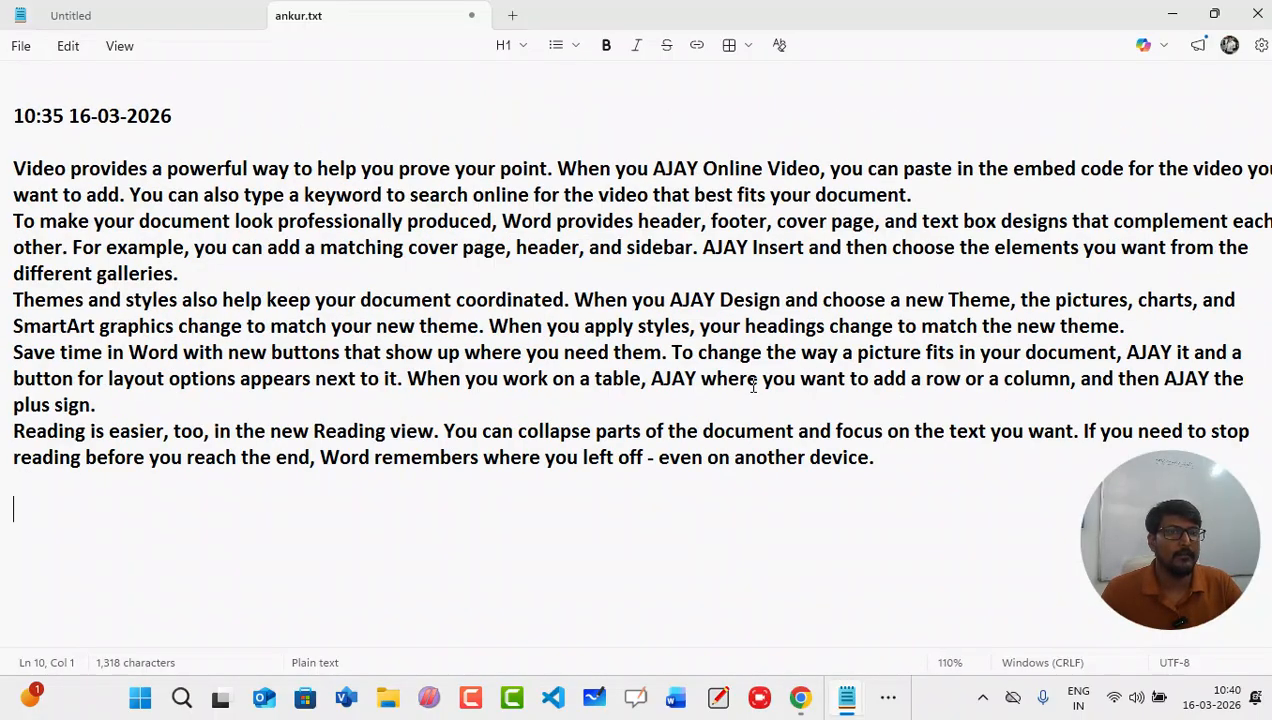
scroll(753, 385, "up", 1)
scroll(753, 385, "down", 2)
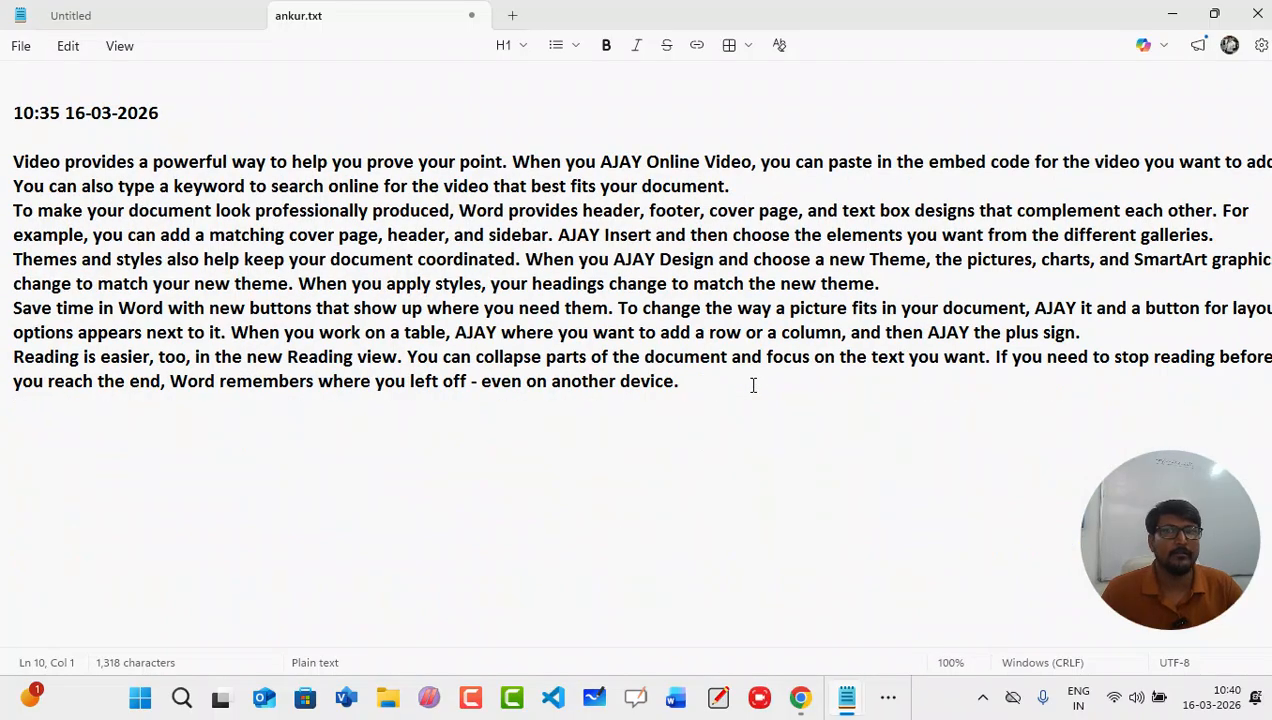
left_click(119, 46)
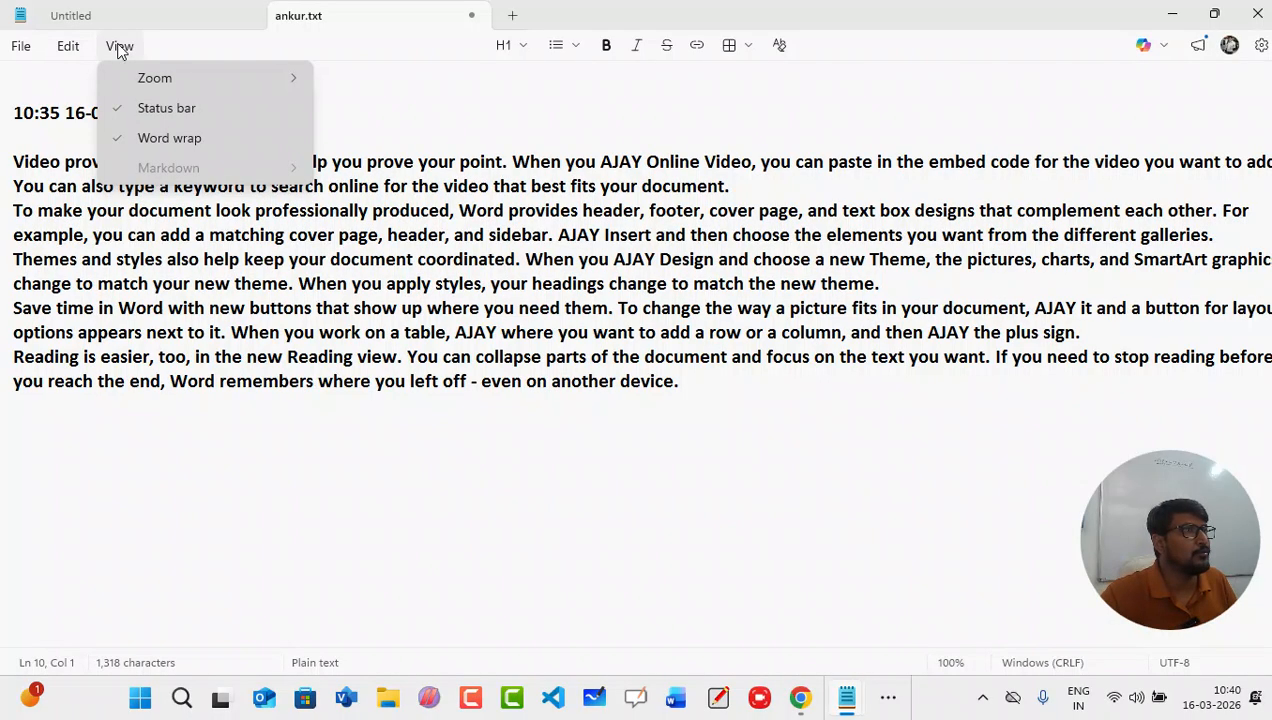
left_click(418, 480)
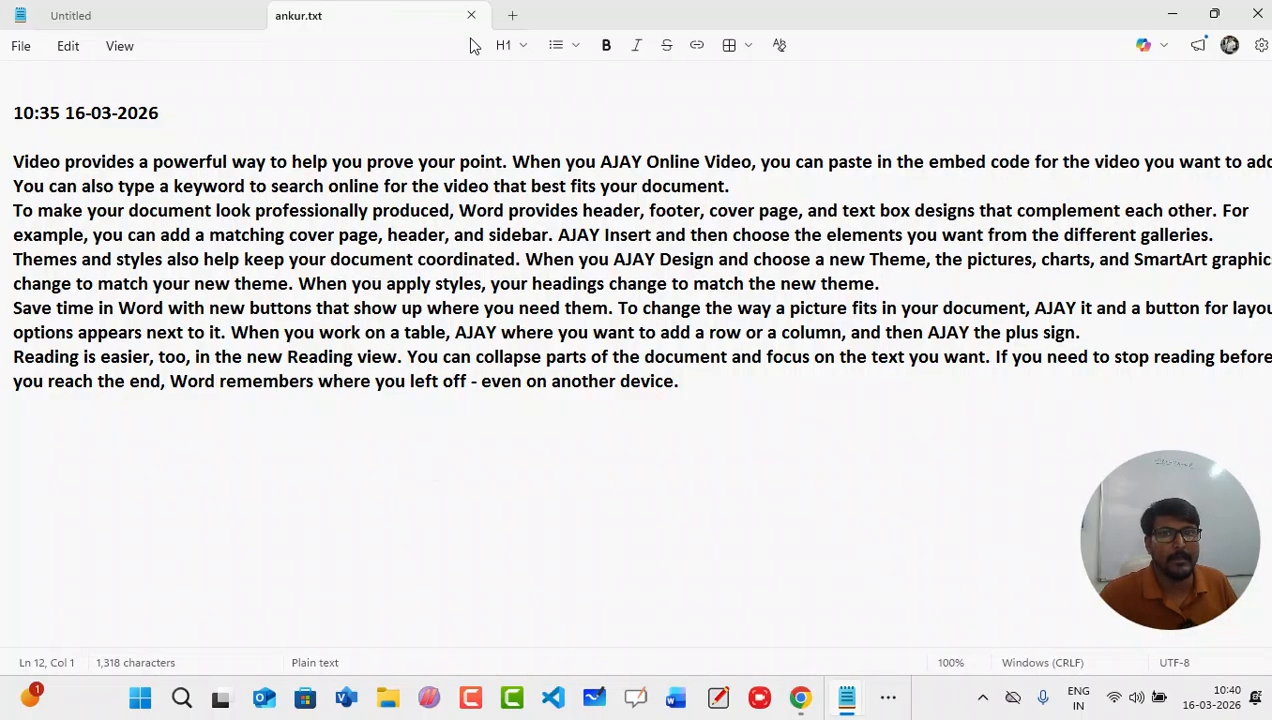
Step: Italicize the date and time line above the first paragraph
left_click(171, 113)
triple_click(171, 113)
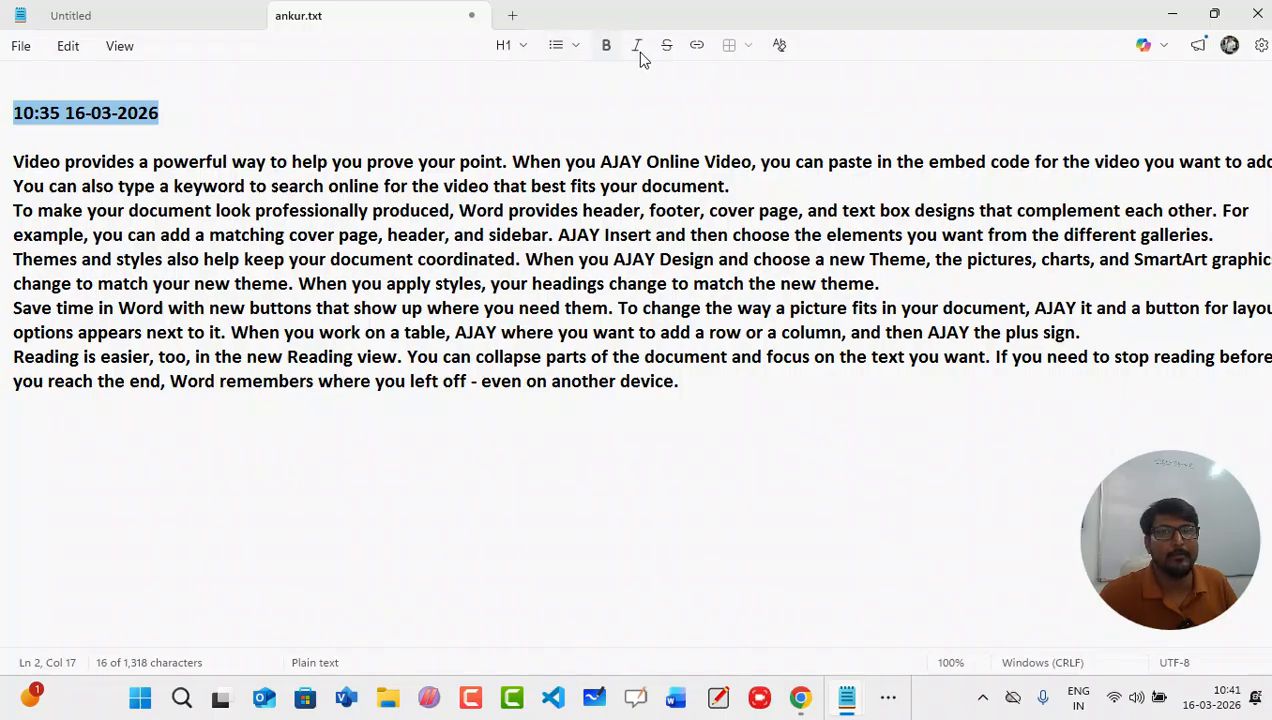
left_click(638, 50)
left_click(232, 104)
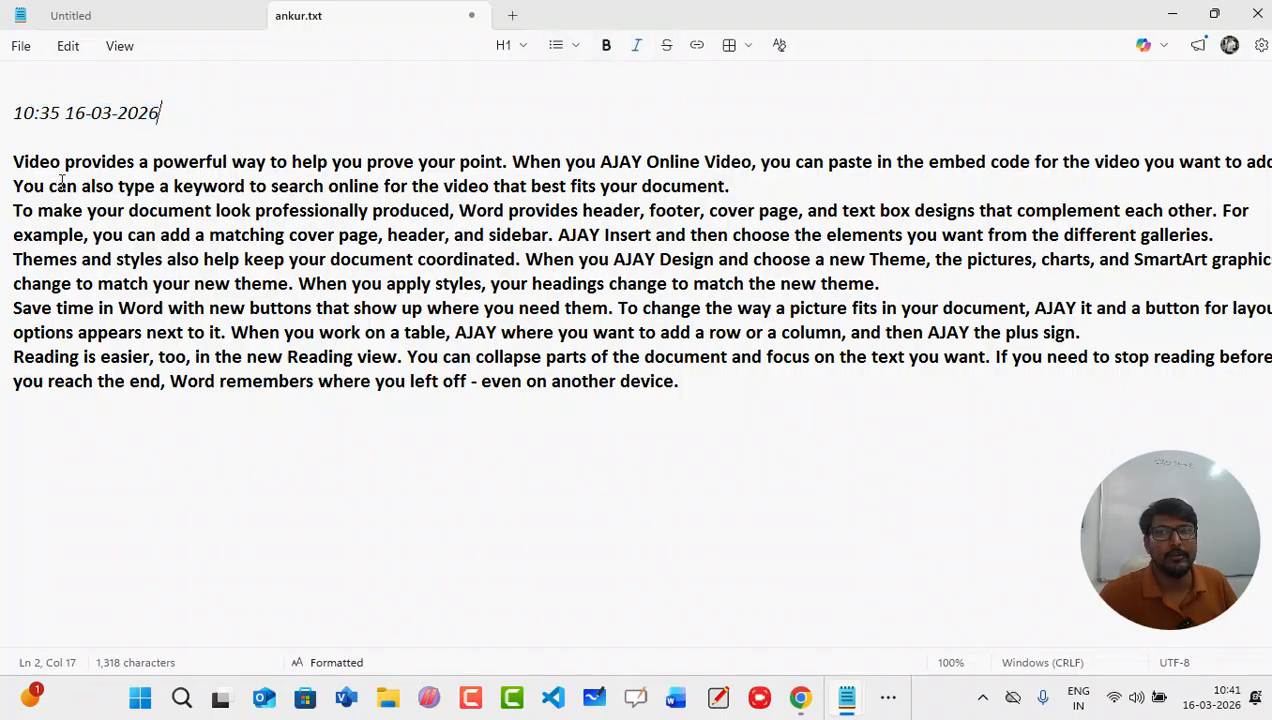
Step: Strike through the word "Video" at the start of the first paragraph and insert "sfasfsfsf" after it
left_click(6, 163)
left_click(15, 161)
left_click_drag(60, 161, 12, 161)
left_click(667, 46)
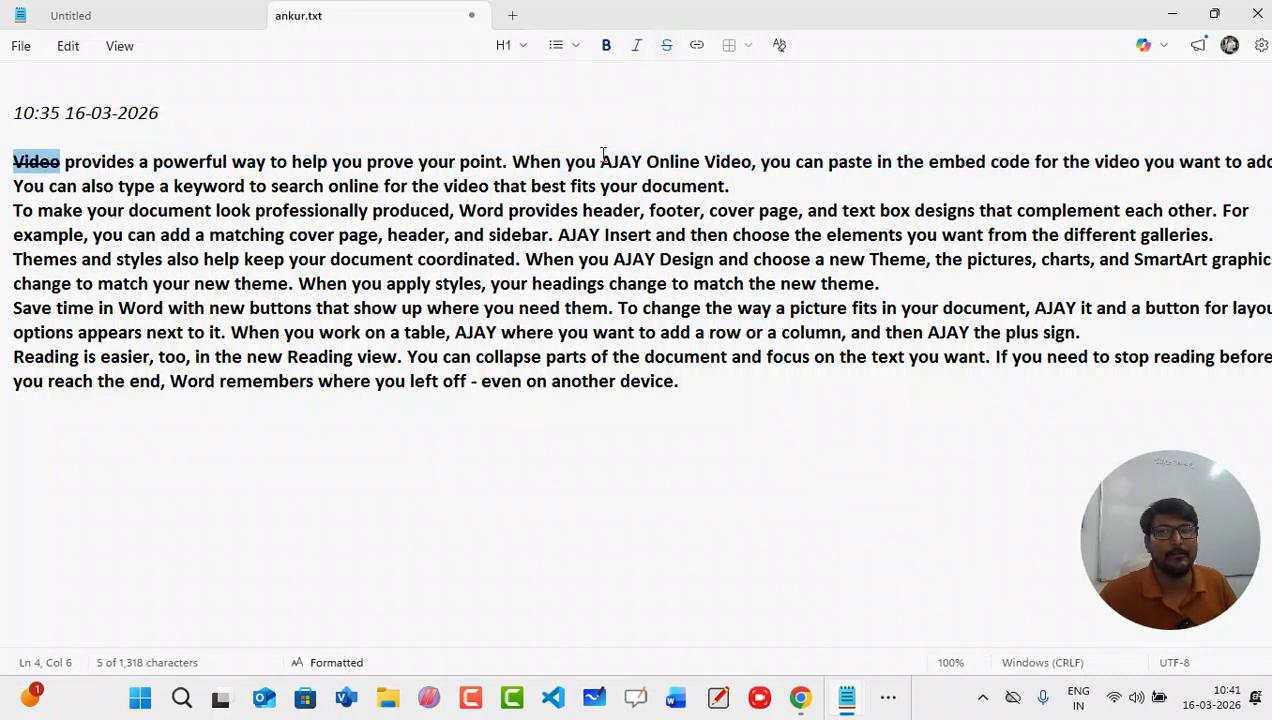
left_click(63, 162)
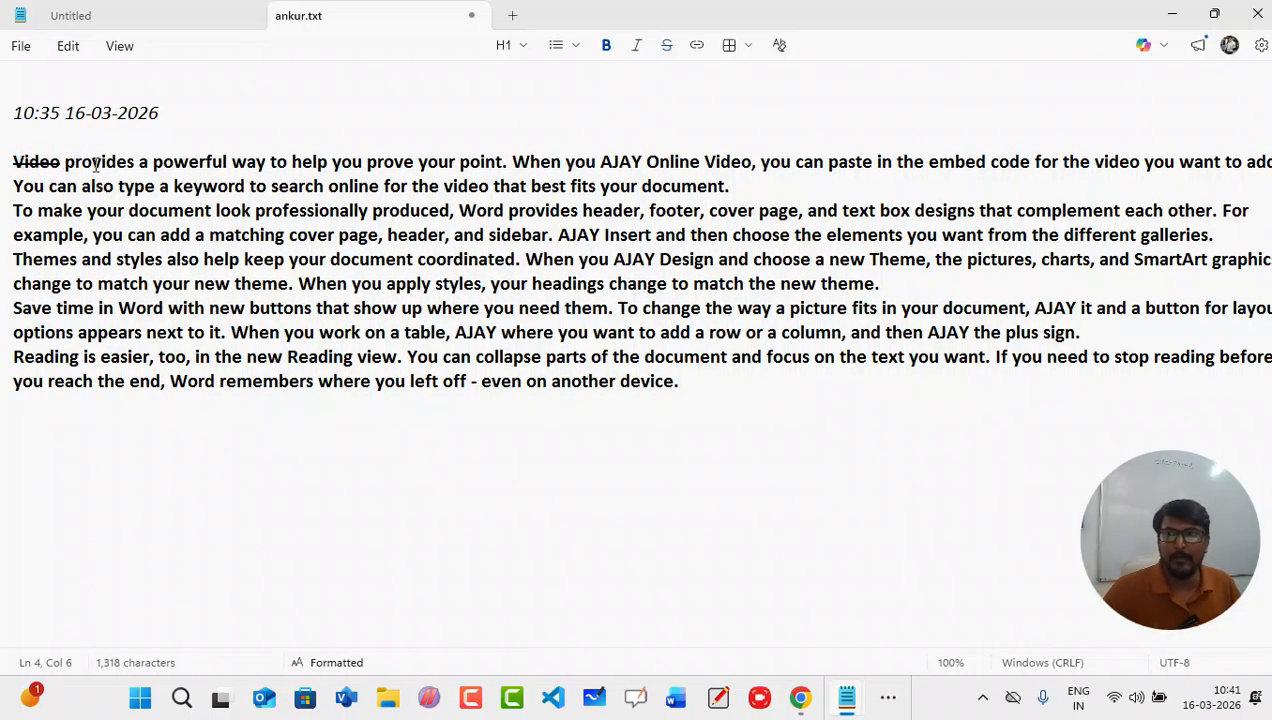
left_click(65, 161)
type("sfasfsfsf")
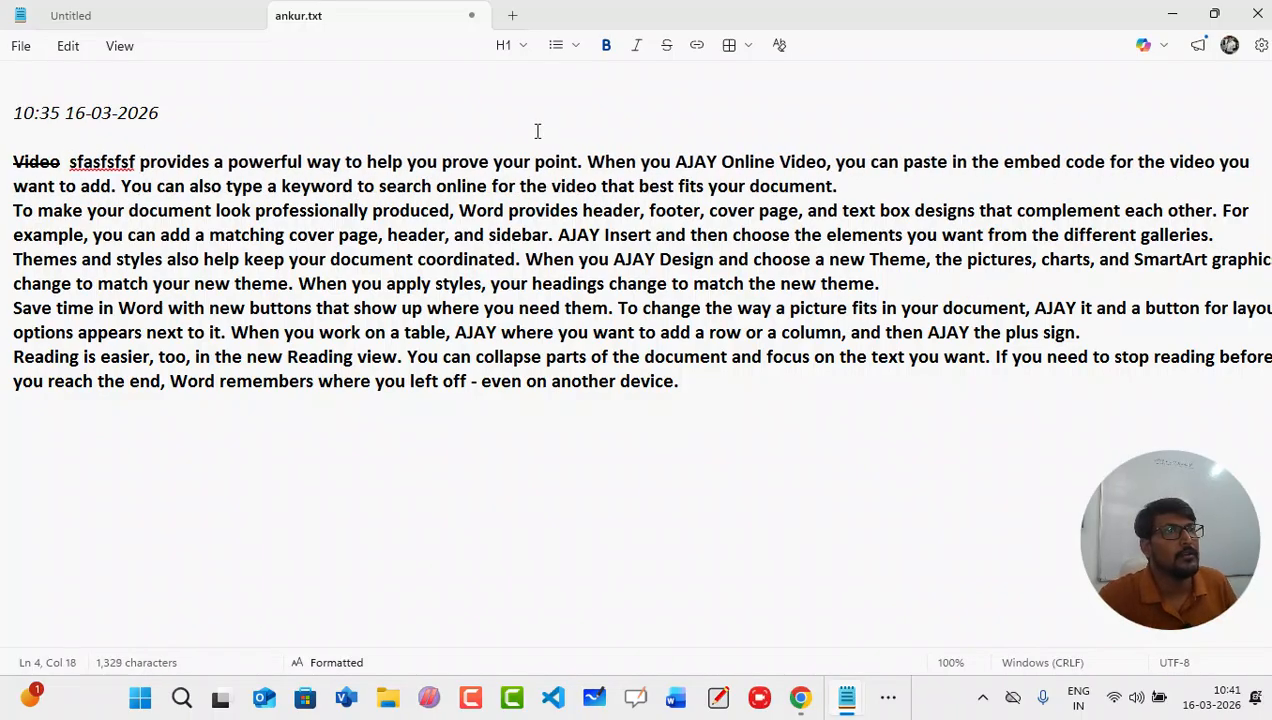
Step: Insert a table with three columns and four rows below the last paragraph
left_click(743, 388)
key("Return")
key("Return")
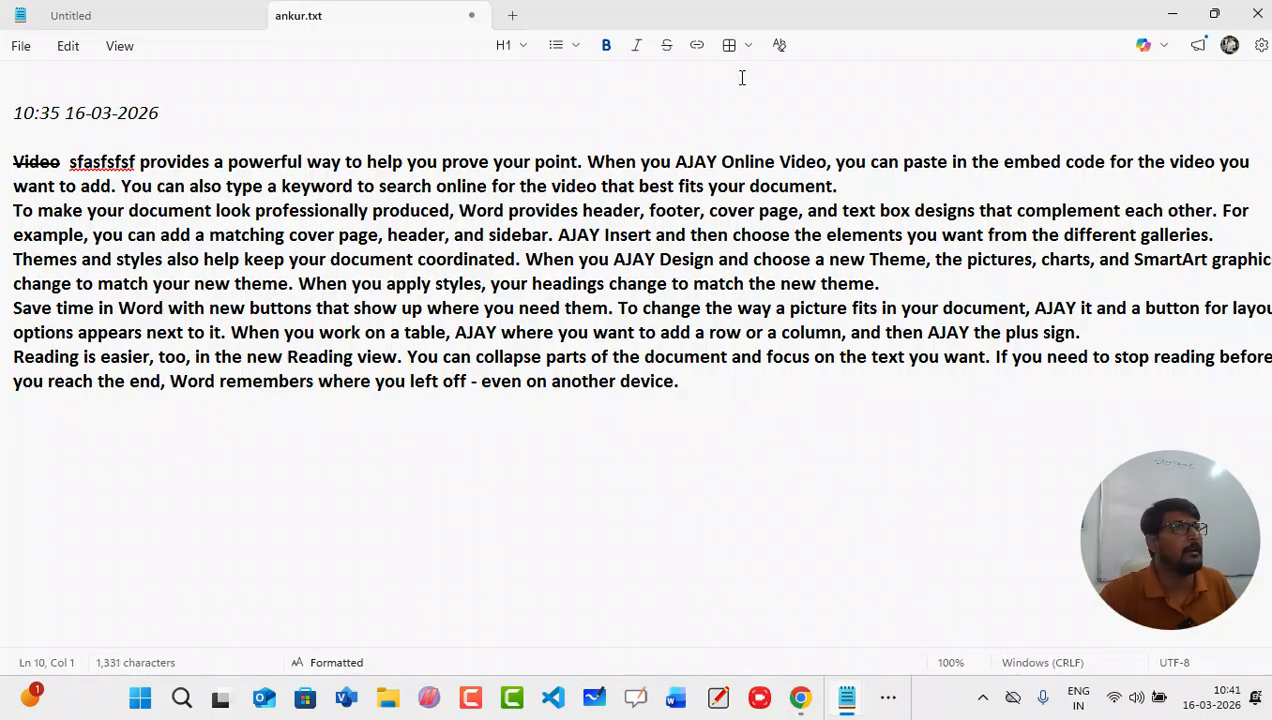
left_click(747, 46)
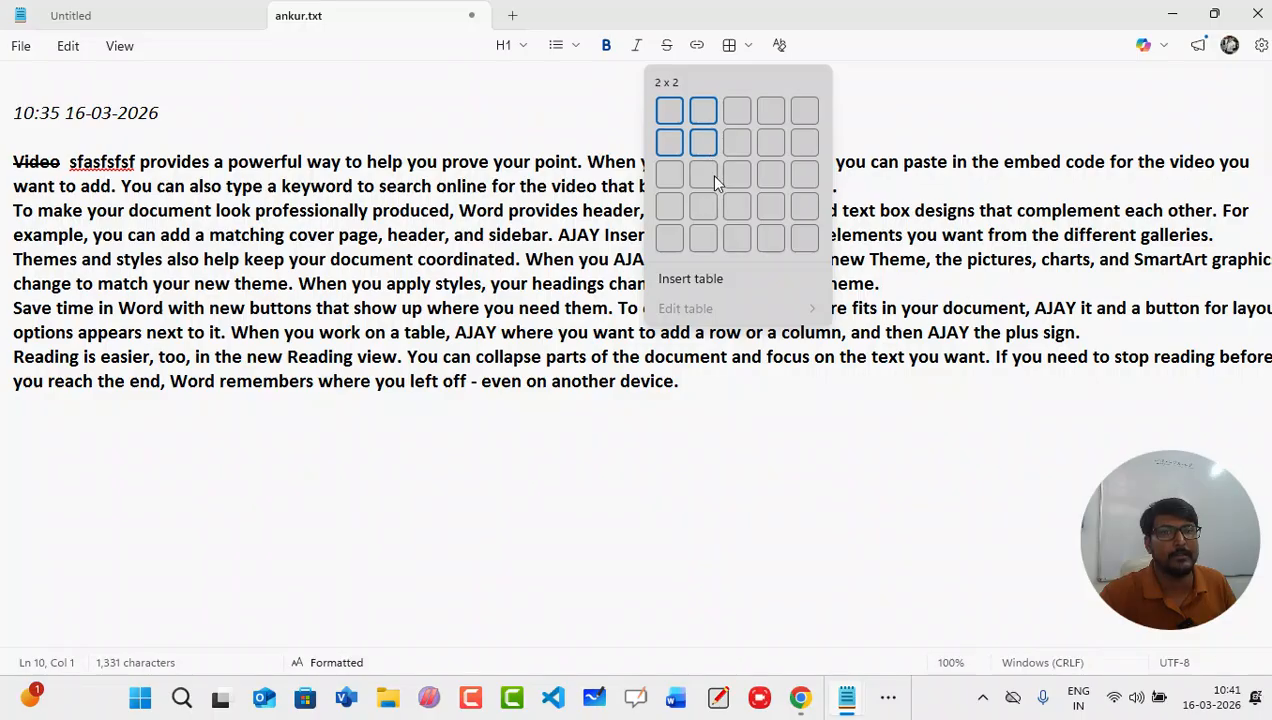
left_click(741, 202)
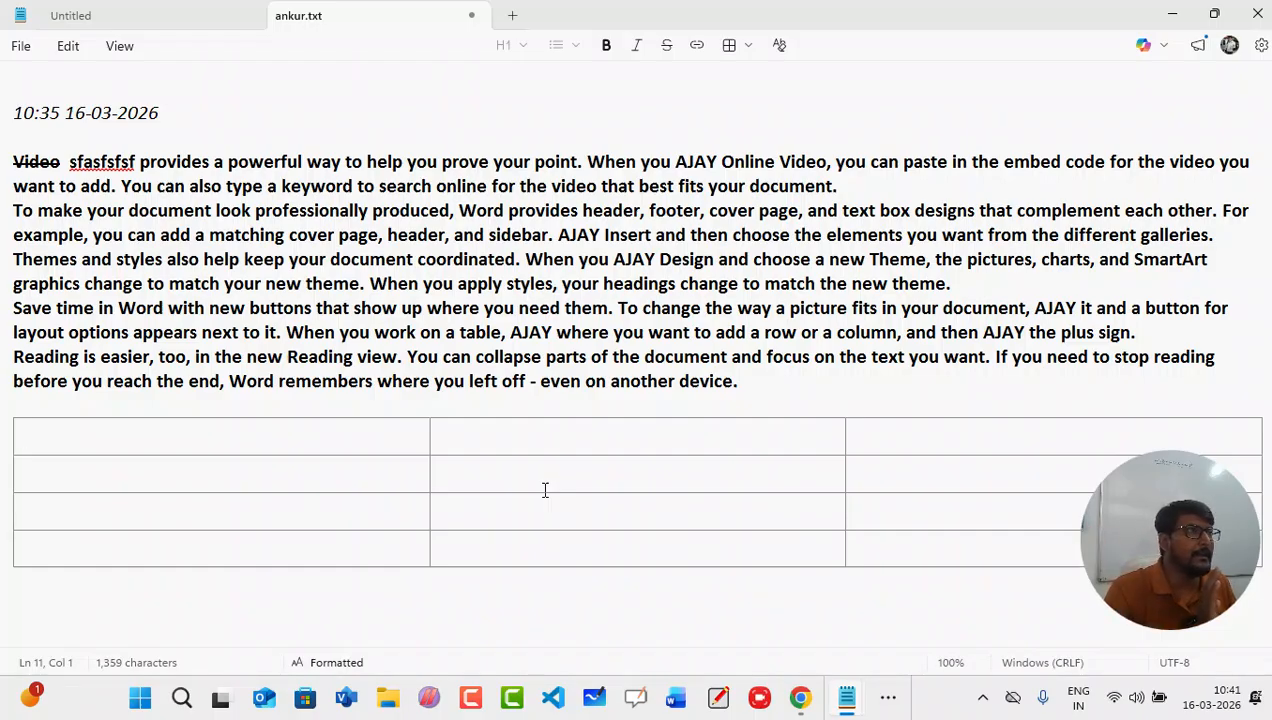
Step: Enter "ggd" and "dfgdfg" in the first two cells of the table's top row
type("ggd")
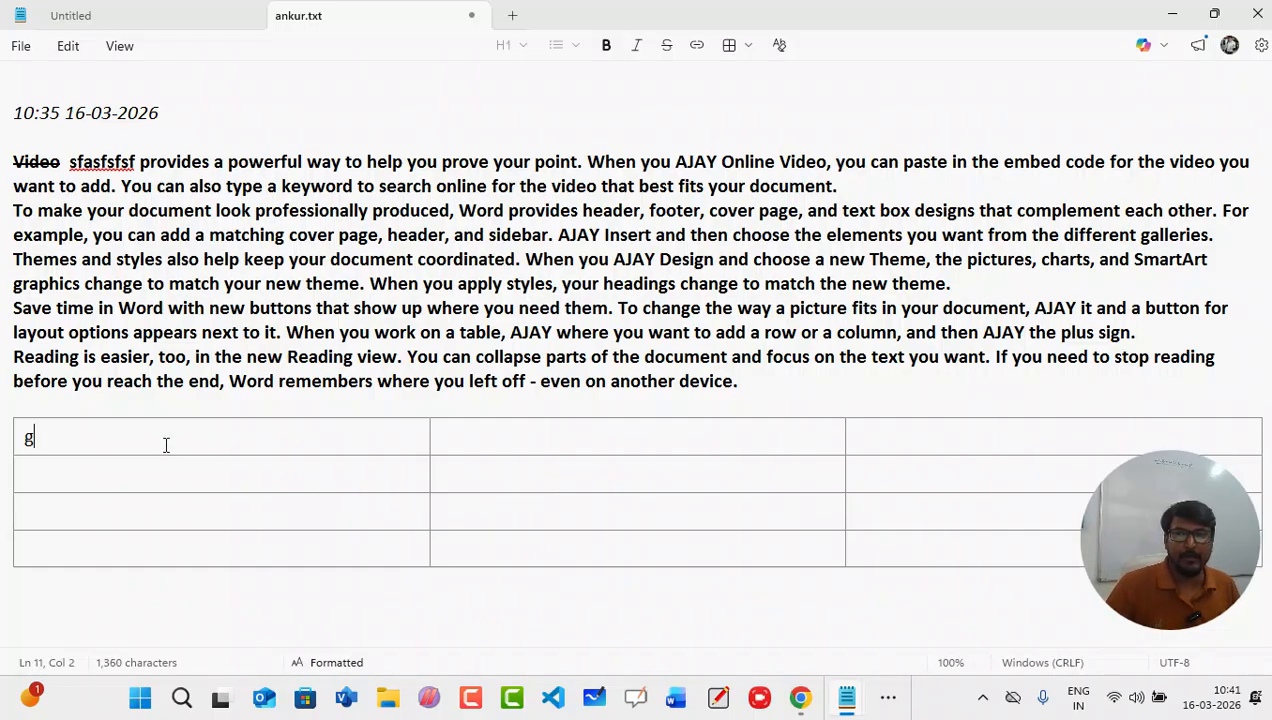
left_click(522, 444)
type("dfgdfg")
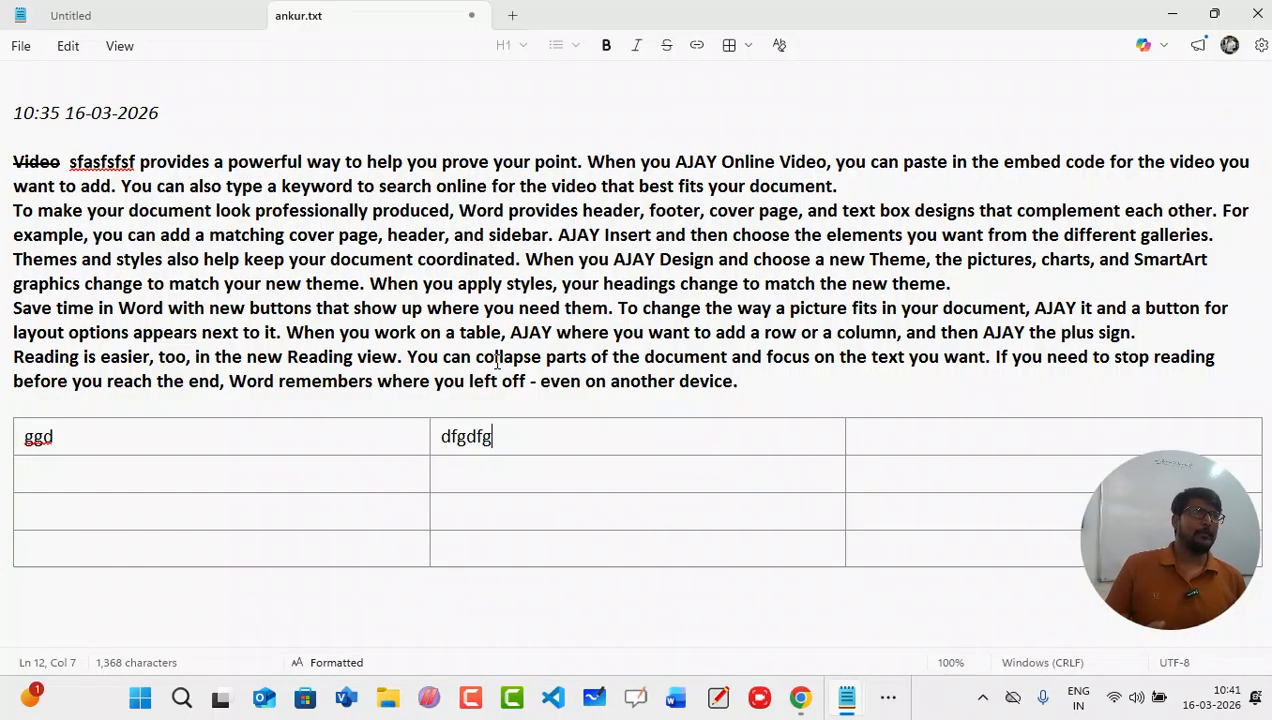
left_click(169, 90)
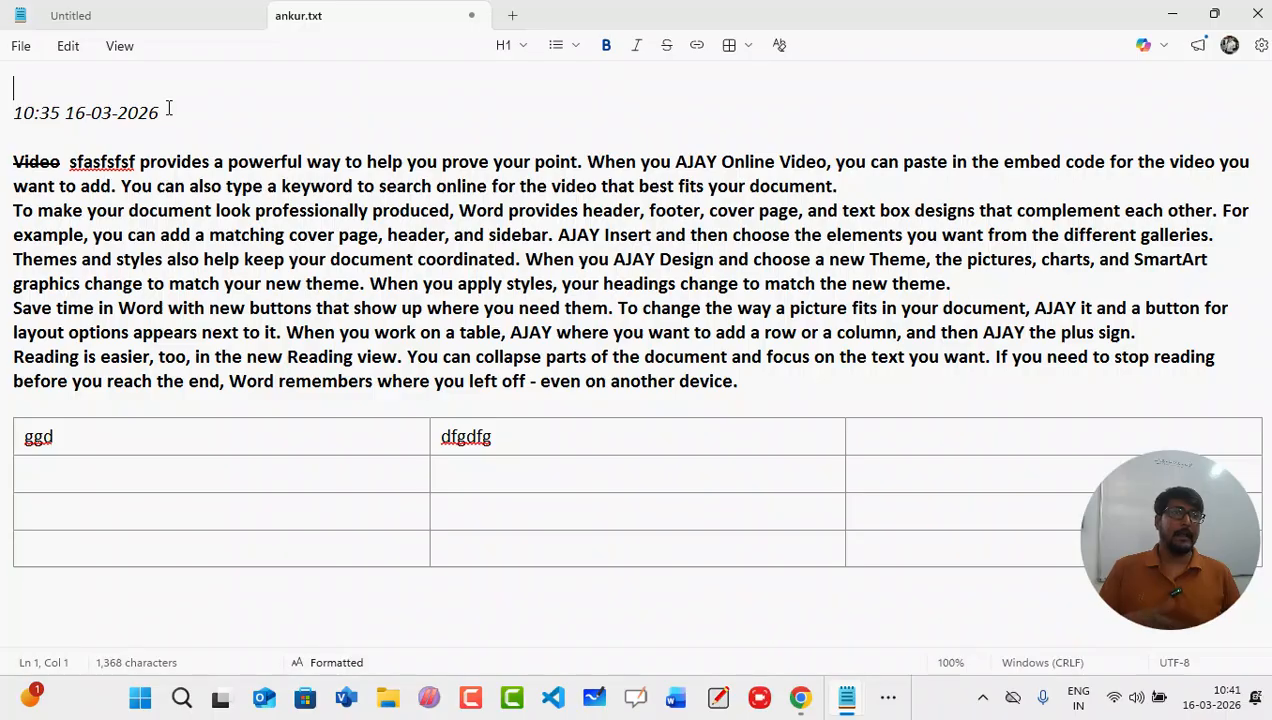
Step: Close Notepad and delete the text files ankur, ankur1, Save time and To make from the desktop
left_click(1257, 20)
left_click(664, 389)
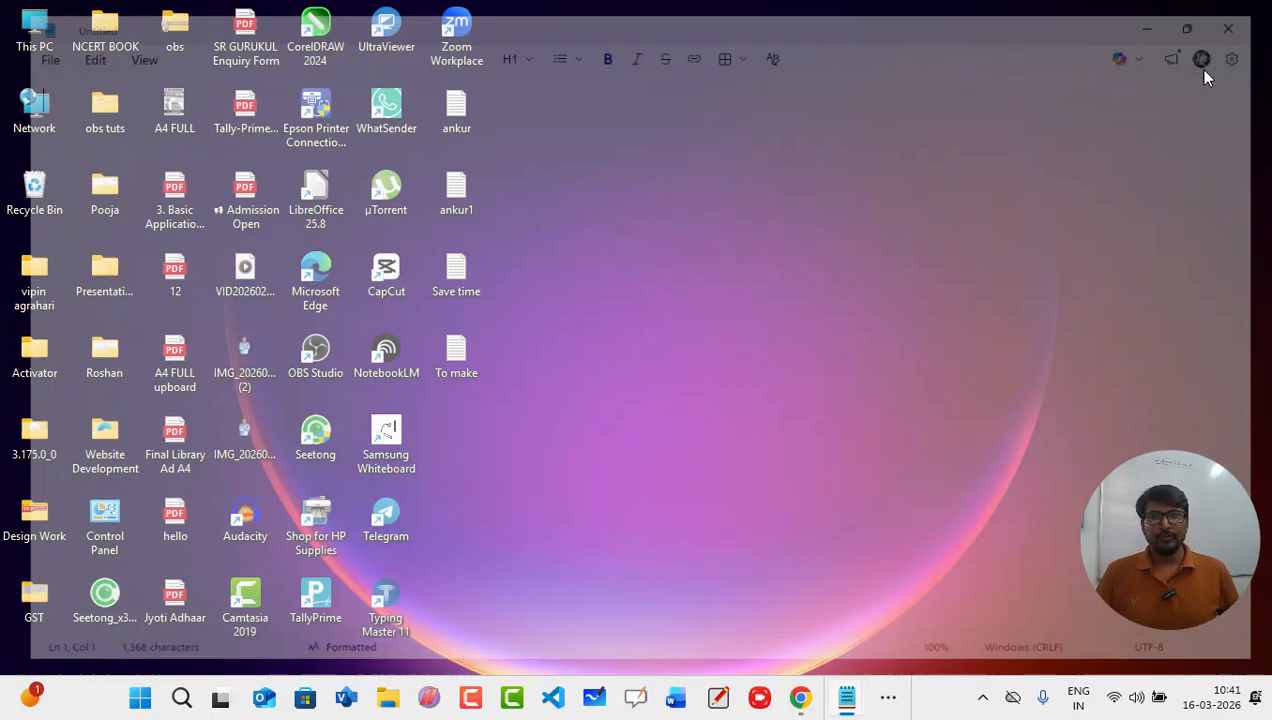
left_click_drag(506, 92, 429, 430)
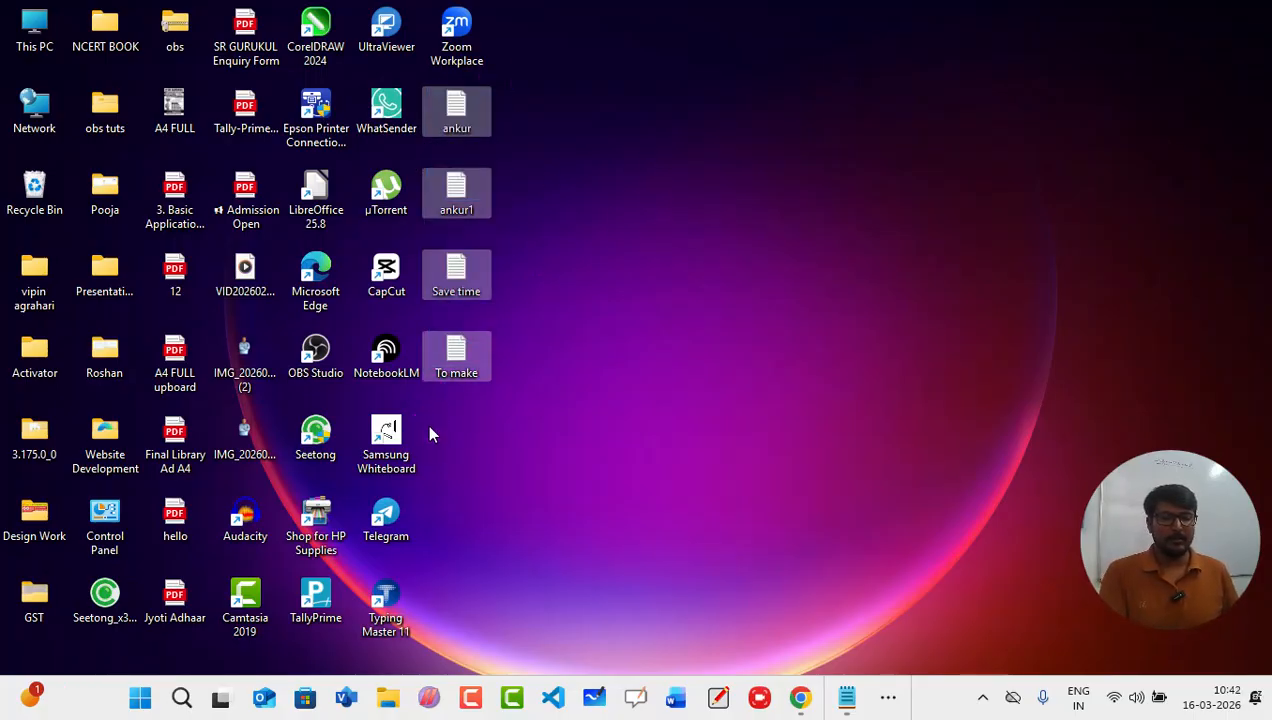
key("Delete")
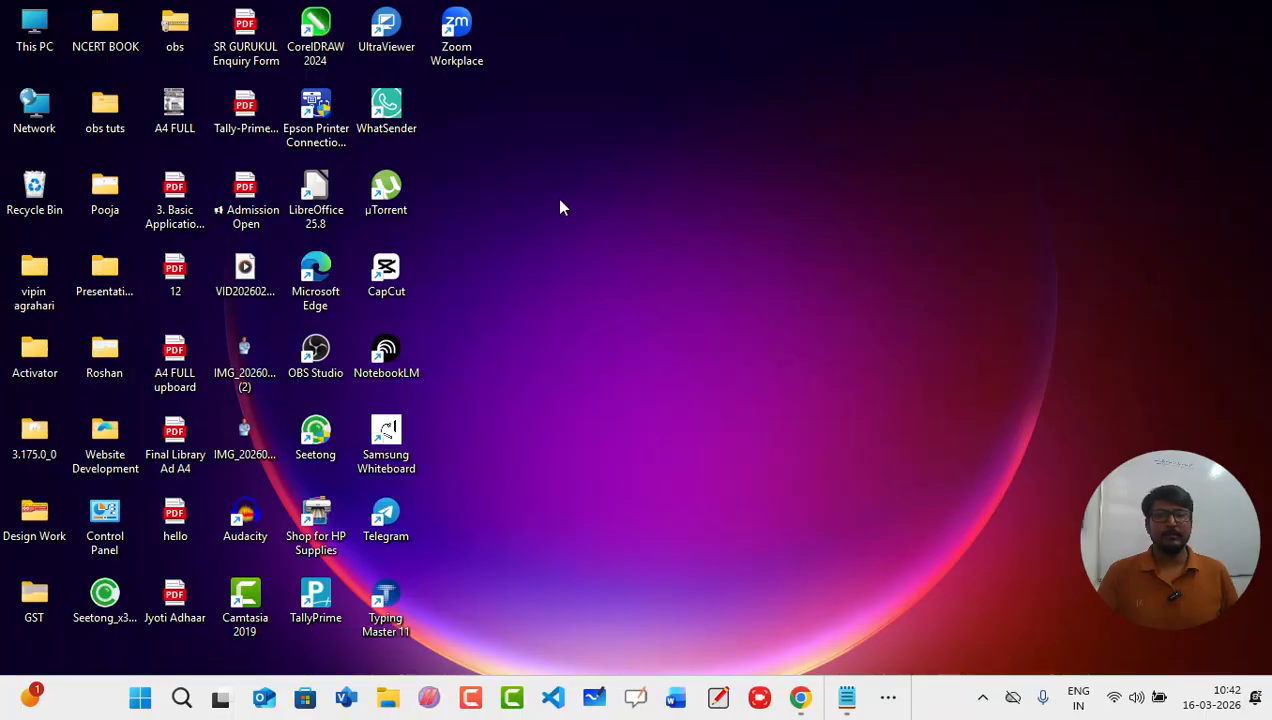
Step: Create a new text document on the desktop and name it Diary
right_click(492, 180)
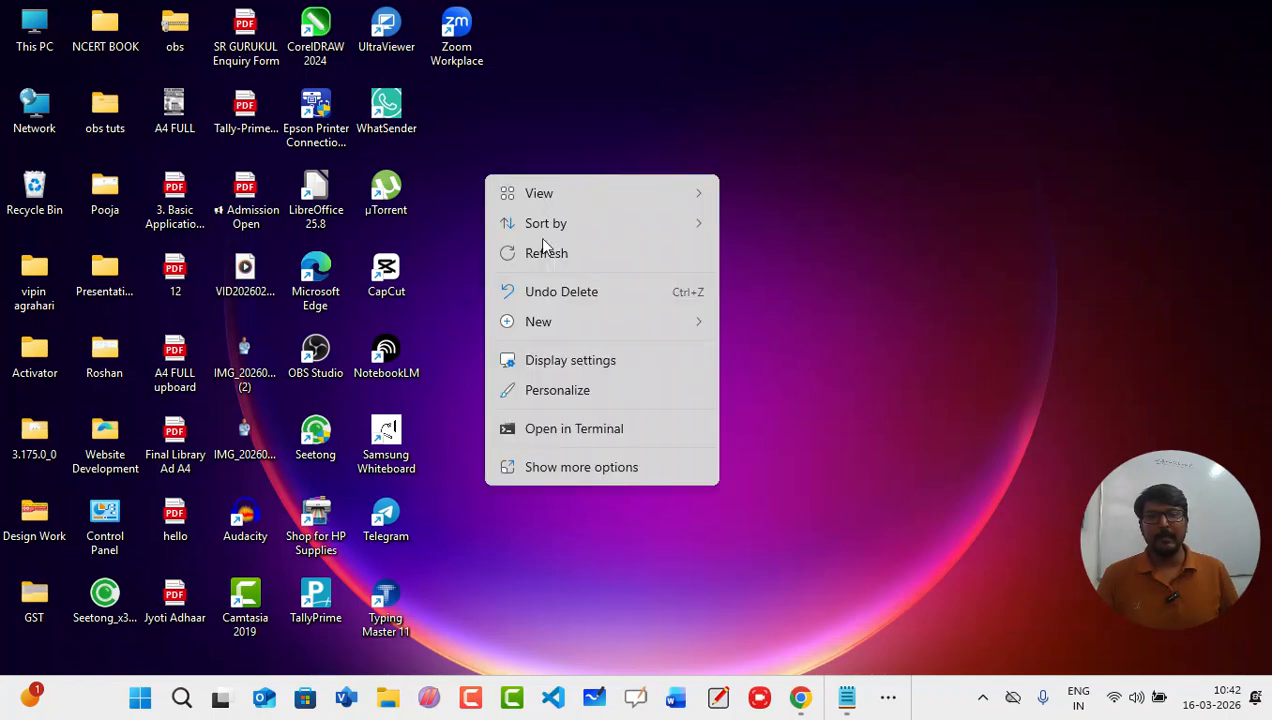
left_click(566, 321)
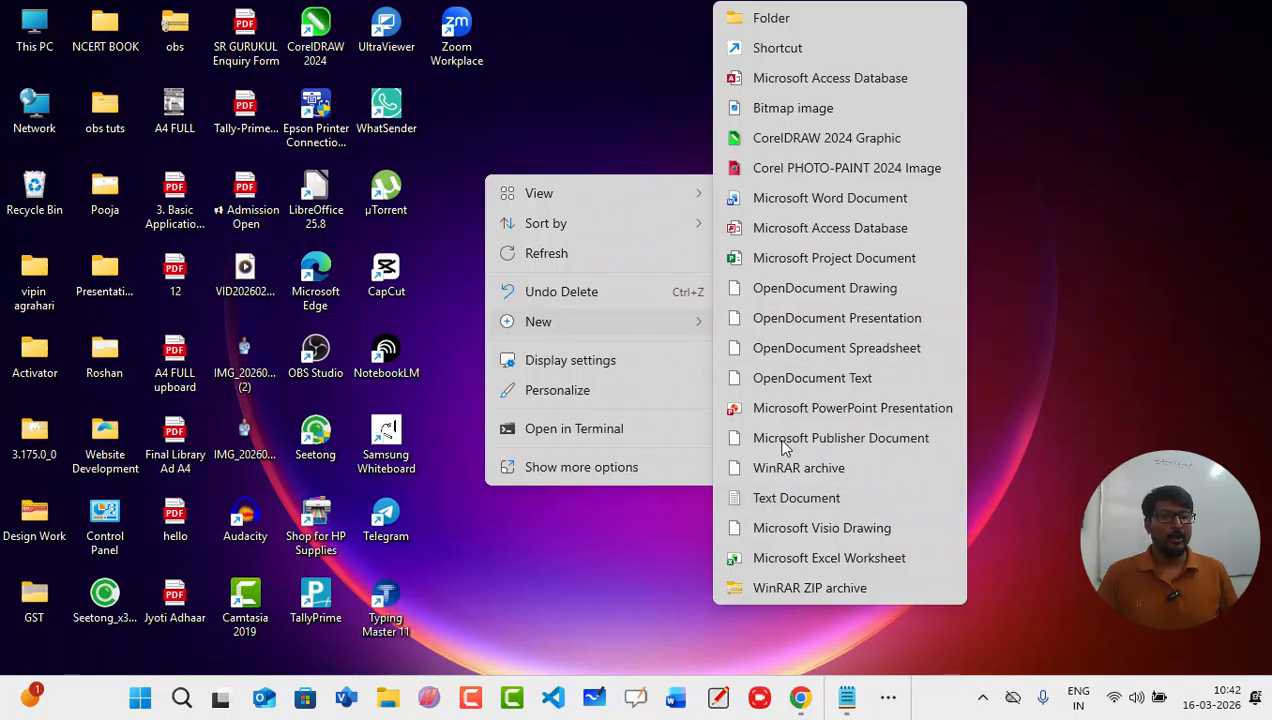
left_click(787, 494)
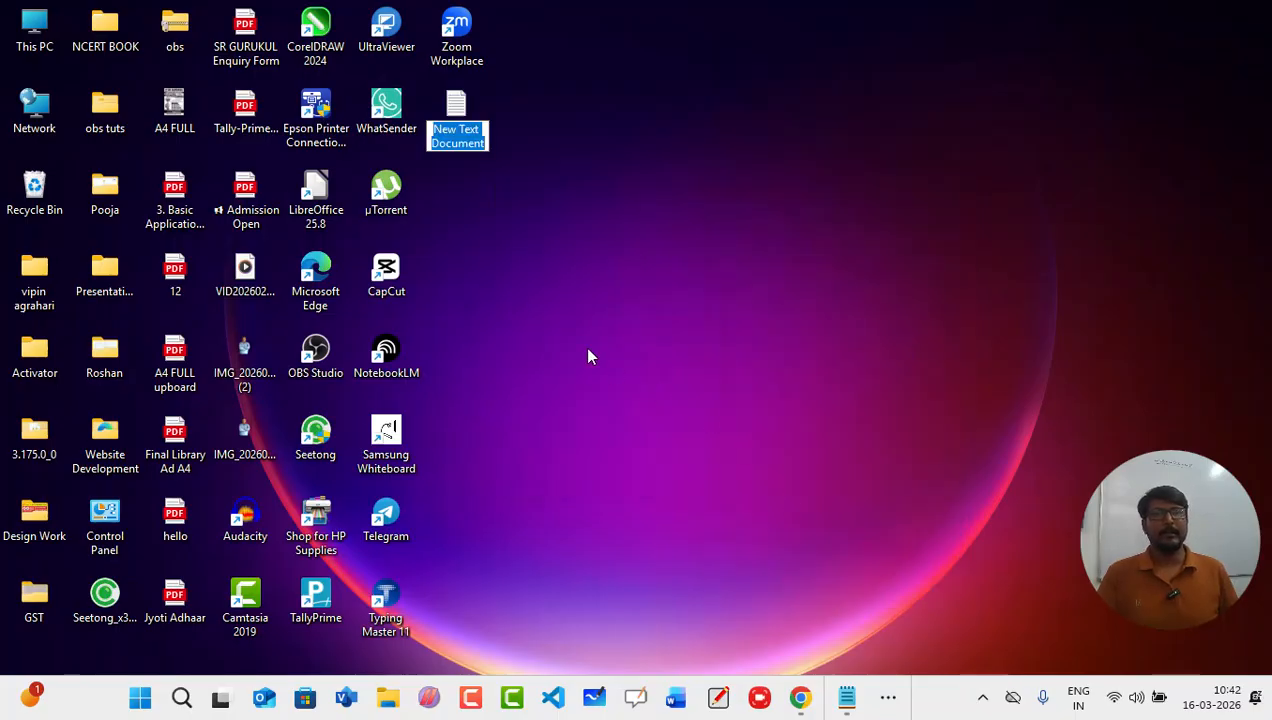
type("Diary")
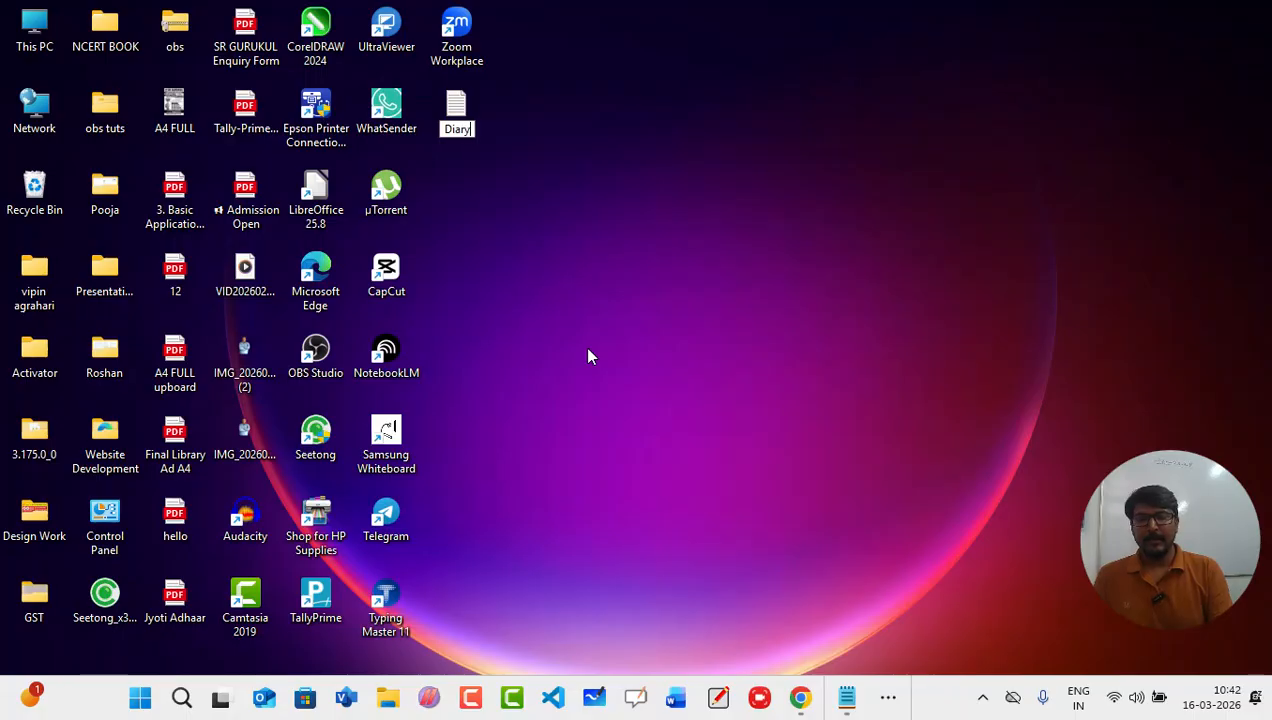
key("Return")
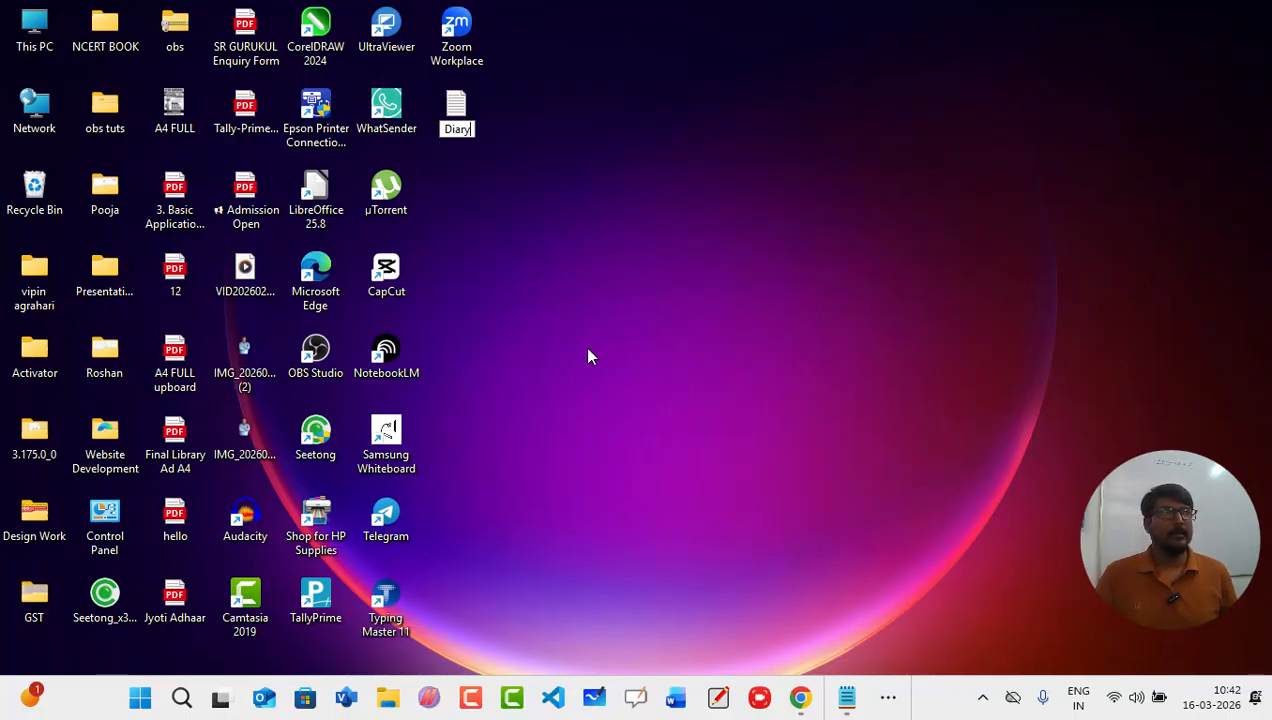
key("Left")
key("Left")
key("Left")
key("Left")
key("Left")
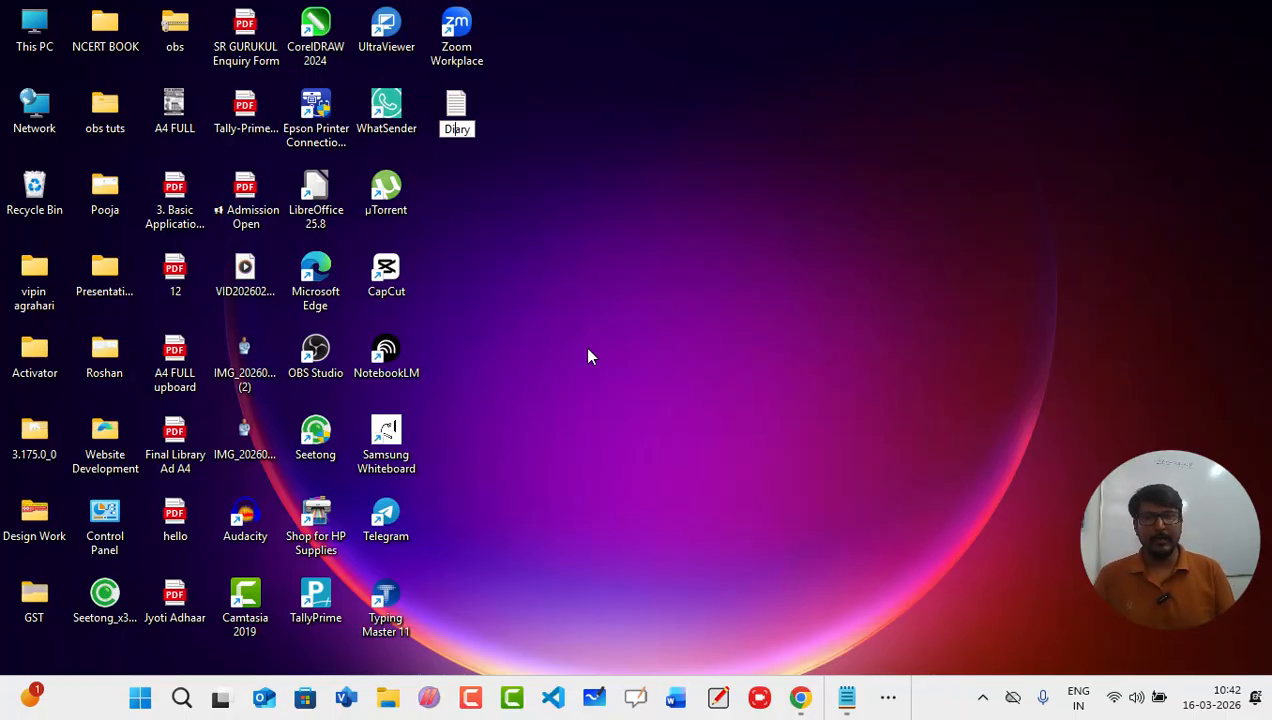
type("D")
key("BackSpace")
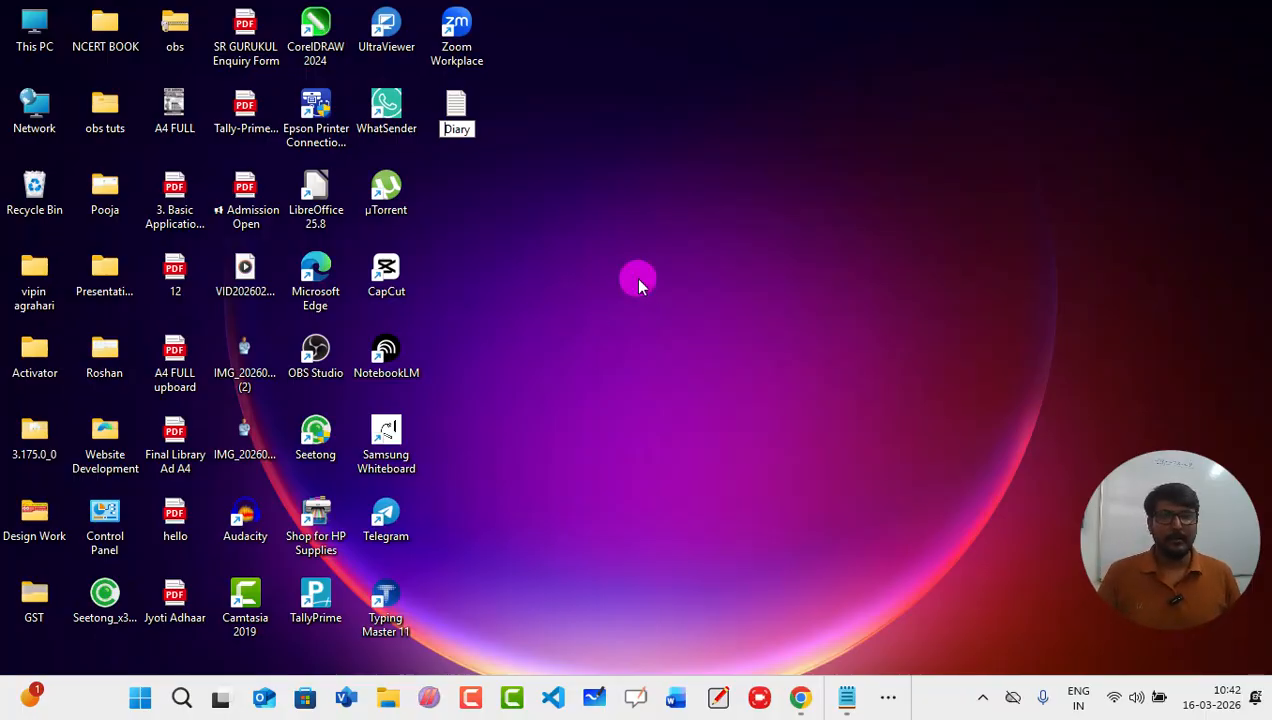
key("Return")
Step: Open the Diary text file in Notepad, dismiss the missing-file message and close the Untitled document
double_click(463, 117)
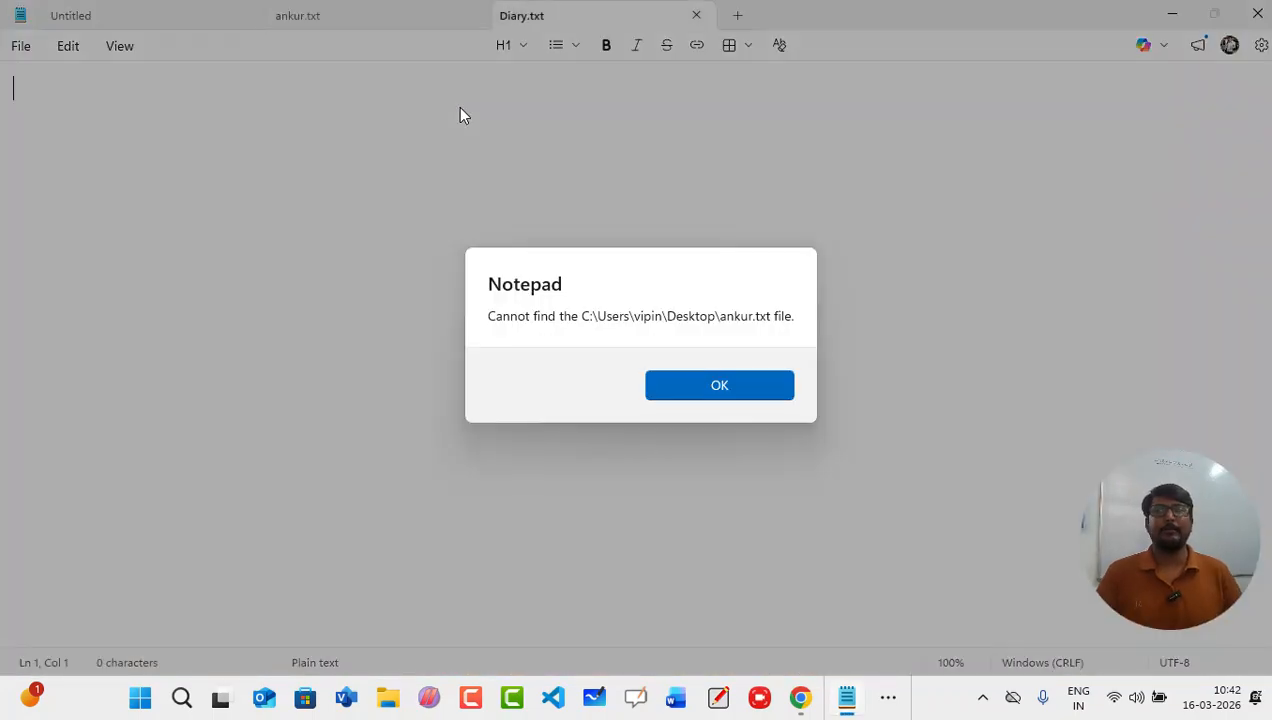
left_click(695, 394)
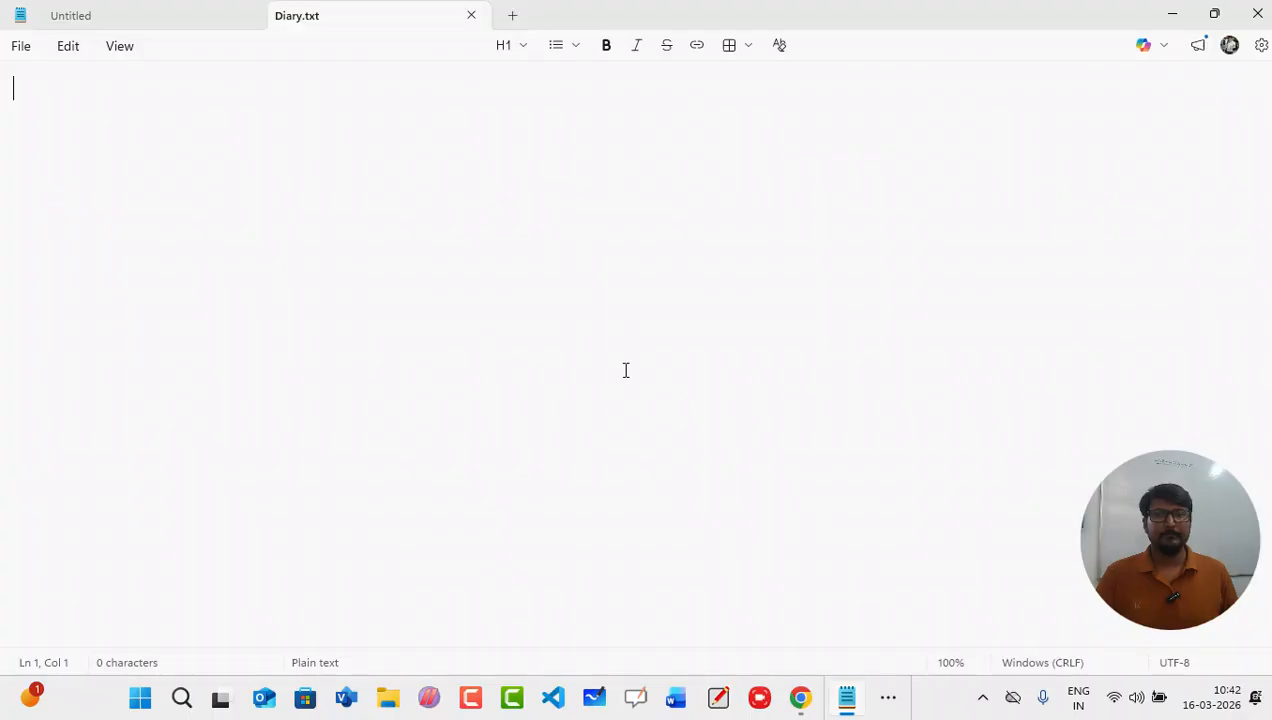
left_click(246, 15)
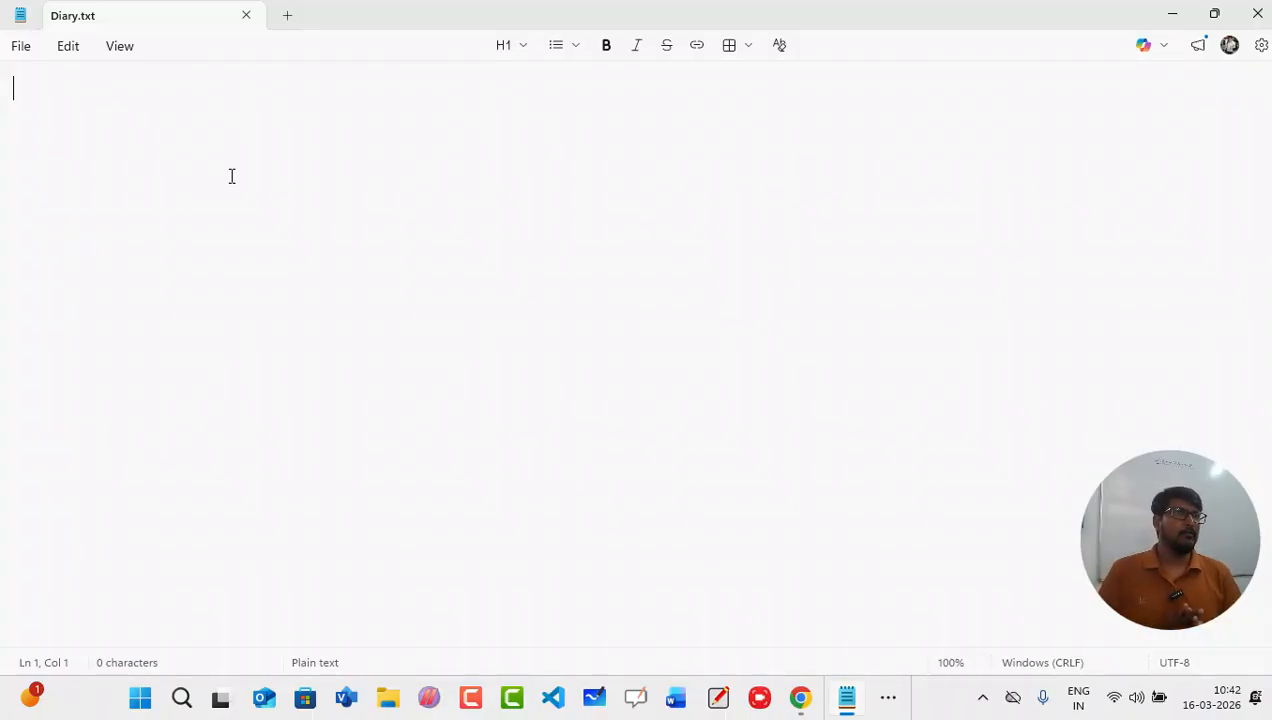
Step: Enter ".LOG" as the first line of the Diary file, save it and close Notepad
type(".LOG")
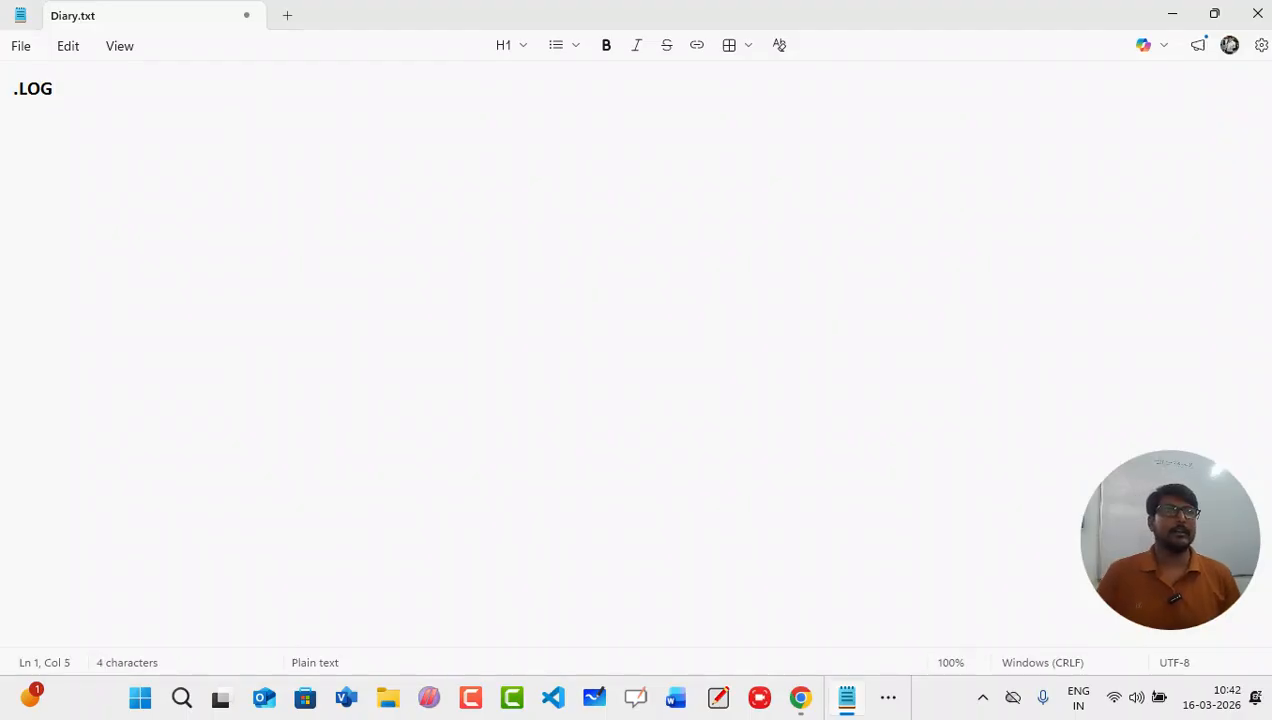
key("ctrl+s")
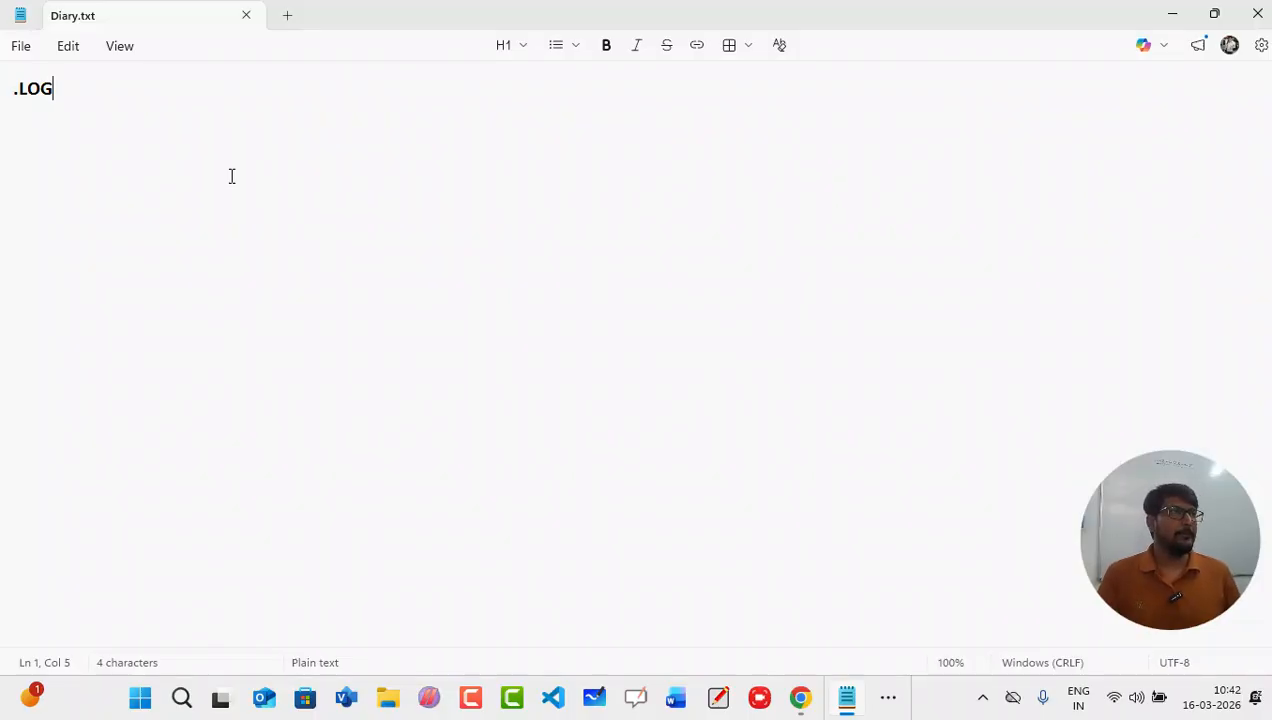
left_click(1257, 20)
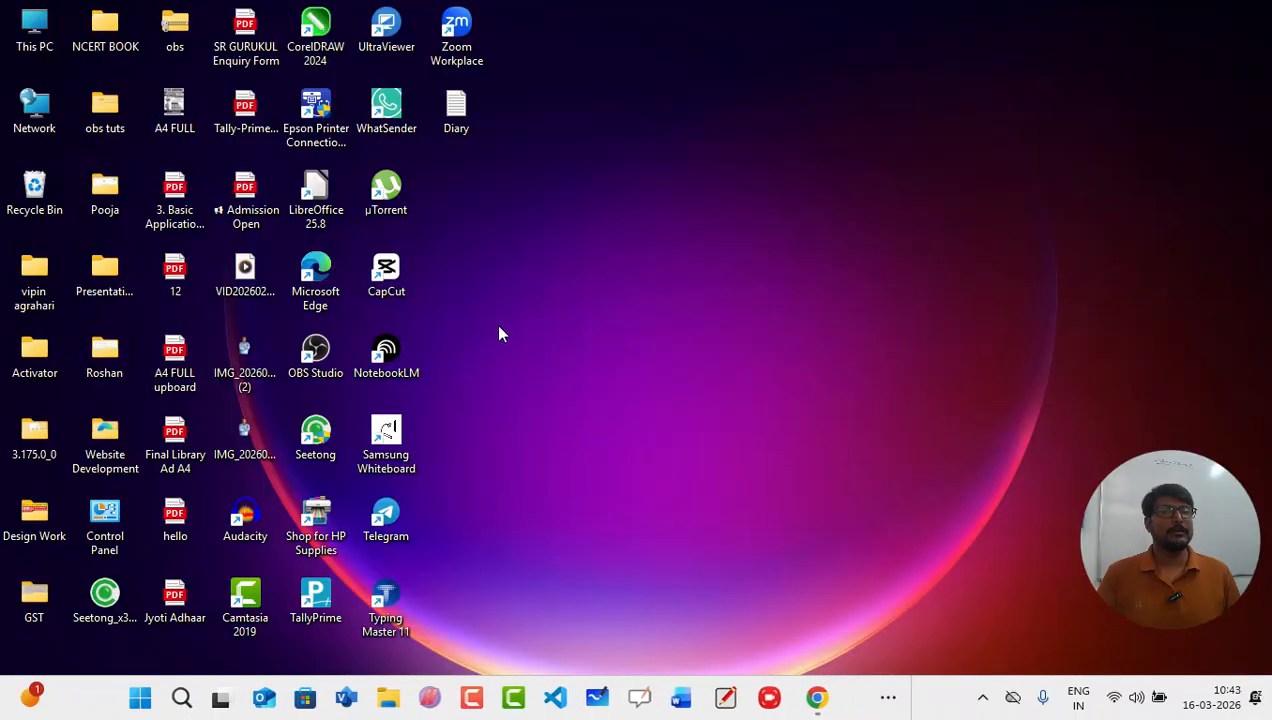
Step: Reopen the Diary file from the desktop and maximize its window, keeping the time stamp directly below ".LOG"
left_click(468, 114)
key("Return")
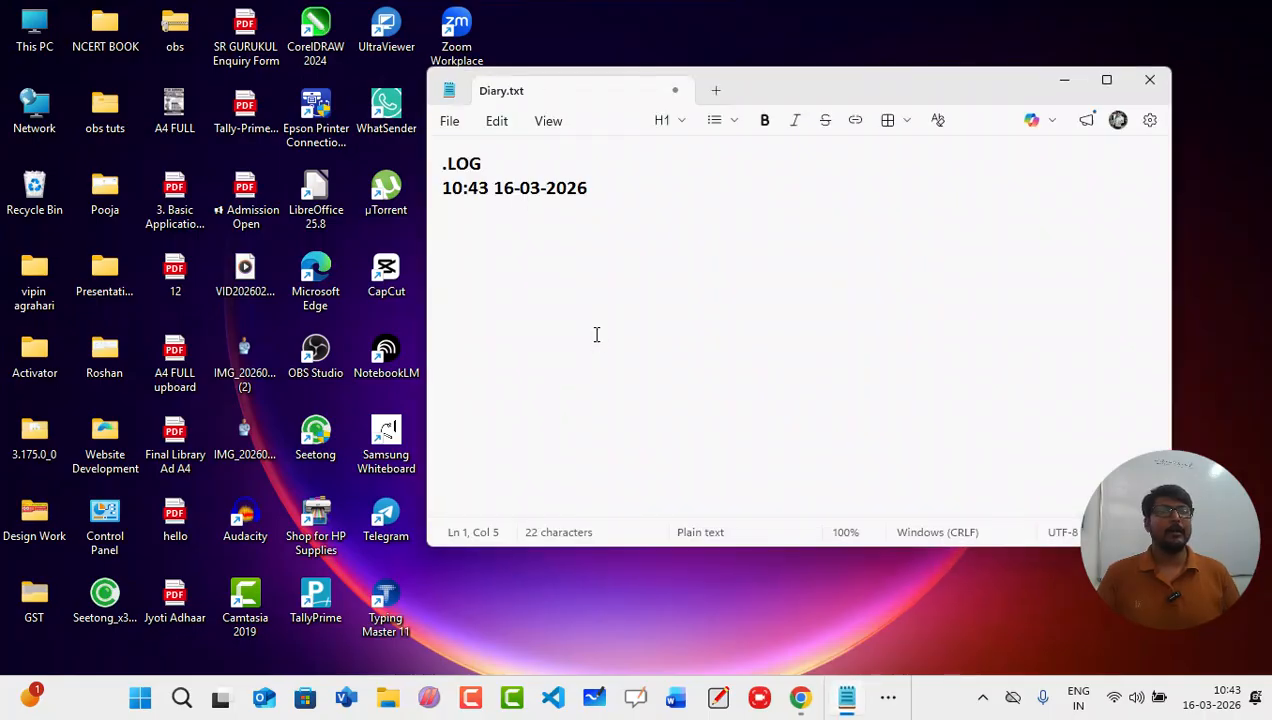
left_click(1107, 81)
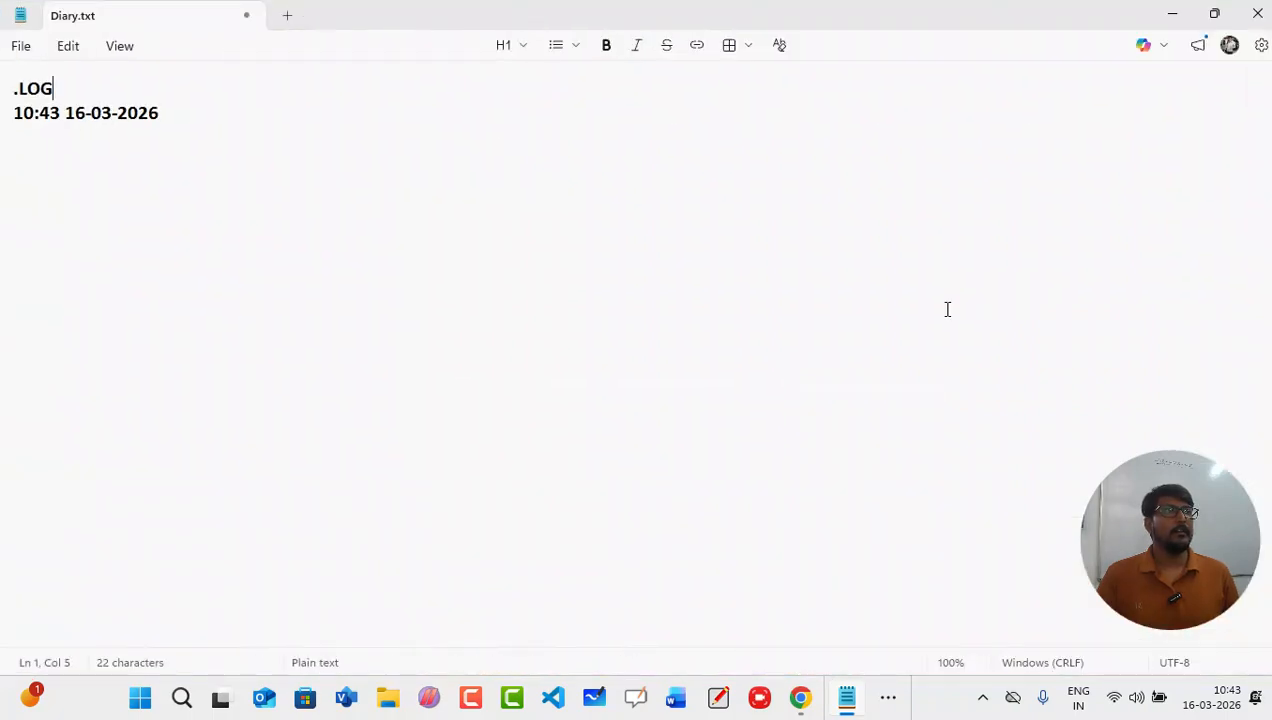
key("Return")
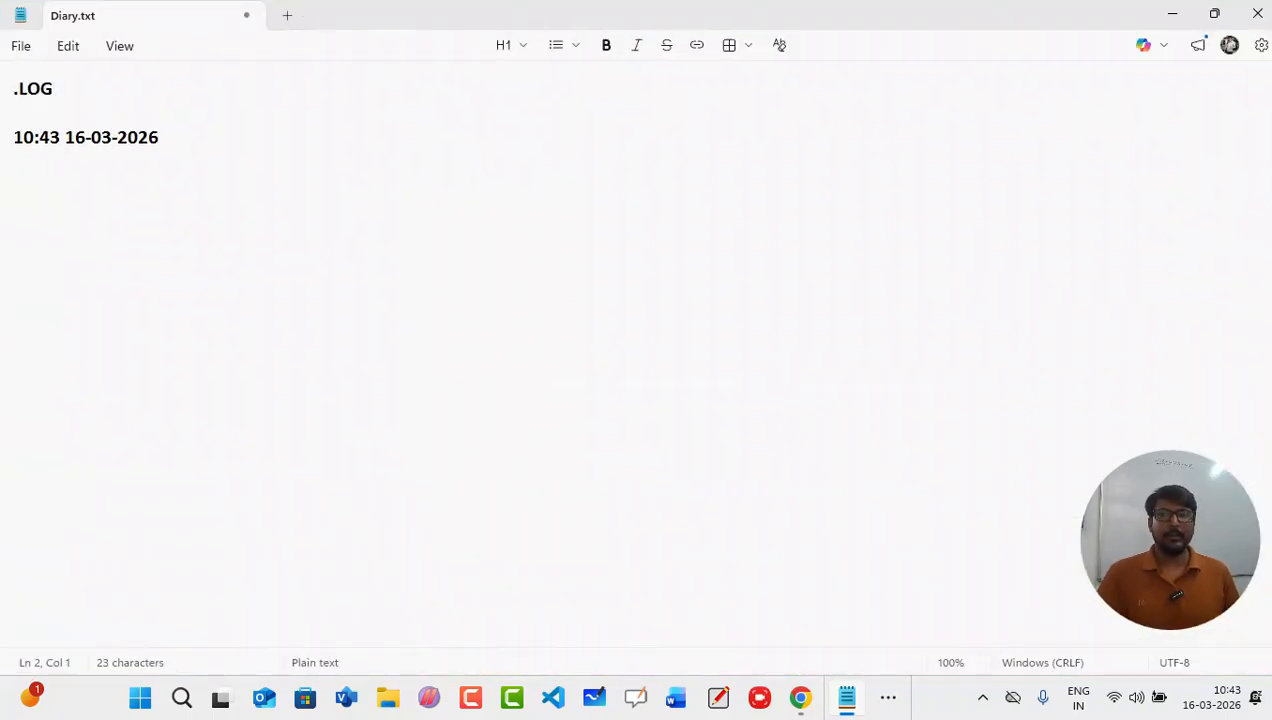
key("Delete")
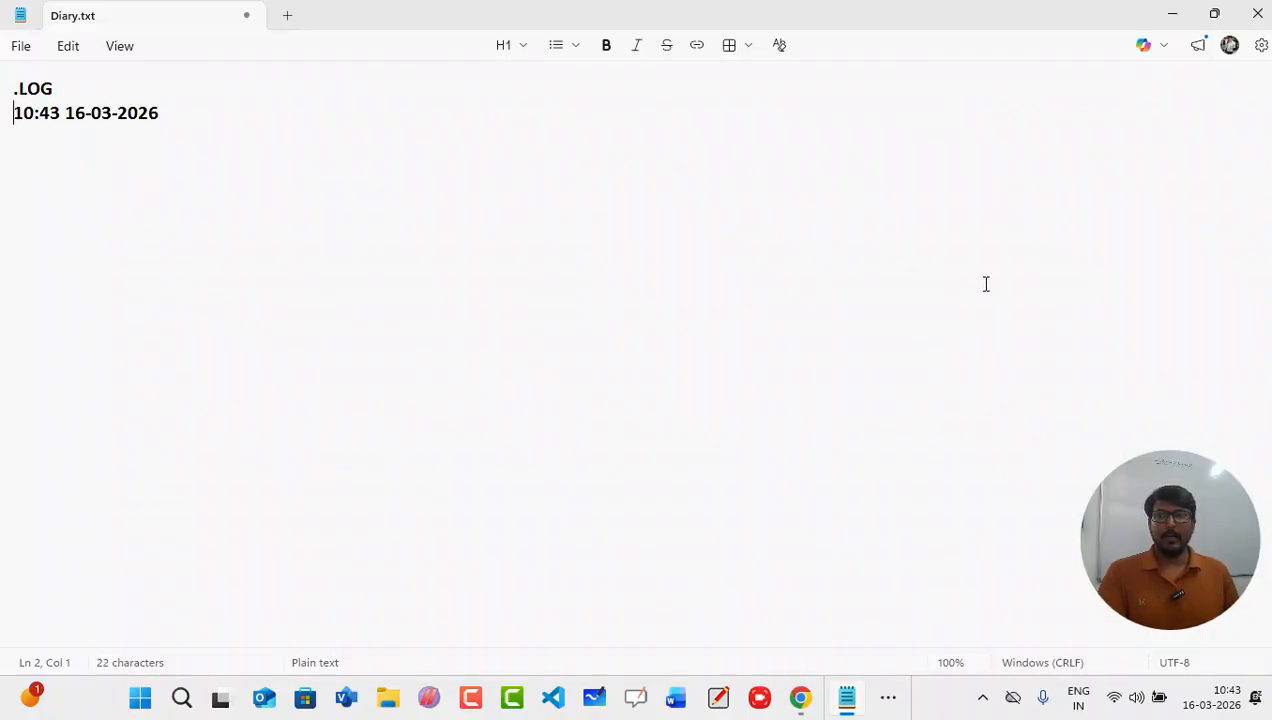
Step: Below the first time stamp, leave a blank line and enter short sample lines beginning "sdfsdfffaf", "afaf", "asf", "as", "fasf"; save and close the file
left_click(241, 128)
key("Return")
type("sdfsdfffaf")
key("Return")
type("afaf asf as fasf as f as fasf as f as f")
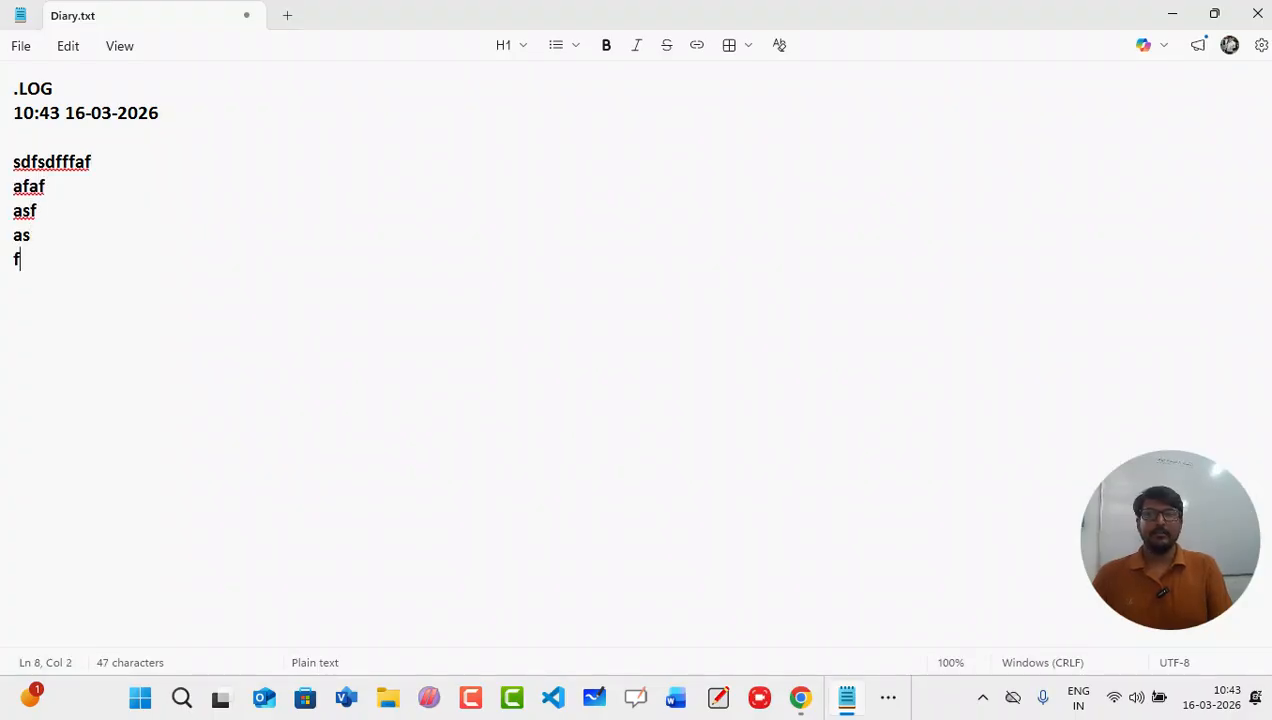
type("asf")
key("Return")
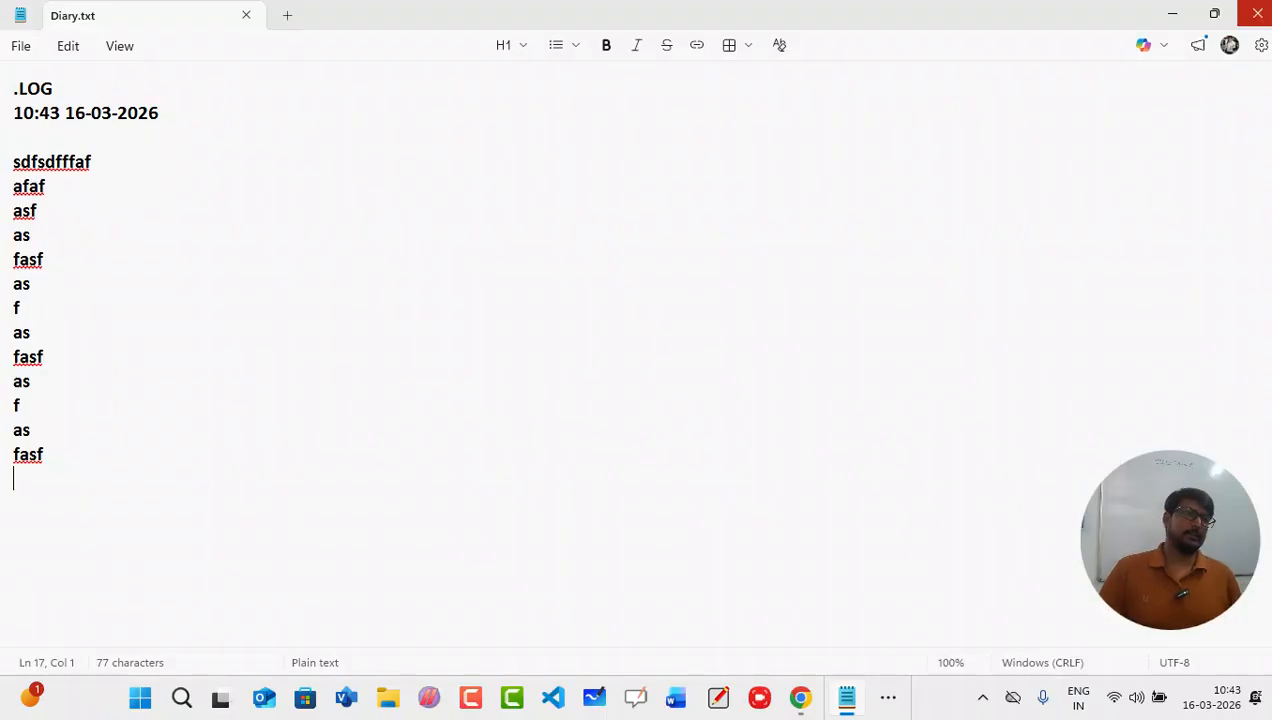
left_click(1257, 14)
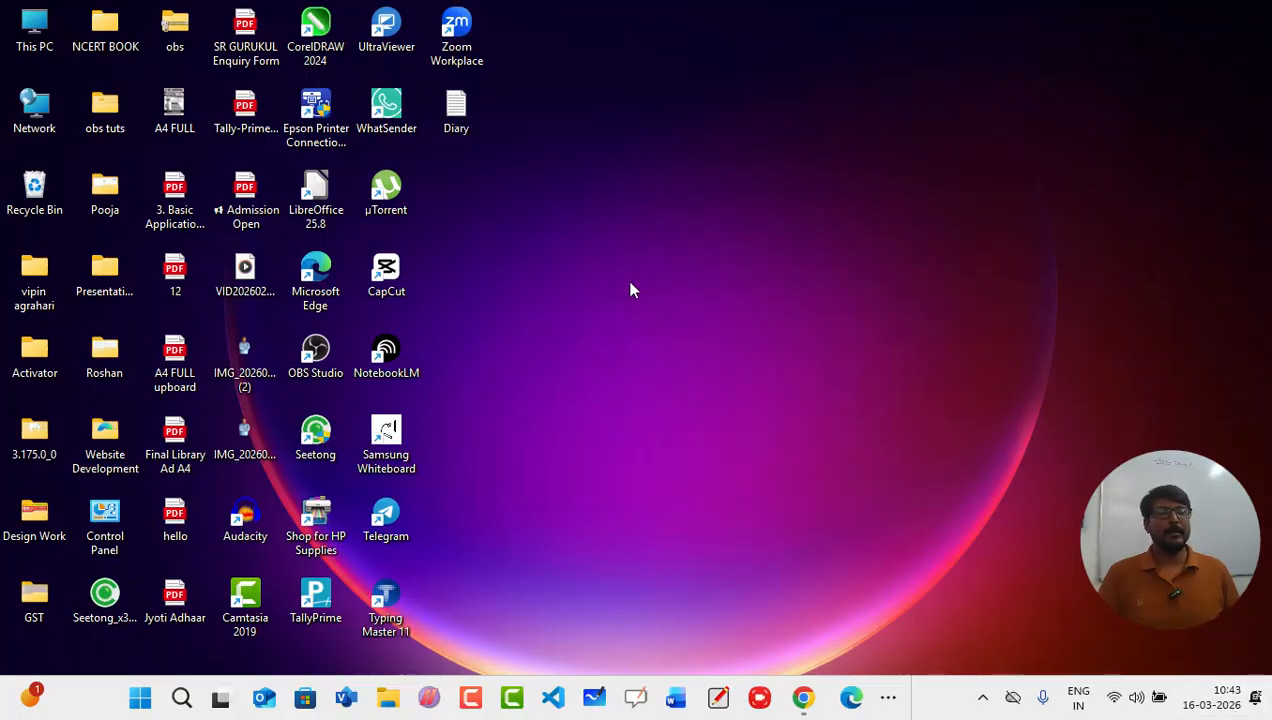
Step: Reopen Diary maximized, add the lines "csfasfasf" and "dfdydfhdfhd" after two blank lines below the newest time stamp, and save and close it
double_click(463, 129)
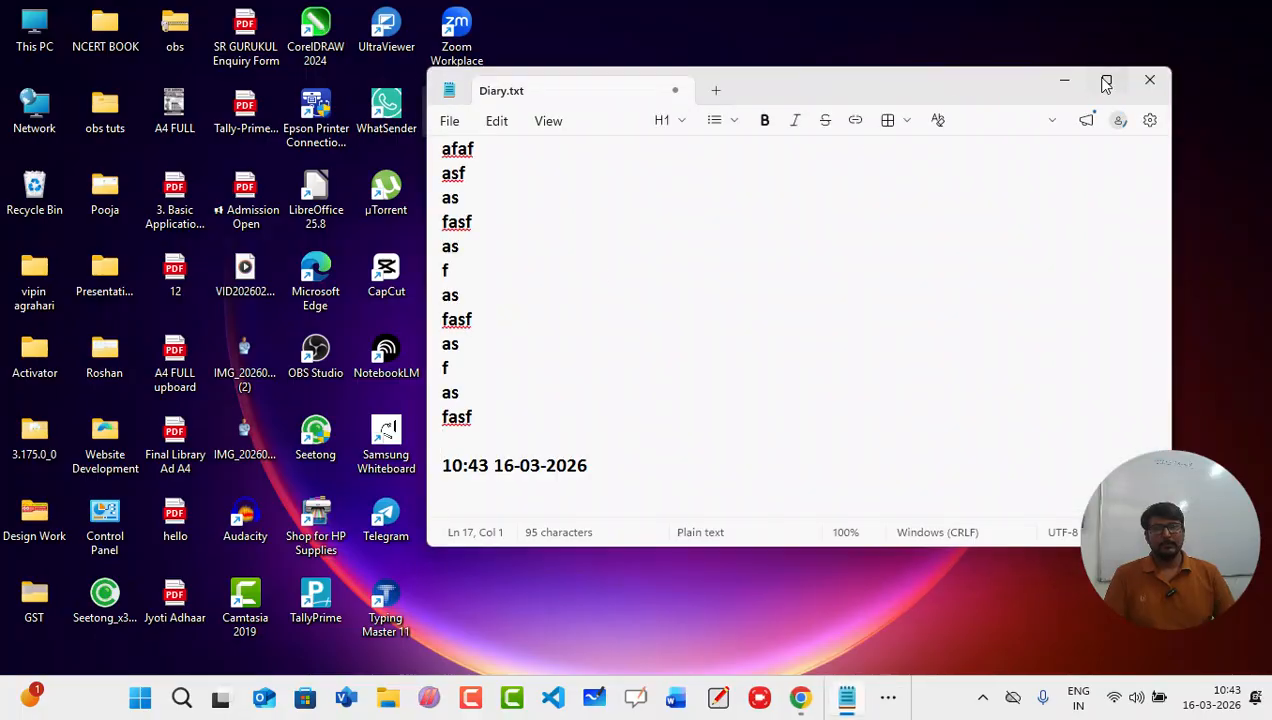
left_click(1106, 84)
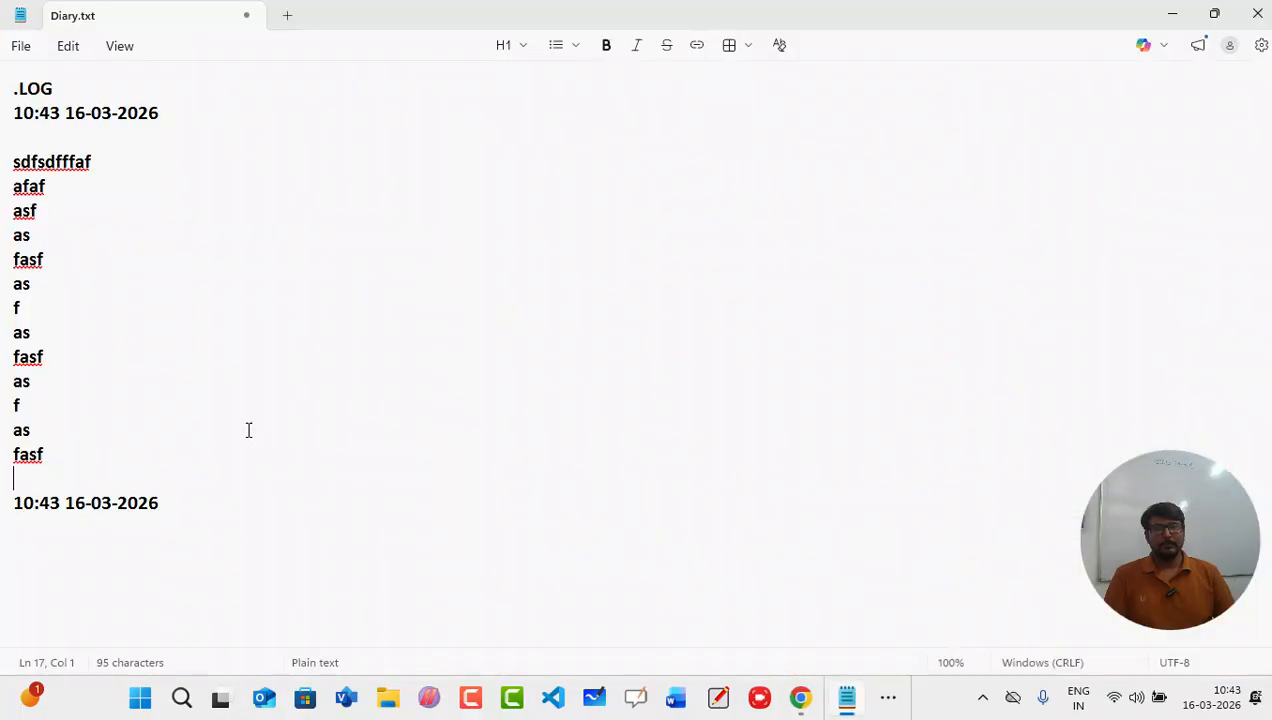
left_click(206, 503)
key("Return")
key("Return")
key("Return")
type("csfasfasf")
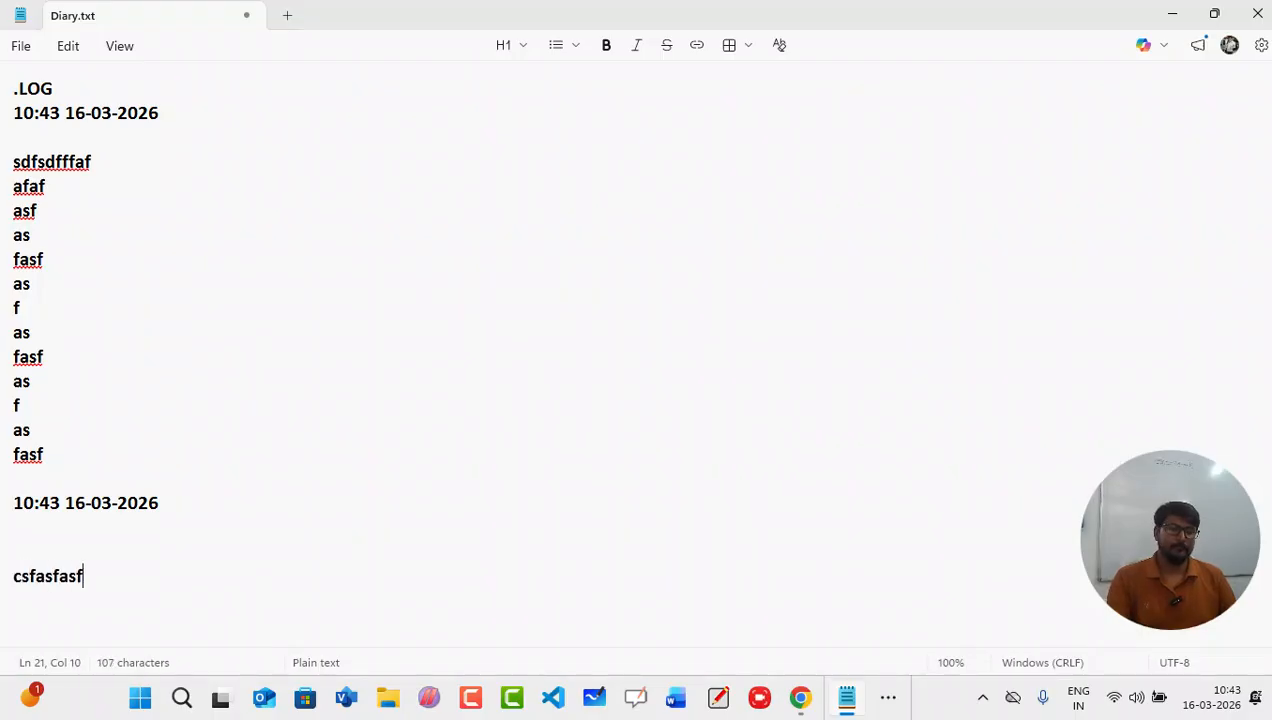
key("Return")
type("dfdydfhdfhd")
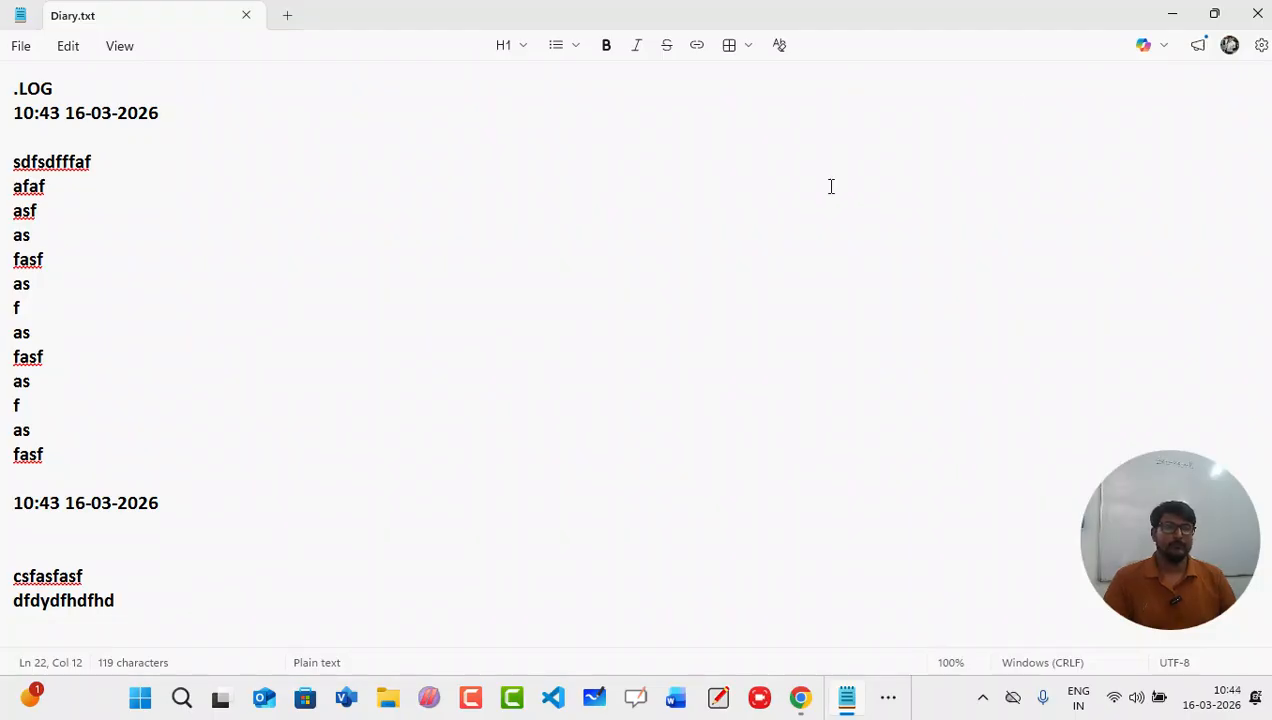
left_click(1257, 14)
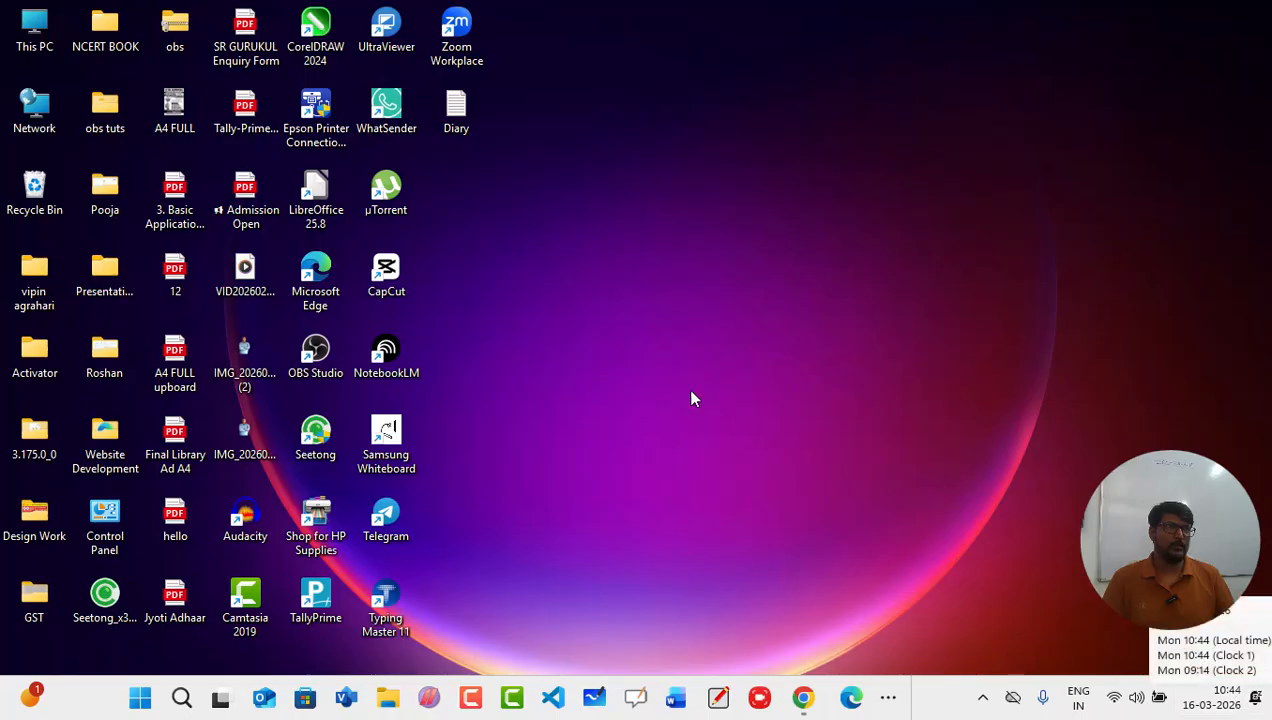
Step: Open the Diary file from the desktop once more and maximize it to check the newly added time stamp
left_click(456, 112)
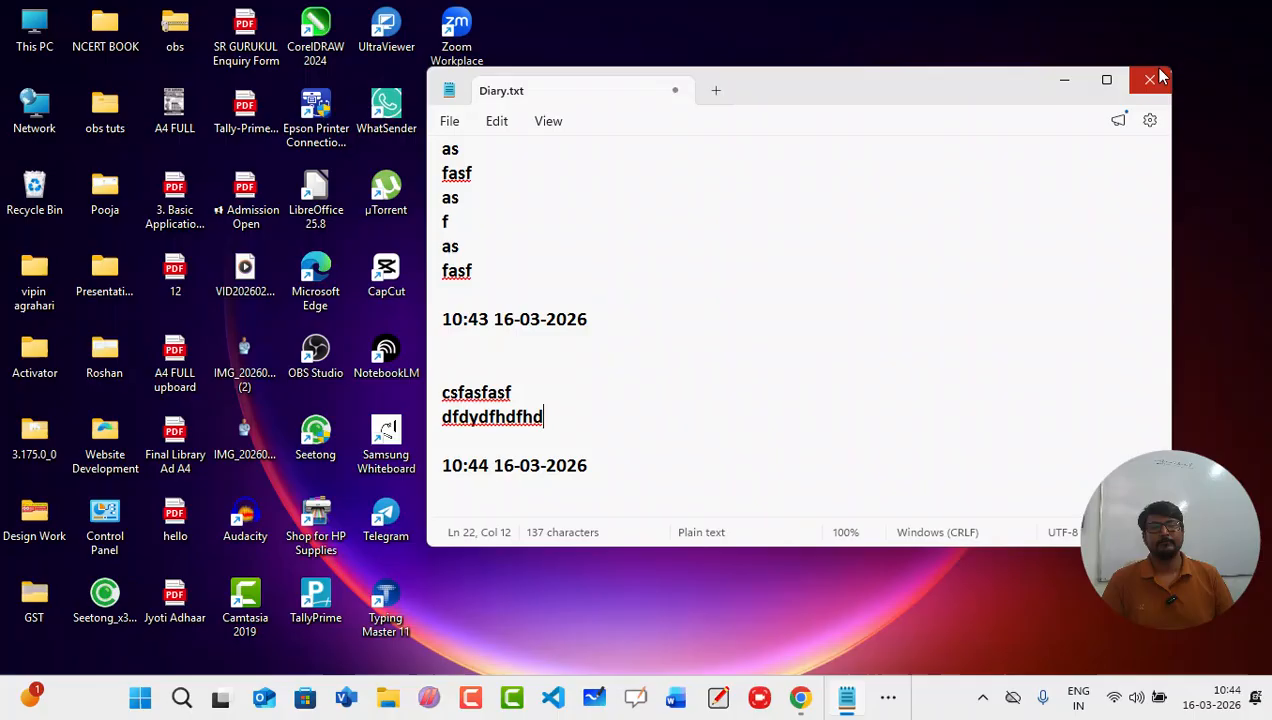
left_click(1107, 80)
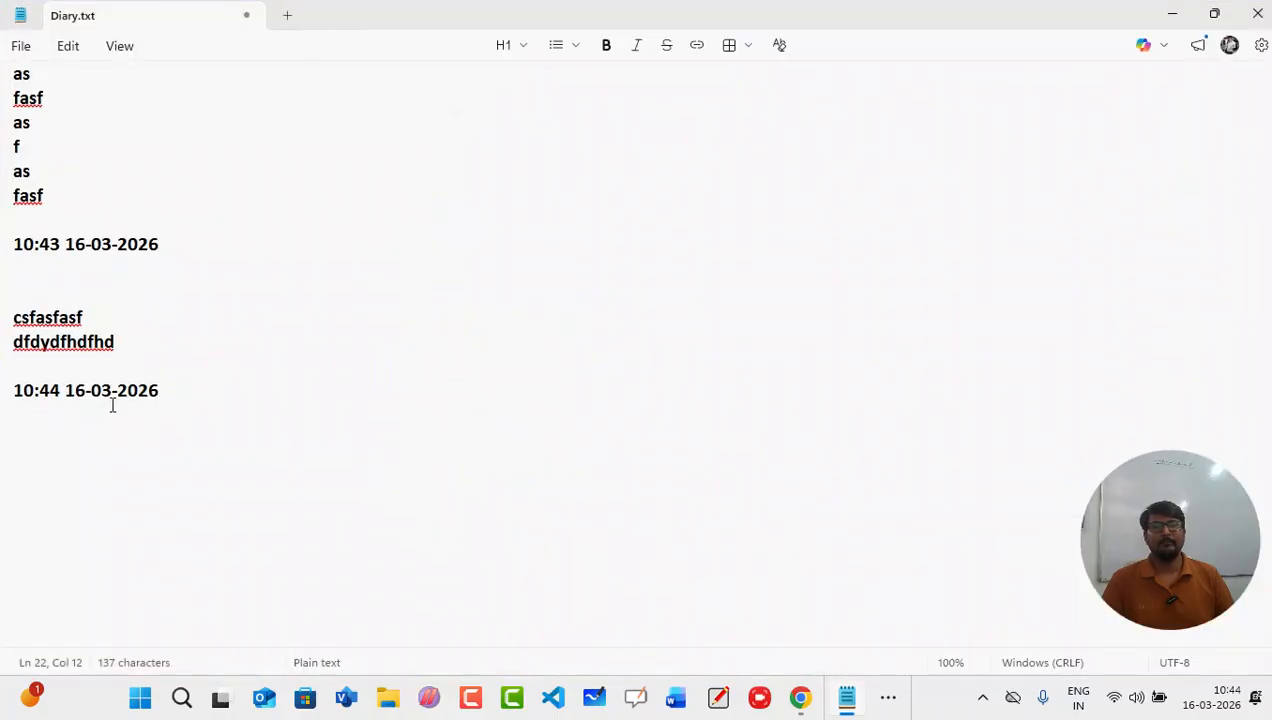